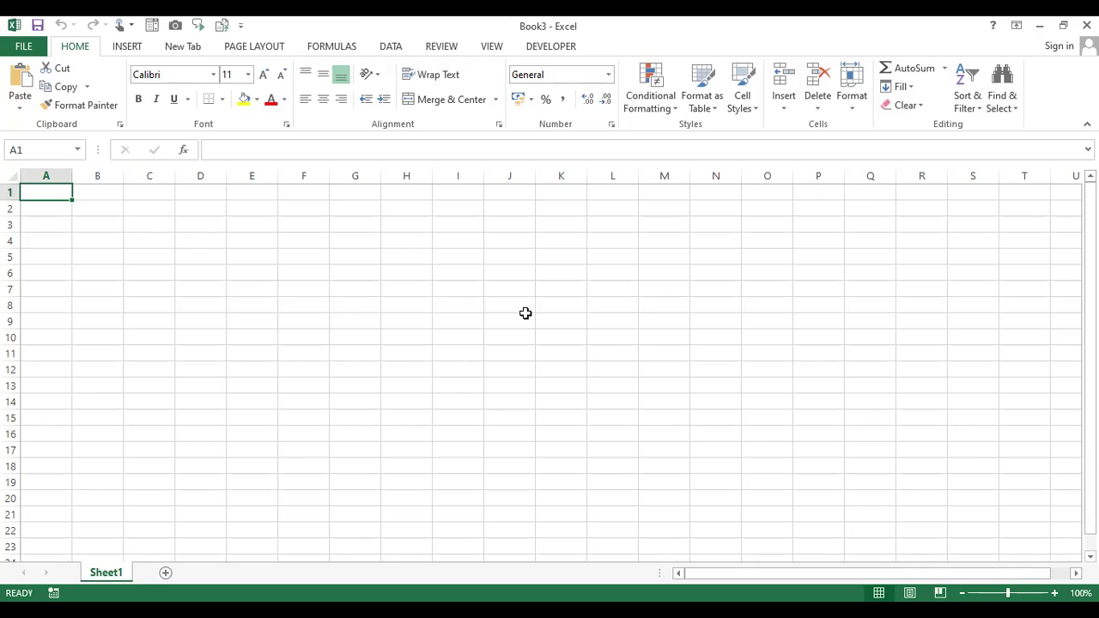
left_click(504, 335)
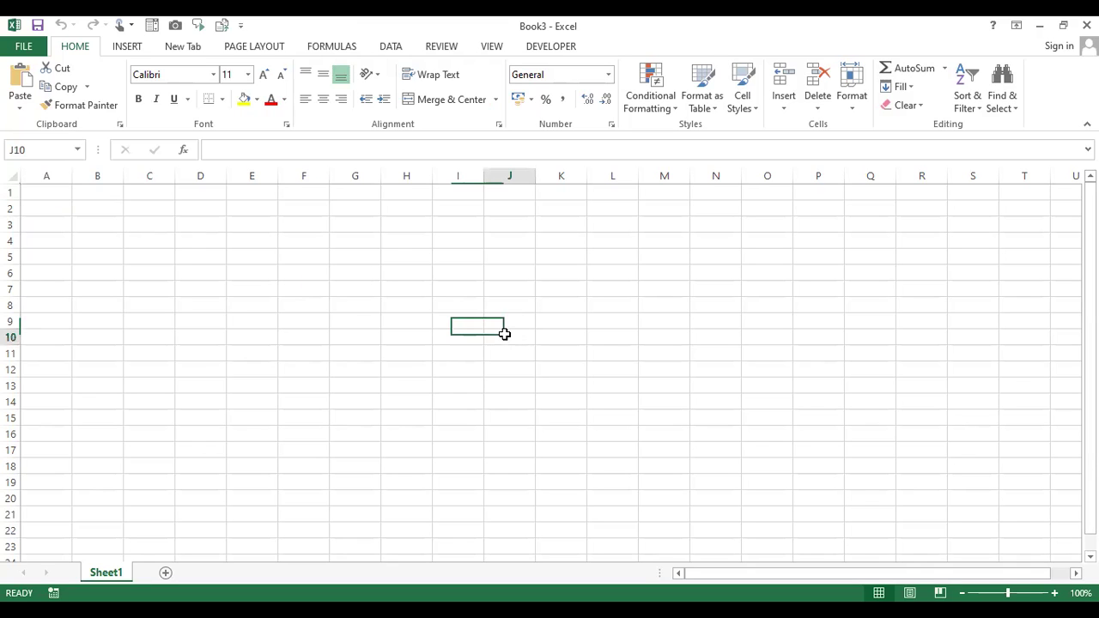
left_click(524, 370)
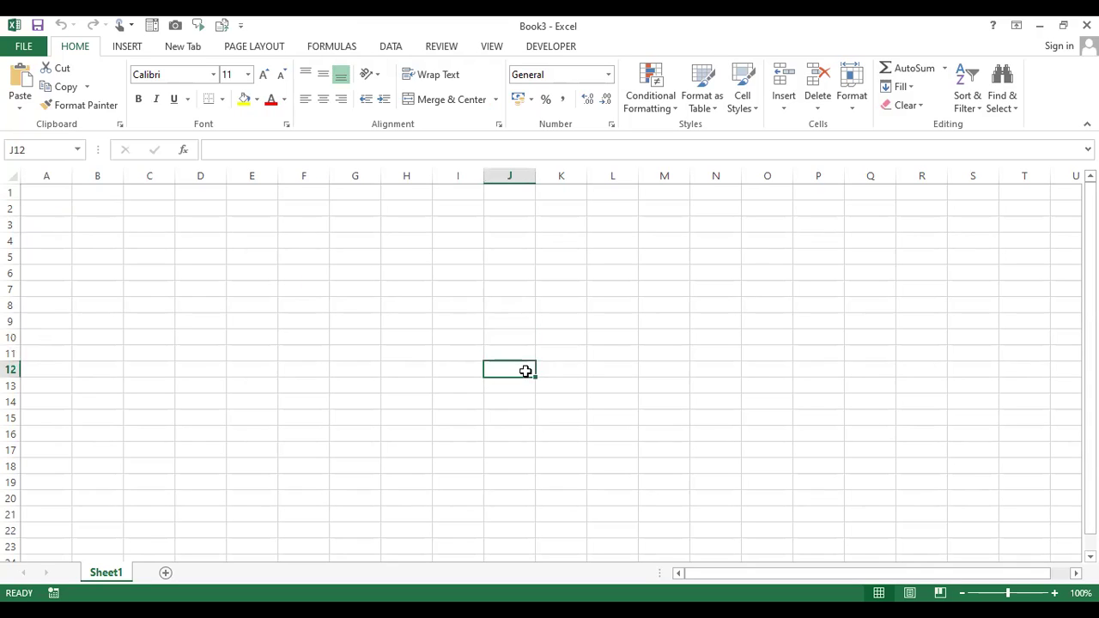
left_click(268, 252)
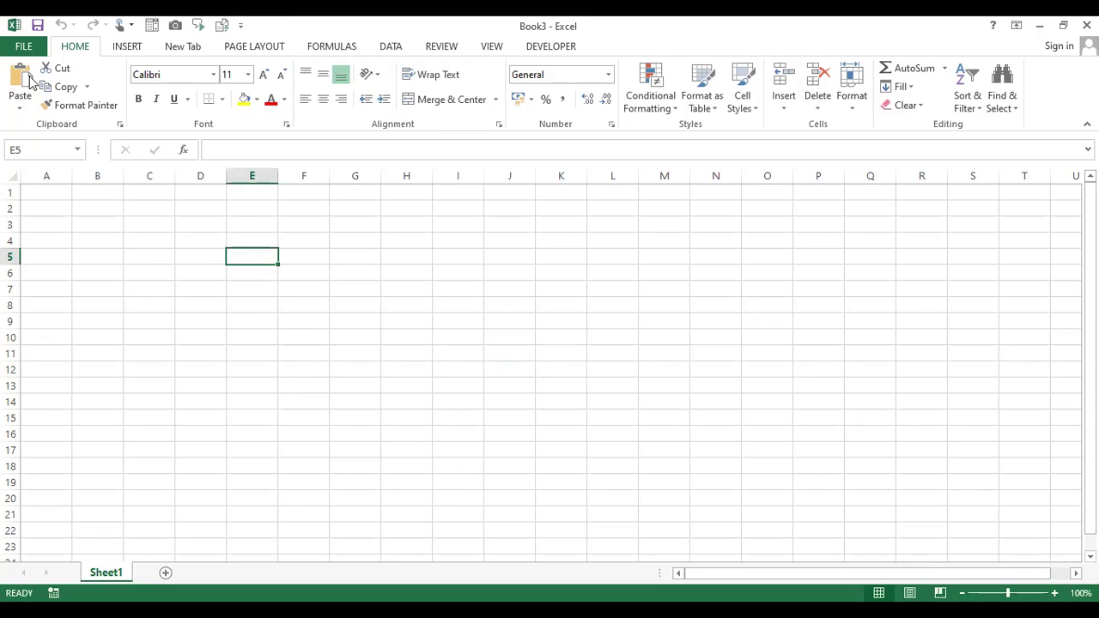
Step: Open the recent workbook 0.xlsx from the Adv Excel data folder
left_click(26, 48)
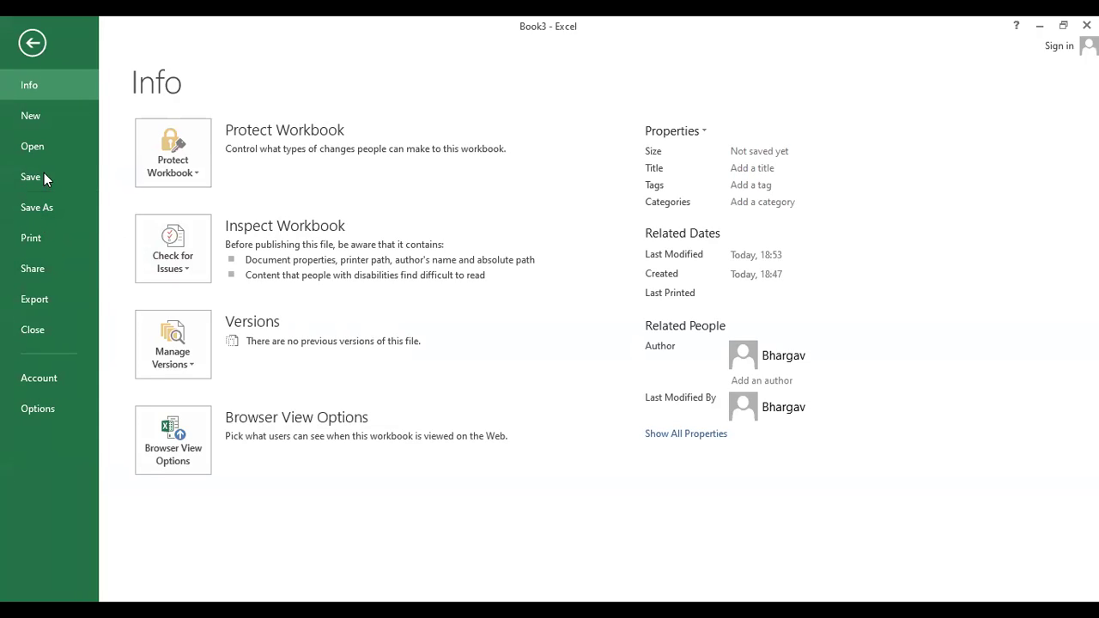
left_click(45, 149)
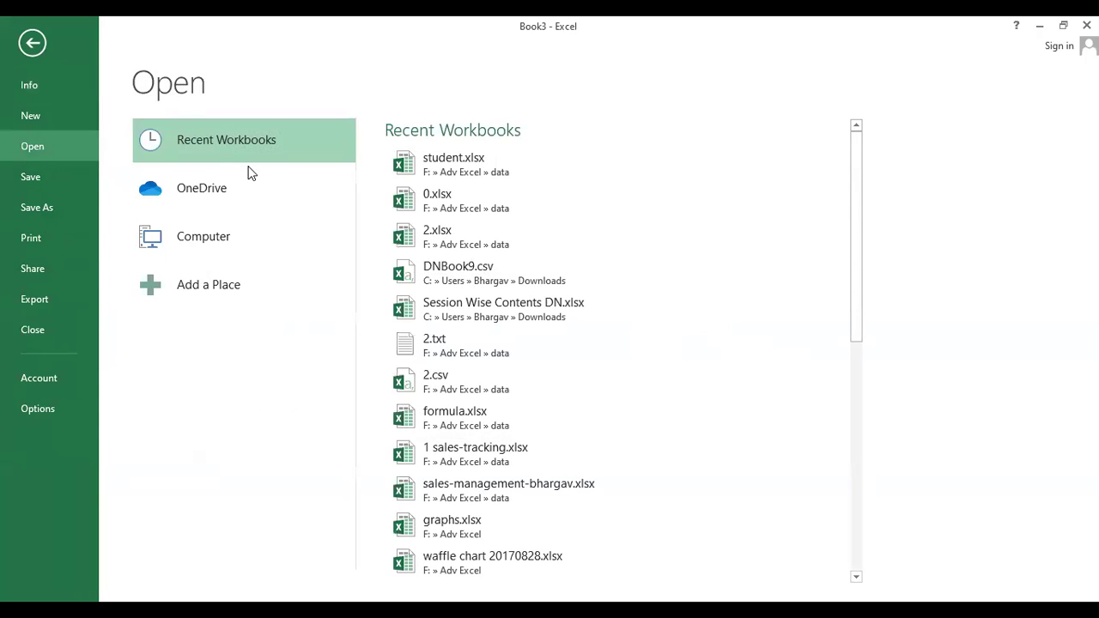
left_click(464, 195)
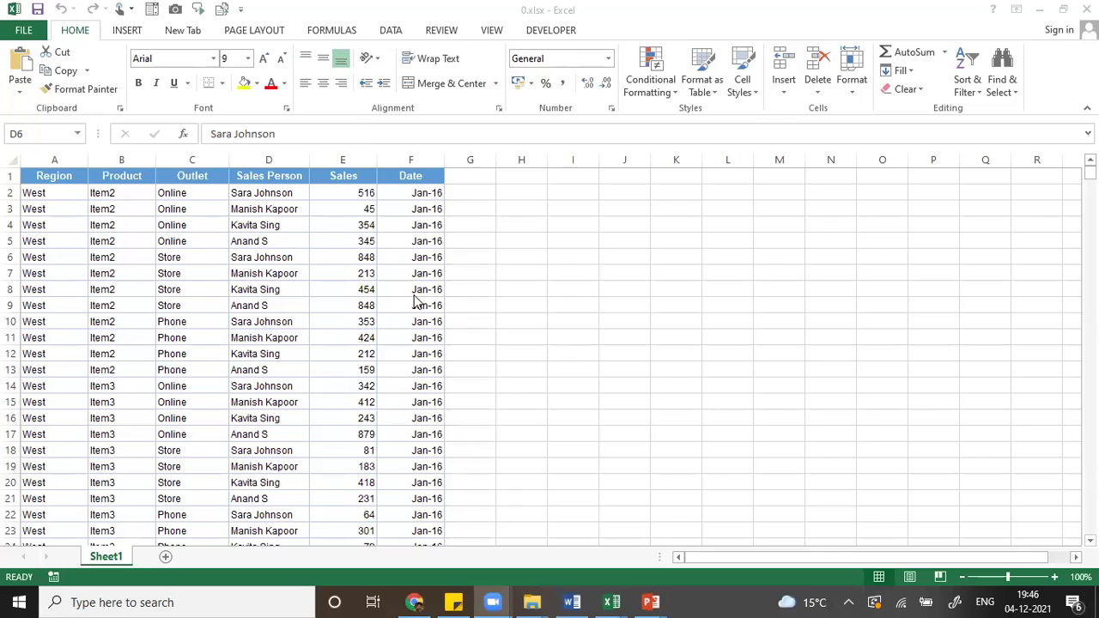
Step: Review the header row of the sales table, from the Sales column back to Region in cell A1
left_click(372, 277)
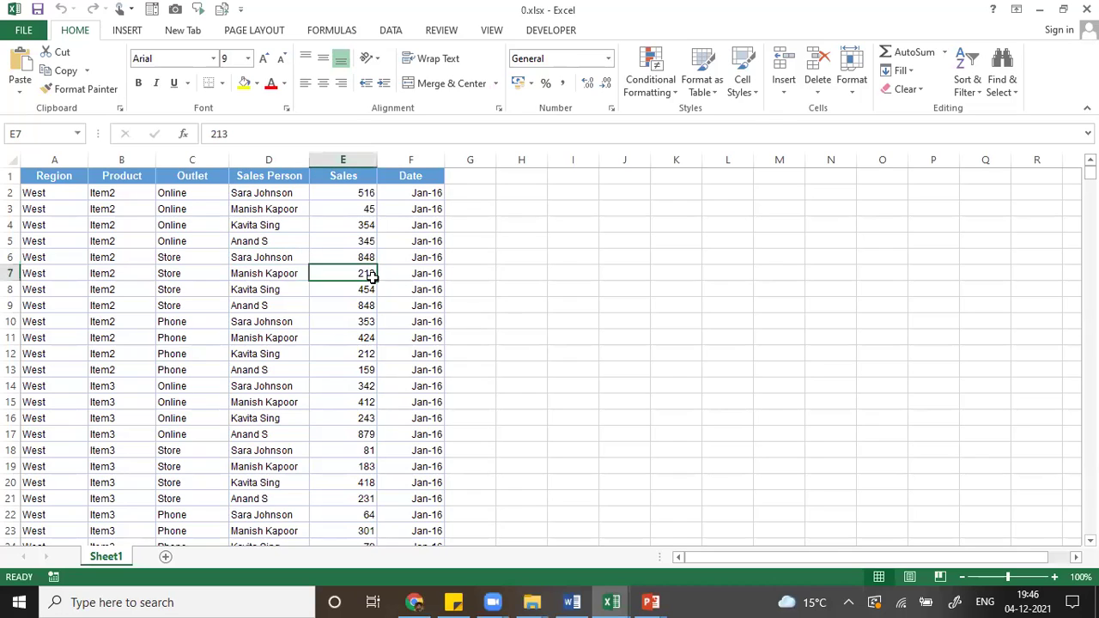
key("ctrl+Up")
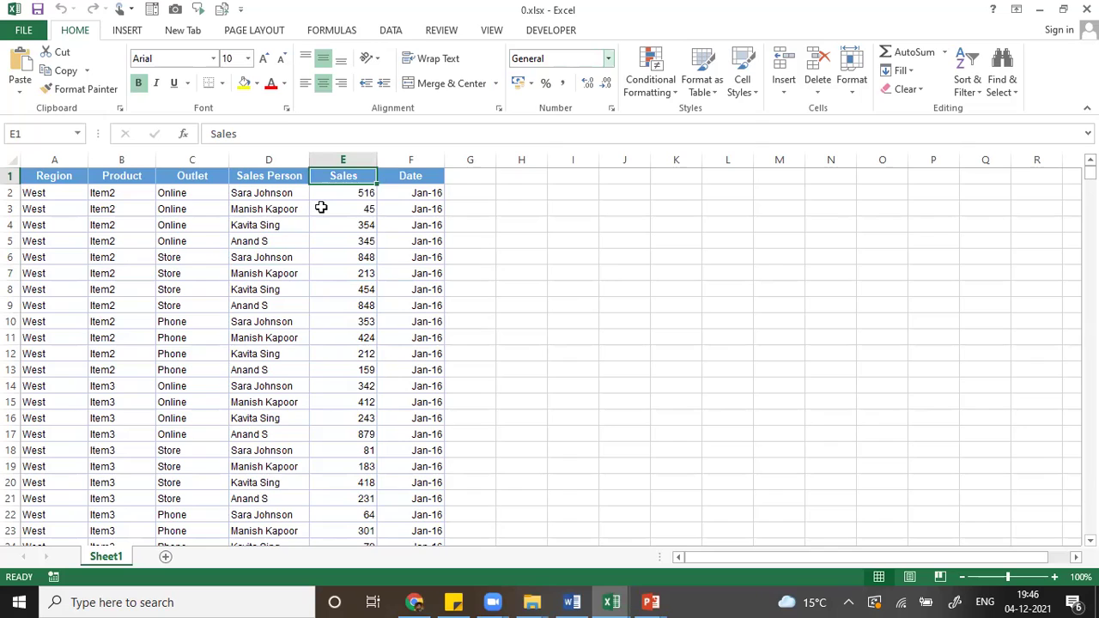
key("Left")
key("Left")
key("Left")
key("Left")
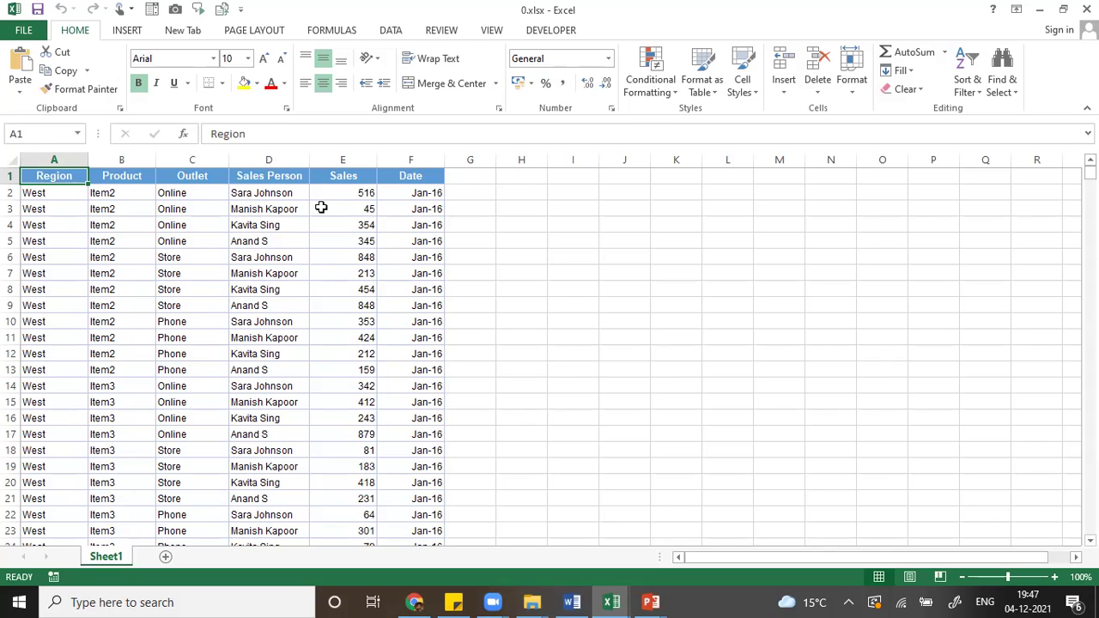
Step: Start saving a copy of the workbook to the Desktop folder in CSV (MS-DOS) format
left_click(25, 32)
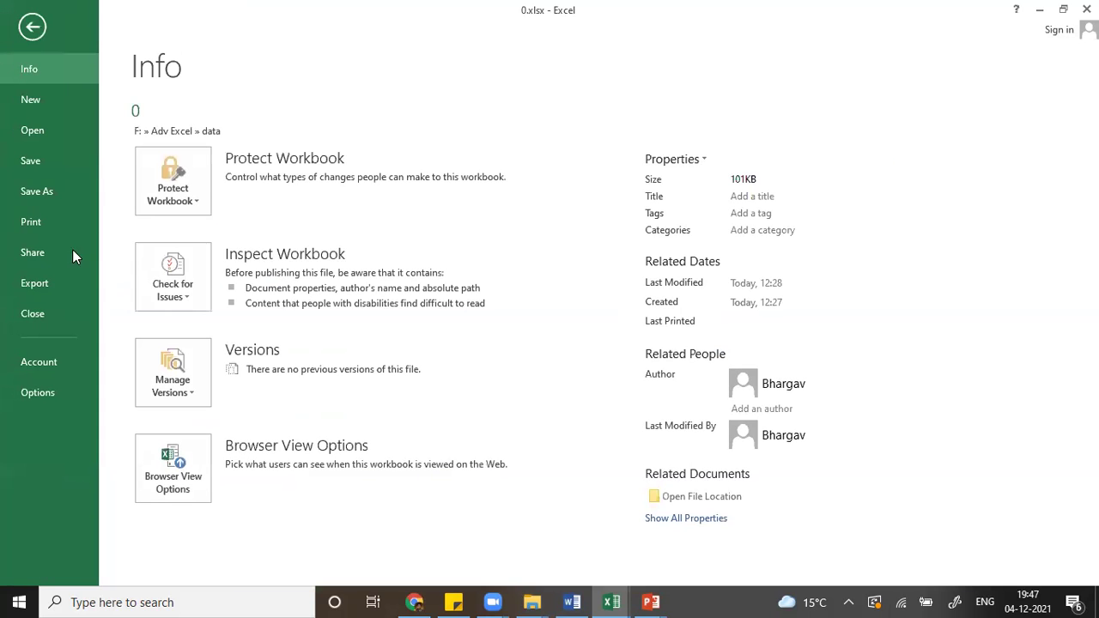
left_click(44, 193)
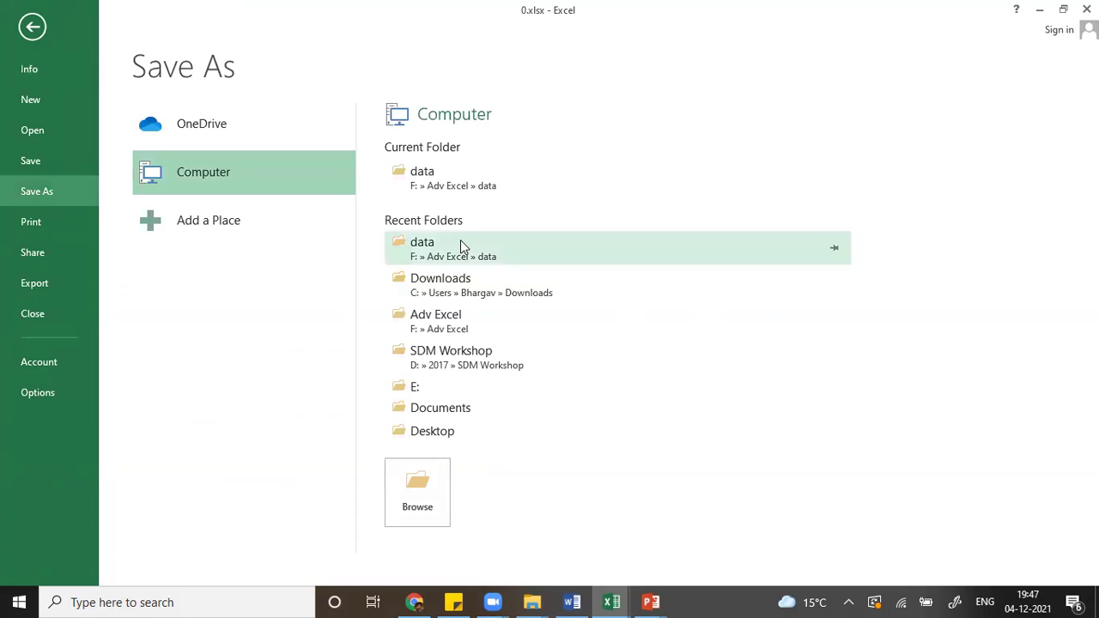
left_click(440, 438)
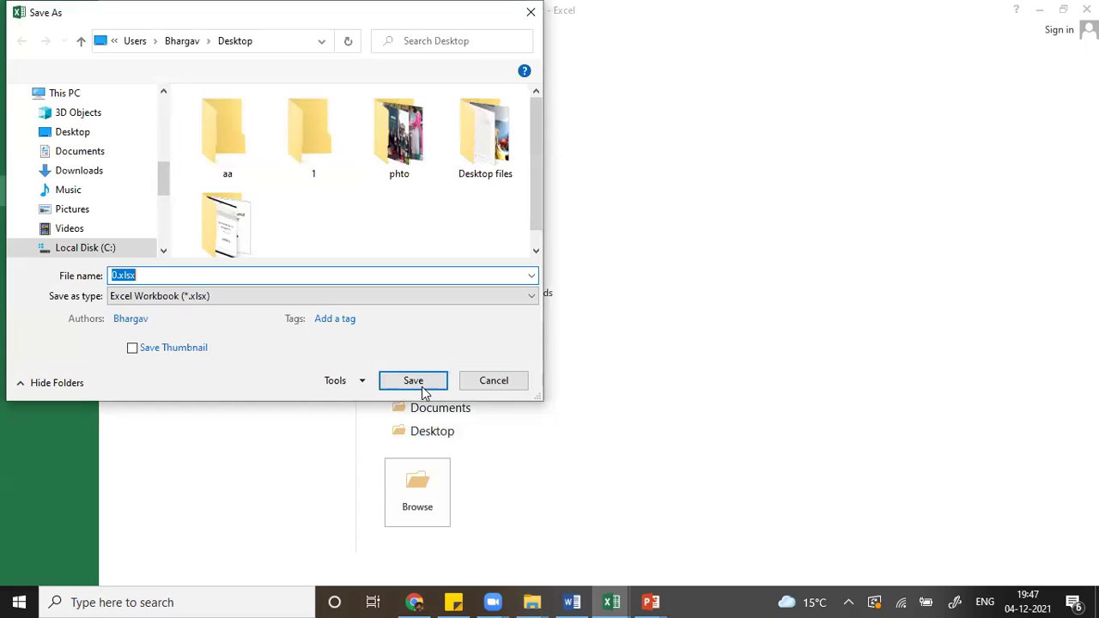
left_click(243, 296)
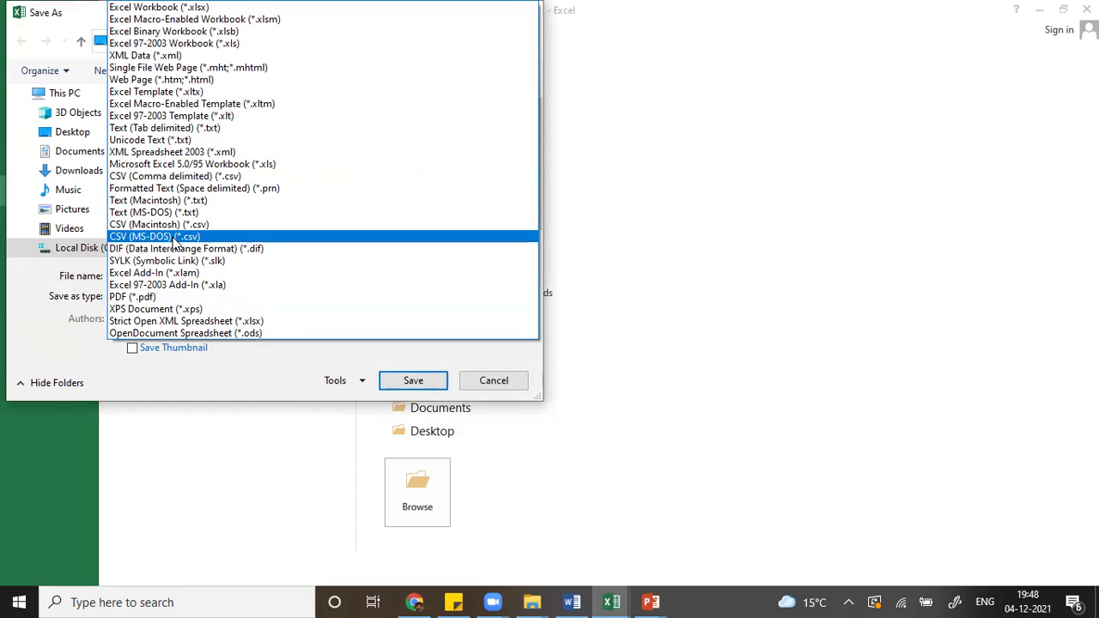
left_click(174, 243)
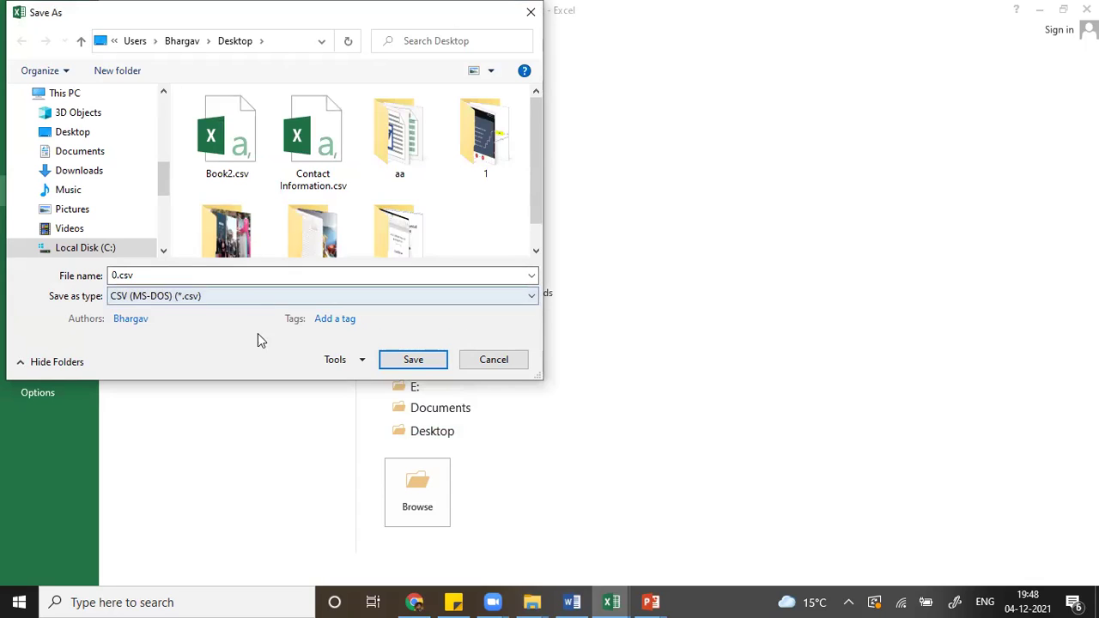
Step: Name the file sales04-Dec.csv and save it, keeping the CSV format
double_click(138, 275)
key("Home")
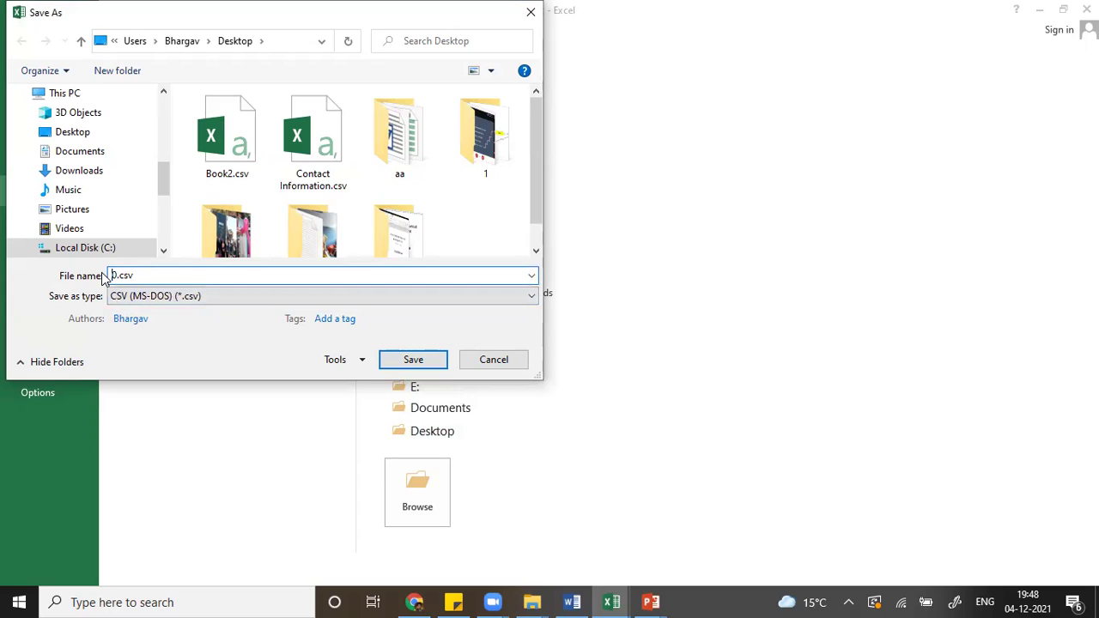
type("sales")
key("Right")
type("4-Dec")
left_click(416, 359)
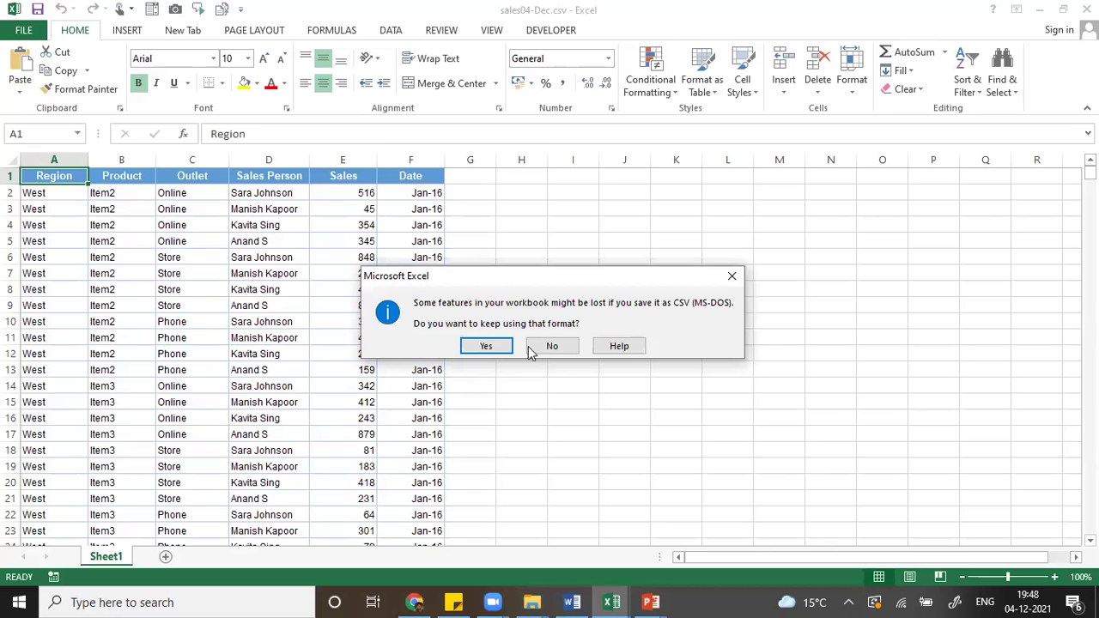
left_click(496, 348)
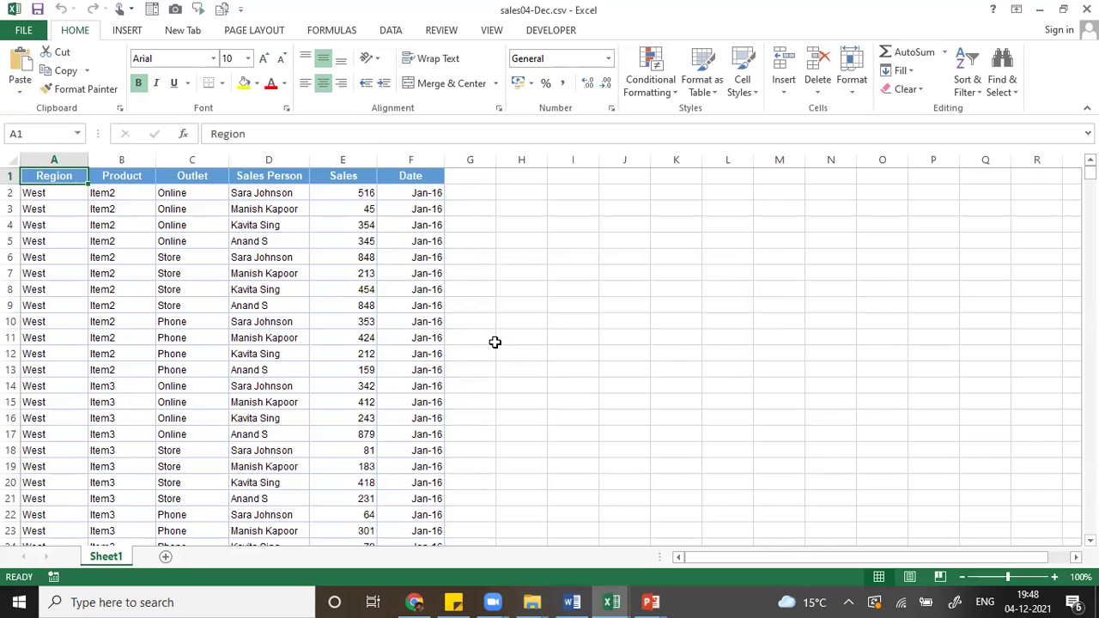
Step: Switch to File Explorer and locate sales04-Dec.csv in the Desktop folder
left_click(525, 601)
left_click(489, 556)
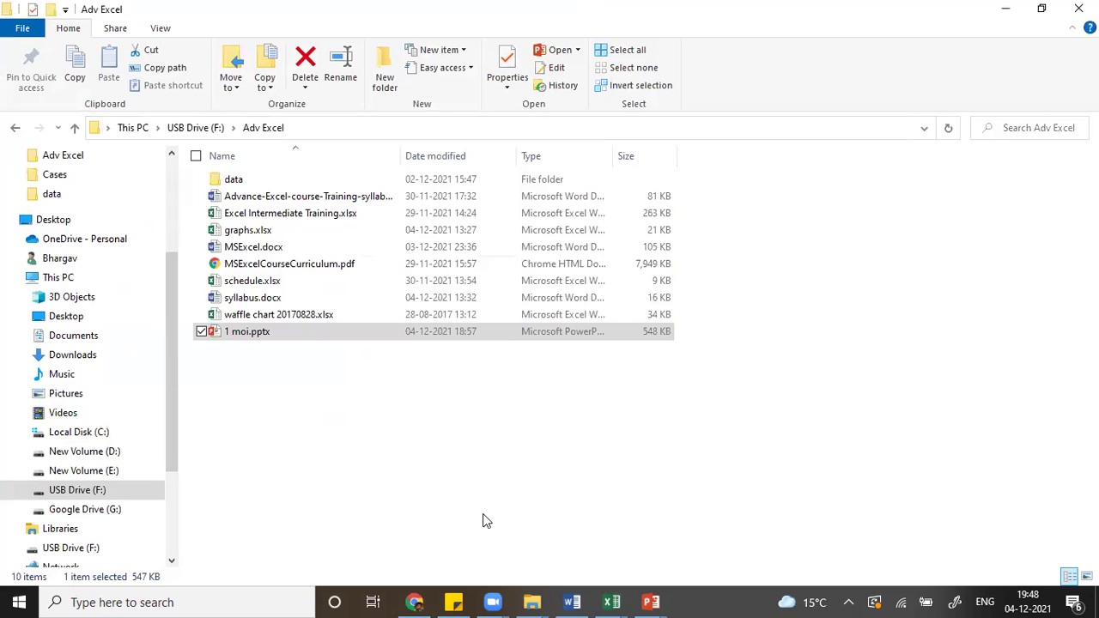
scroll(168, 176, "up", 4)
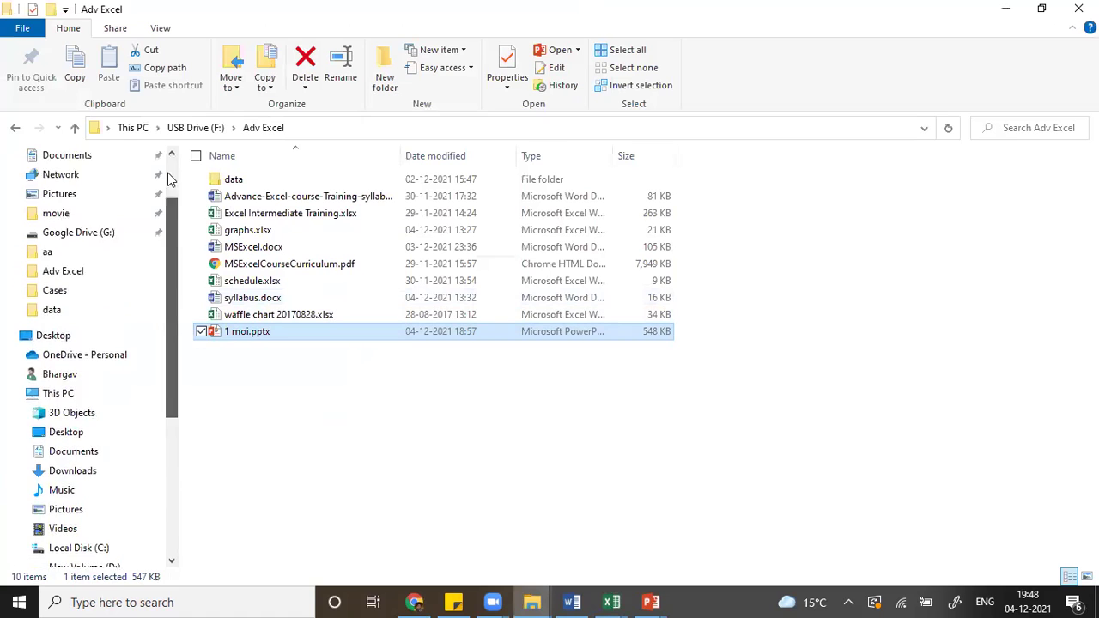
left_click(77, 201)
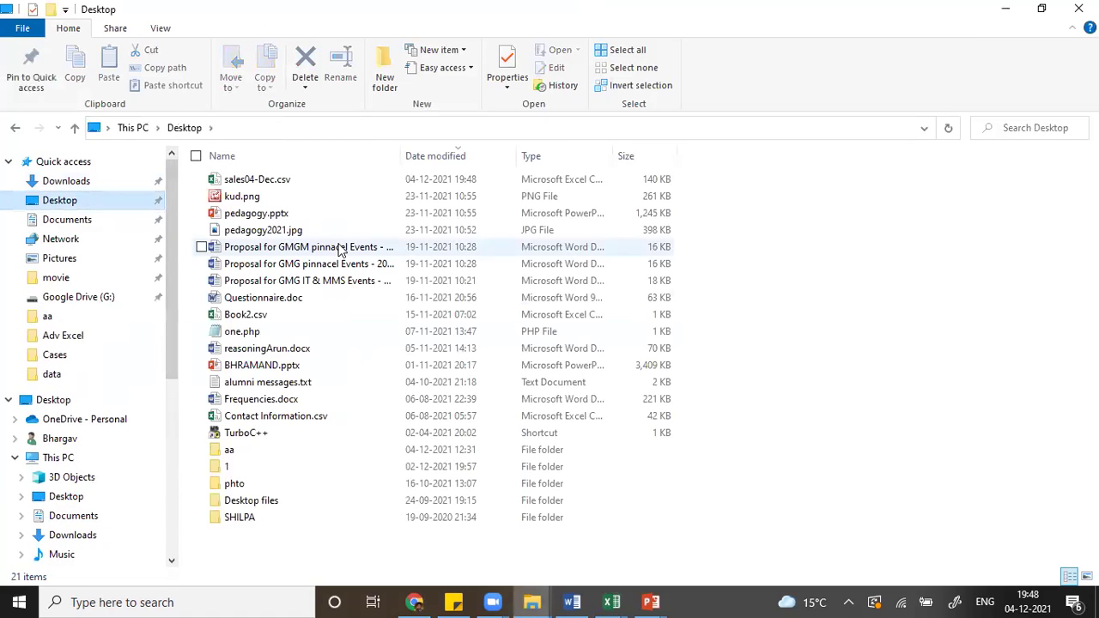
left_click(662, 184)
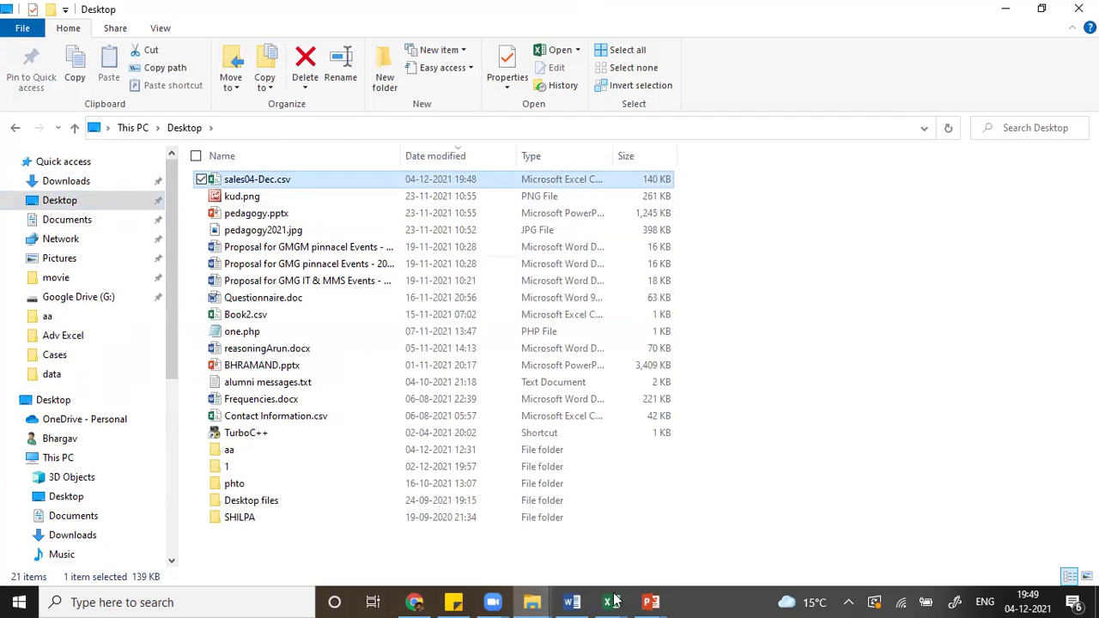
Step: Switch back to sales04-Dec.csv in Excel and check the Region column's last row, returning to the header in A1
mouse_move(611, 601)
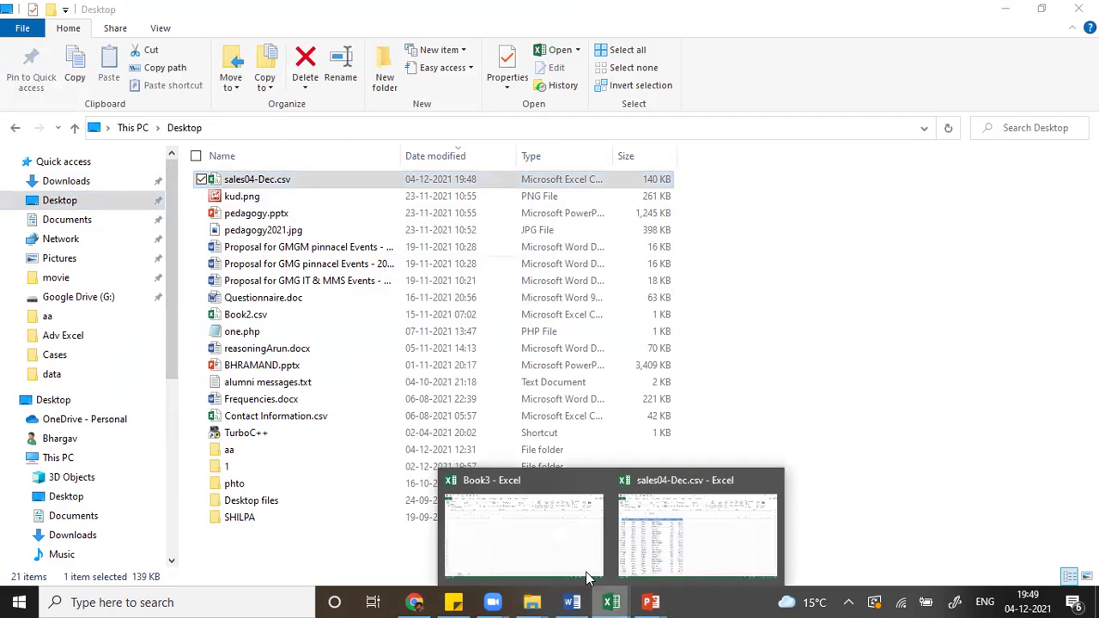
left_click(695, 557)
left_click(78, 254)
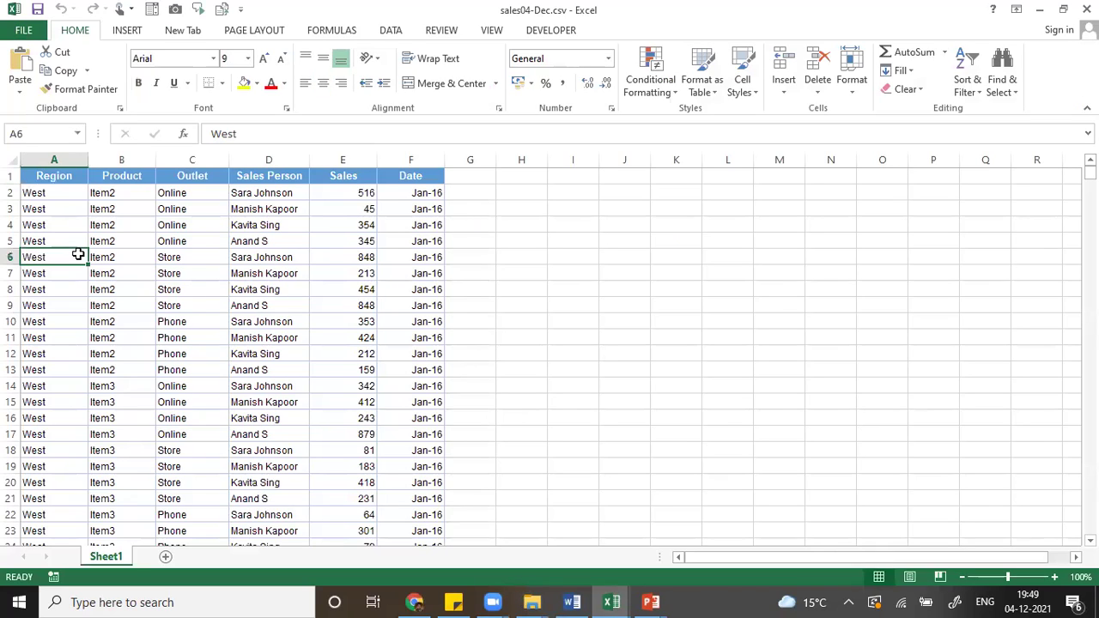
key("ctrl+Down")
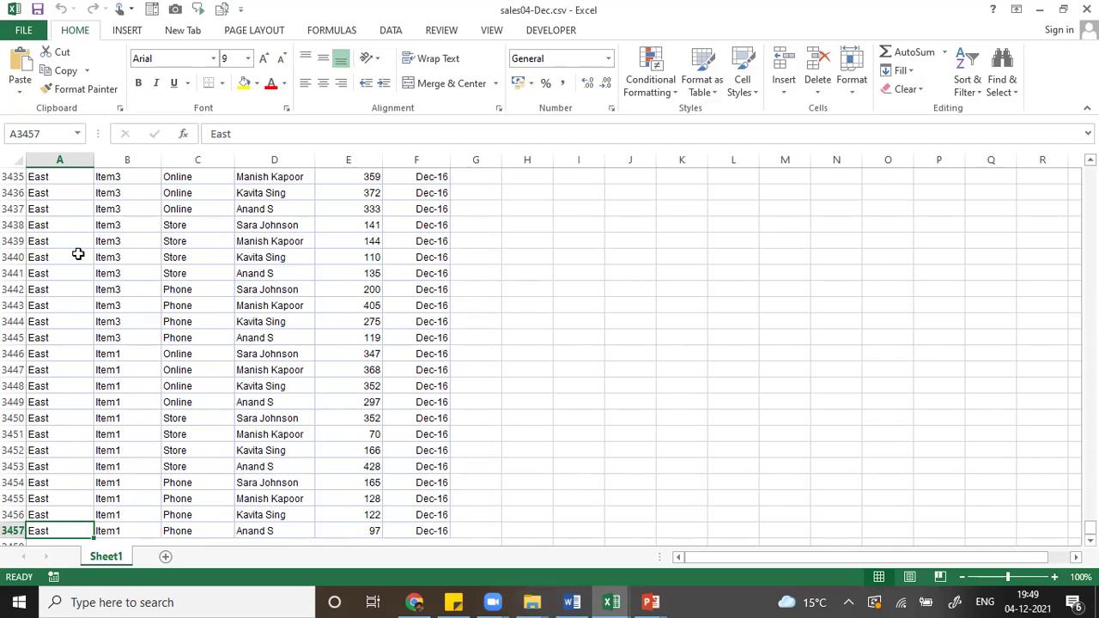
key("ctrl+Up")
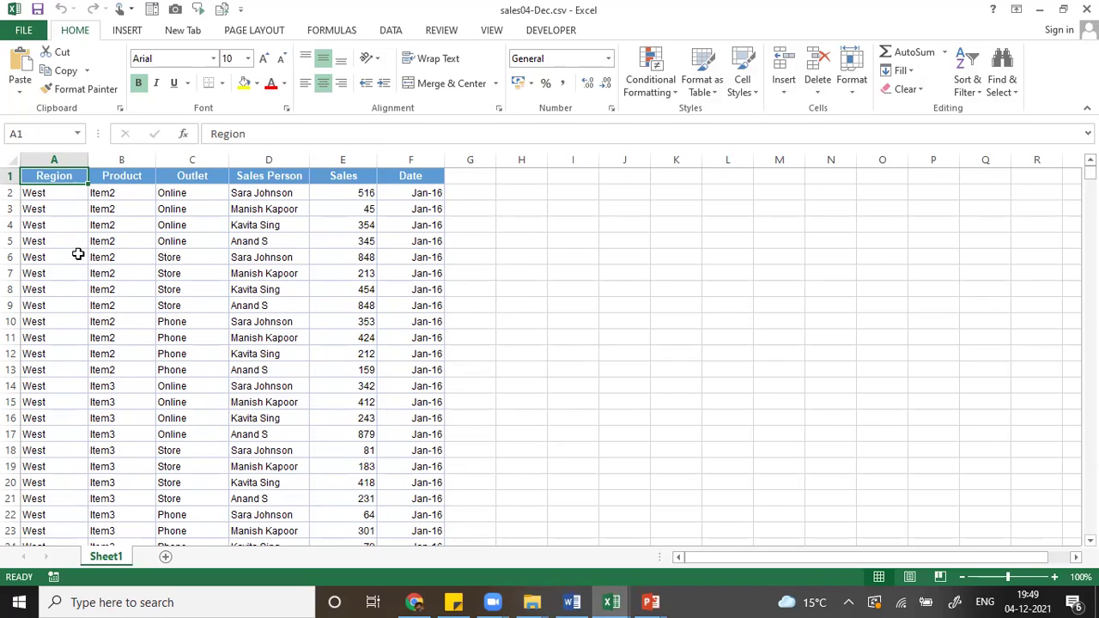
Step: Save a copy to the Desktop as sales04-Dec.txt in Text (MS-DOS) format, keeping that format
key("alt+f")
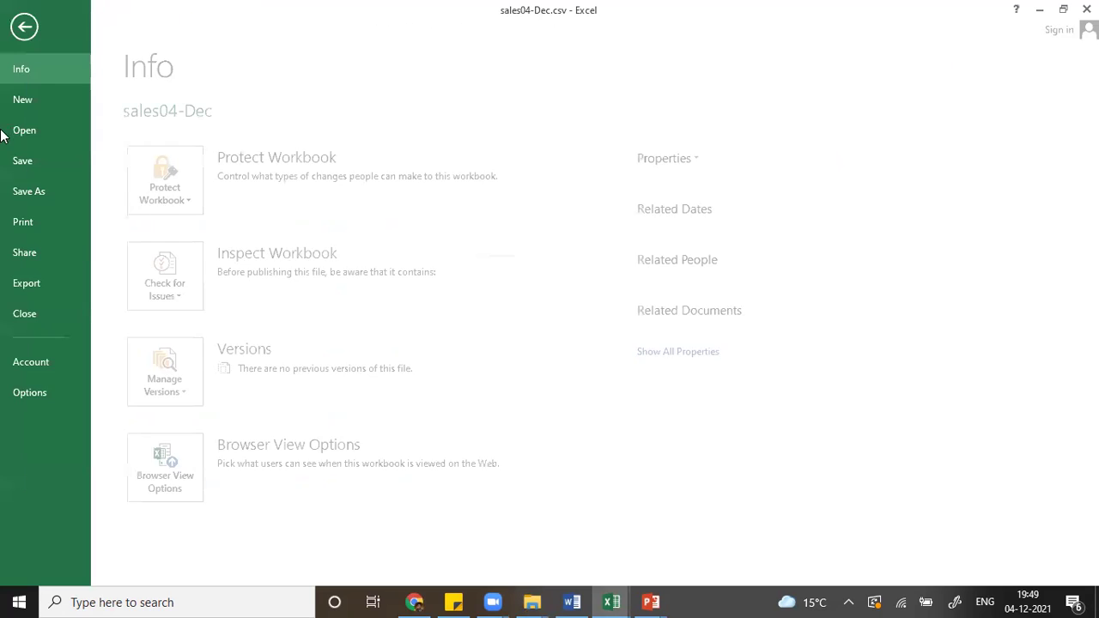
left_click(65, 192)
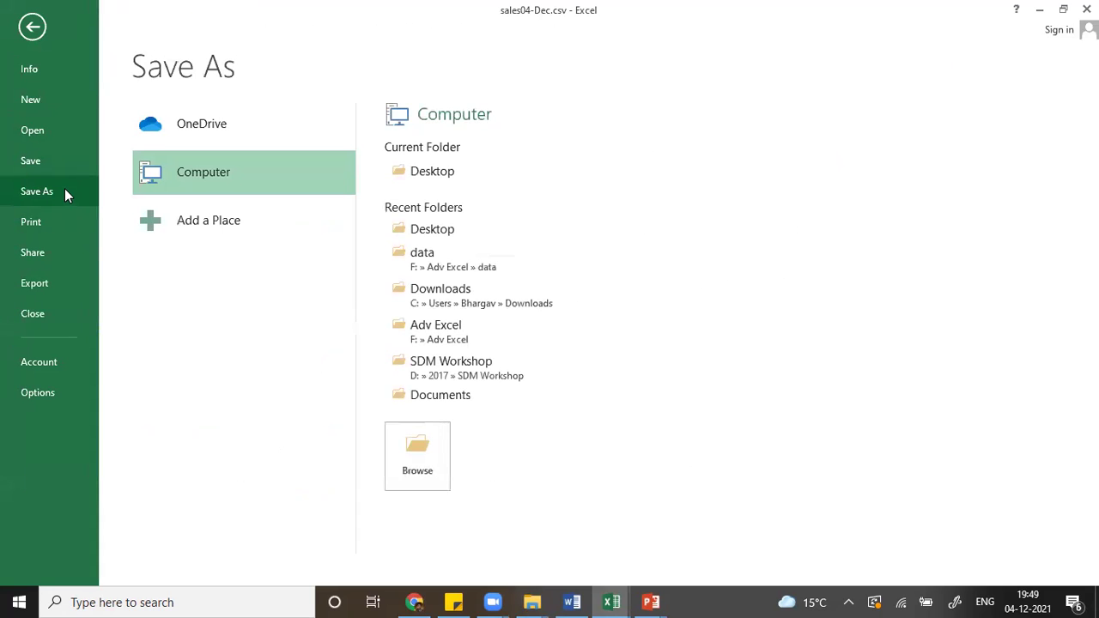
left_click(420, 441)
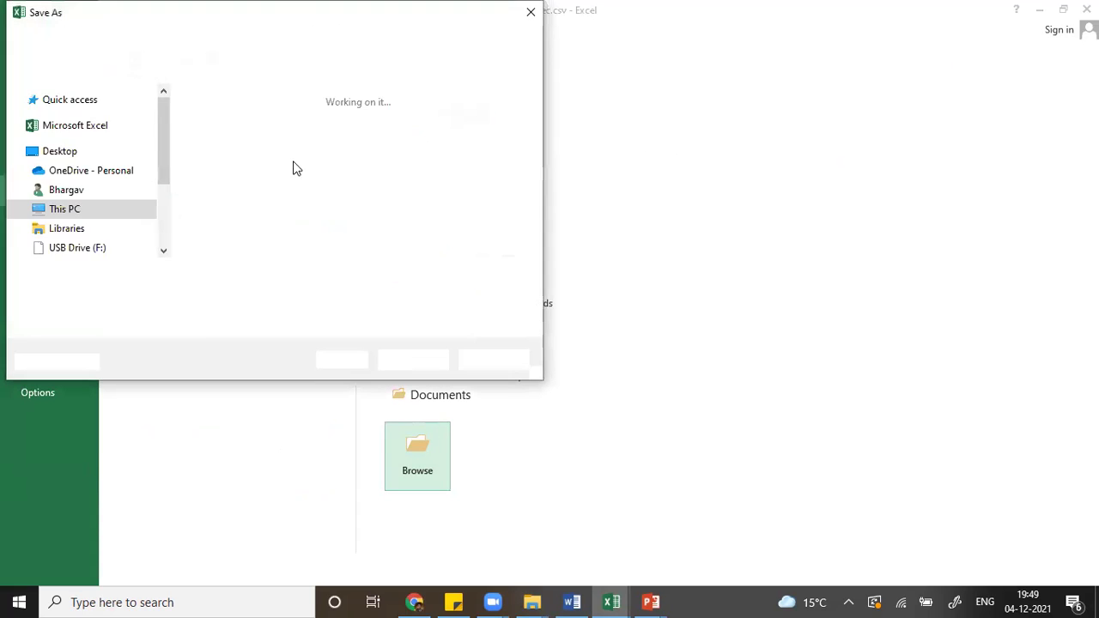
left_click(98, 135)
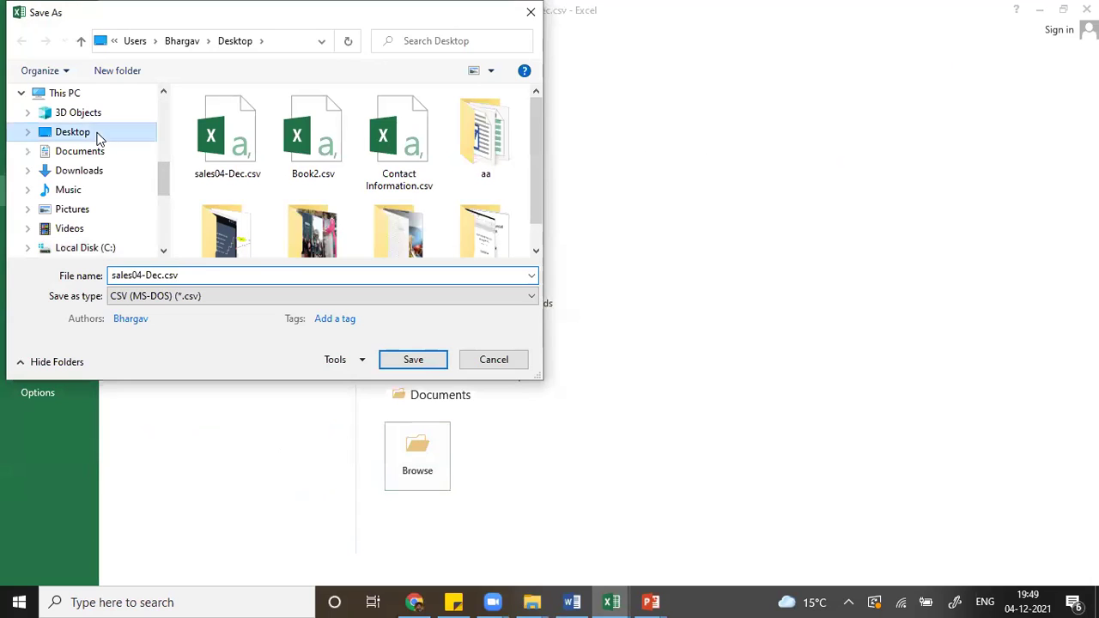
left_click(224, 298)
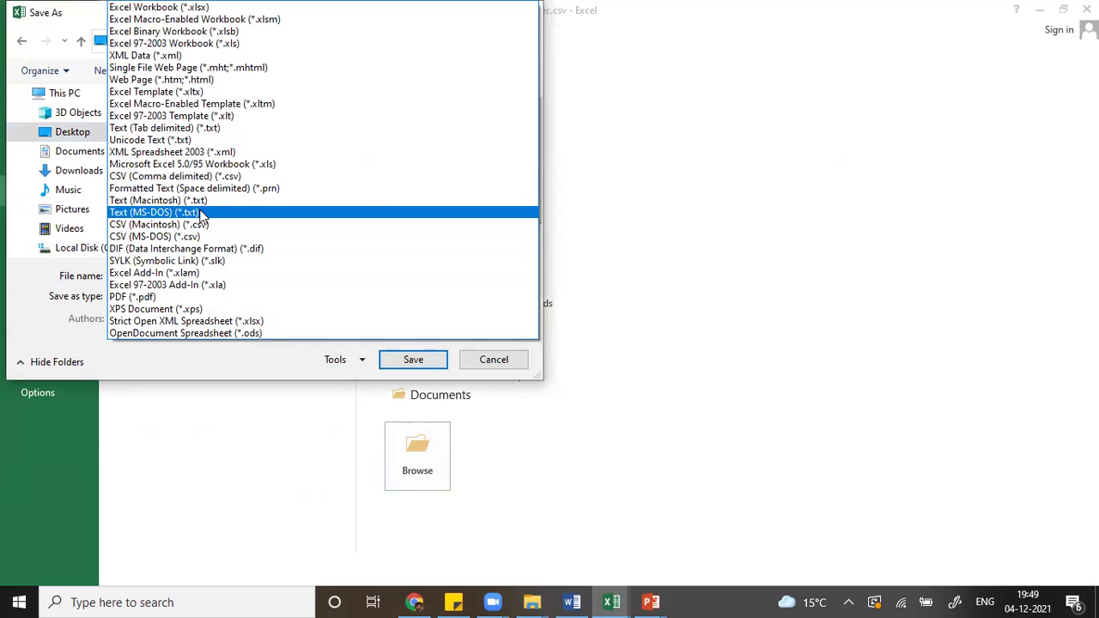
left_click(201, 217)
left_click(425, 360)
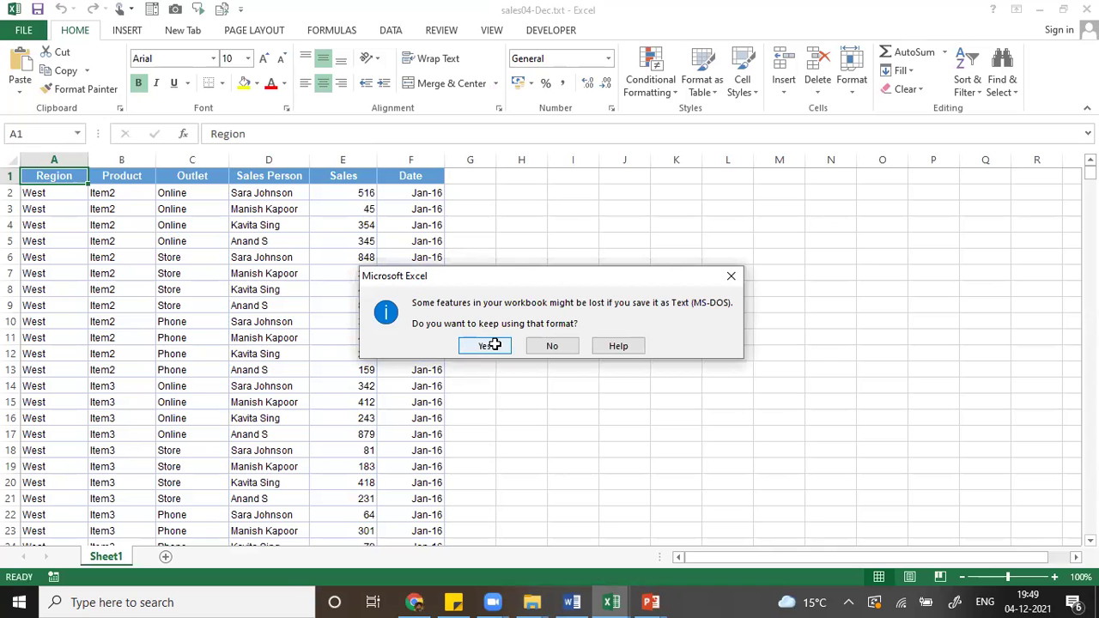
left_click(487, 345)
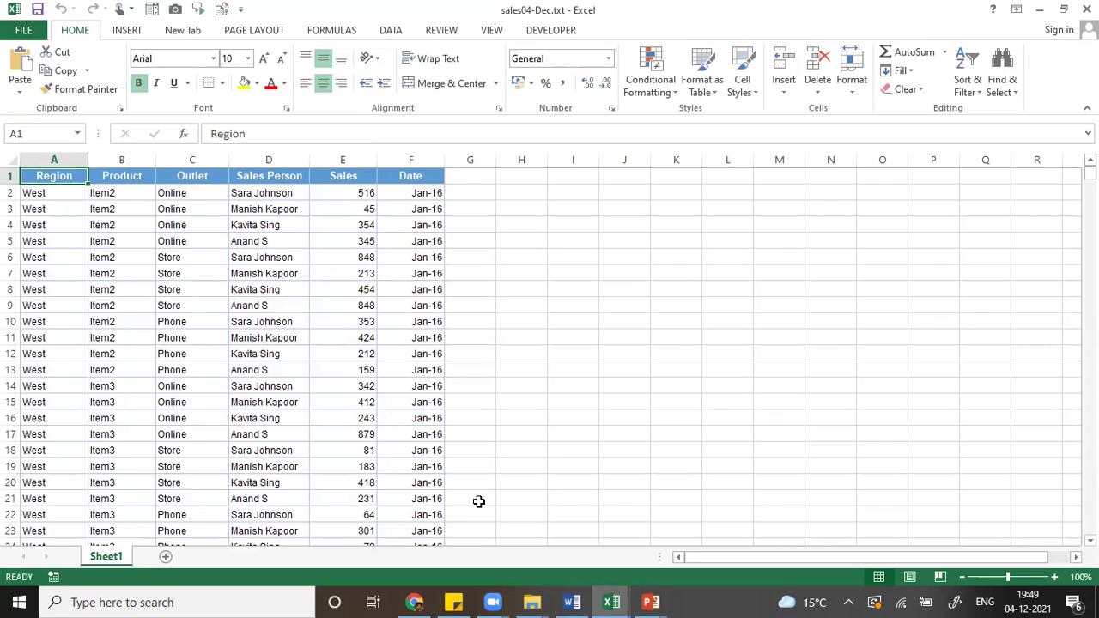
Step: Check the Desktop folder in File Explorer for the saved text file, and return to sales04-Dec.txt in Excel
left_click(620, 554)
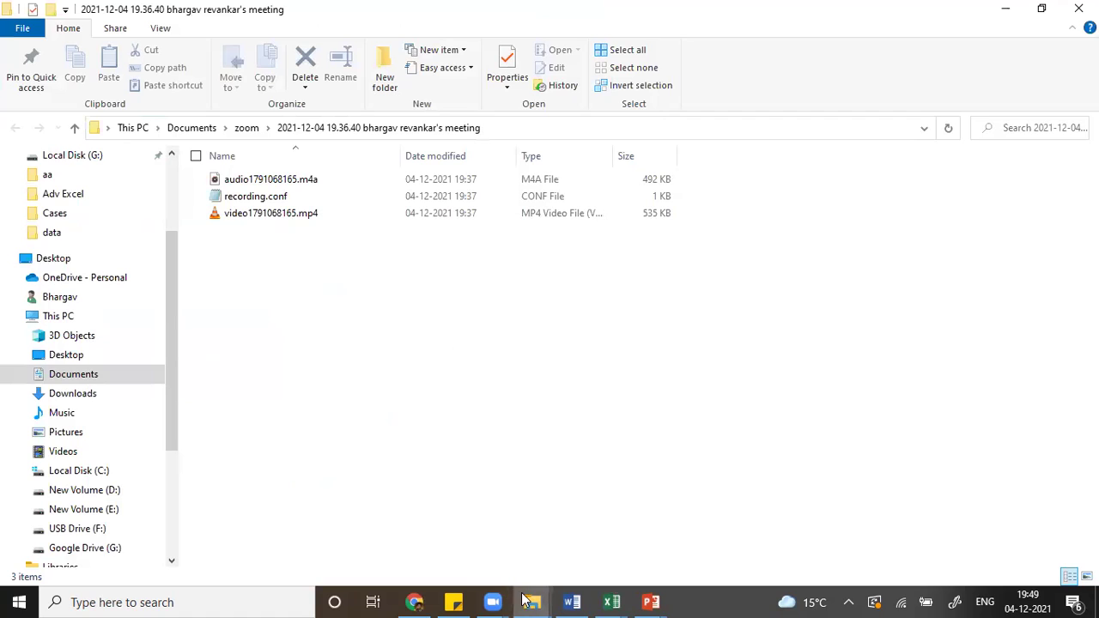
mouse_move(531, 601)
left_click(459, 546)
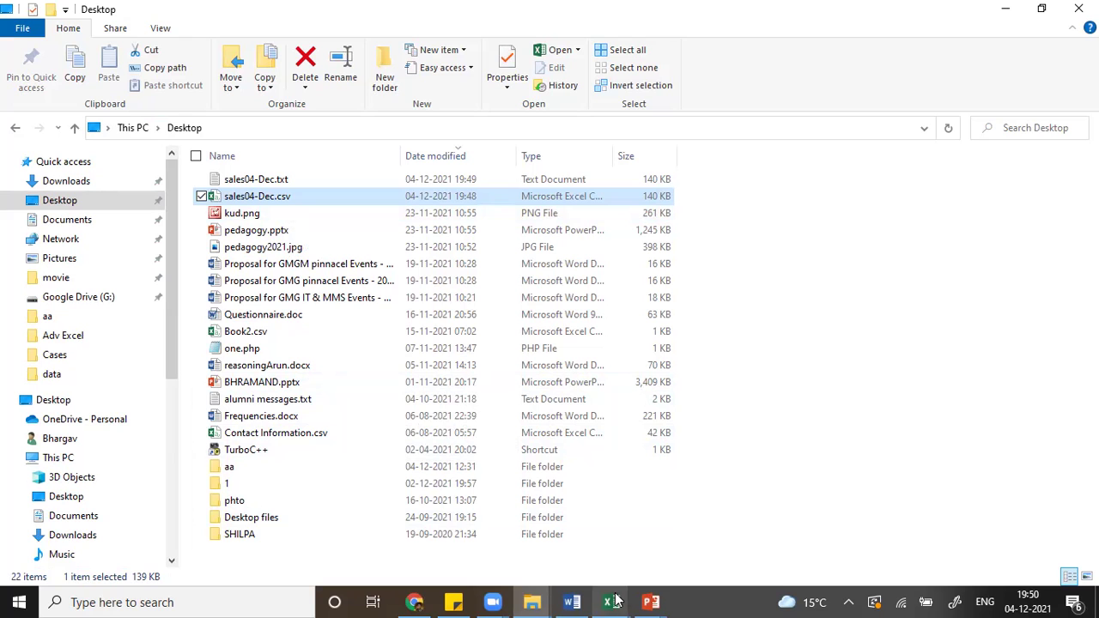
mouse_move(615, 601)
left_click(678, 531)
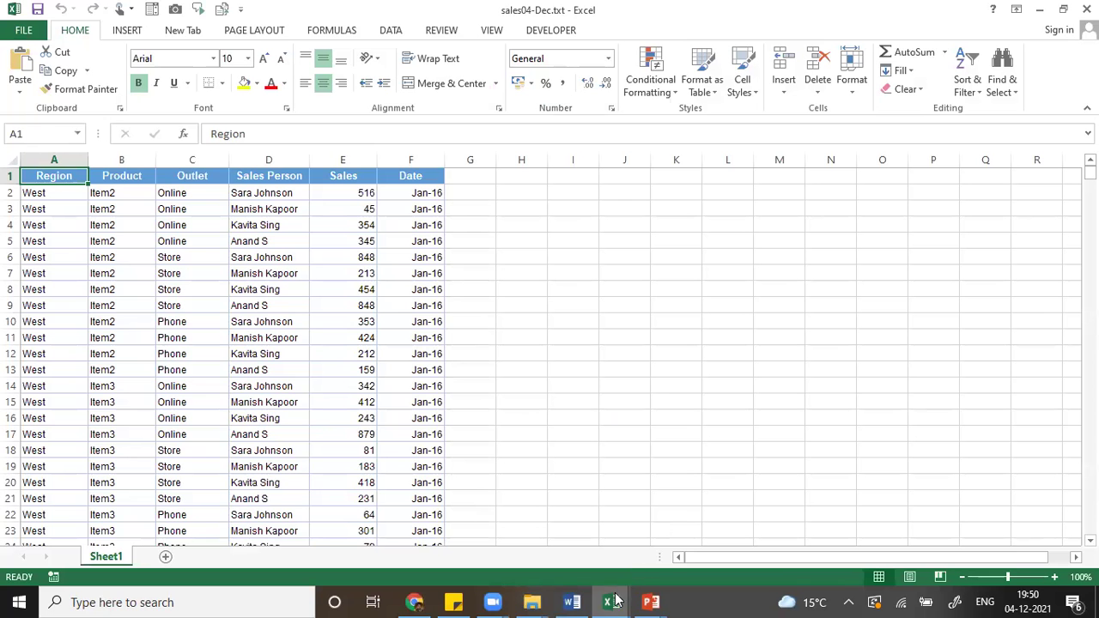
Step: Switch to the blank Book3 workbook and browse the Adv Excel data folder on drive F: for a file to open
left_click(513, 534)
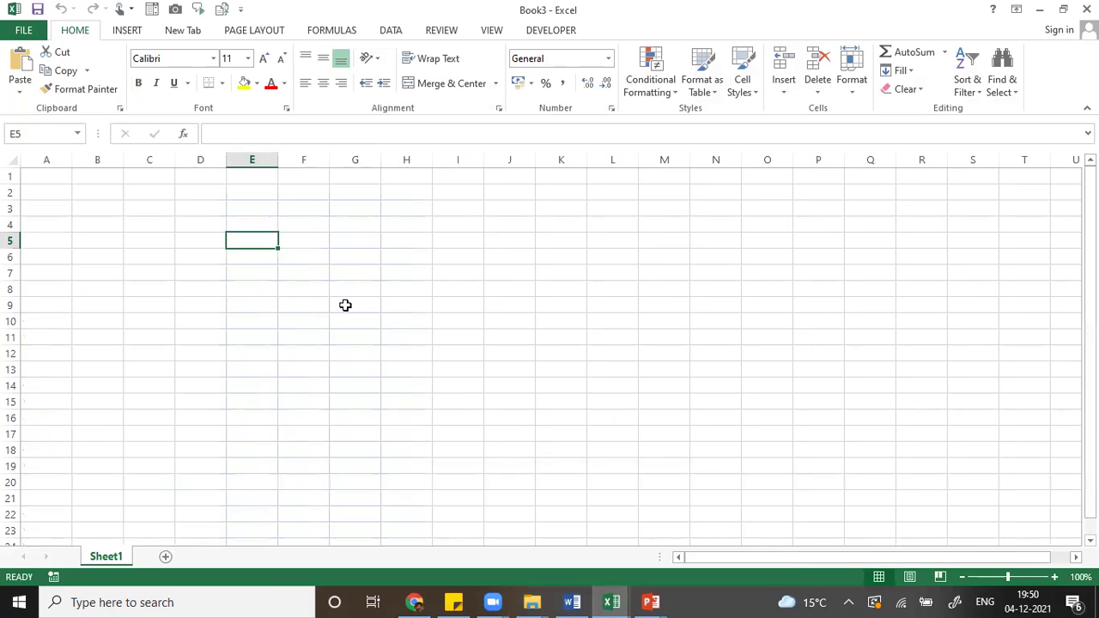
left_click(345, 305)
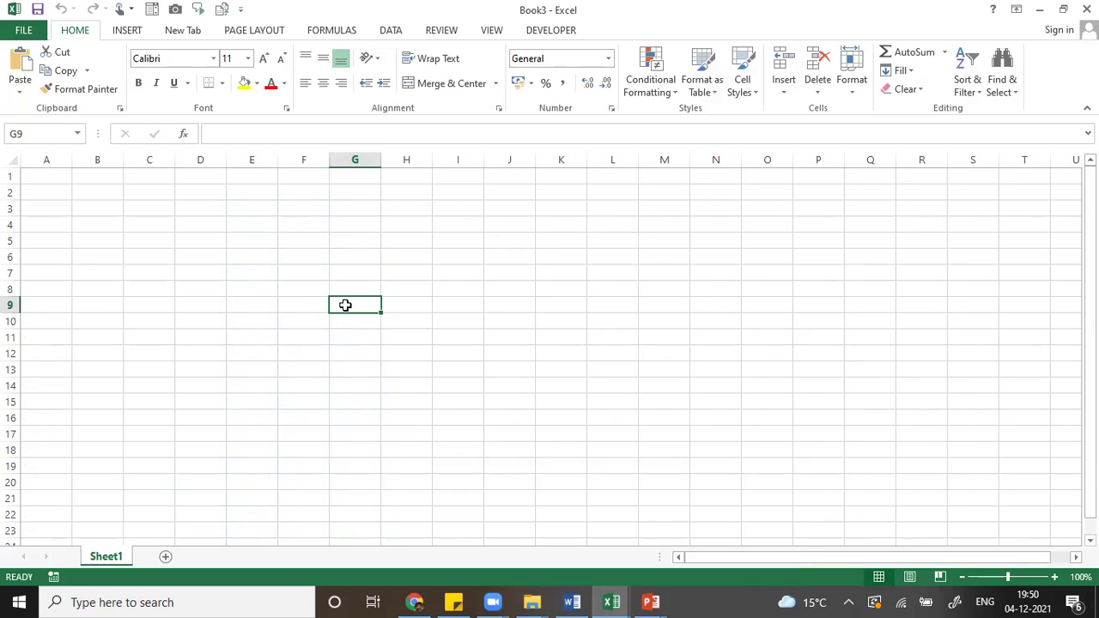
left_click(26, 31)
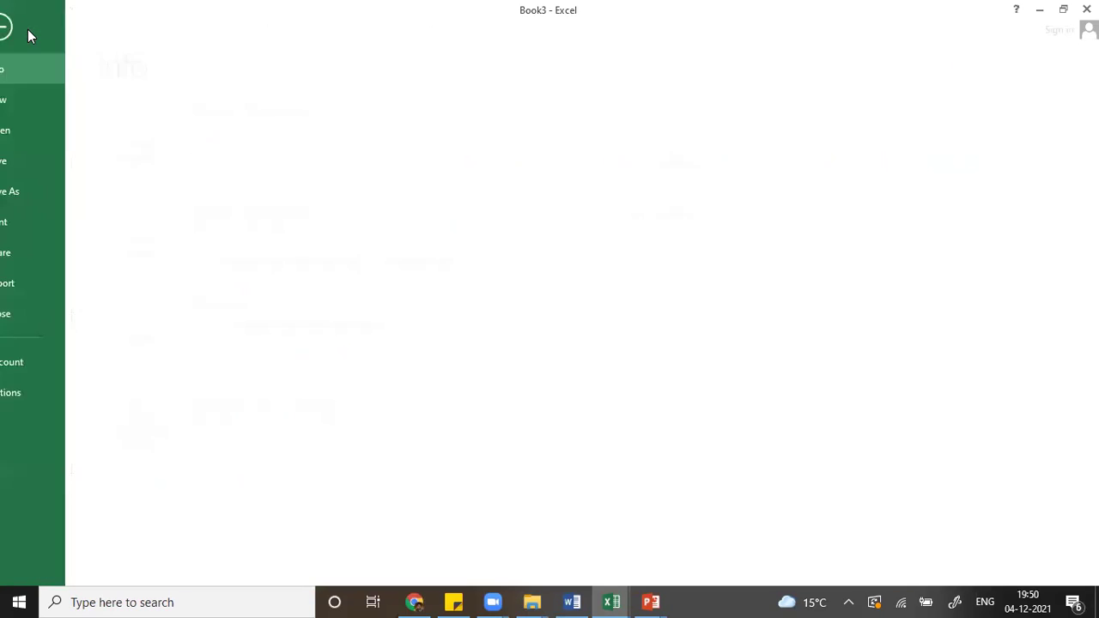
left_click(43, 129)
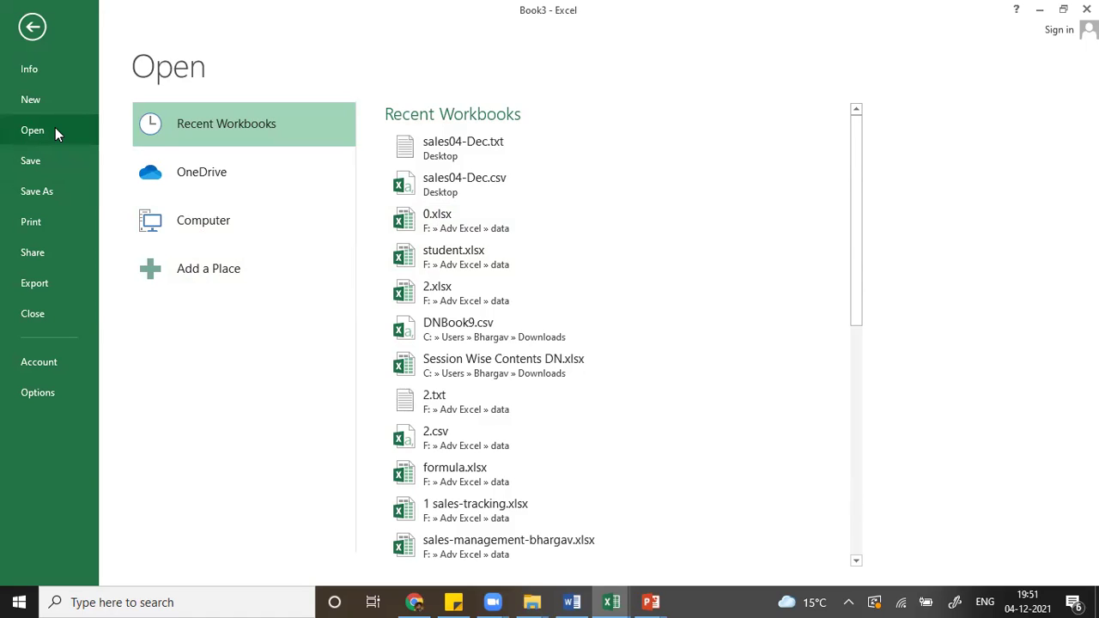
left_click(201, 219)
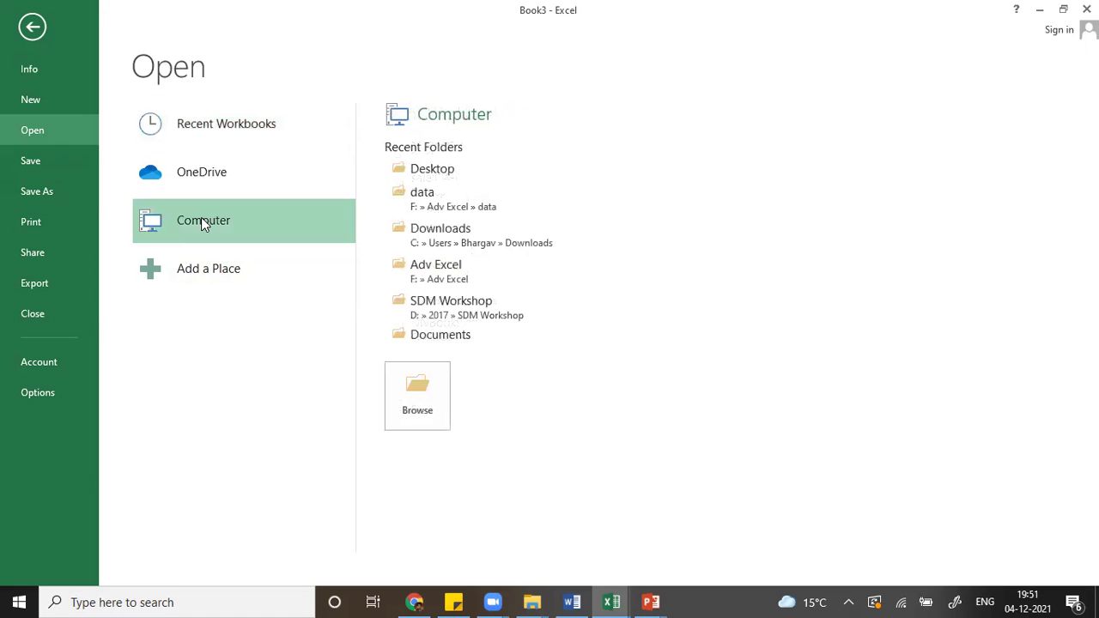
left_click(456, 206)
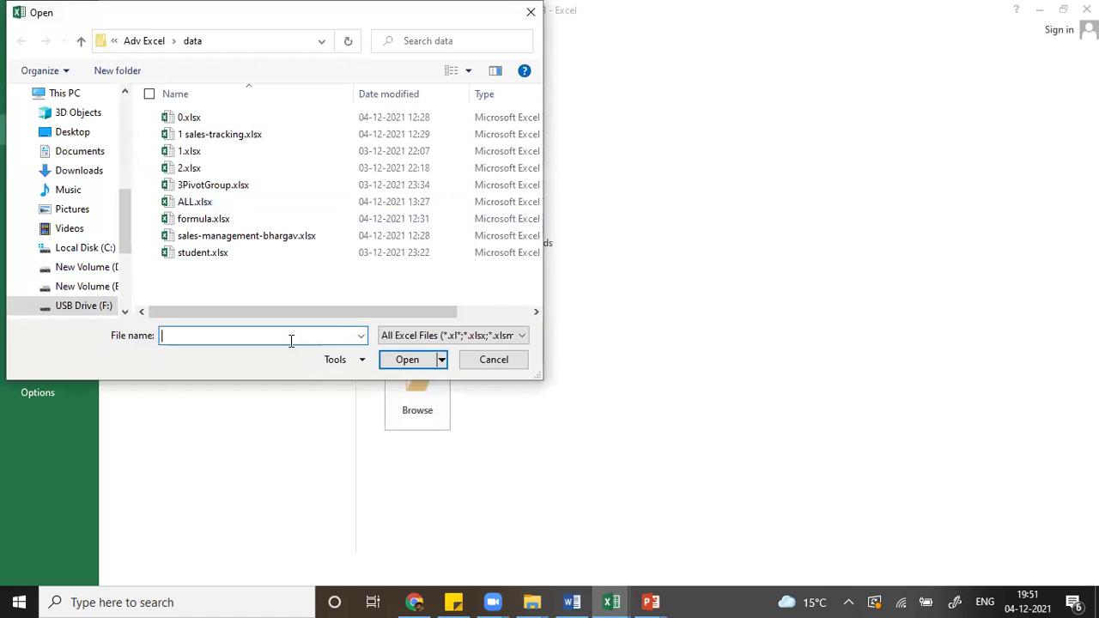
Step: Filter the data folder's files by *.csv, open 2.csv and select cell A3 in the Region column
left_click(466, 338)
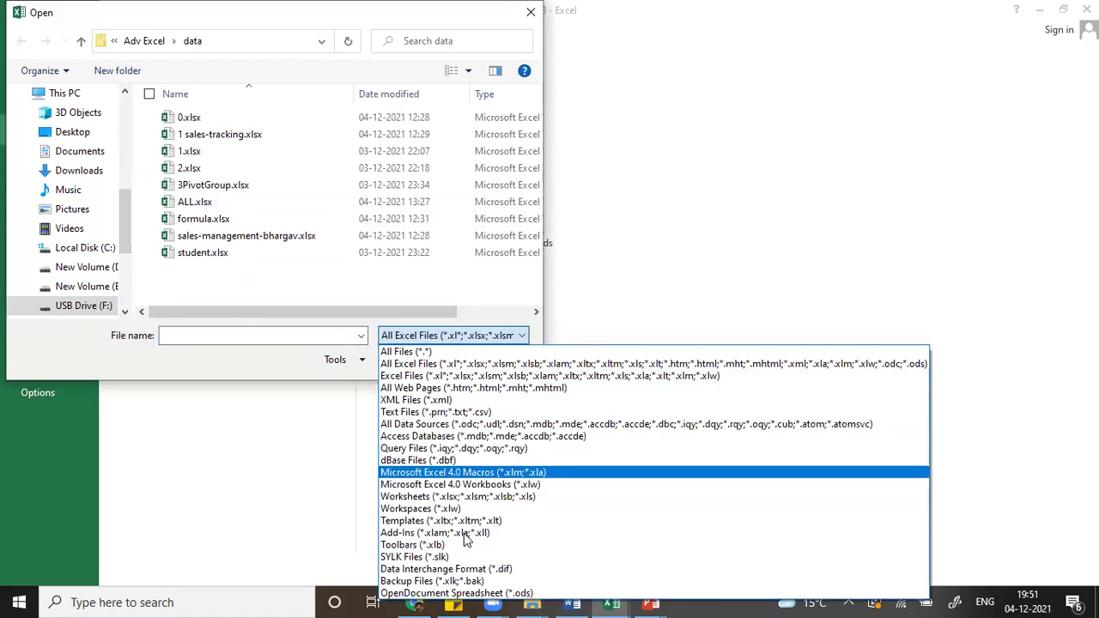
left_click(333, 334)
left_click(333, 335)
type("*.")
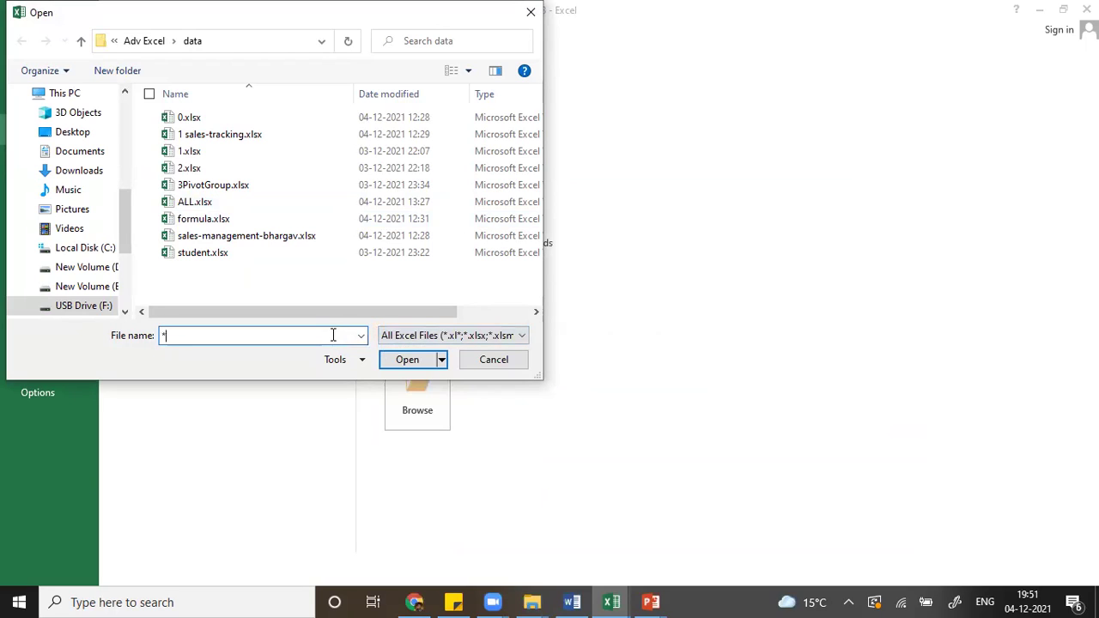
type("csv")
key("Return")
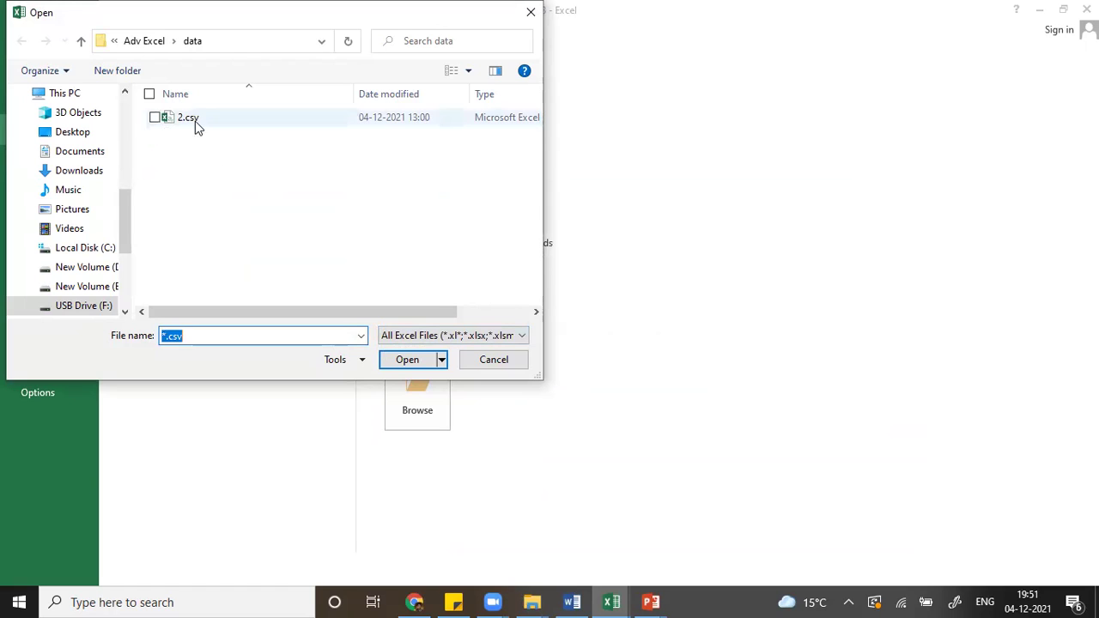
left_click(191, 118)
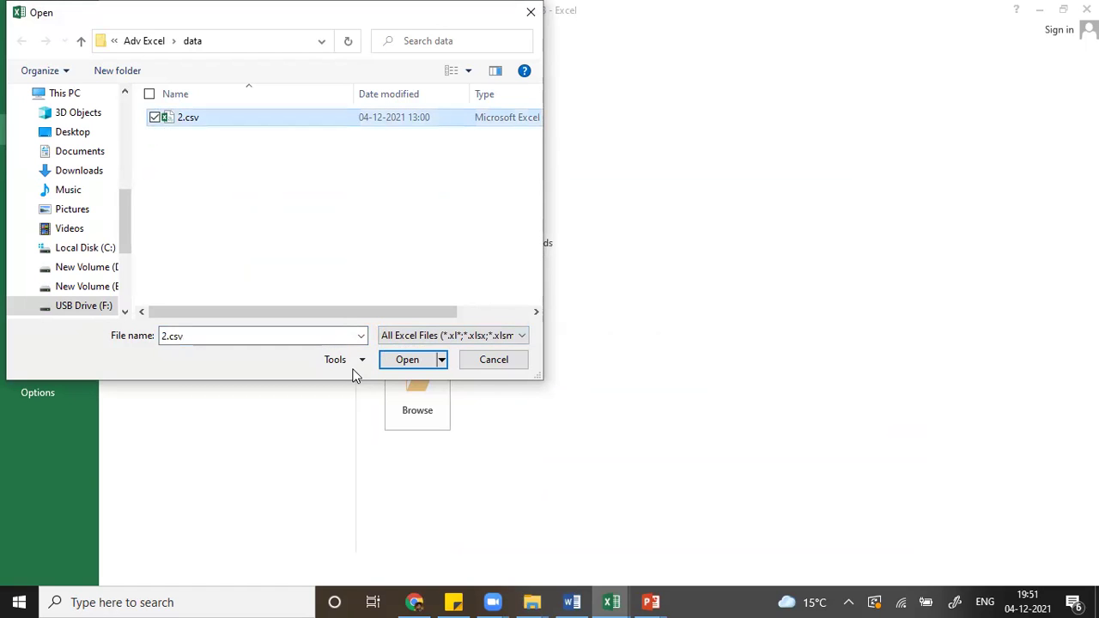
left_click(408, 358)
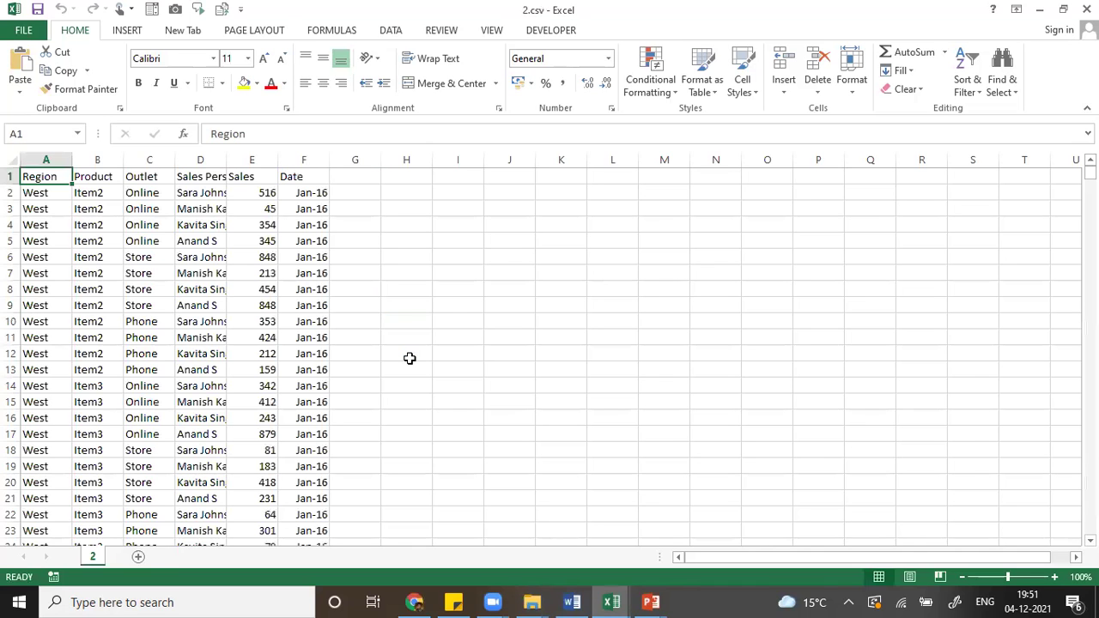
left_click(47, 214)
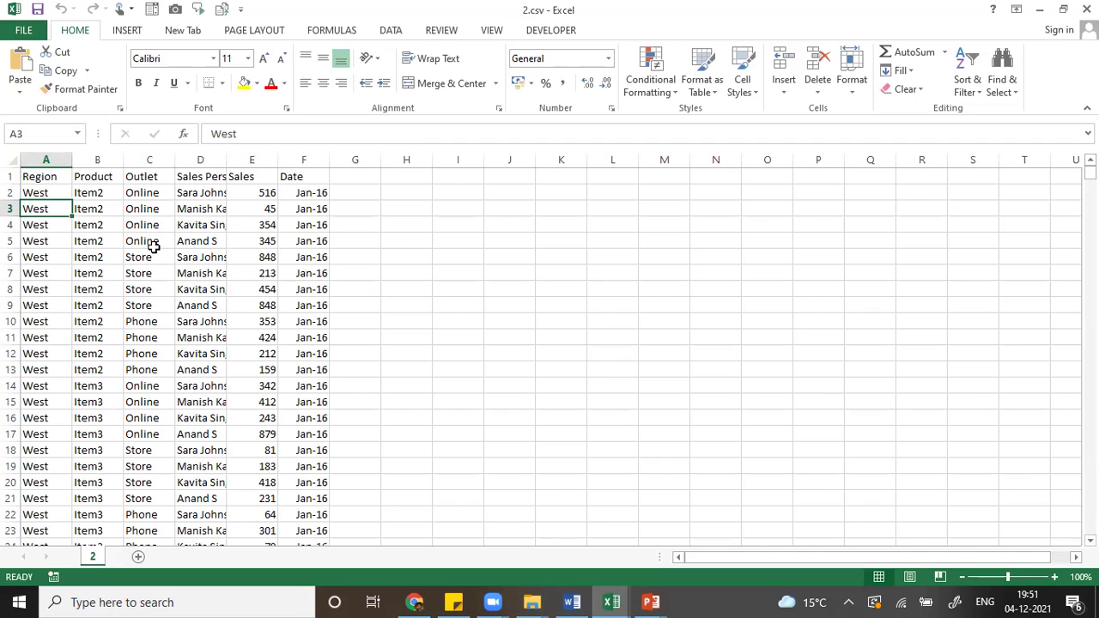
Step: Switch to File Explorer and locate Outlet_Sales.txt in the Adv Excel data folder on USB Drive (F:)
key("alt+Tab")
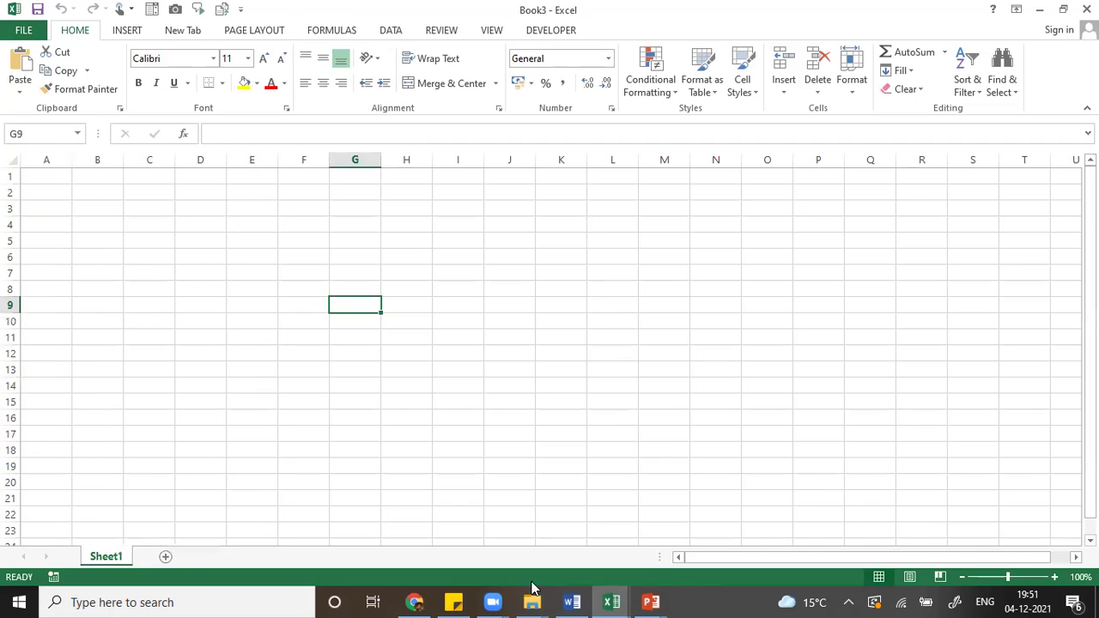
left_click(532, 601)
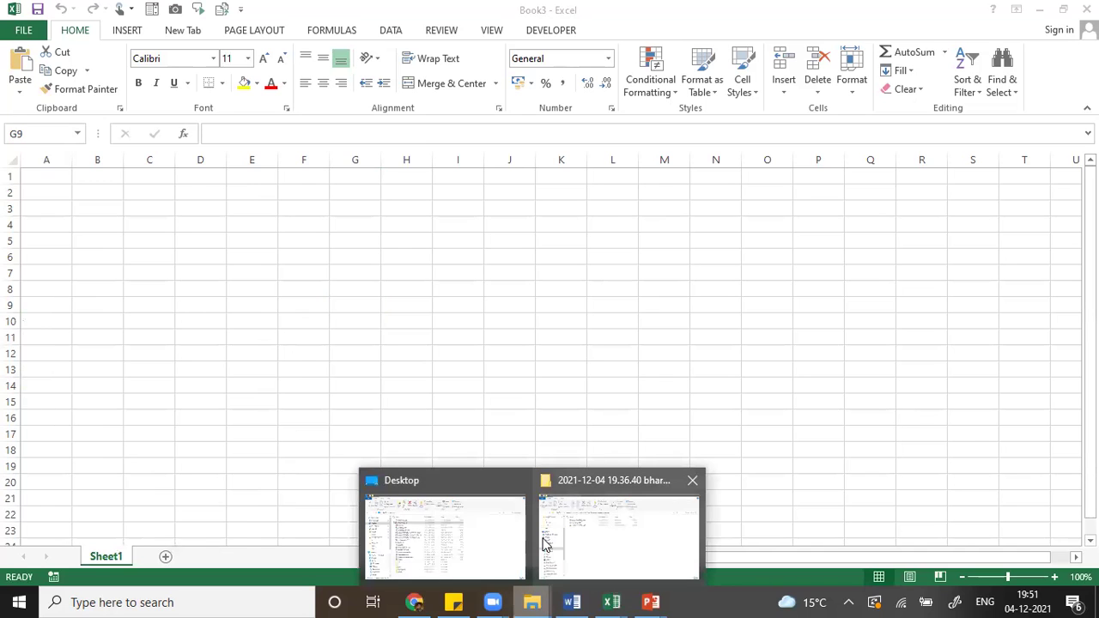
left_click(639, 521)
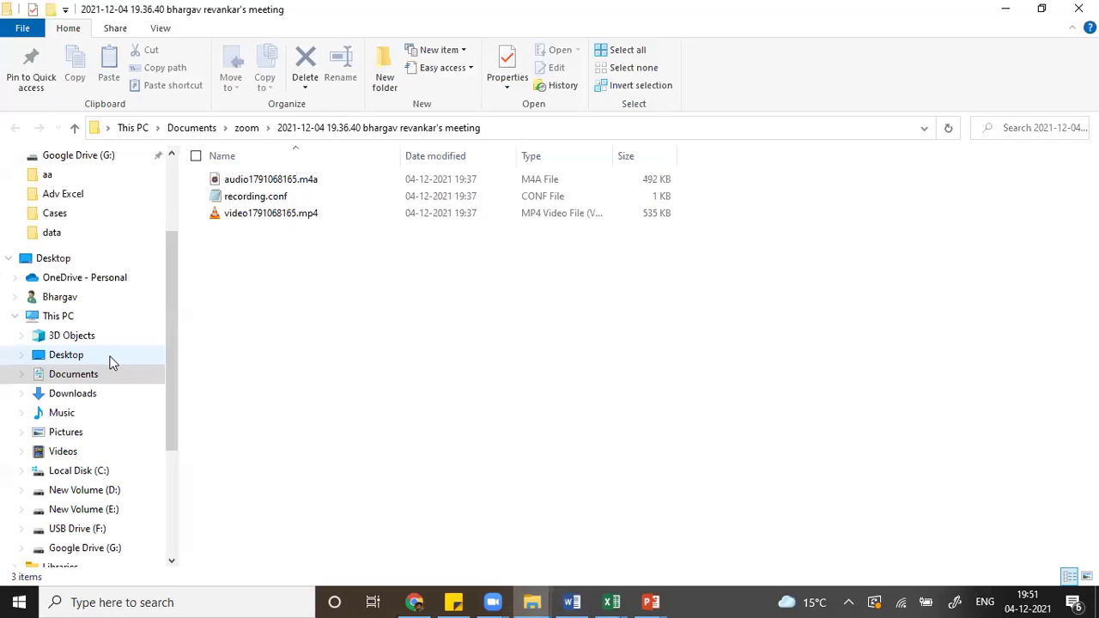
left_click(85, 530)
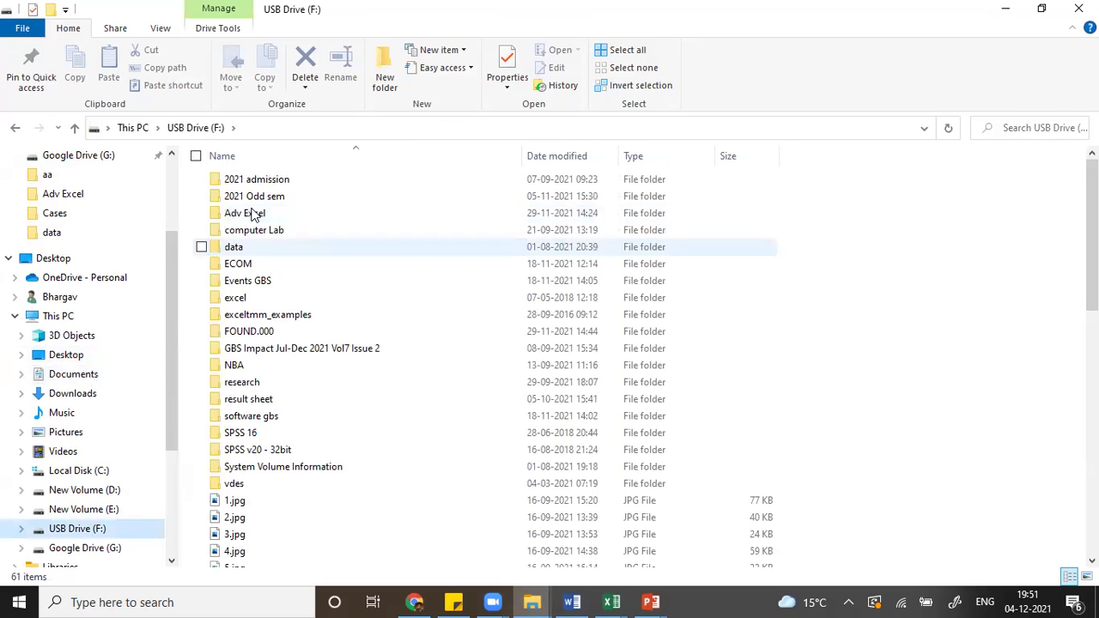
double_click(254, 214)
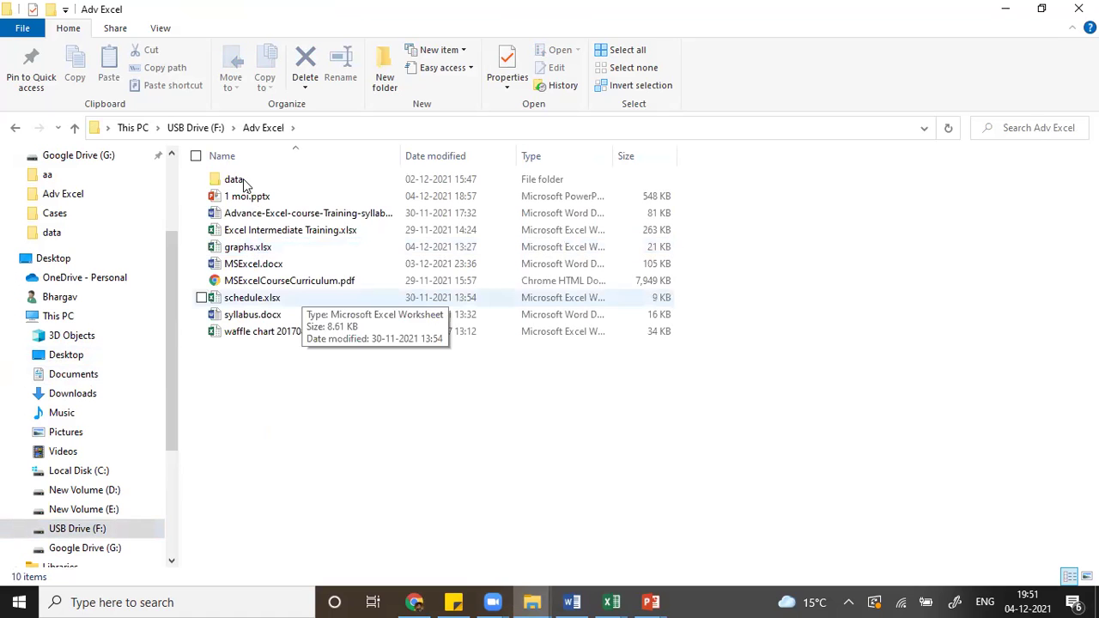
double_click(243, 182)
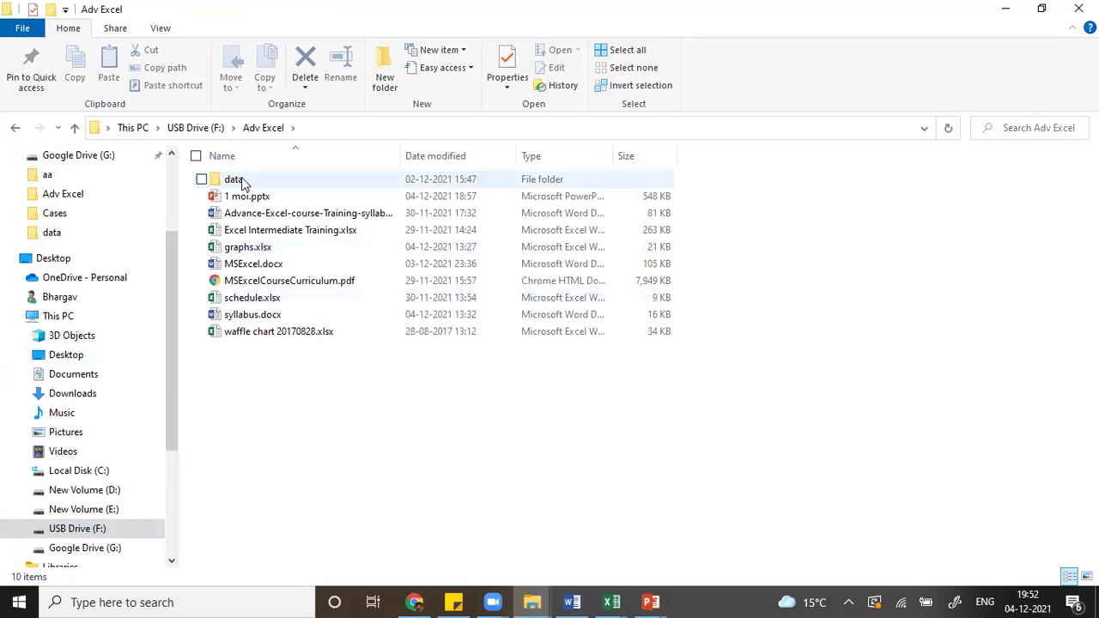
left_click(294, 403)
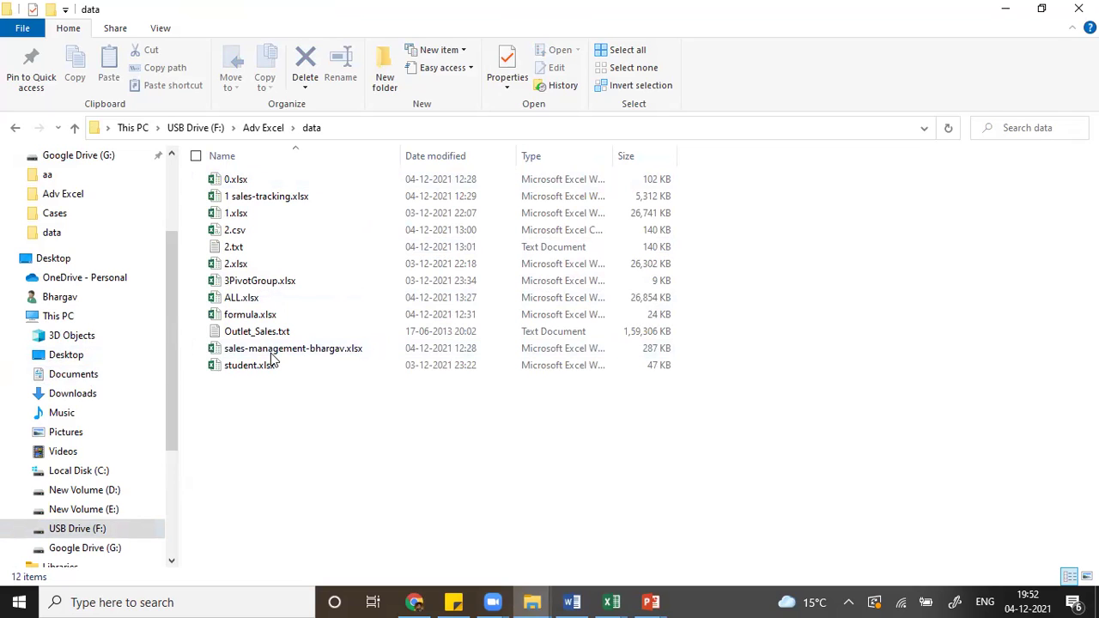
left_click(249, 333)
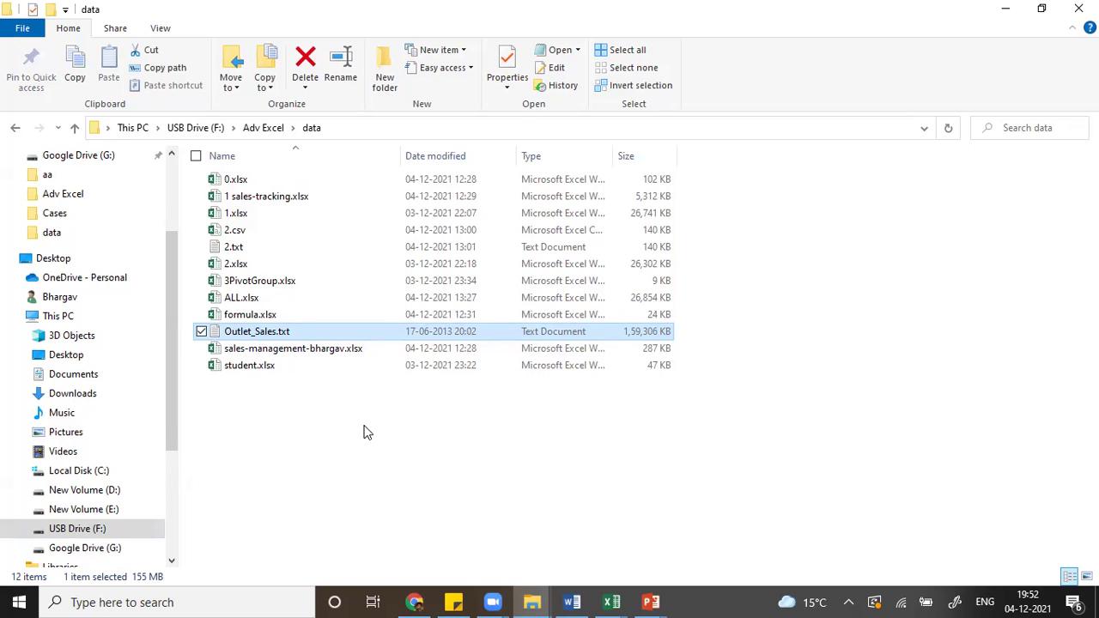
Step: Return to Book3 in Excel and open Outlet_Sales.txt from the Adv Excel data folder, filtering the files by *.txt
key("alt+Tab")
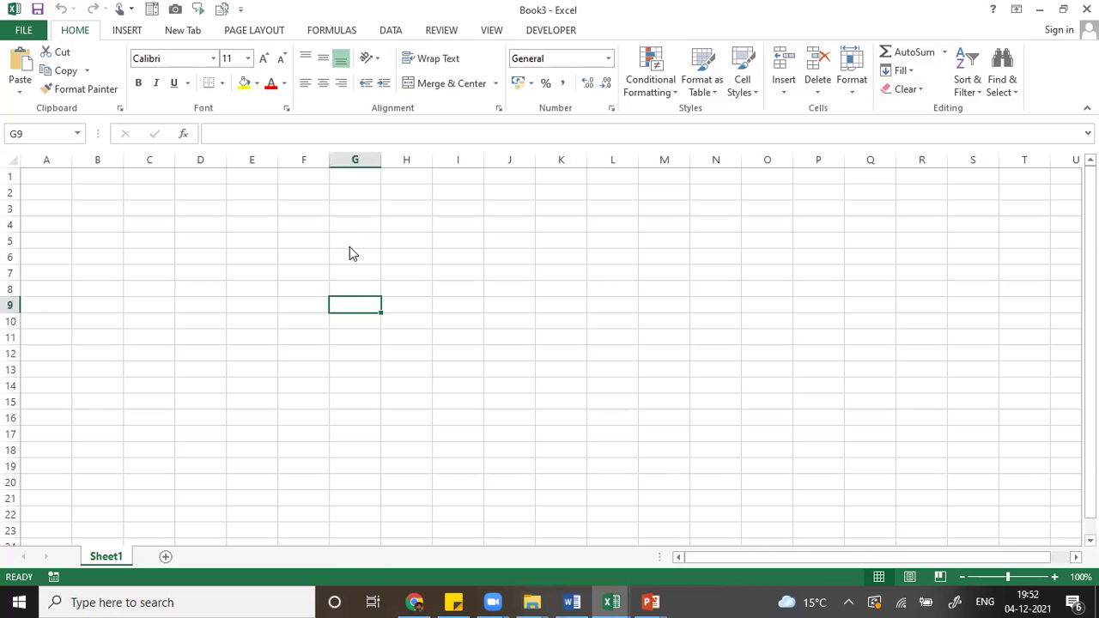
key("ctrl+o")
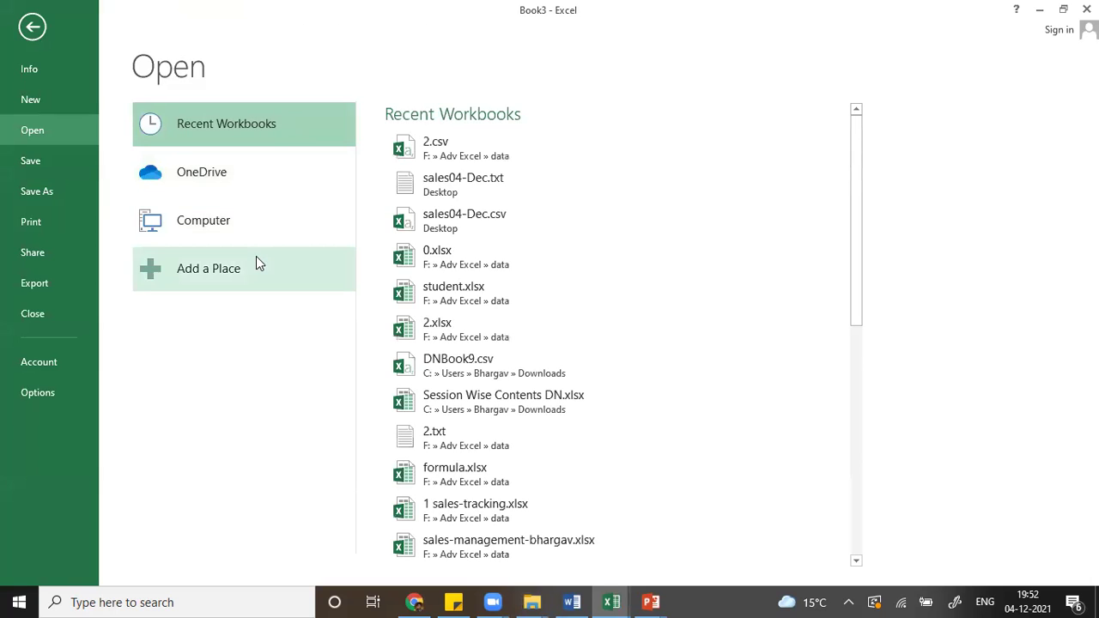
left_click(206, 222)
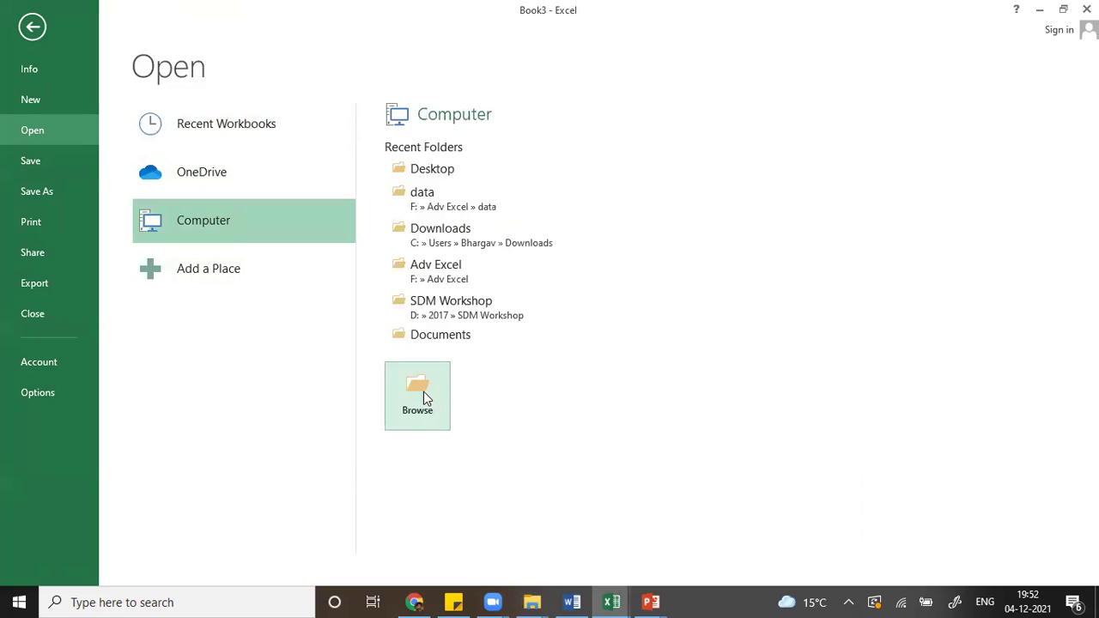
left_click(470, 211)
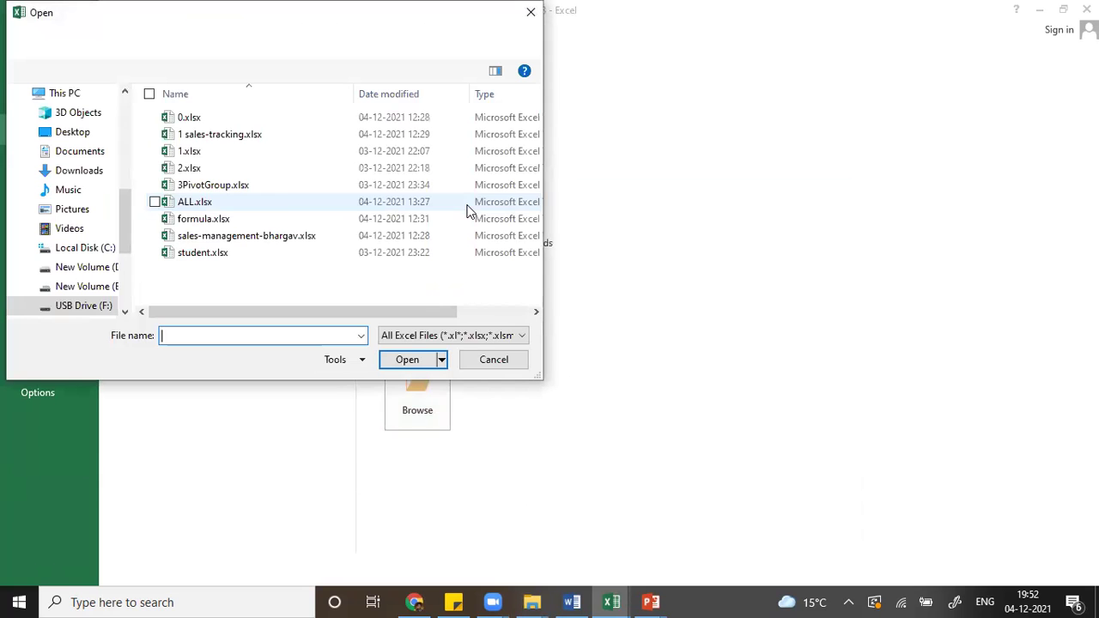
type("*.txt")
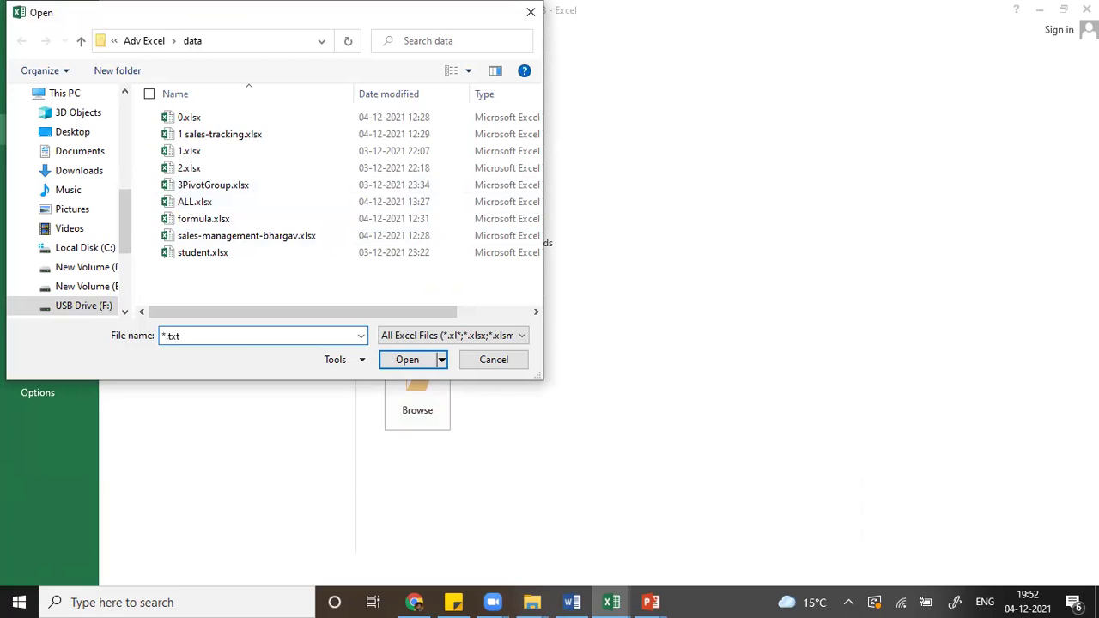
key("Return")
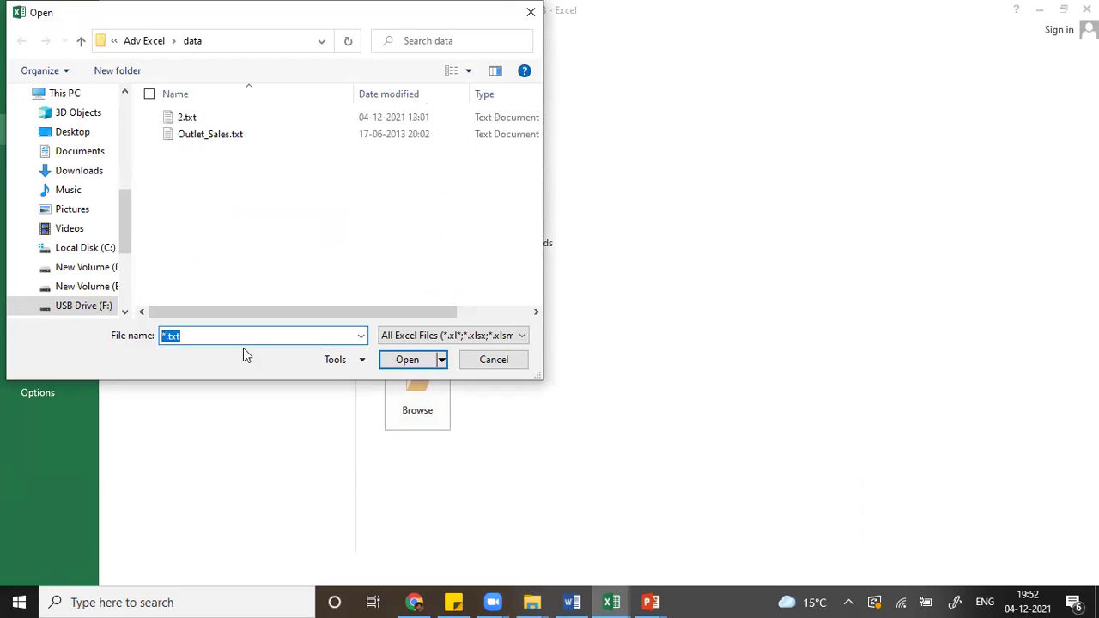
left_click(215, 135)
left_click(412, 362)
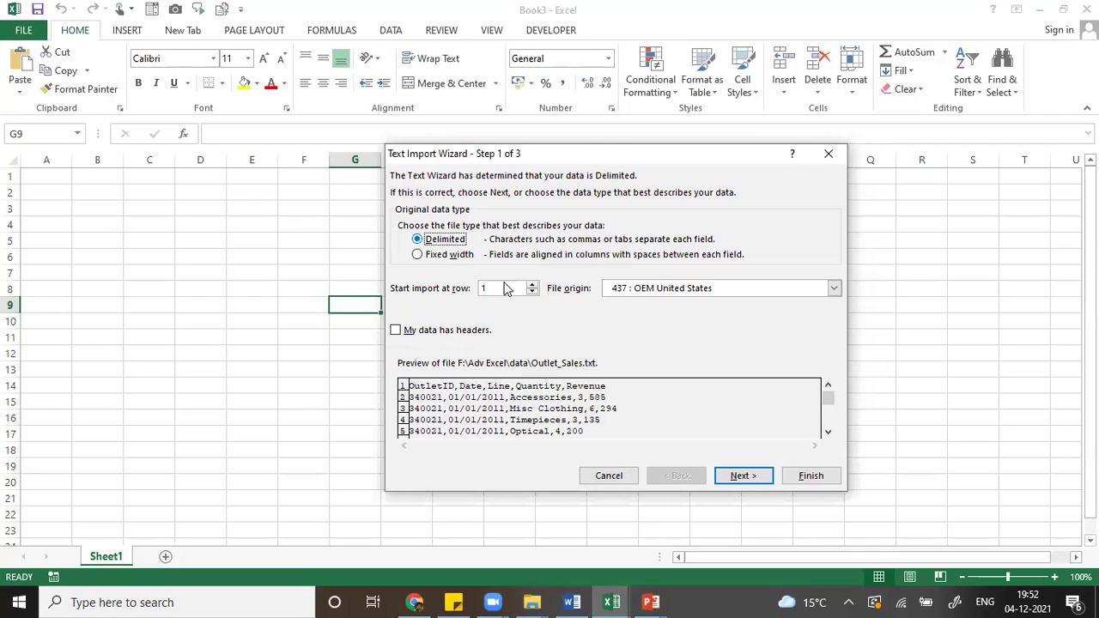
Step: Import the text as delimited data with Comma added to the Tab delimiter, keeping the General column format
left_click(743, 477)
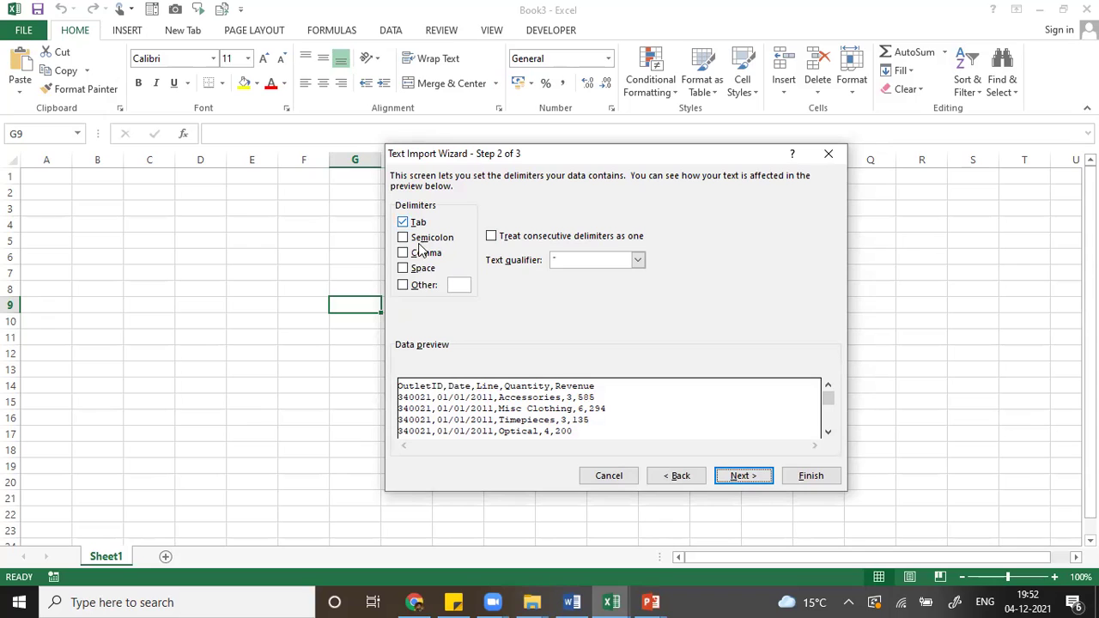
left_click(435, 259)
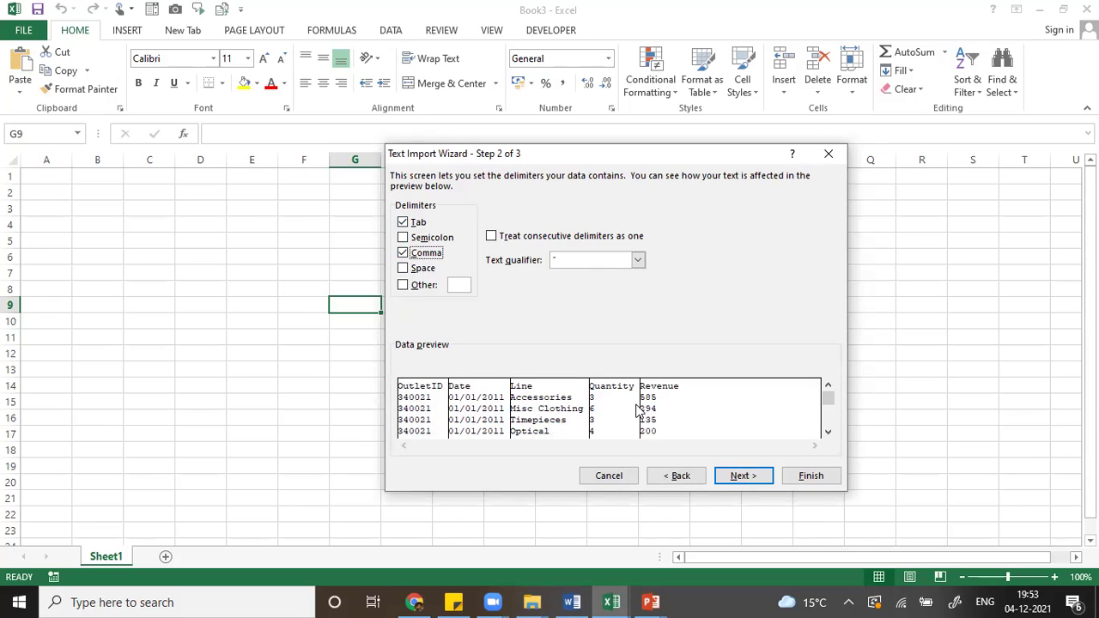
left_click(743, 479)
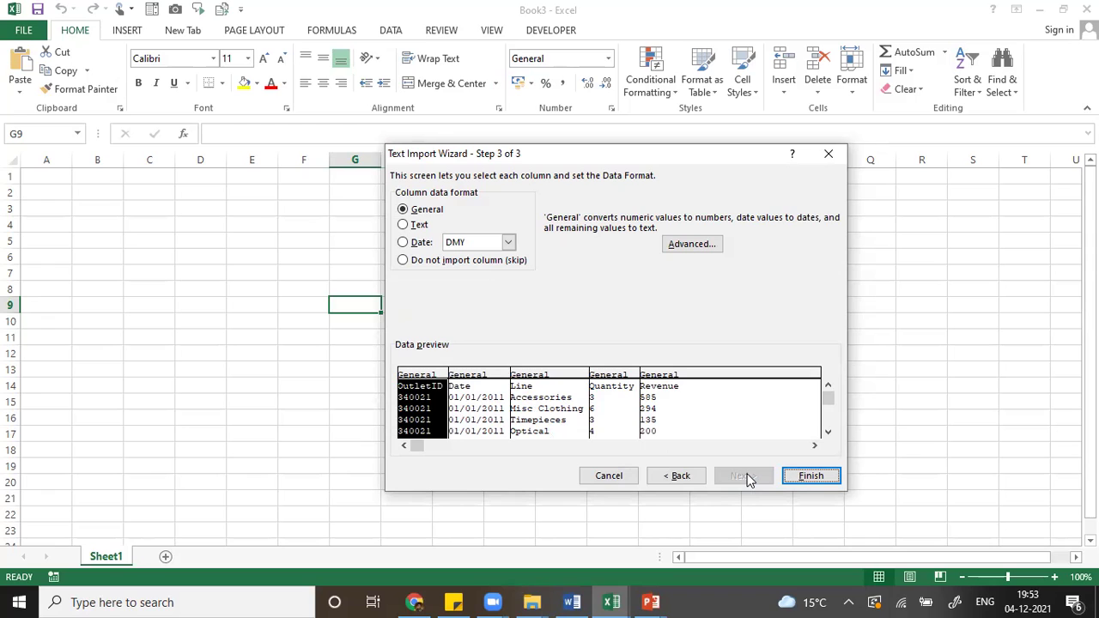
left_click(811, 477)
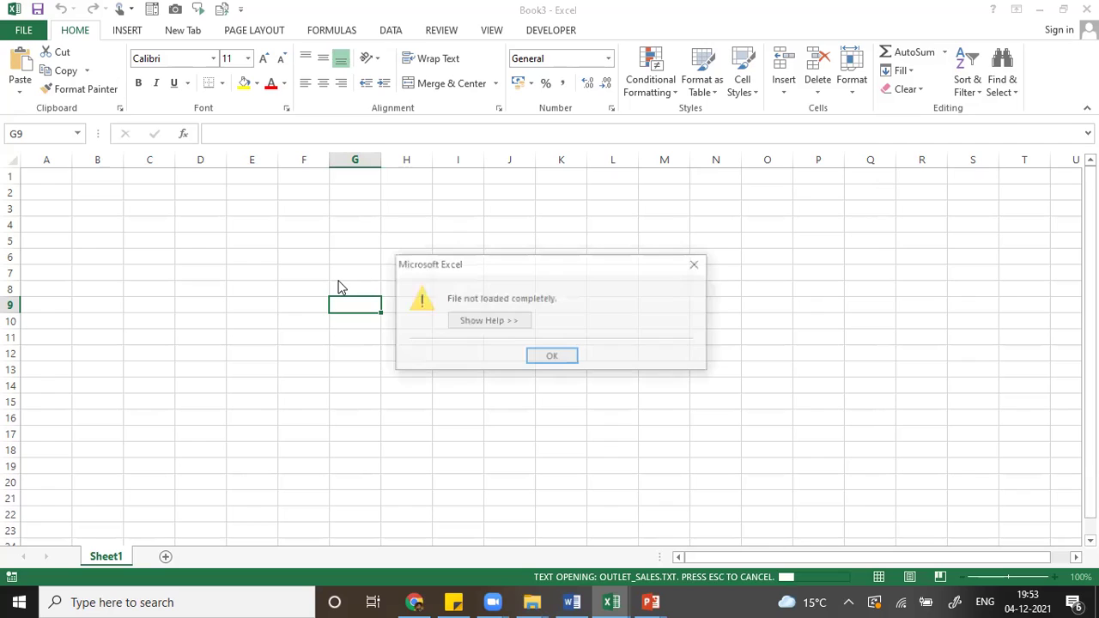
left_click(553, 356)
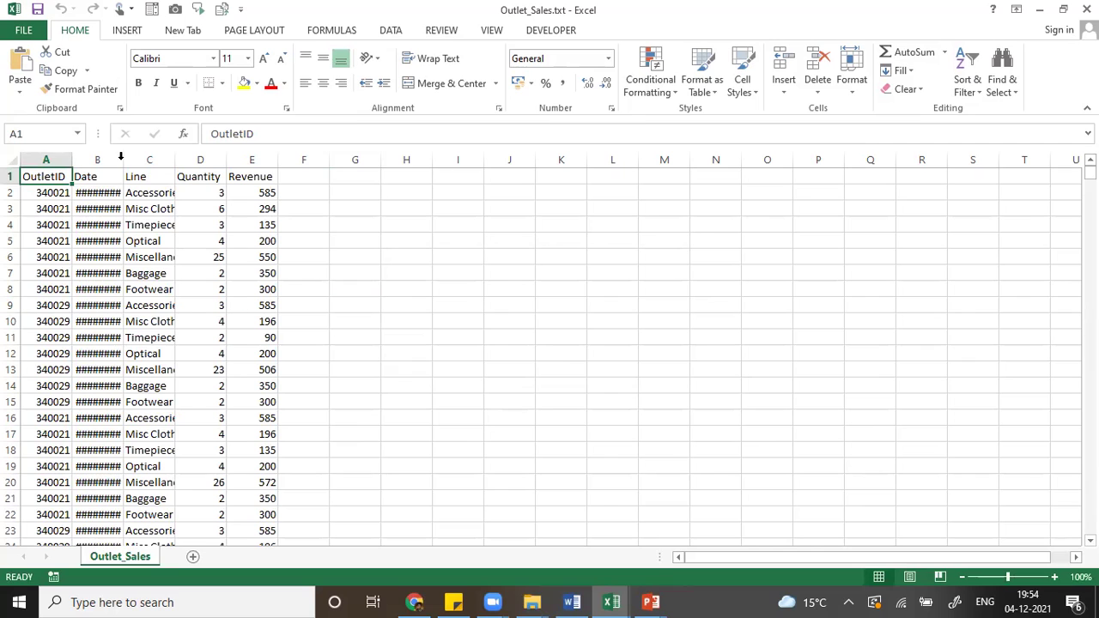
Step: Auto-fit the widths of the Date and Line columns to their contents
double_click(124, 159)
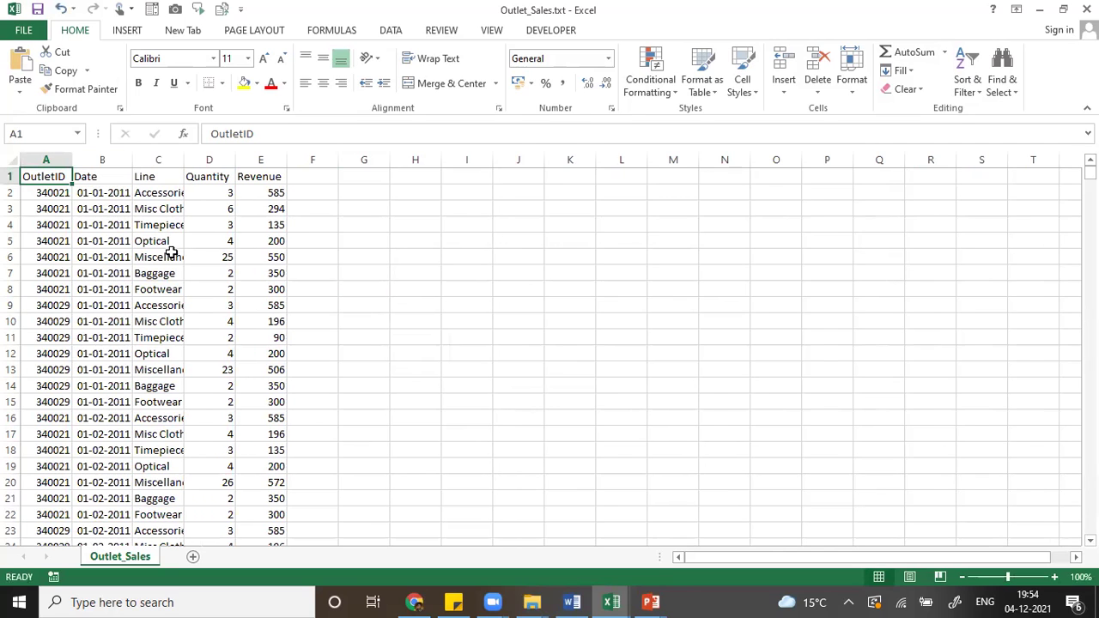
left_click(167, 255)
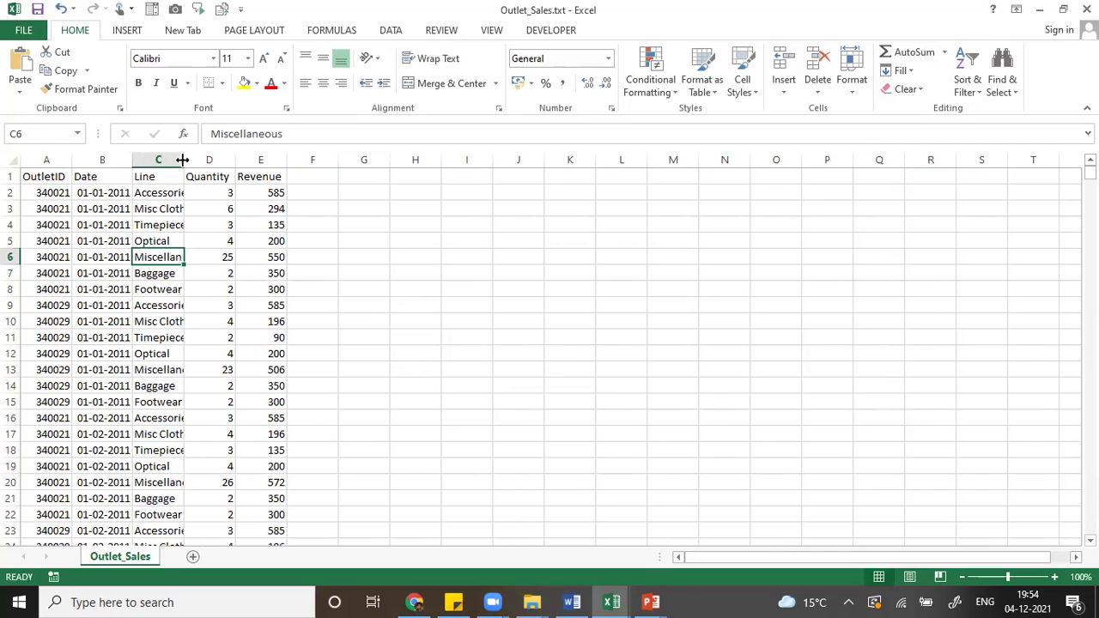
double_click(181, 160)
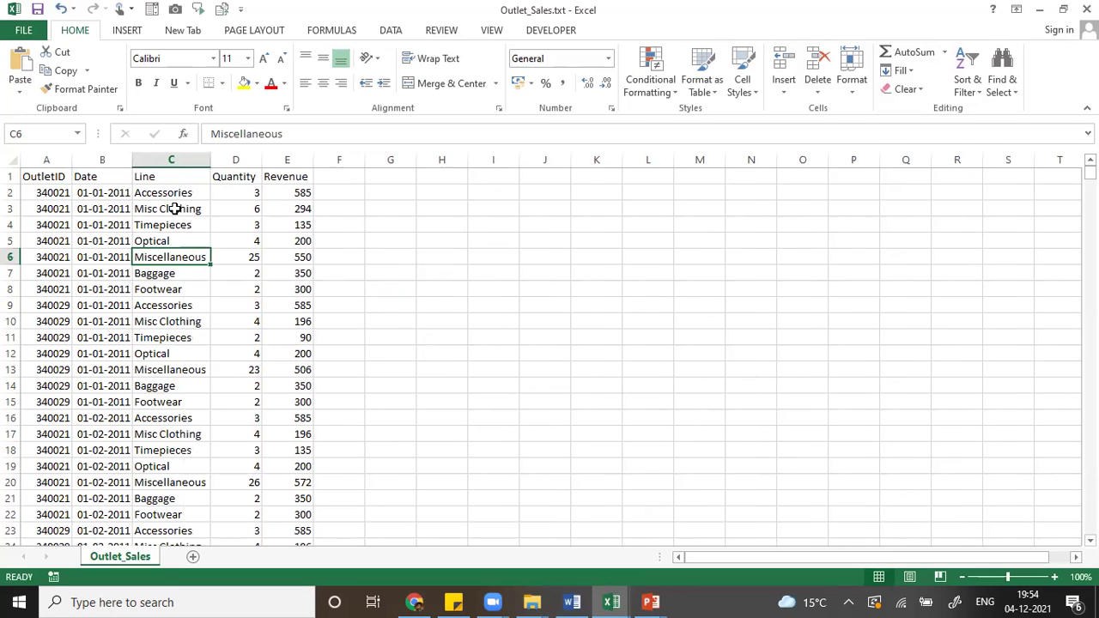
Step: Examine the imported outlet records across their columns and down to the last row of the Date column, returning to the first record
key("Up")
key("Up")
key("Up")
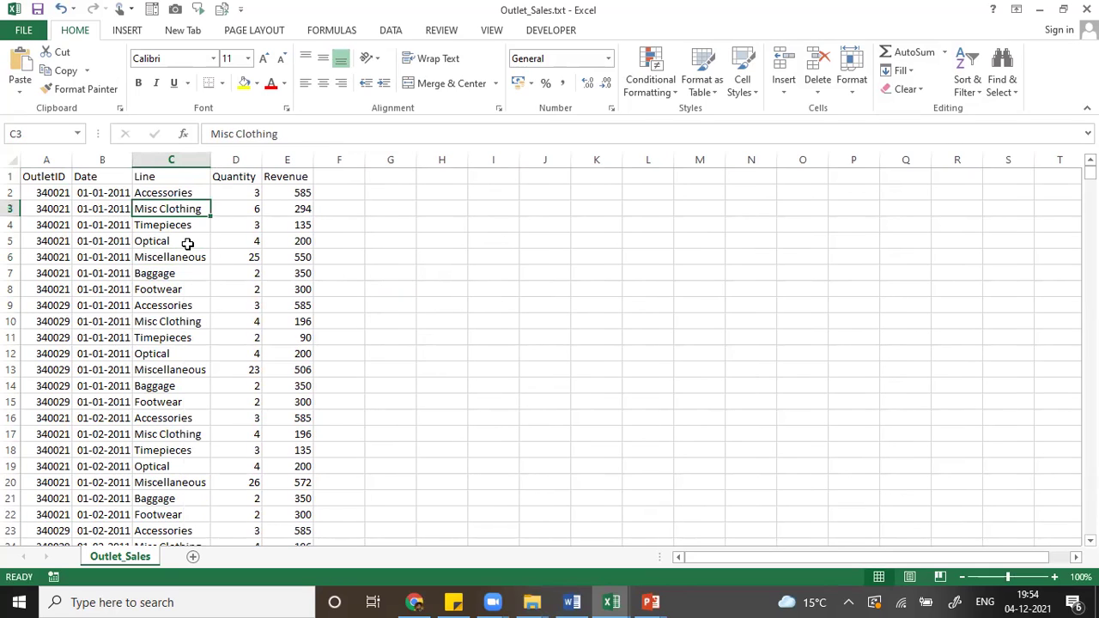
left_click(187, 244)
key("Right")
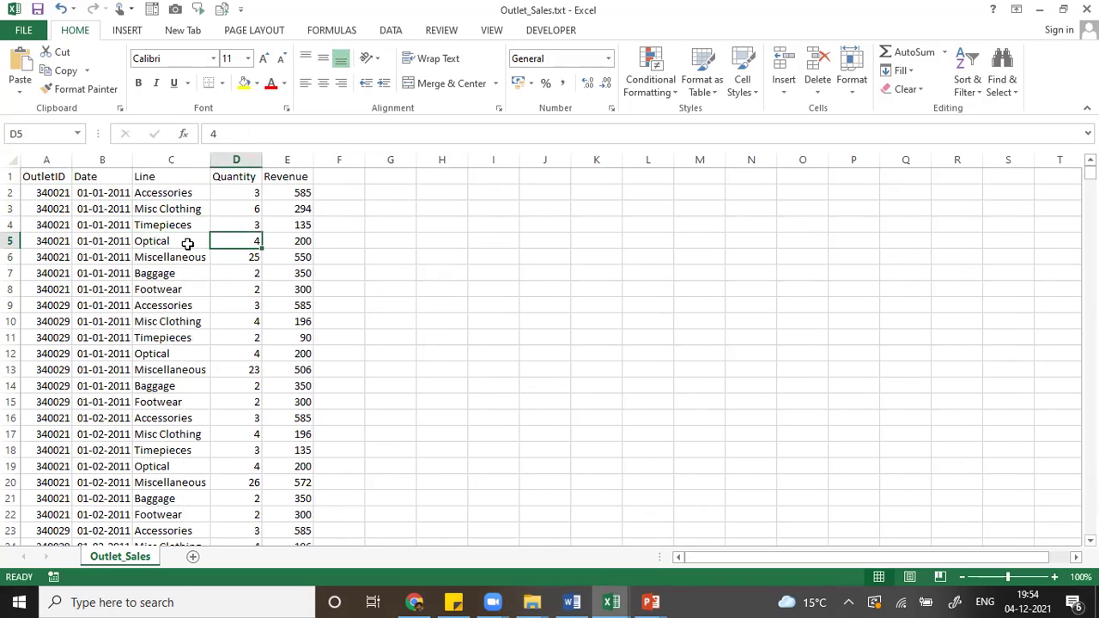
key("Right")
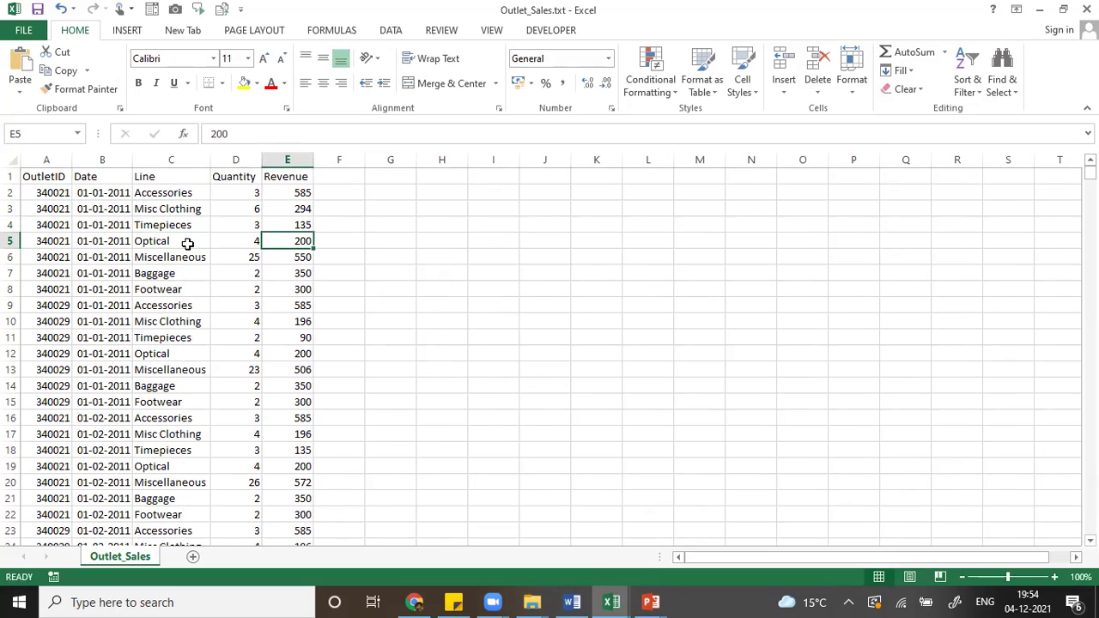
key("Left")
key("Left")
key("Left")
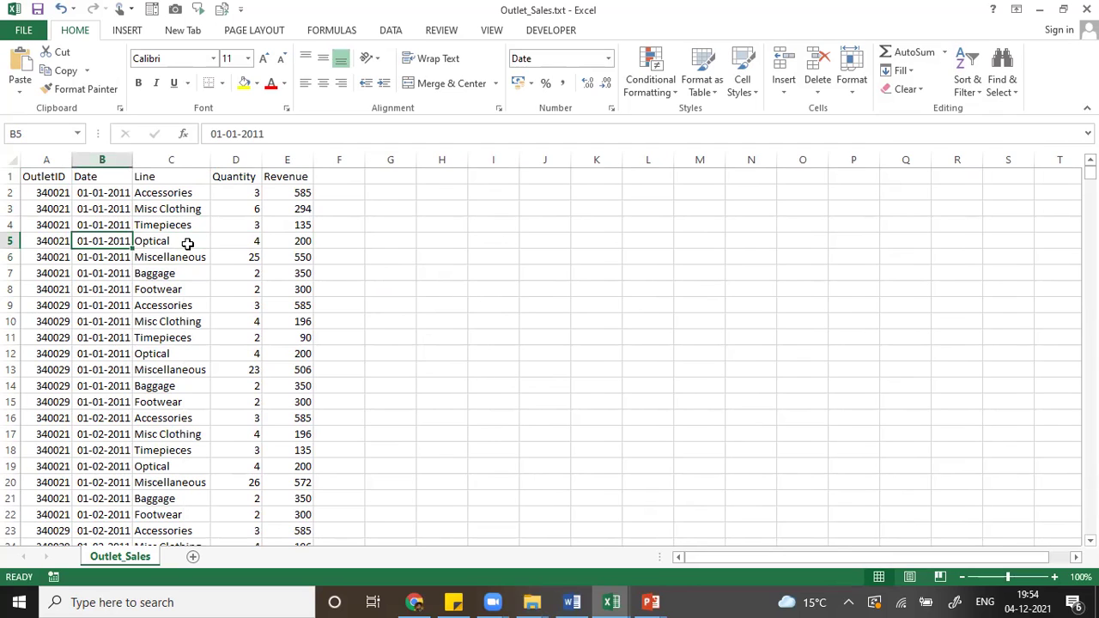
key("ctrl+Down")
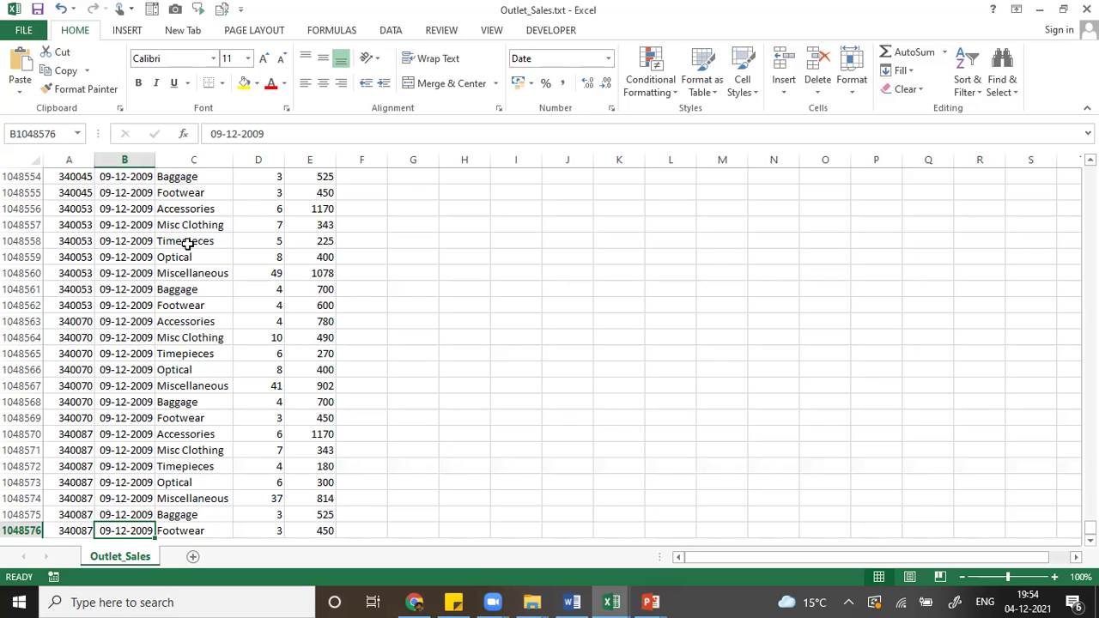
key("ctrl+Up")
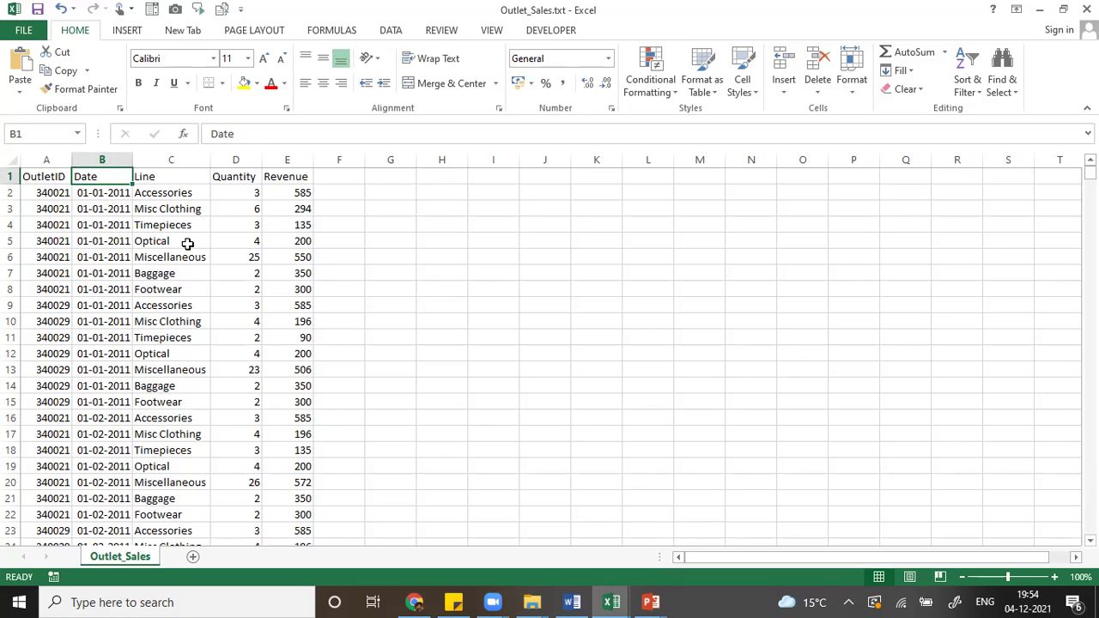
key("Down")
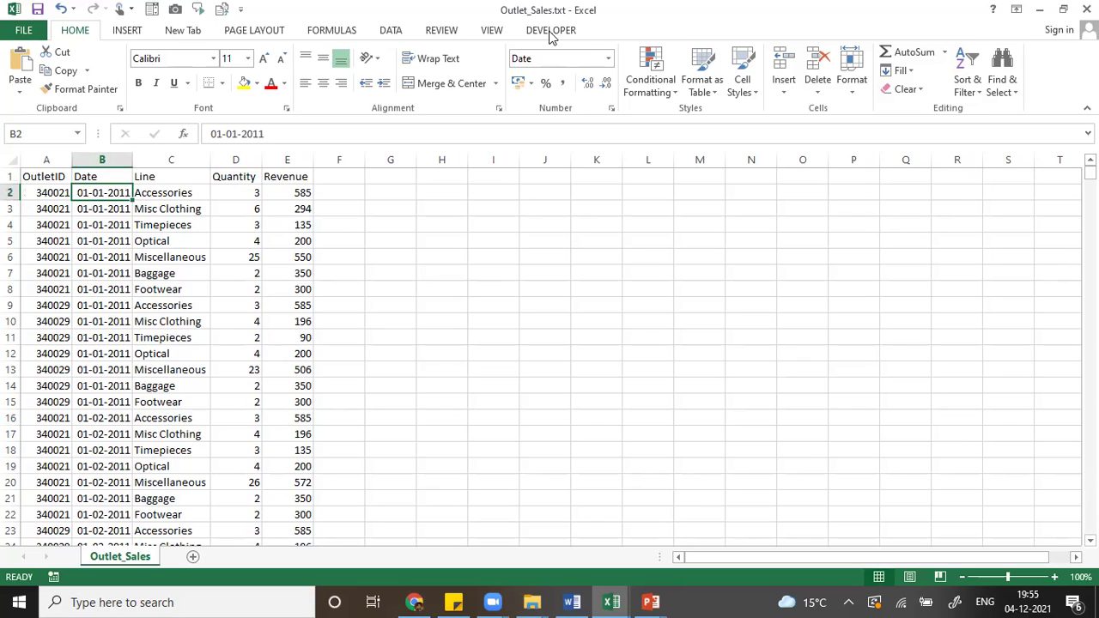
left_click(332, 268)
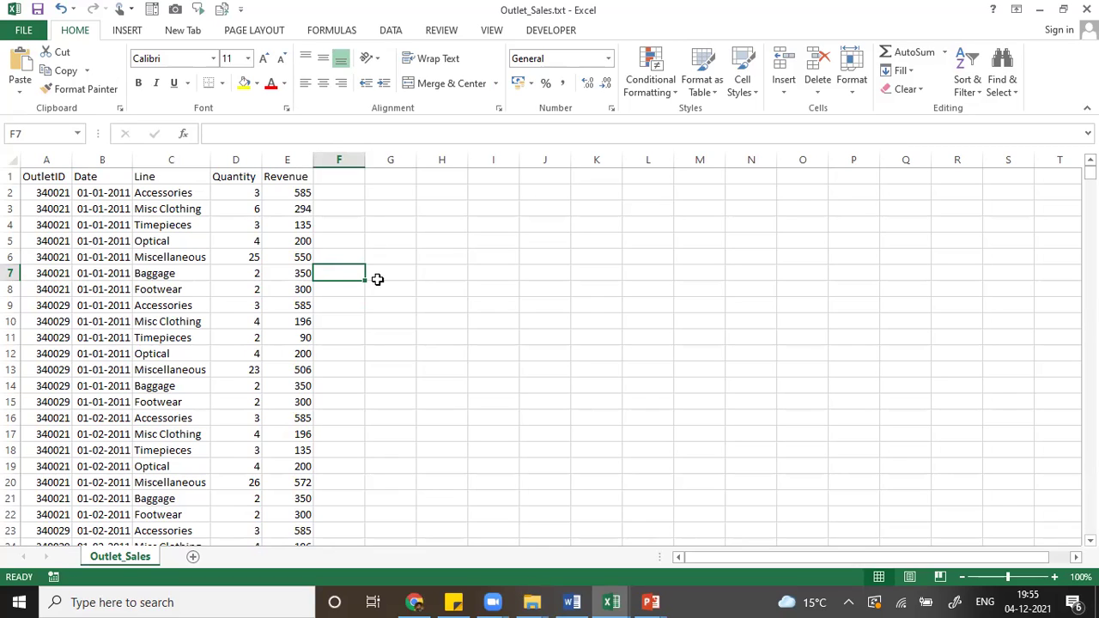
left_click(160, 254)
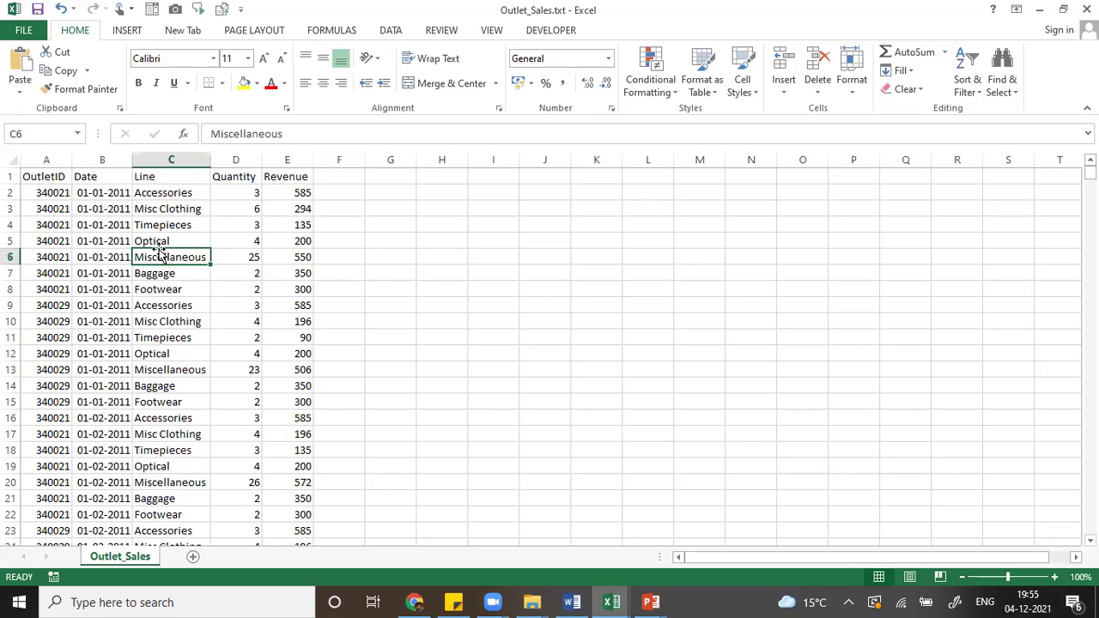
key("Up")
key("Up")
key("Up")
key("Up")
key("Up")
key("Left")
key("Left")
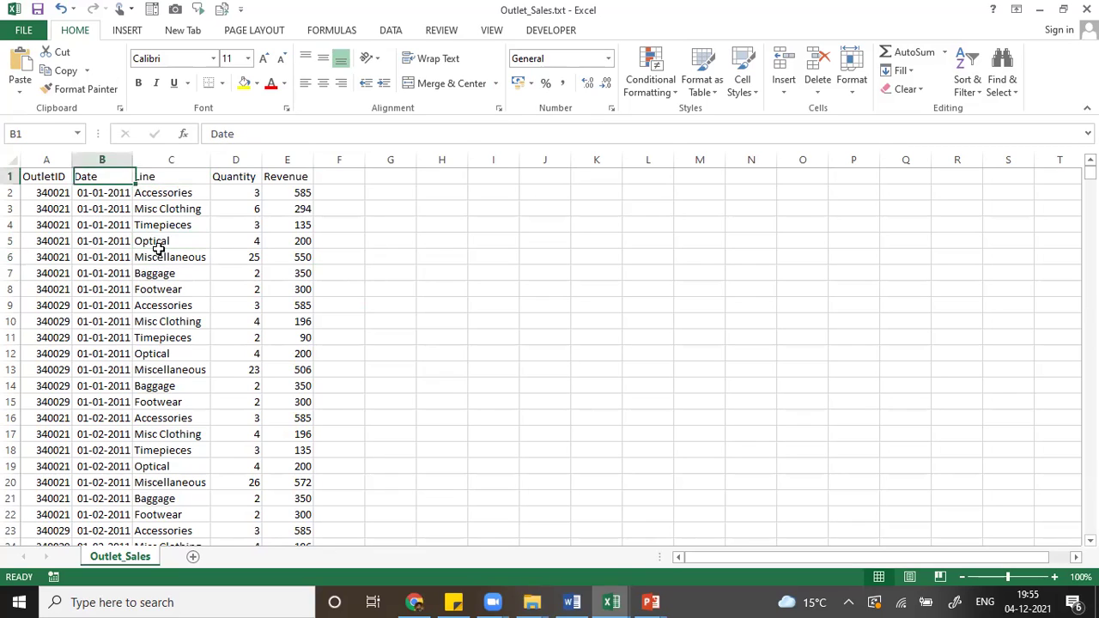
key("Right")
key("Right")
key("Right")
key("Right")
key("Right")
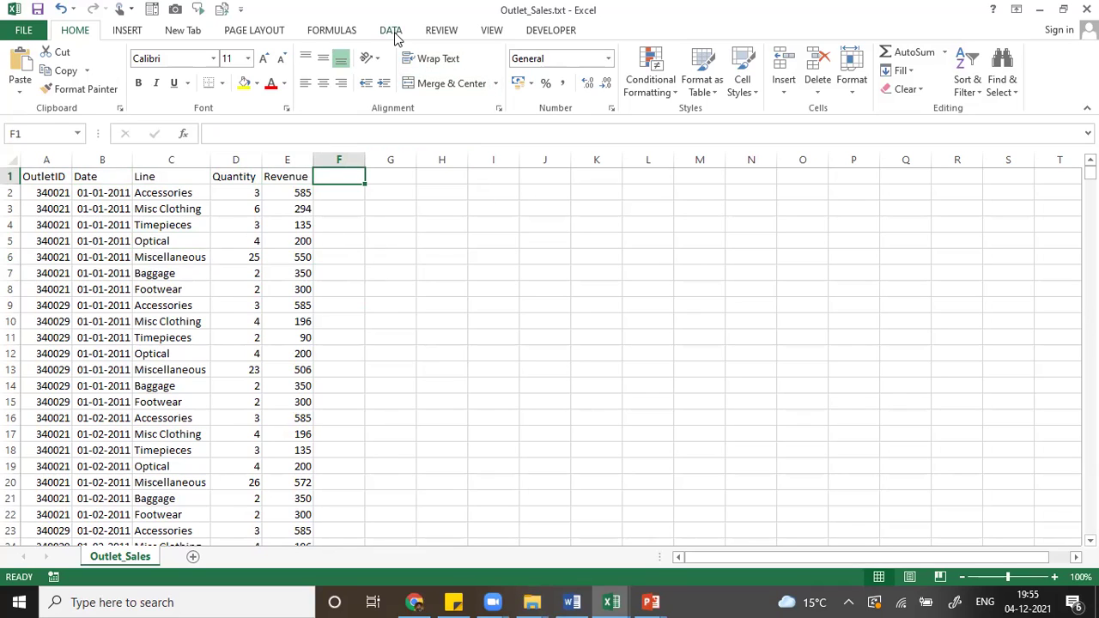
left_click(374, 254)
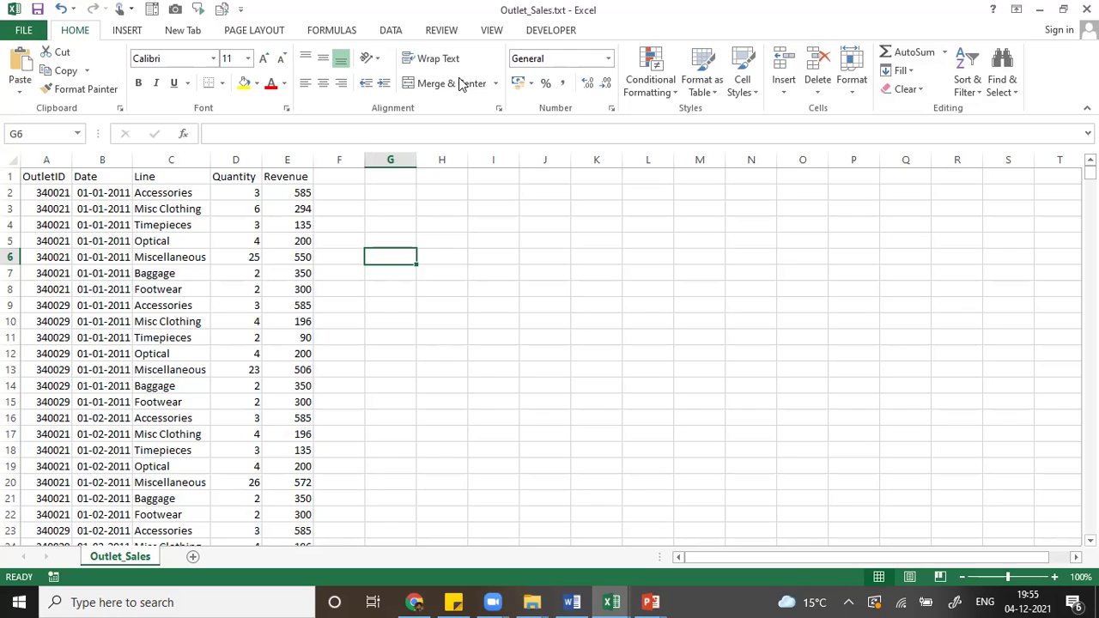
left_click(592, 195)
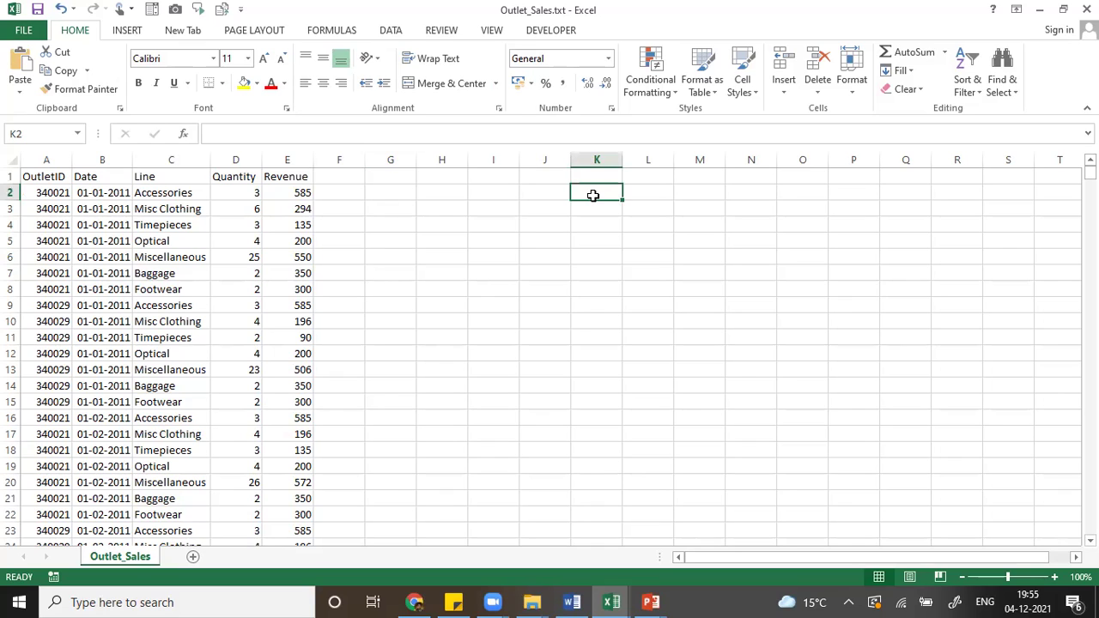
left_click(532, 239)
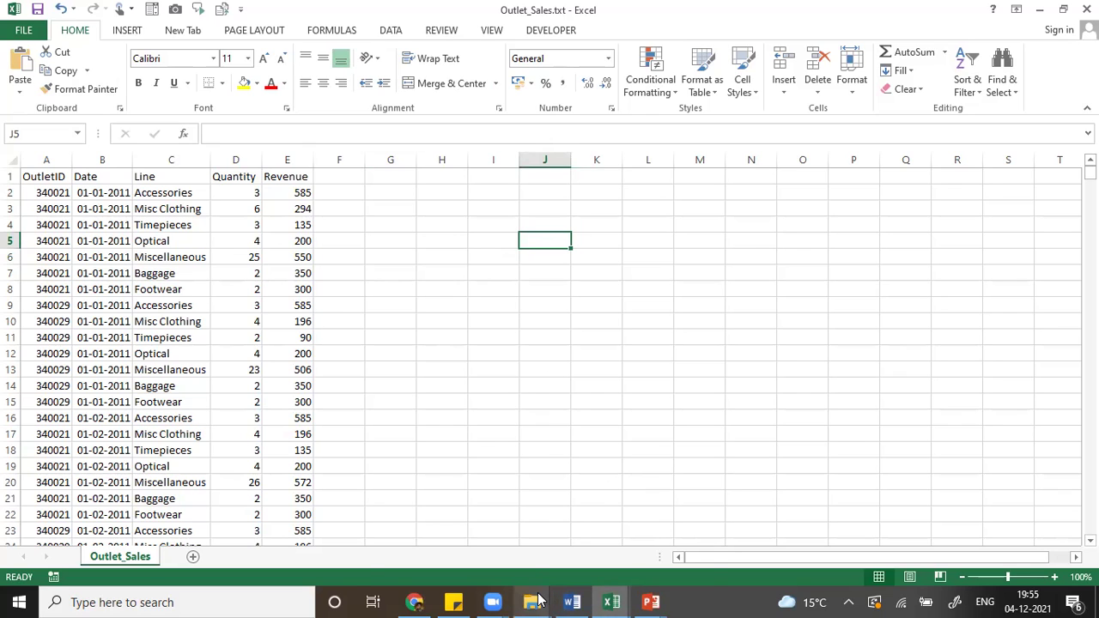
Step: Switch to the data folder in File Explorer, open Outlet_Sales.txt in Notepad and zoom the text out to 90%
mouse_move(538, 599)
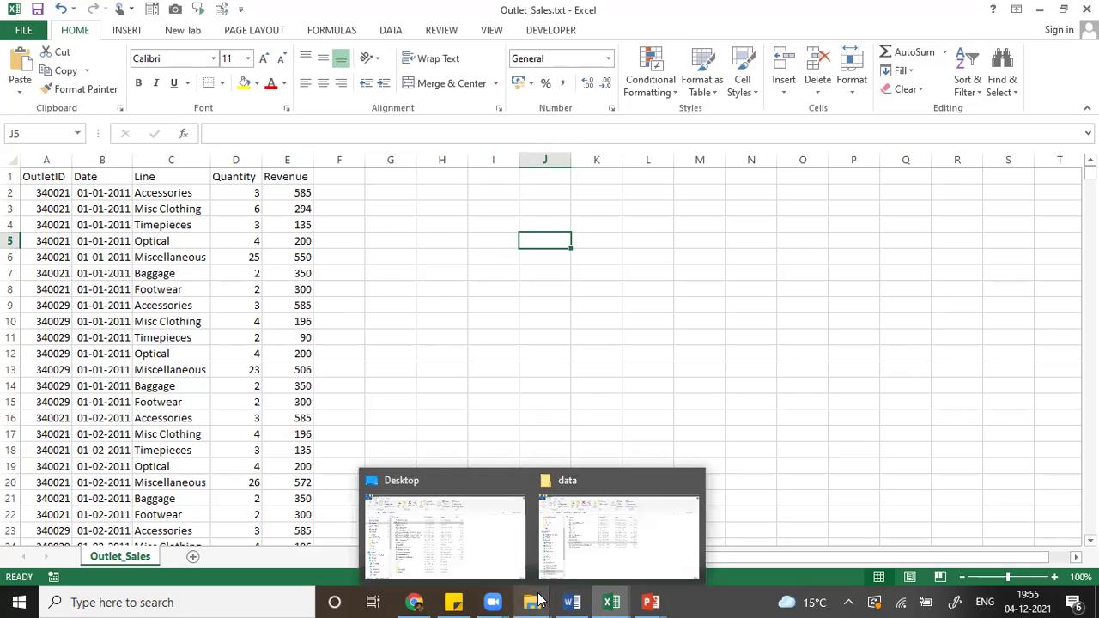
left_click(588, 568)
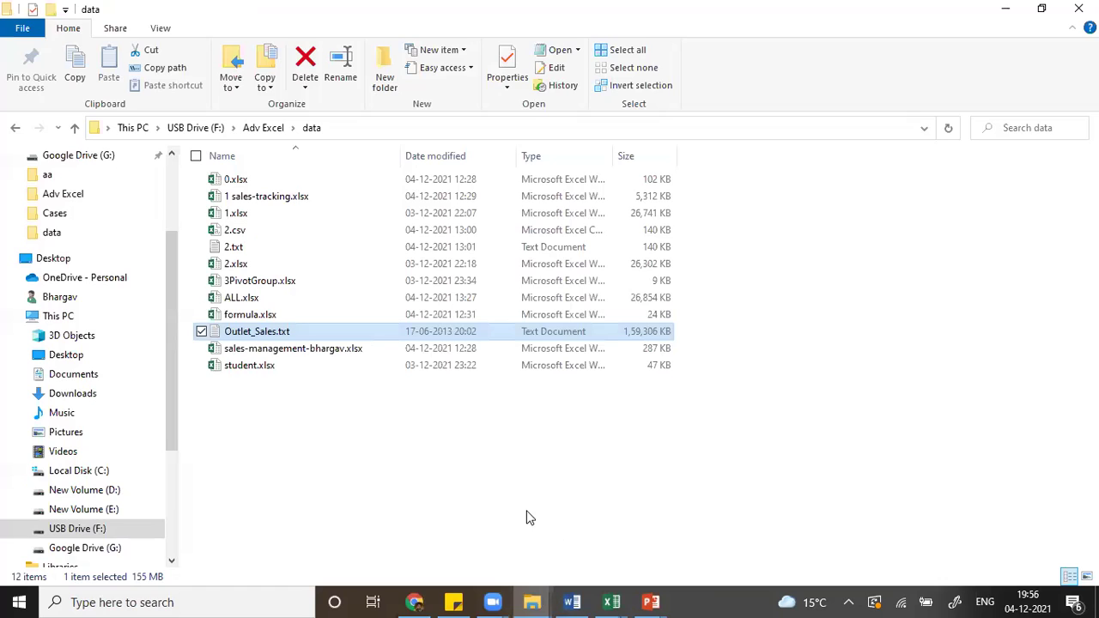
double_click(266, 334)
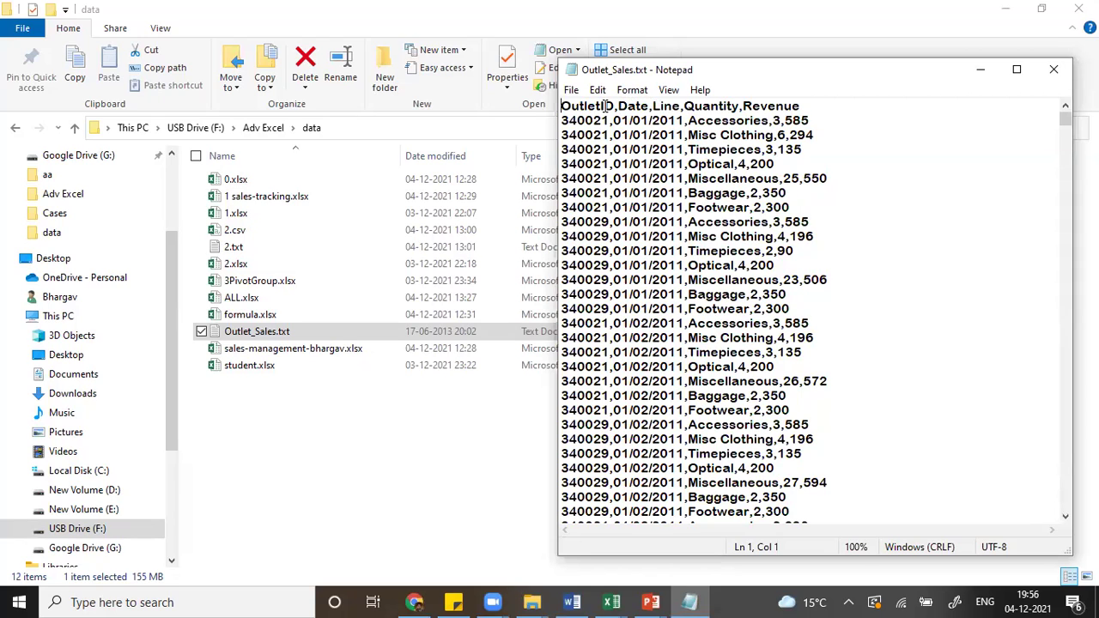
left_click(666, 91)
mouse_move(697, 110)
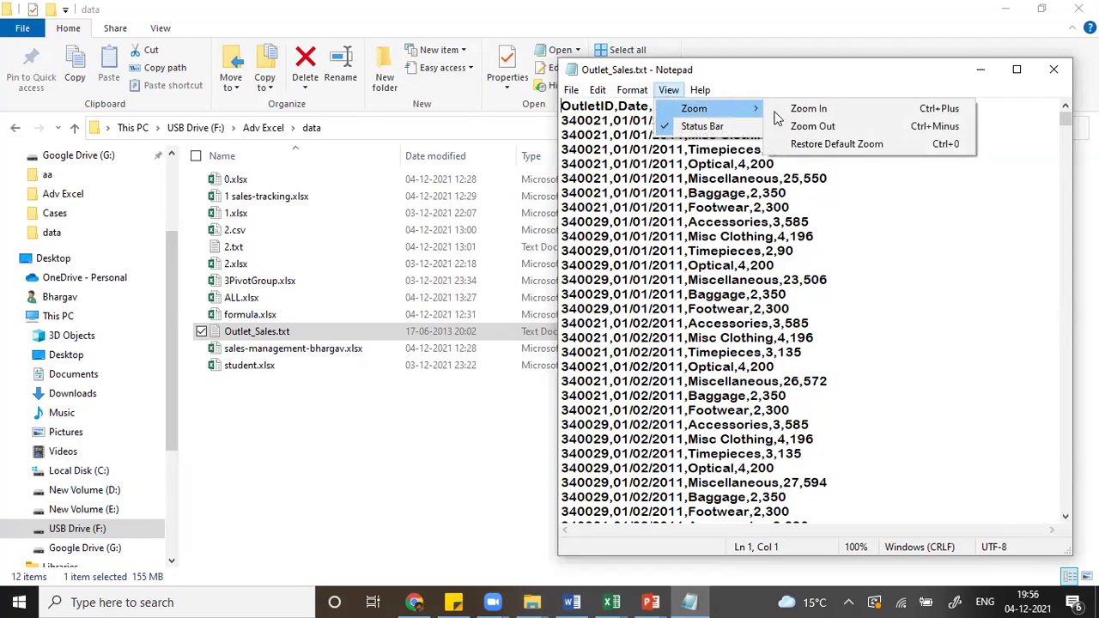
left_click(821, 128)
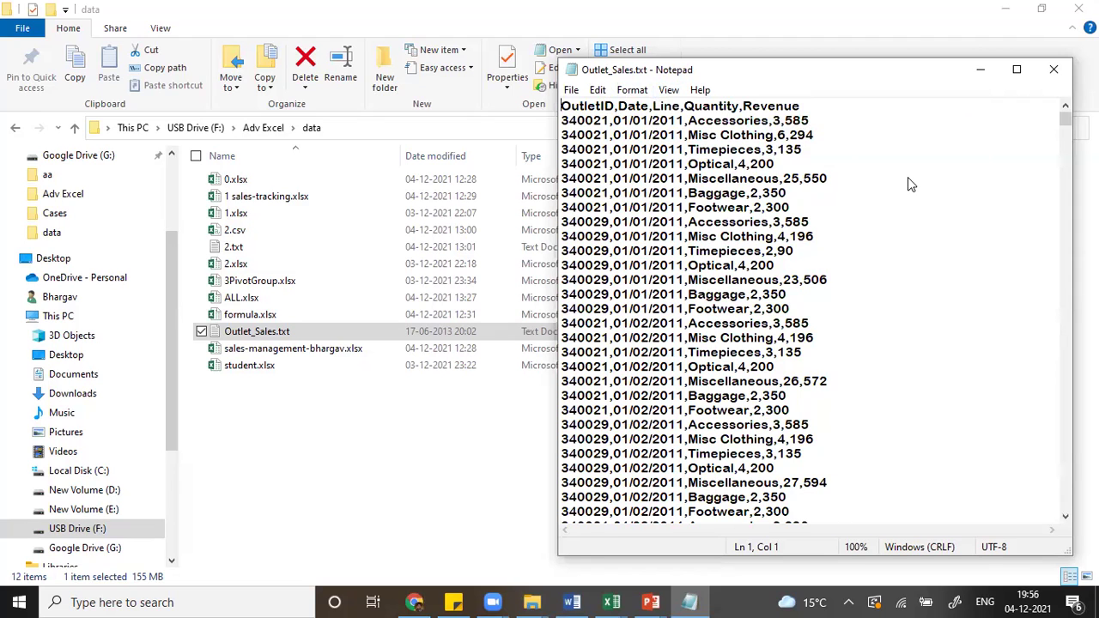
Step: Examine how commas separate the fields in the Miscellaneous and Footwear records of Outlet_Sales.txt, and close the file
left_click(659, 129)
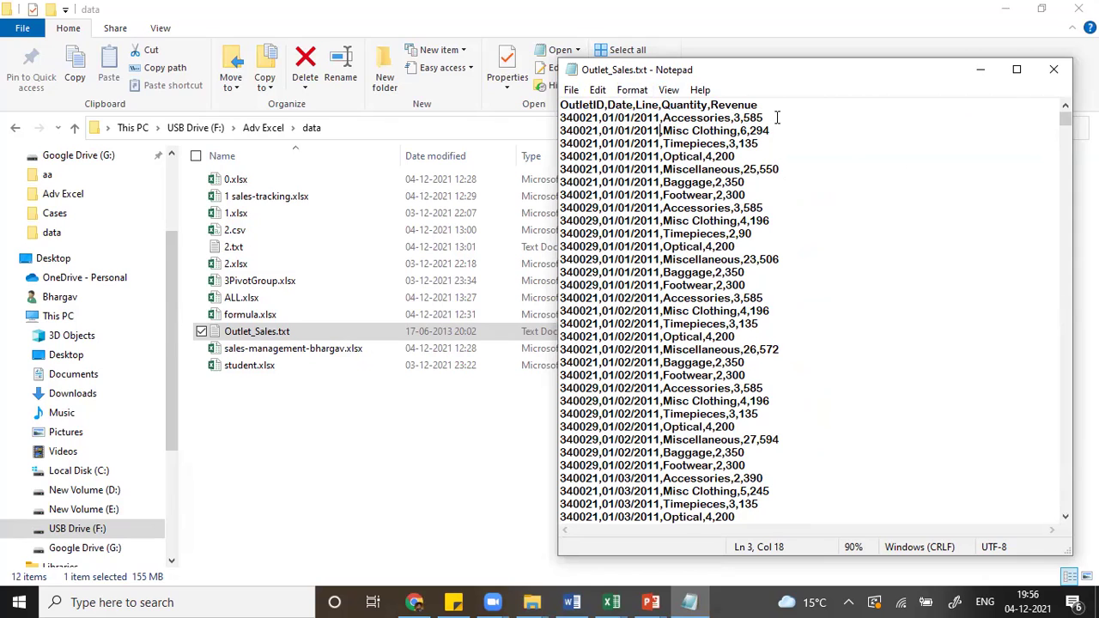
left_click_drag(562, 169, 815, 172)
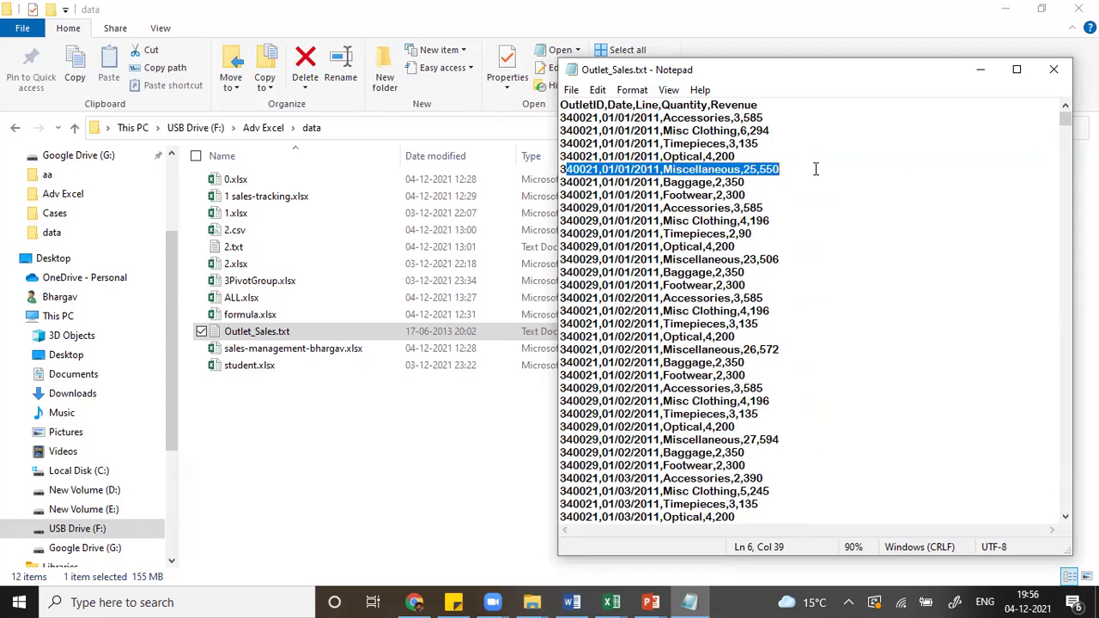
left_click_drag(746, 194, 541, 199)
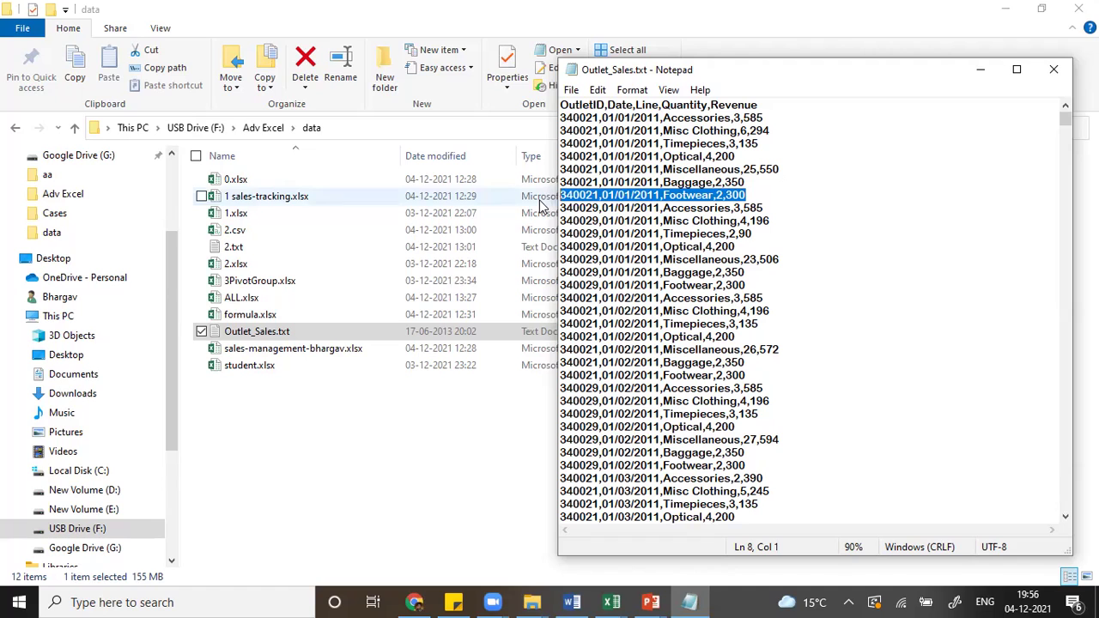
left_click(715, 168)
left_click_drag(716, 168, 664, 169)
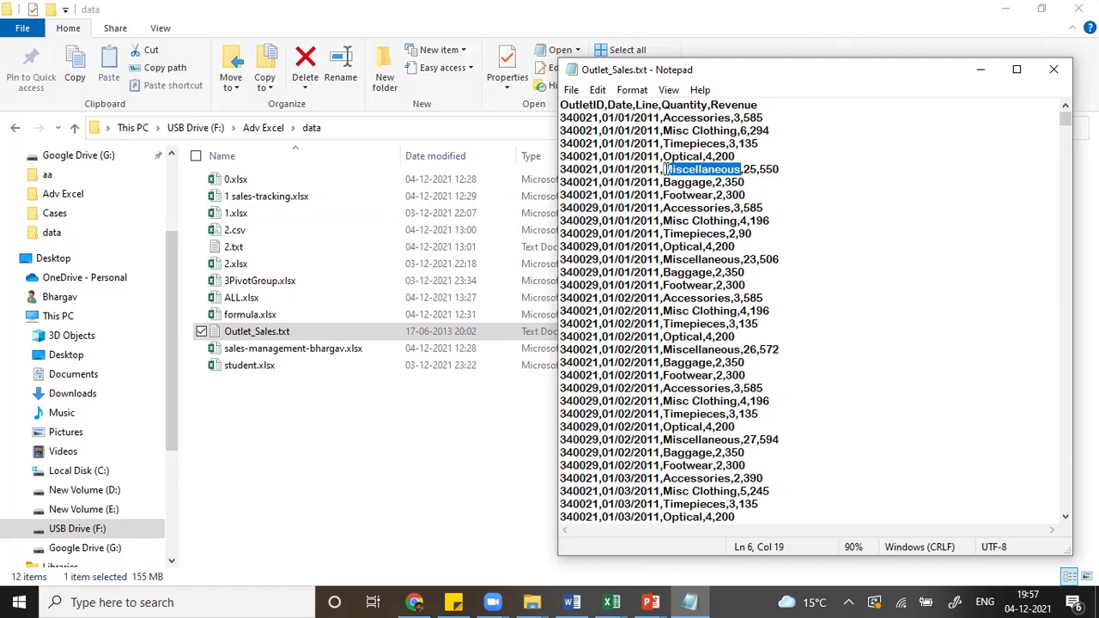
left_click(1054, 71)
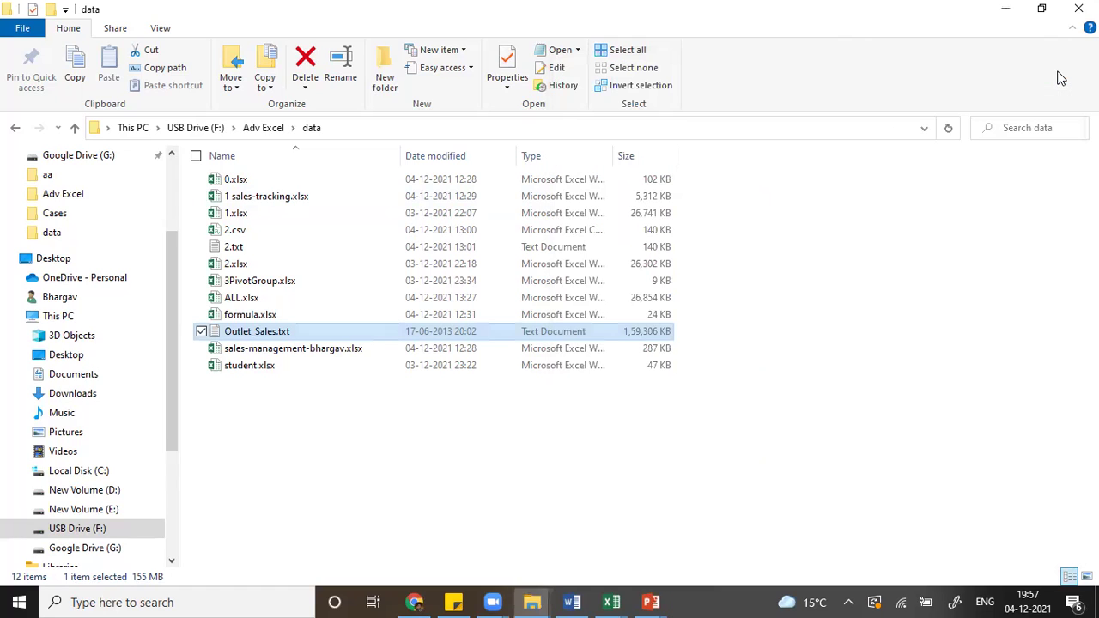
Step: Open 2.txt from the data folder to examine how its columns are separated, and close it
left_click(863, 275)
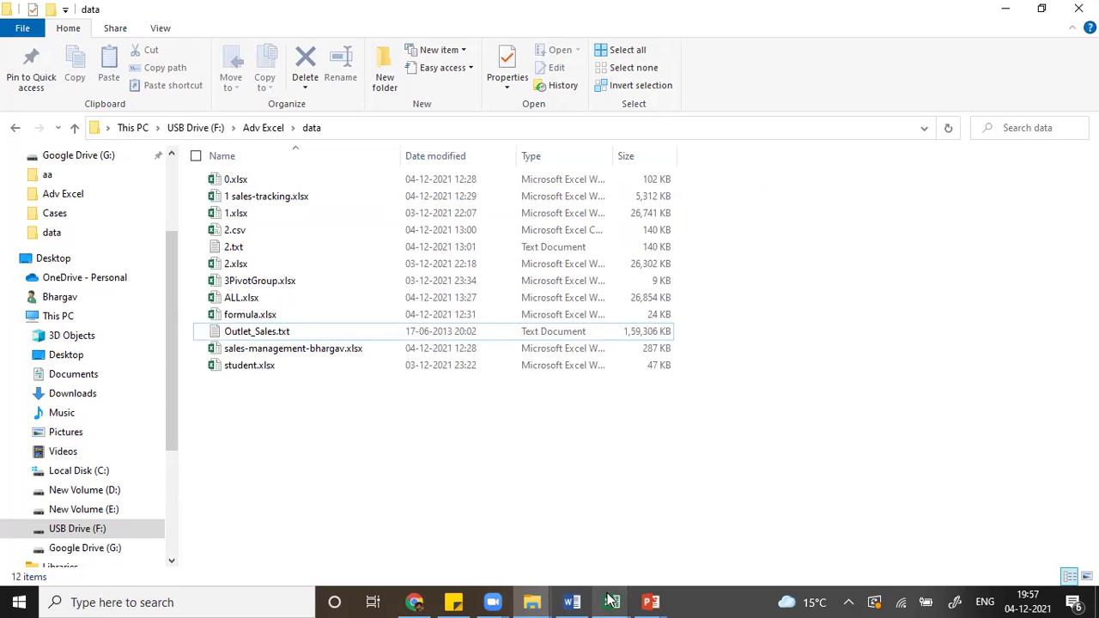
mouse_move(611, 601)
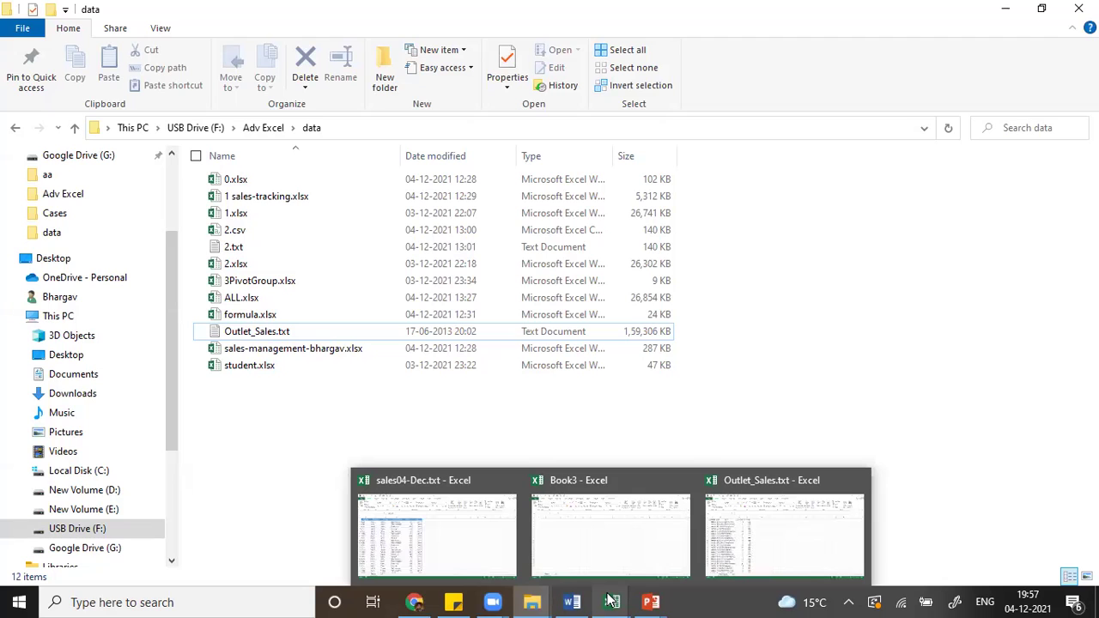
left_click(237, 247)
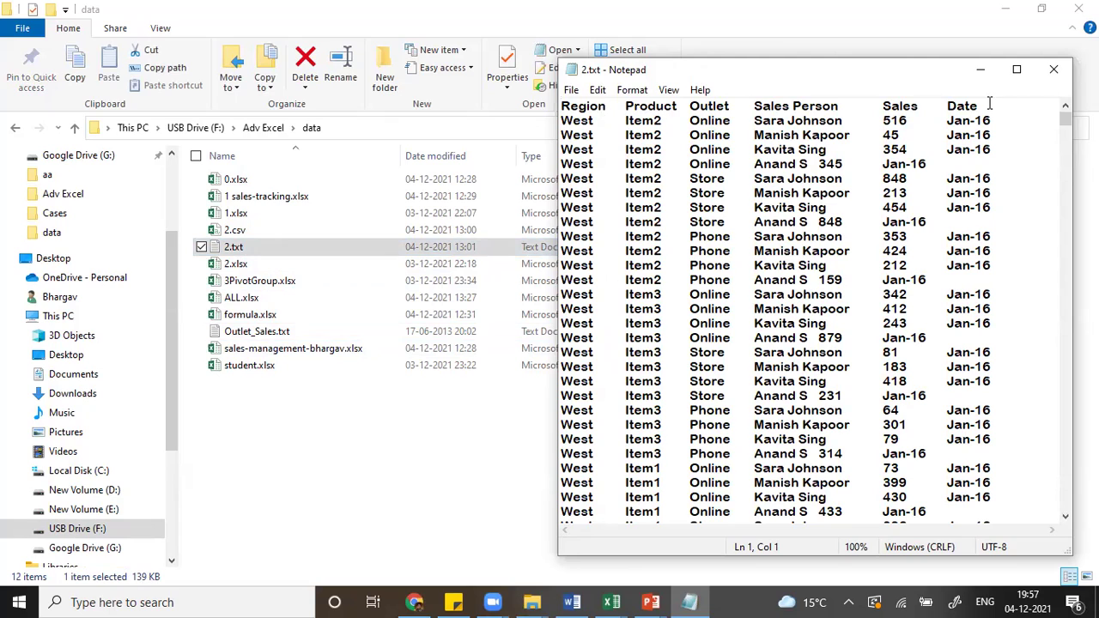
left_click(1056, 71)
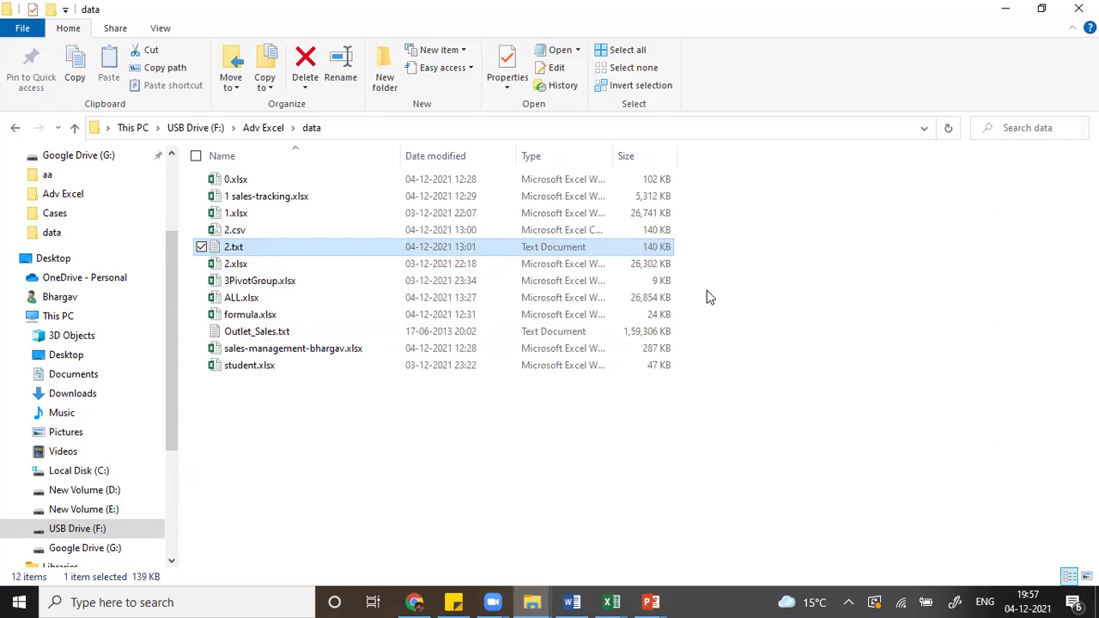
Step: Switch back to the Outlet_Sales.txt workbook in Excel and select cell F11
left_click(613, 601)
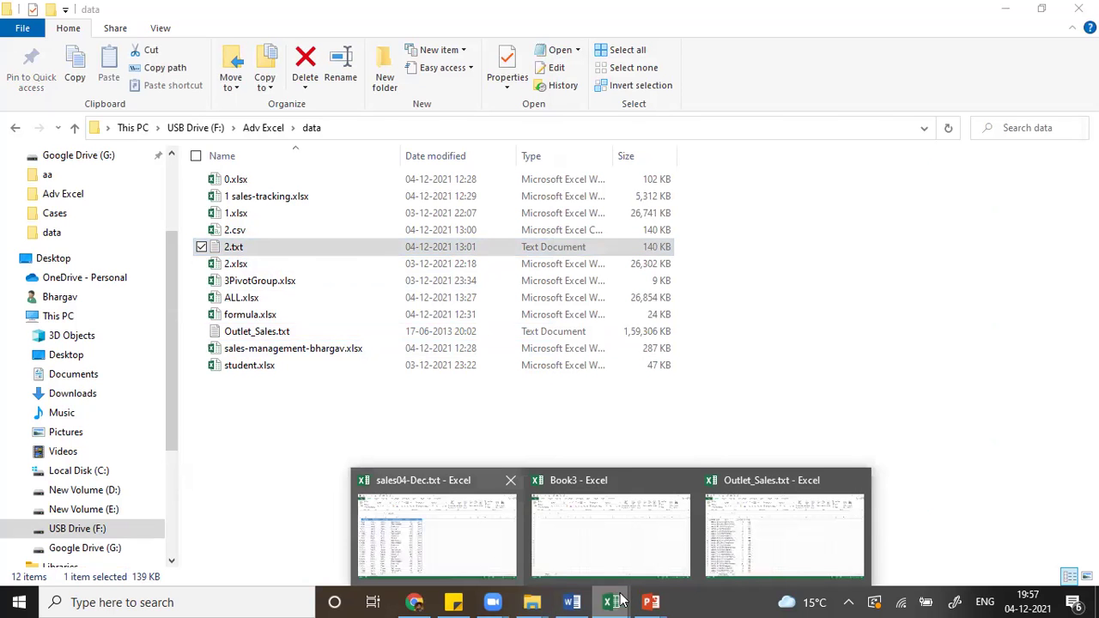
left_click(622, 600)
key("ctrl+Tab")
left_click(334, 332)
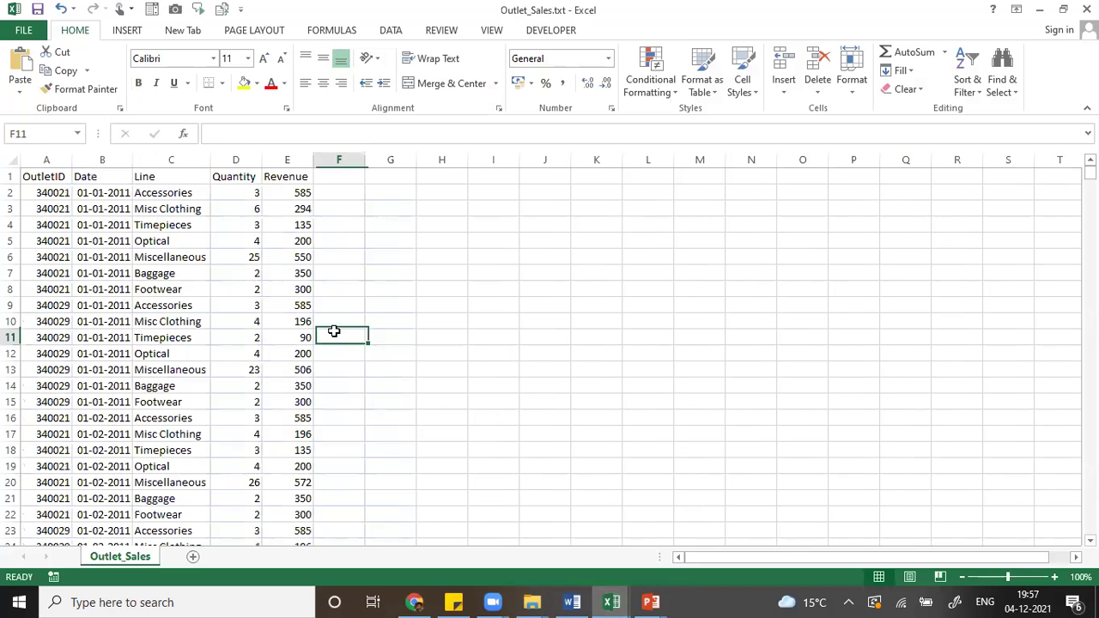
key("Up")
key("Up")
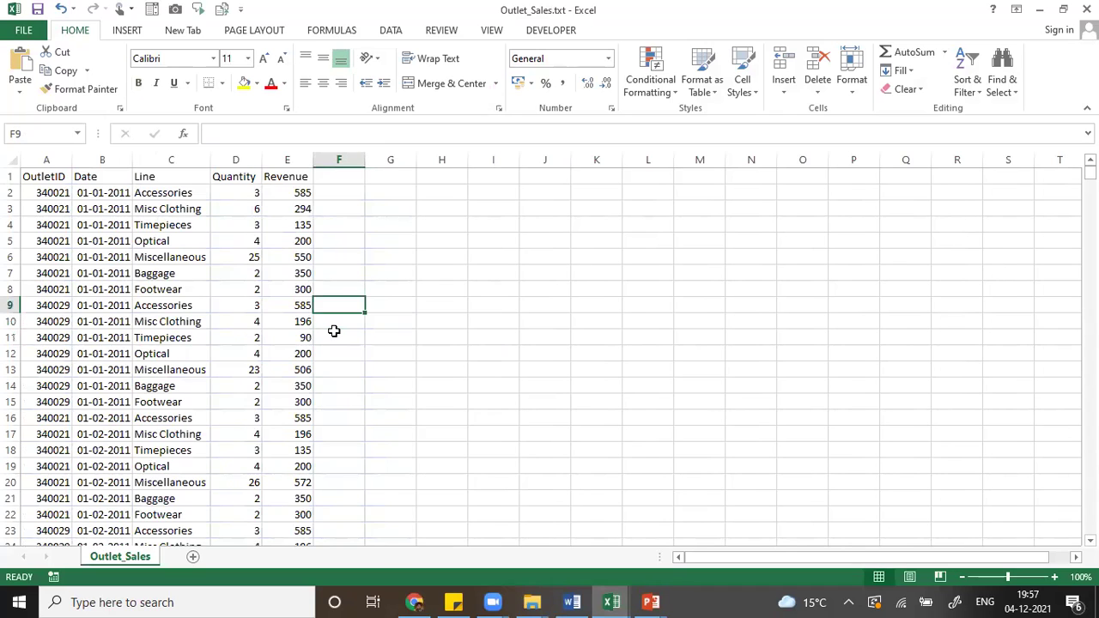
key("Up")
key("Up")
key("Up")
key("Up")
key("Up")
key("Up")
key("Up")
key("Up")
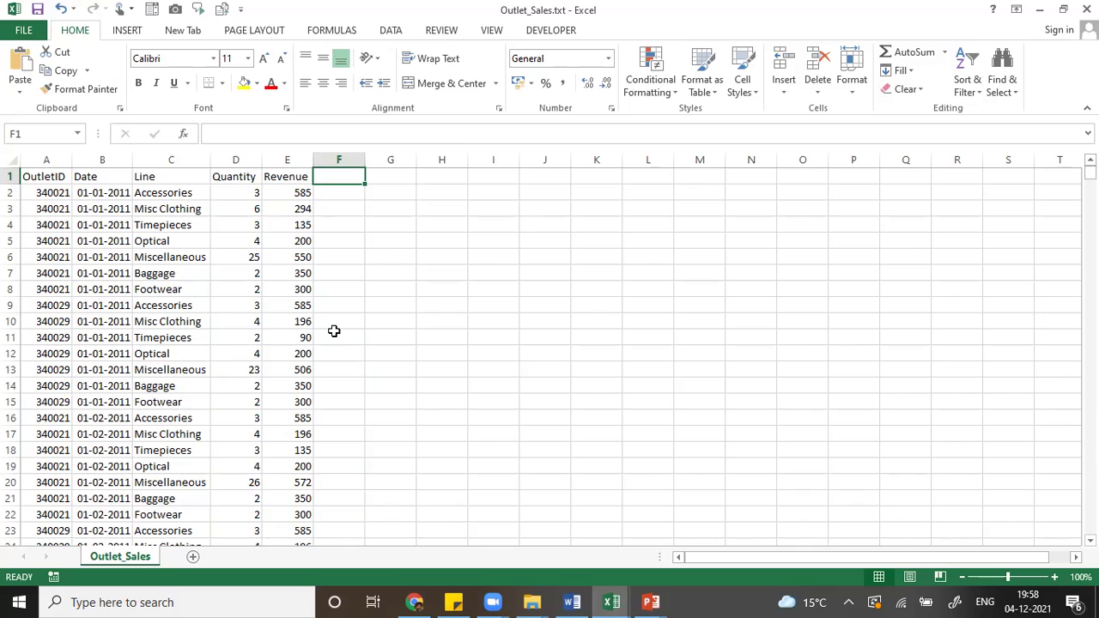
key("Right")
key("Right")
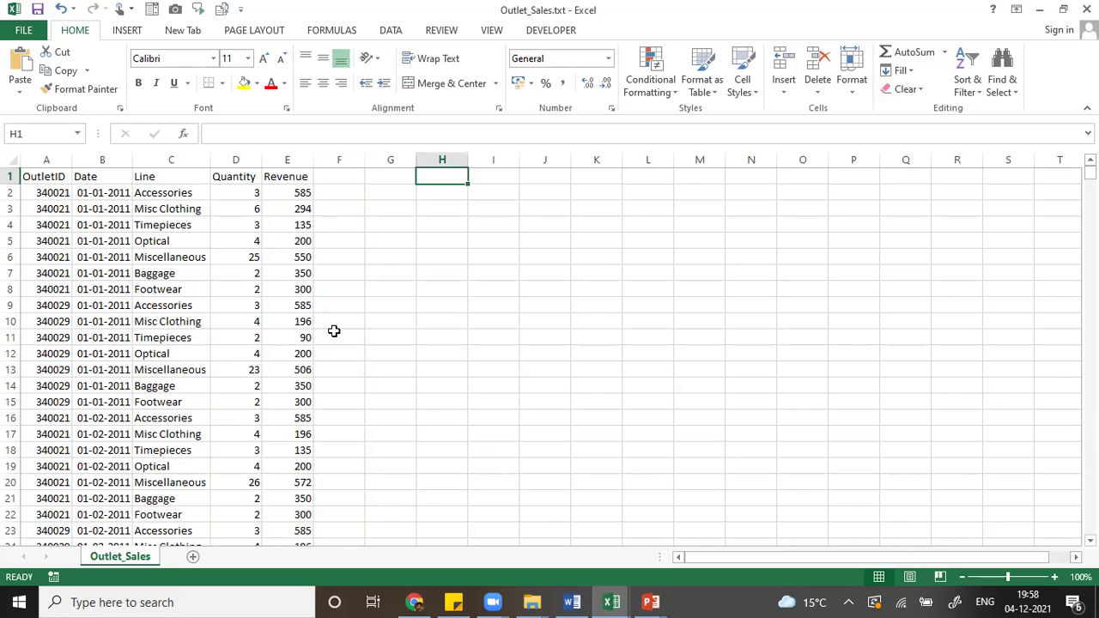
key("Down")
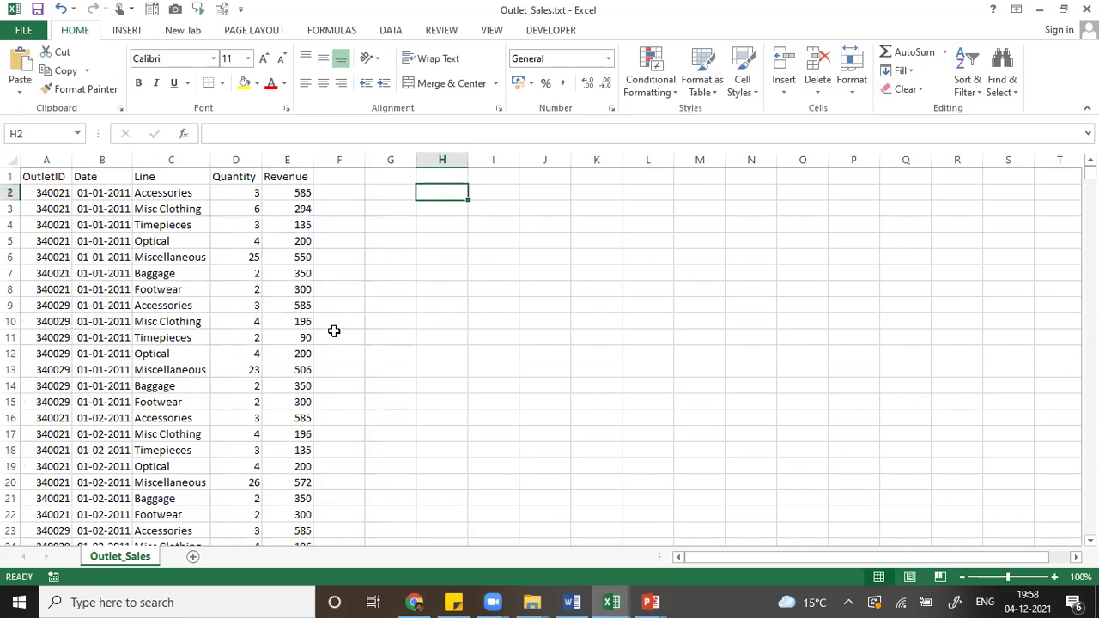
key("Left")
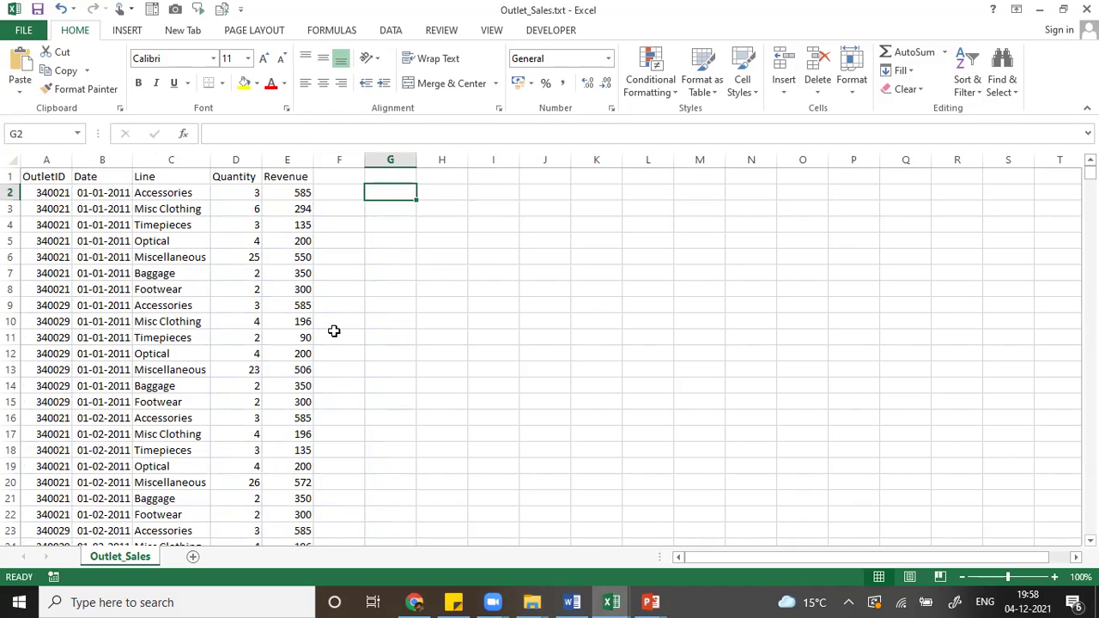
Step: Enter the text min in cell G2 and max in cell G3
type("min")
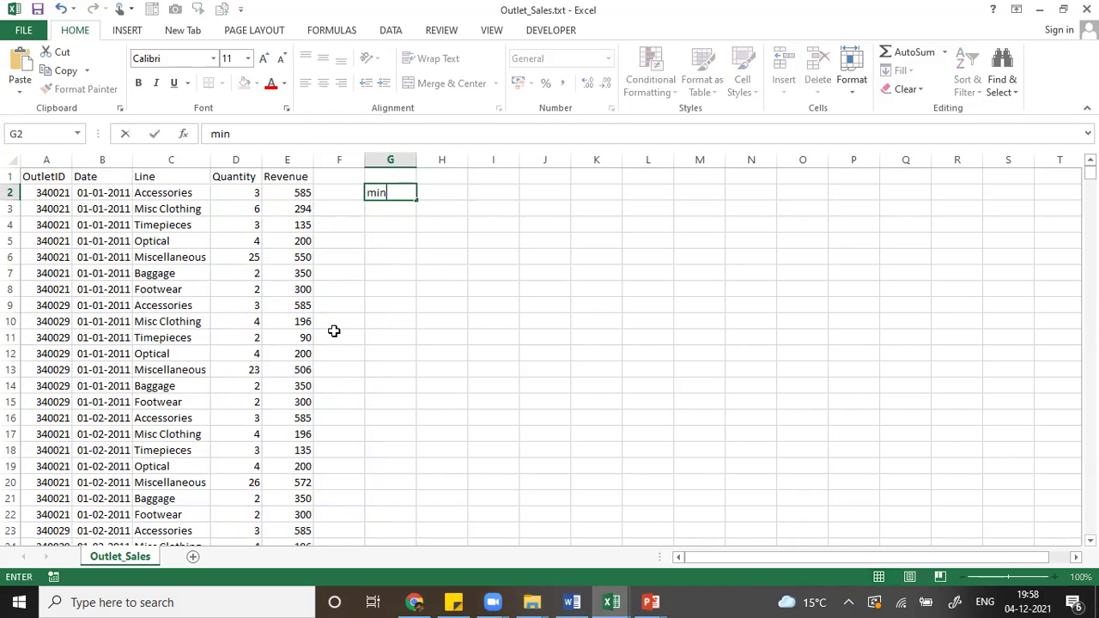
key("Return")
type("ma")
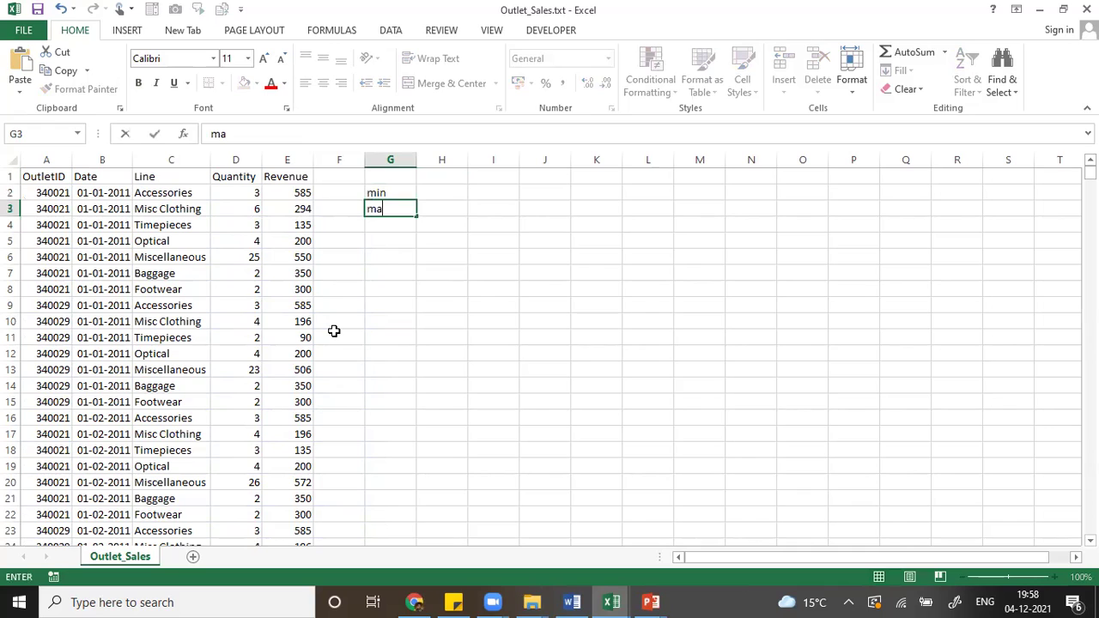
type("x")
key("ctrl+Return")
key("Down")
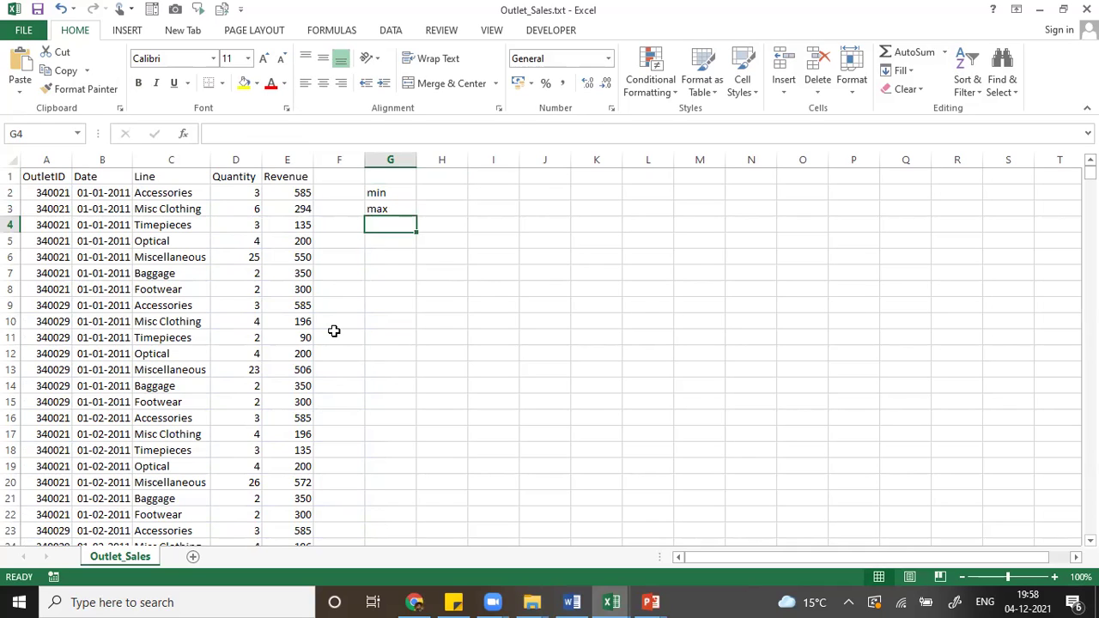
Step: Replace the text in cell G2 with a MIN formula over the first Revenue values, starting at E2
key("Up")
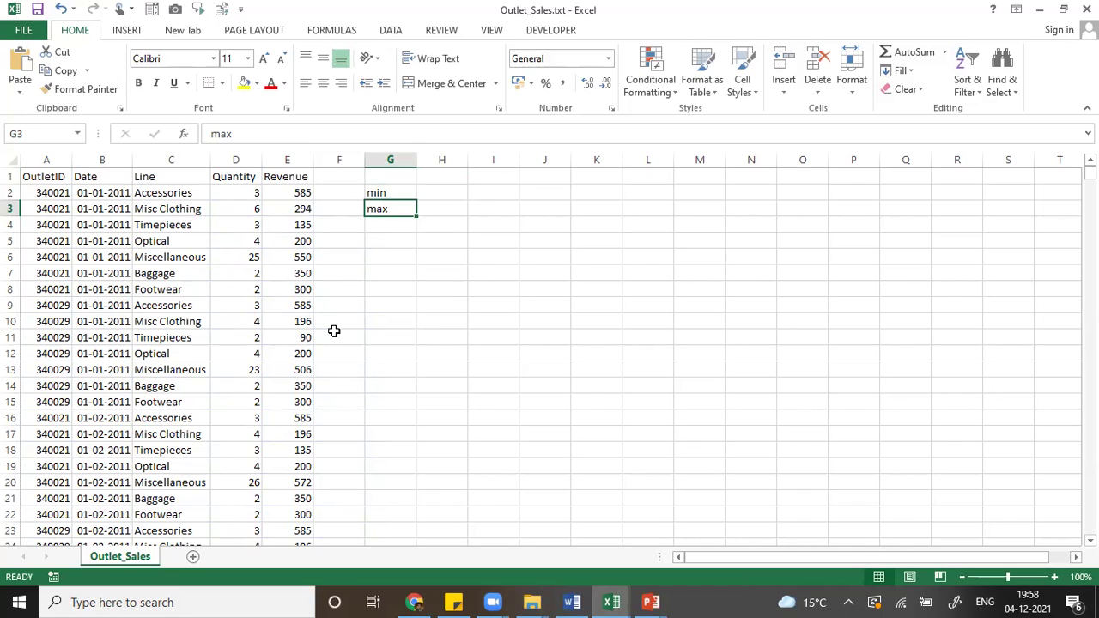
key("Up")
type("=min")
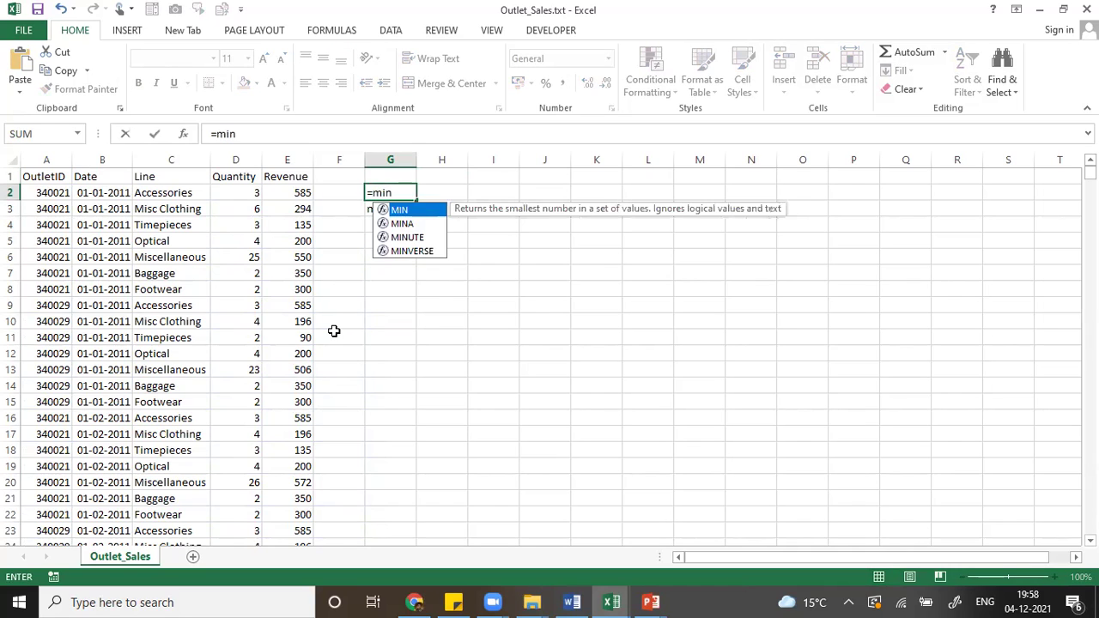
type("()")
key("F2")
key("Left")
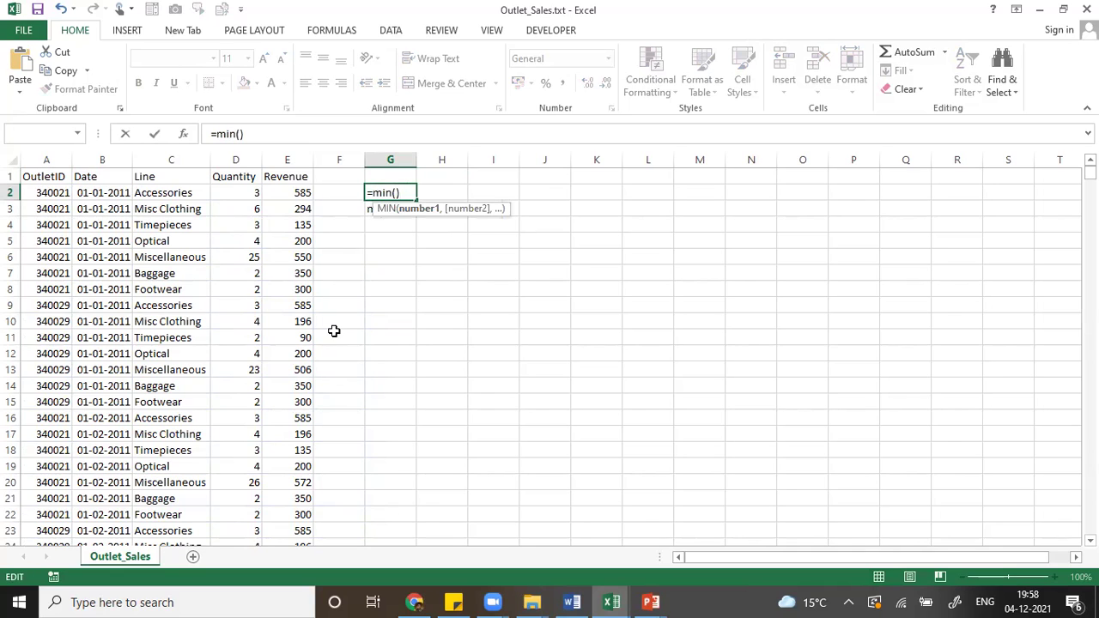
left_click(307, 184)
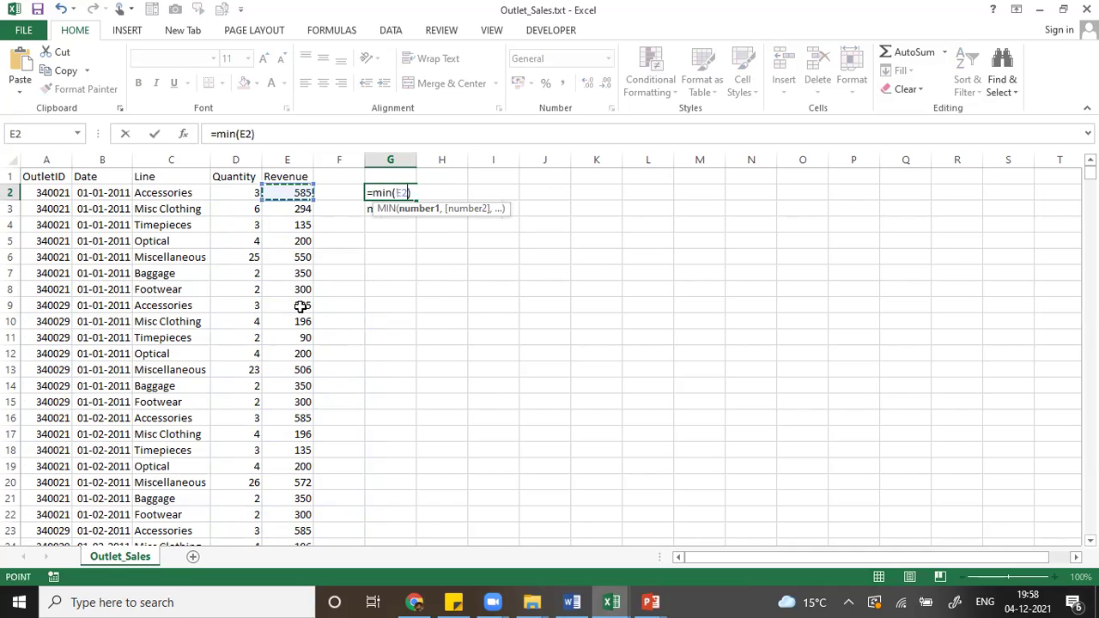
key("Return")
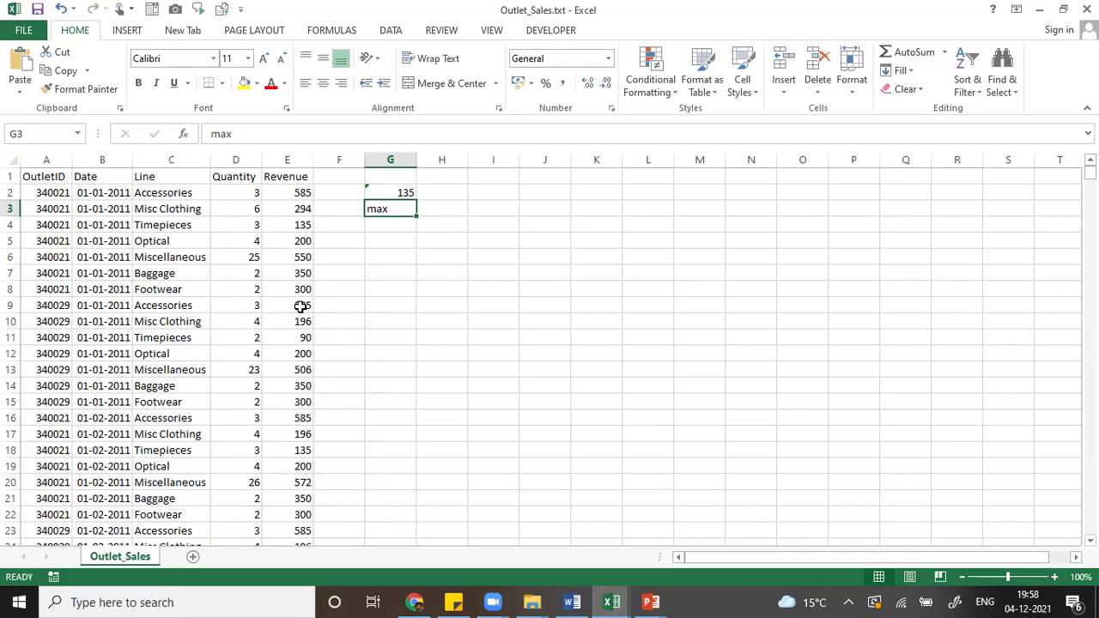
Step: Replace the text in cell G3 with a MAX formula over the Revenue values E2:E13
key("Delete")
type("=max(")
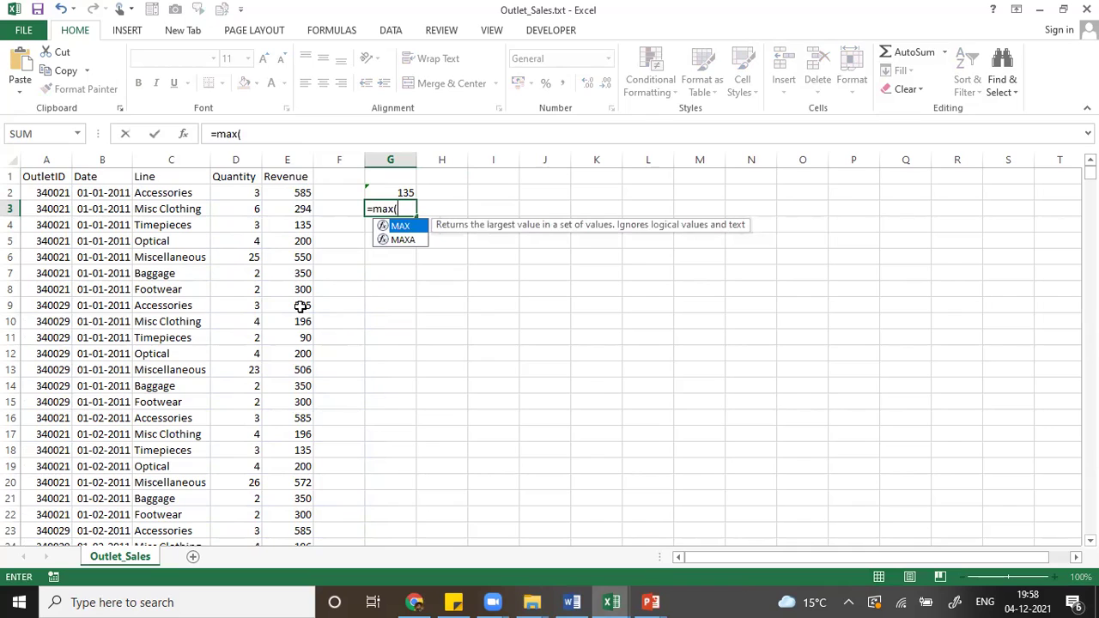
left_click_drag(302, 192, 308, 378)
key("Return")
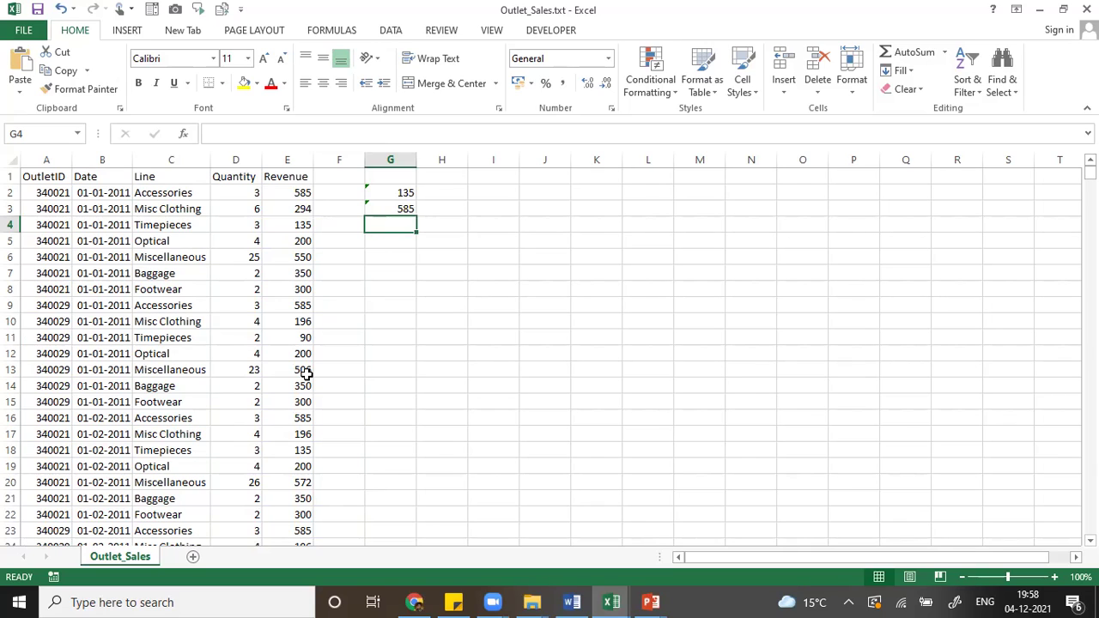
key("Up")
key("Up")
key("Down")
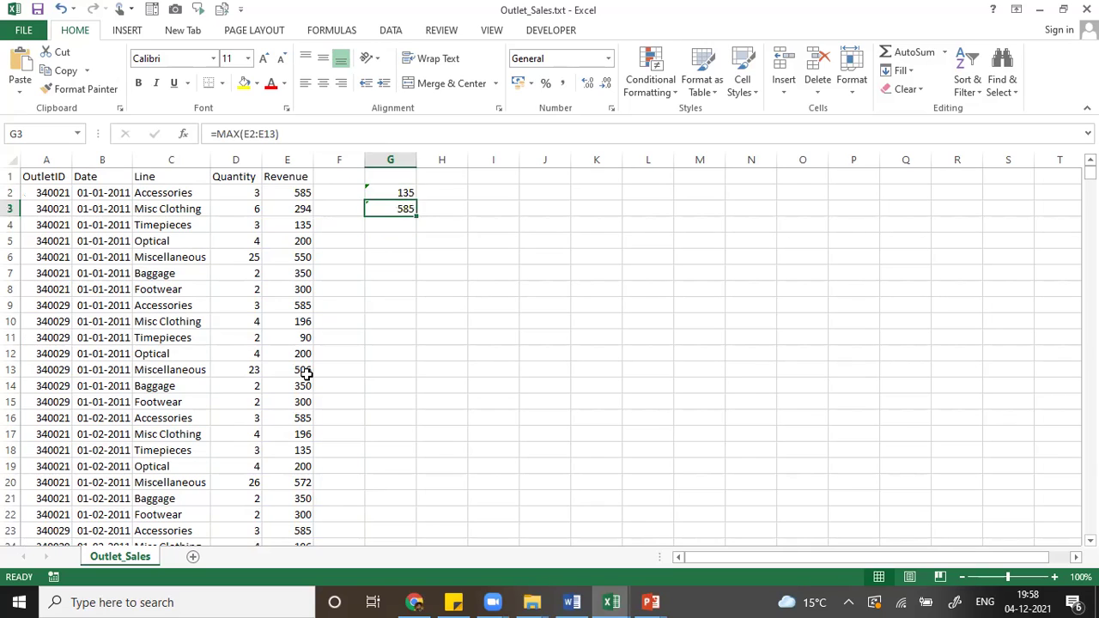
Step: Calculate the average of the Revenue values E2:E18 in cell G4 with the AVERAGE function
key("Down")
type("=")
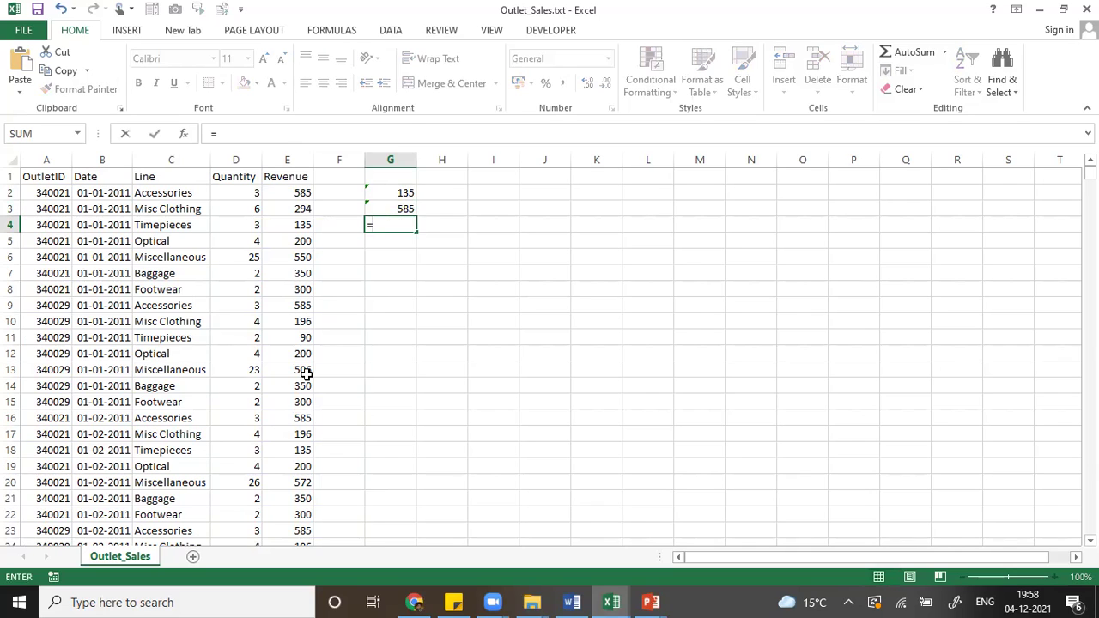
type("average")
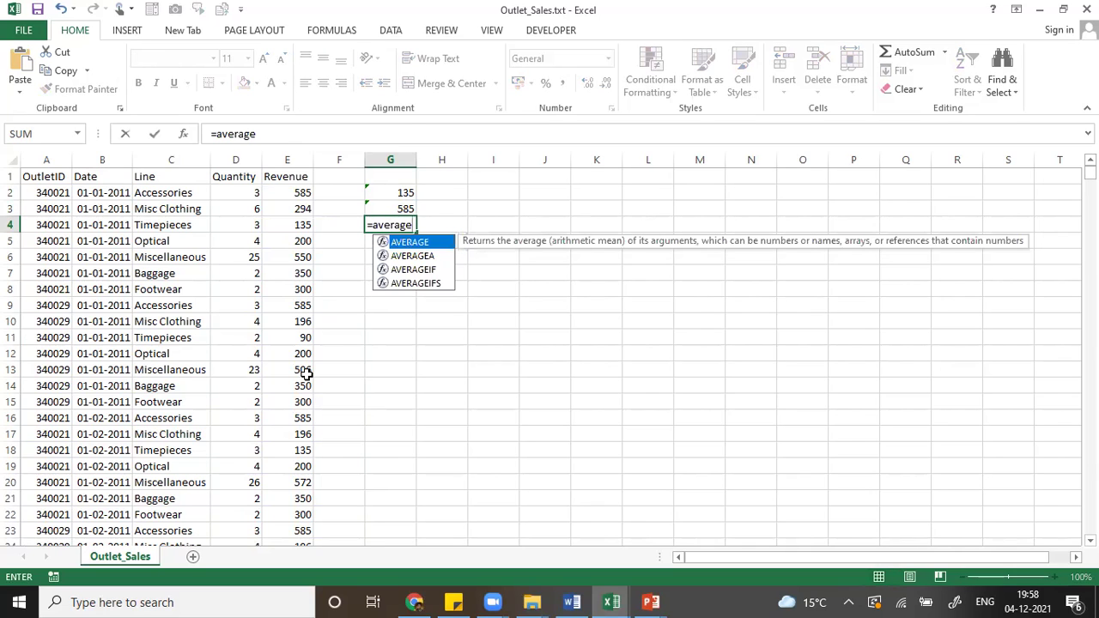
type("(")
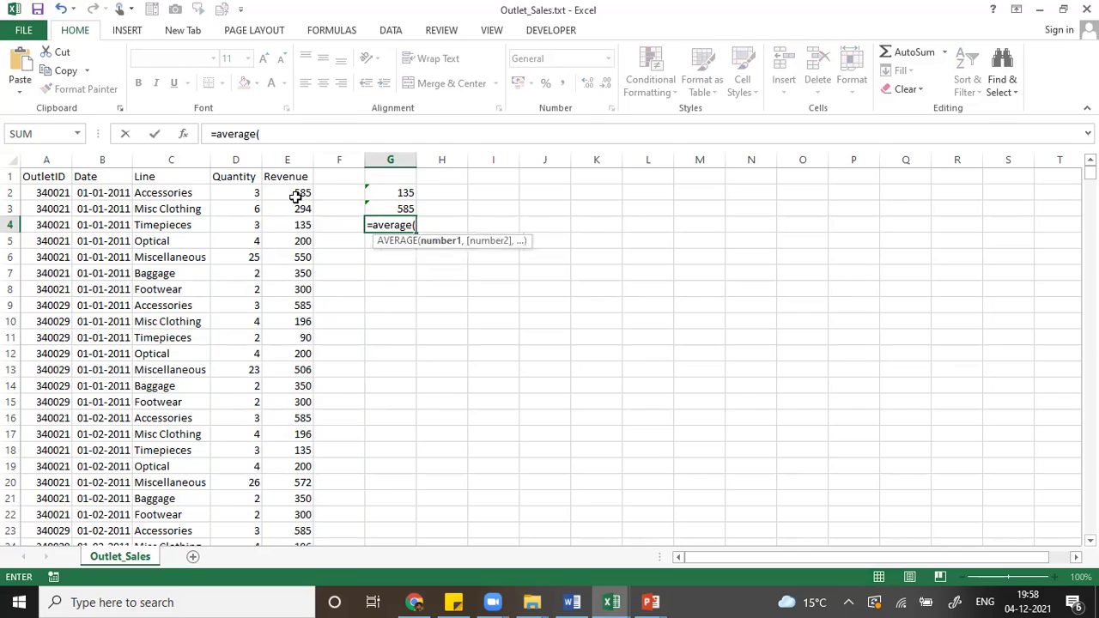
left_click_drag(302, 192, 303, 452)
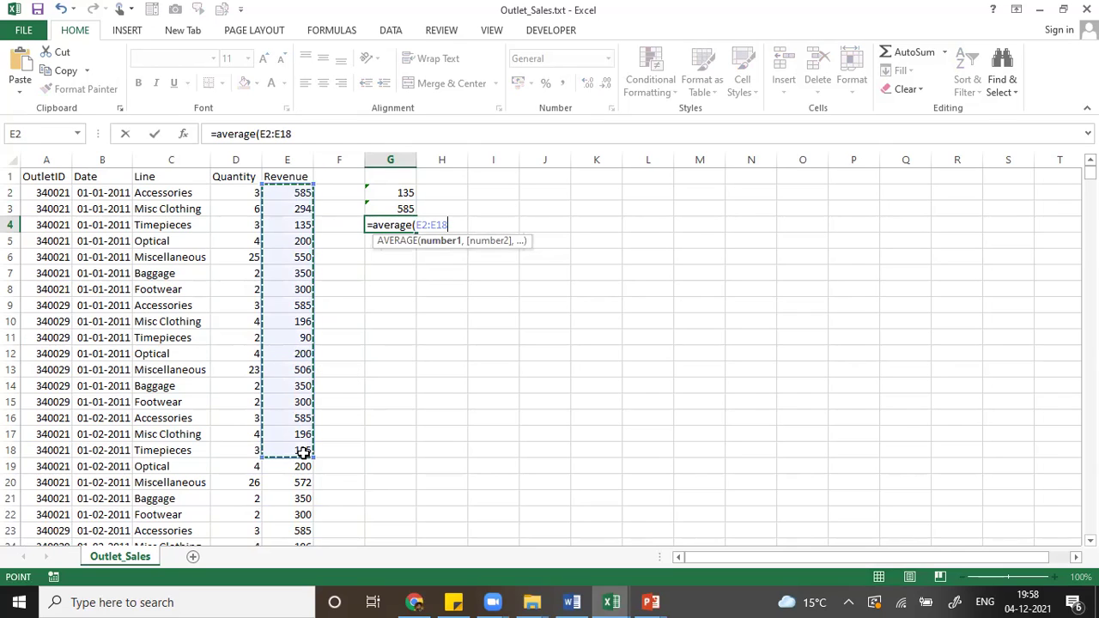
type(")")
key("Return")
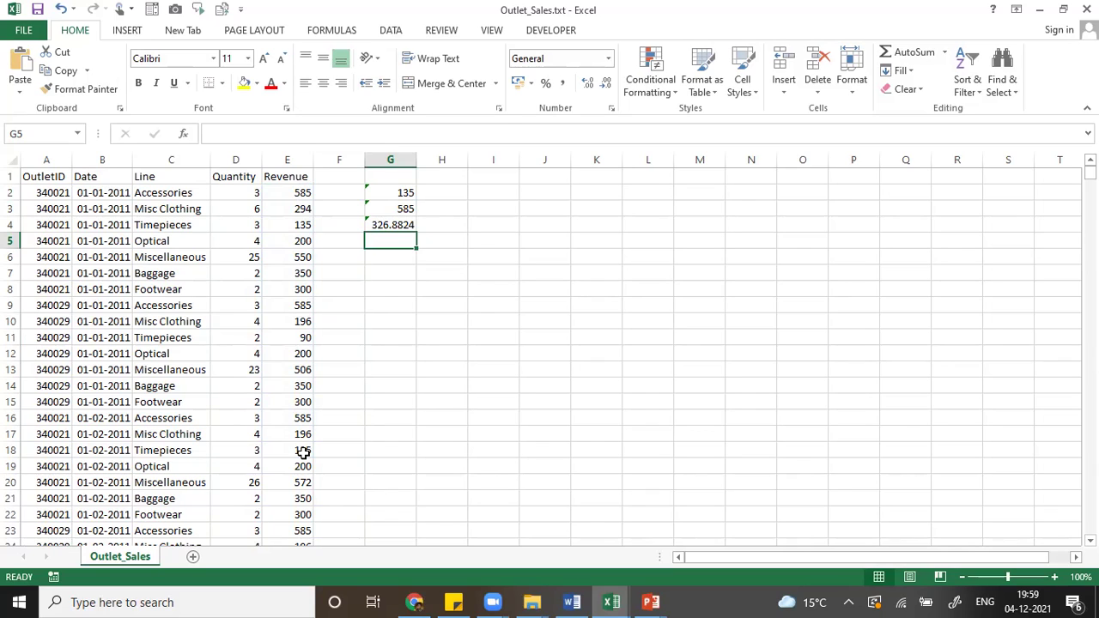
Step: Examine the Line and Date entries around rows 5 to 8 as possible criteria for a conditional sum
key("Left")
key("Left")
key("Left")
key("Left")
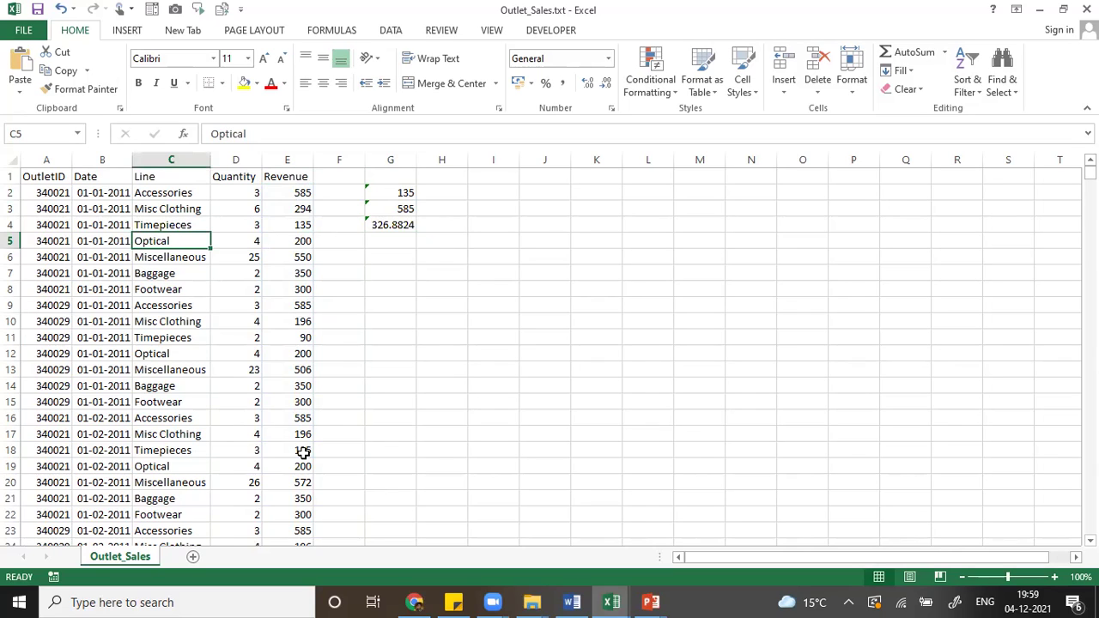
key("Down")
key("Down")
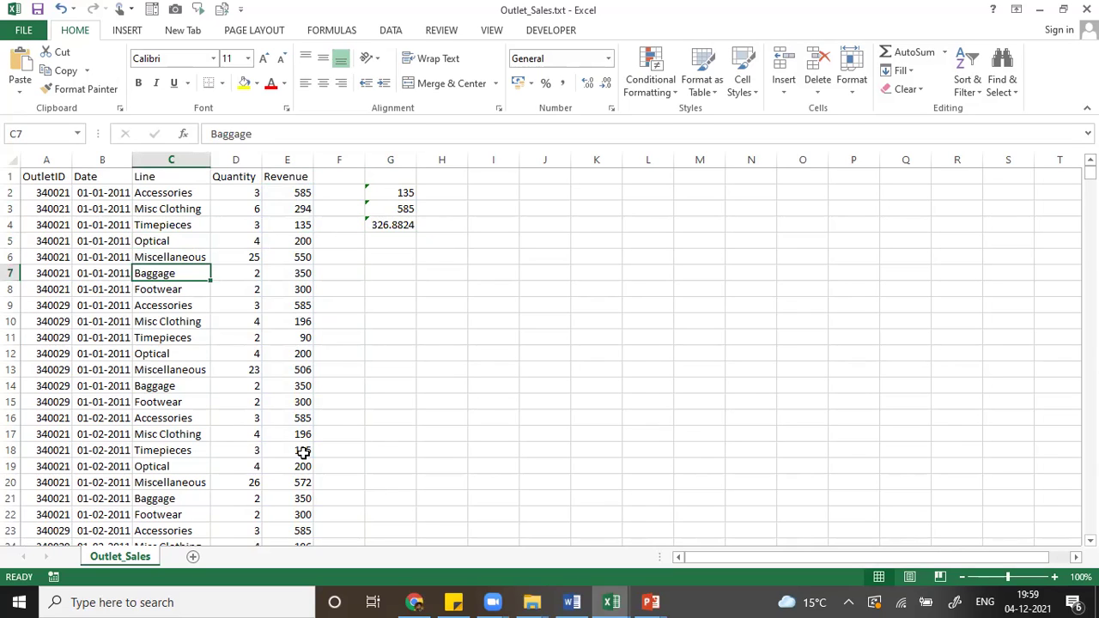
key("Down")
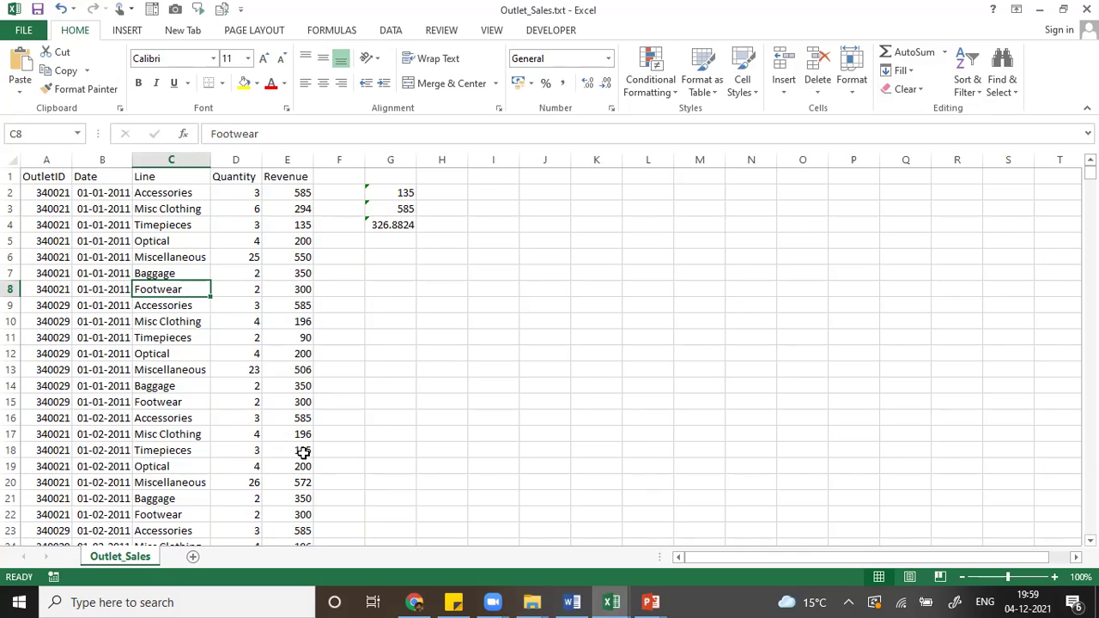
key("Left")
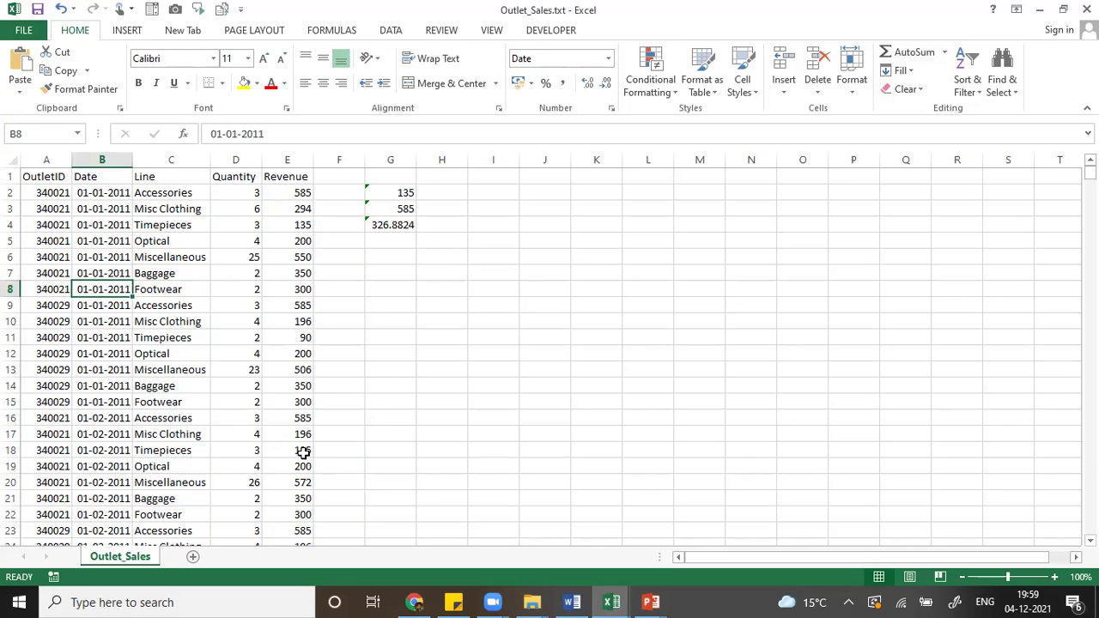
key("Right")
key("Right")
key("Right")
key("Right")
key("Right")
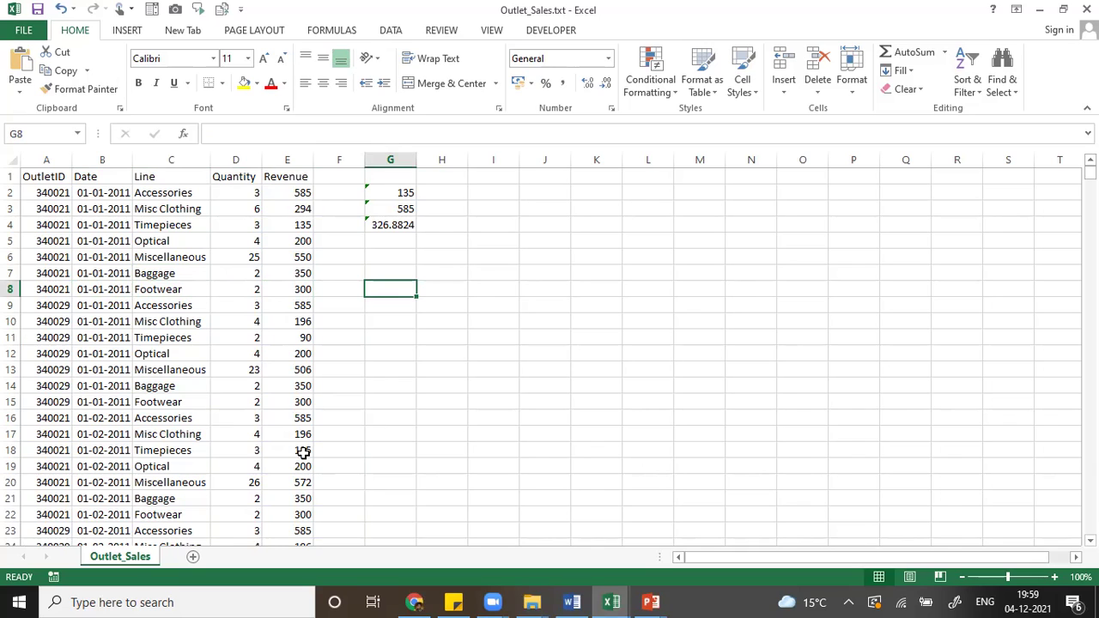
type("=sumif")
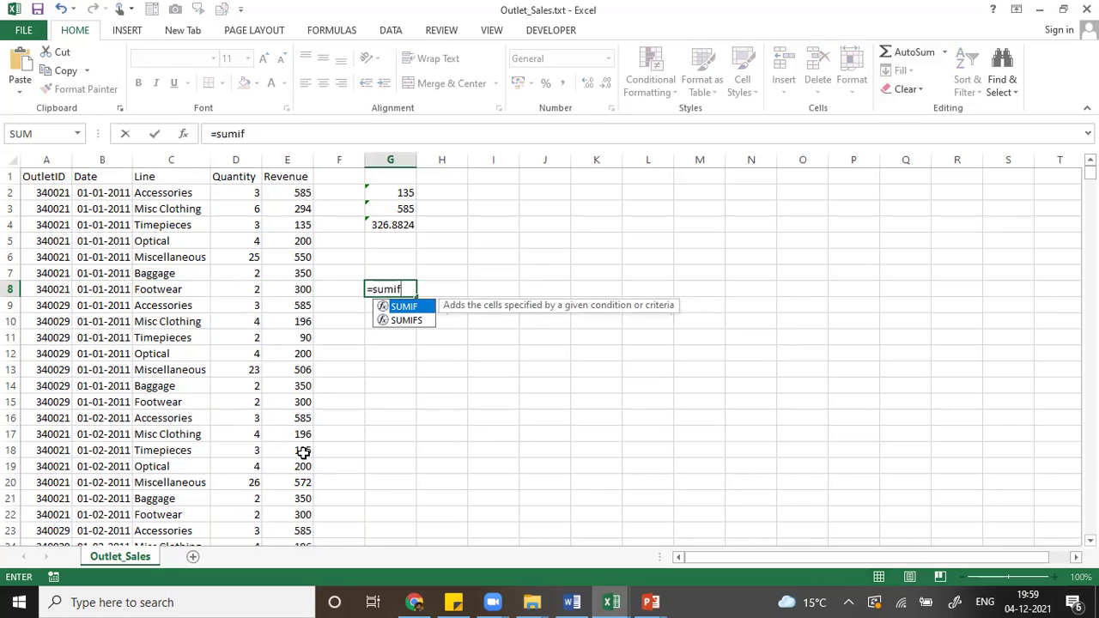
type("s")
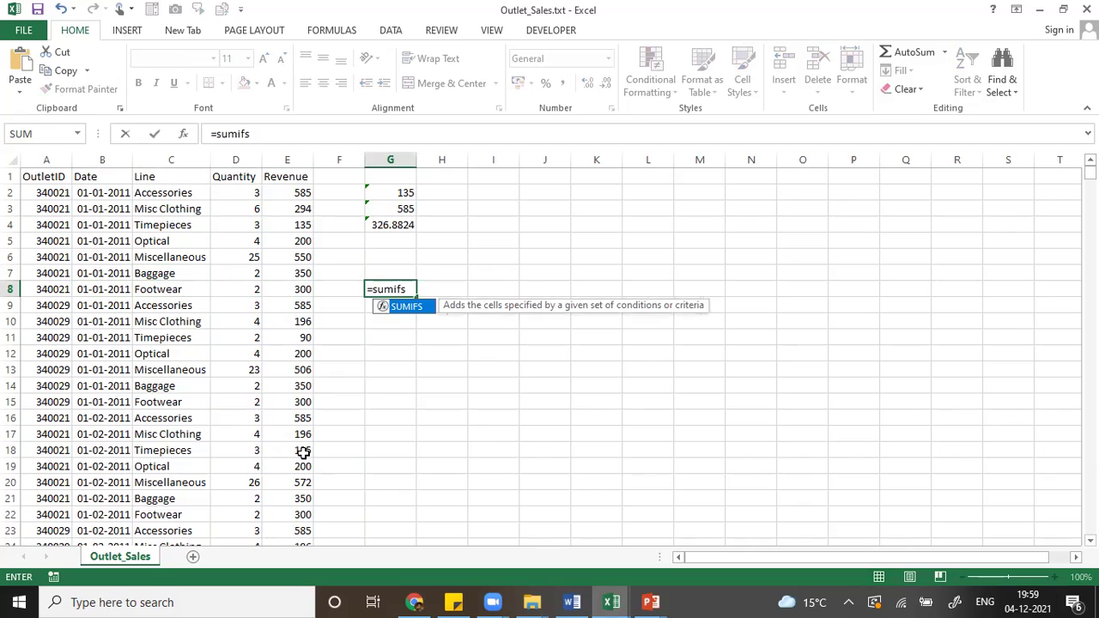
key("Escape")
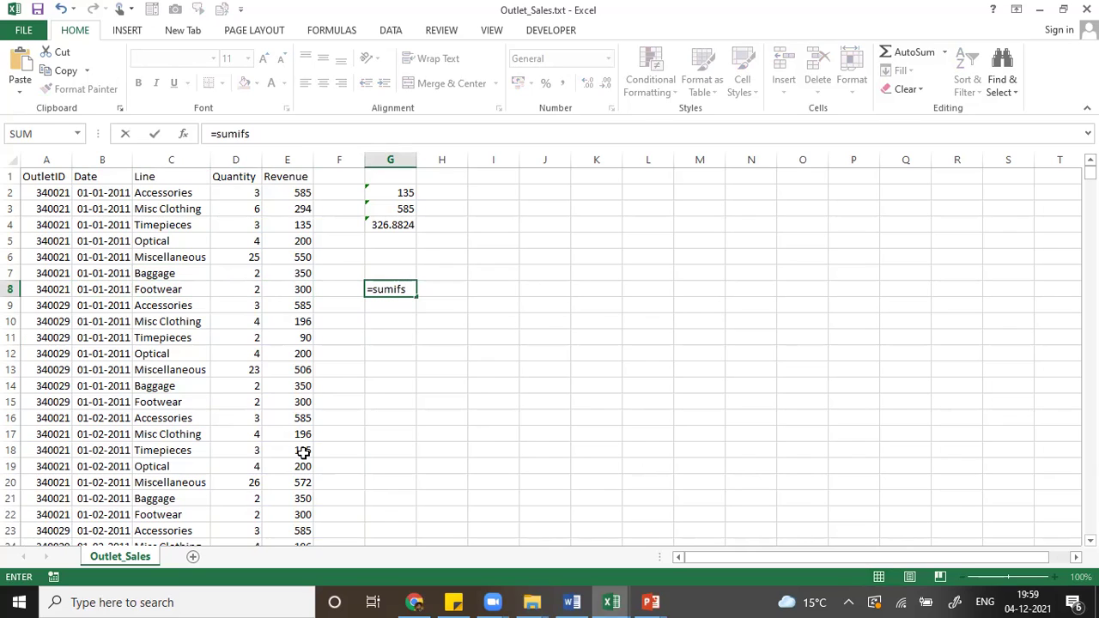
key("Escape")
key("Up")
key("Up")
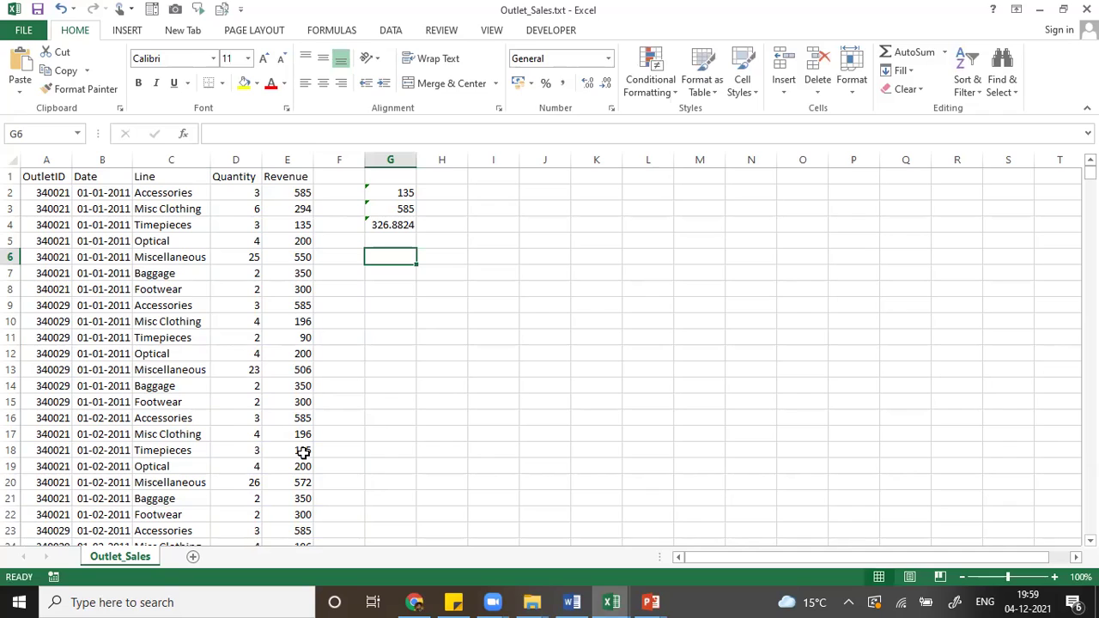
type("=sumif")
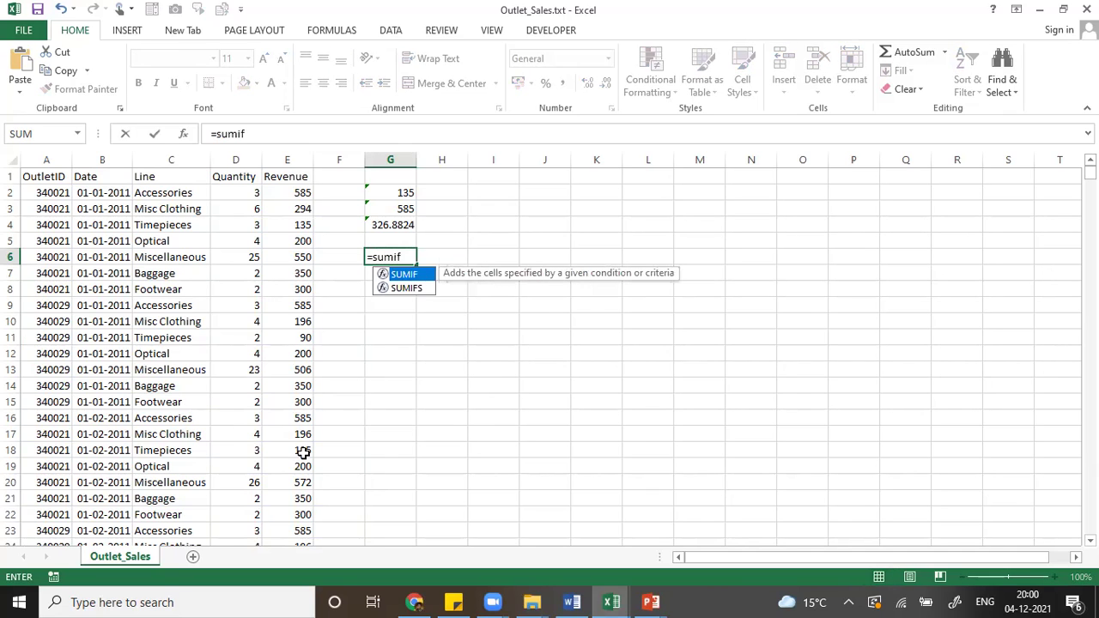
type("(")
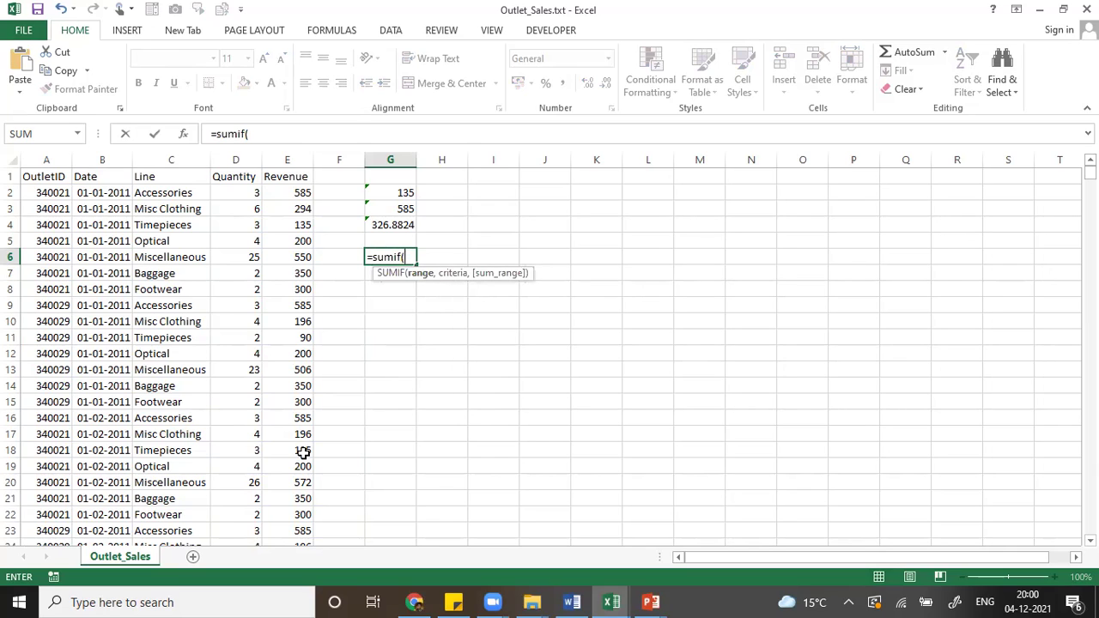
key("Escape")
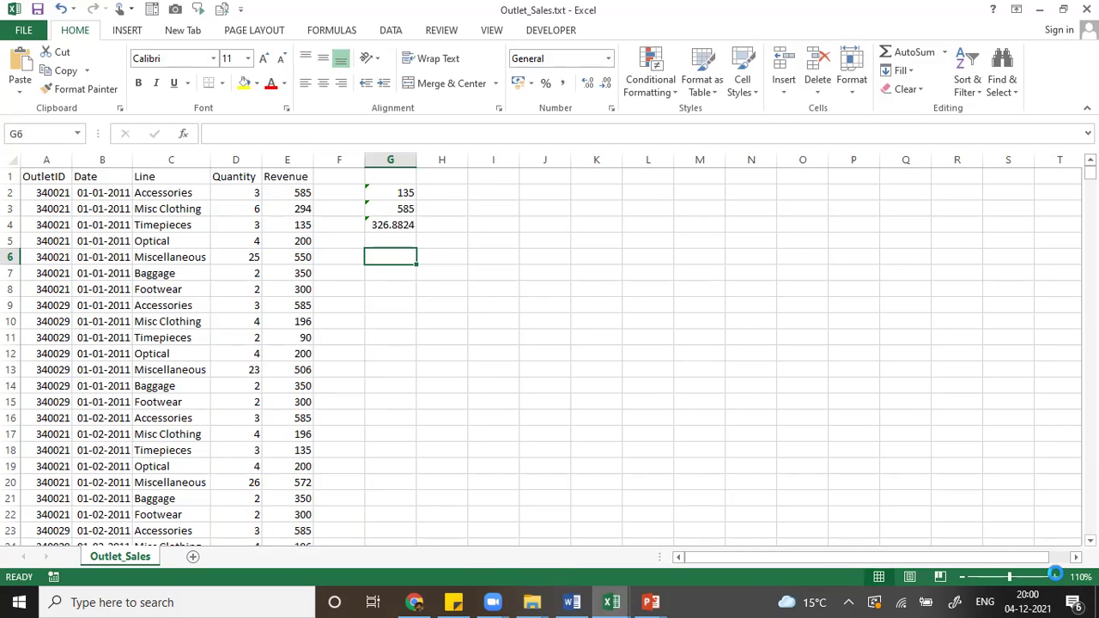
Step: Enlarge the sheet view to 140% and fit the width of column B to its dates
left_click(1054, 577)
left_click(1054, 577)
left_click(1054, 577)
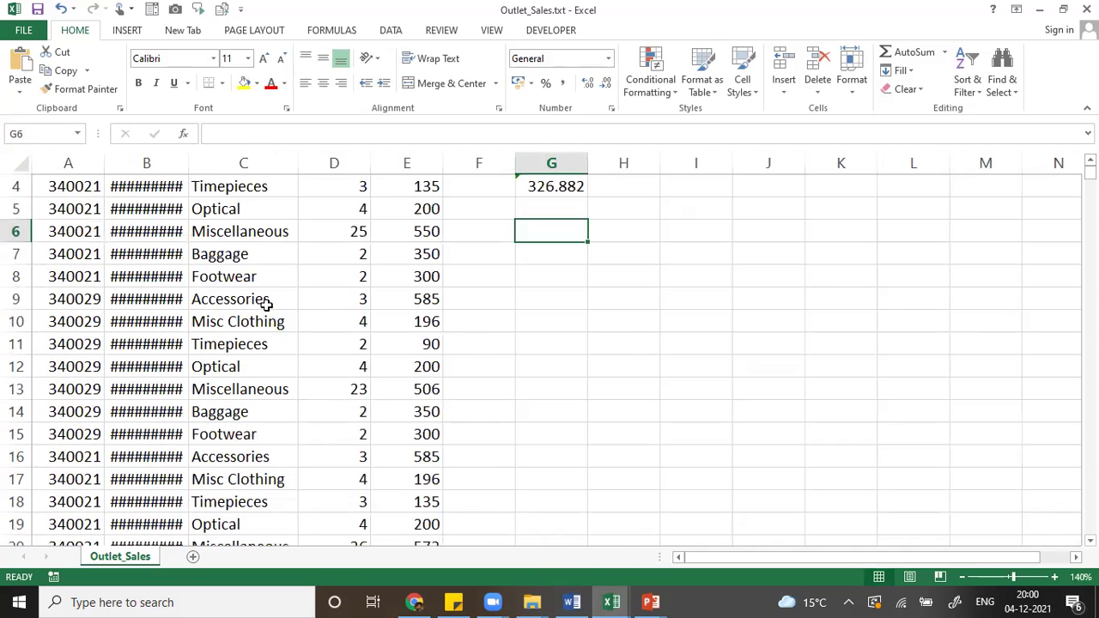
left_click(263, 302)
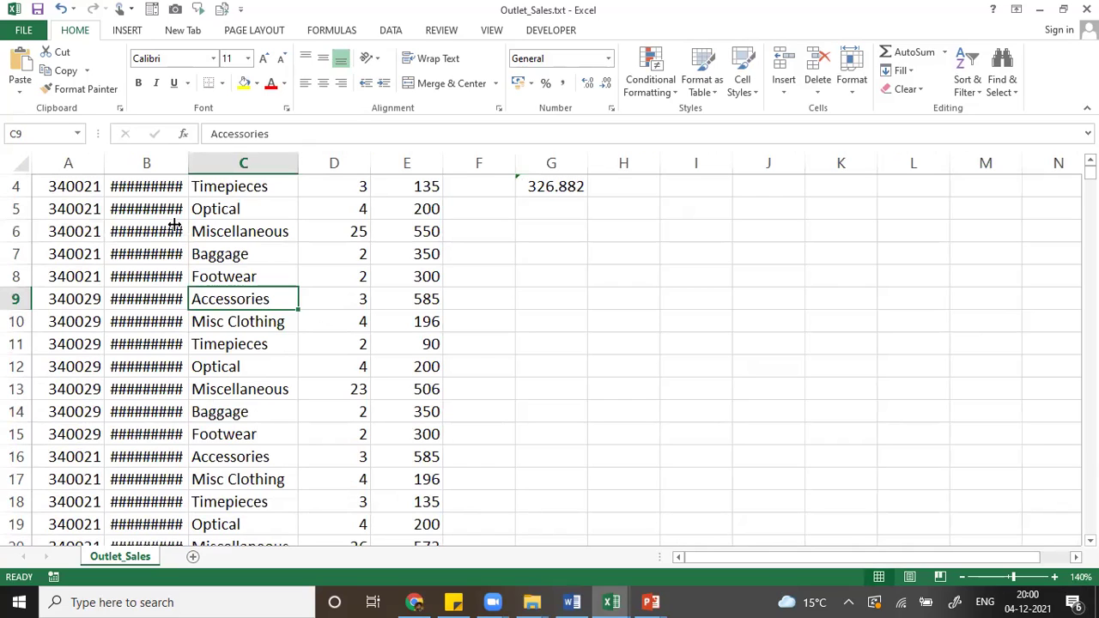
double_click(188, 163)
left_click(174, 225)
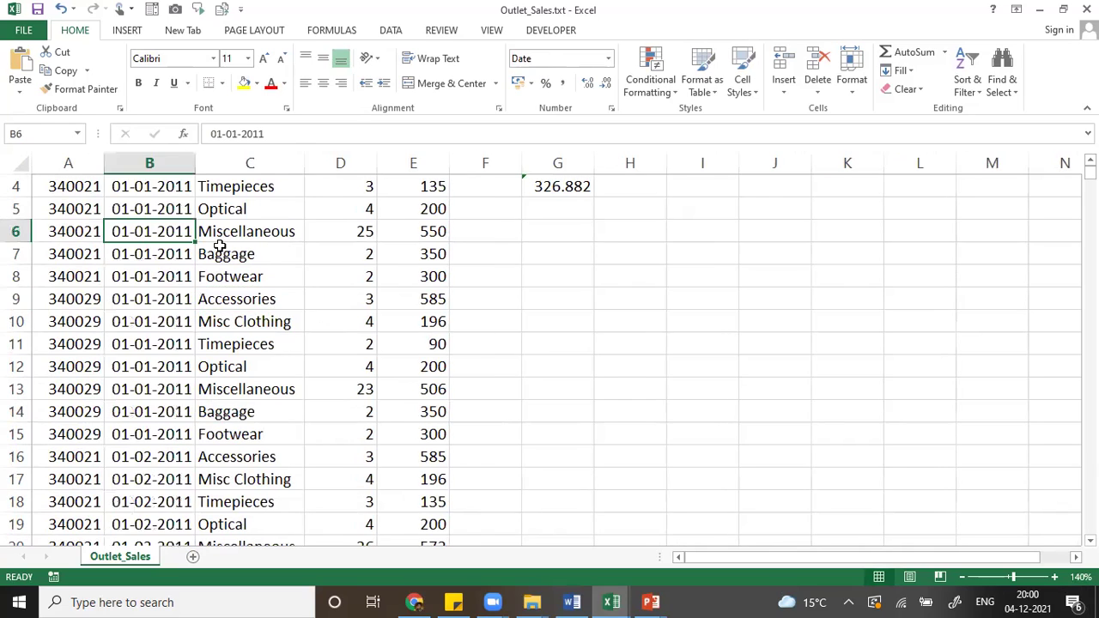
Step: Enter a SUMIF formula in cell G6 that adds the Revenue values E2:E15 meeting the criterion ">=500"
left_click(423, 245)
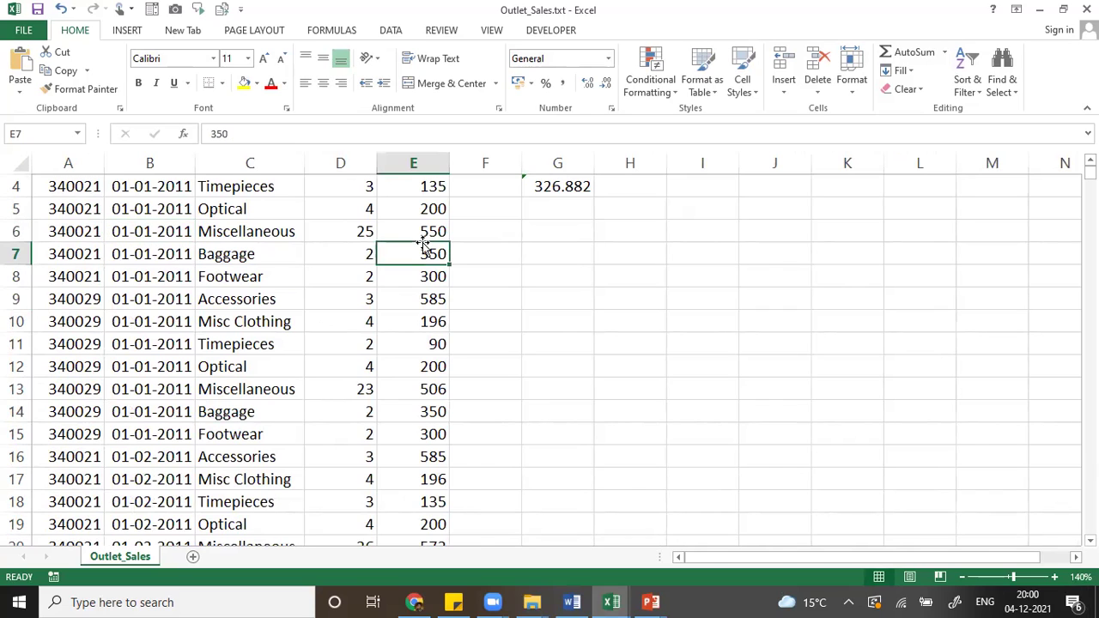
key("ctrl+Up")
key("Down")
key("Down")
key("Down")
key("Down")
key("Down")
key("Right")
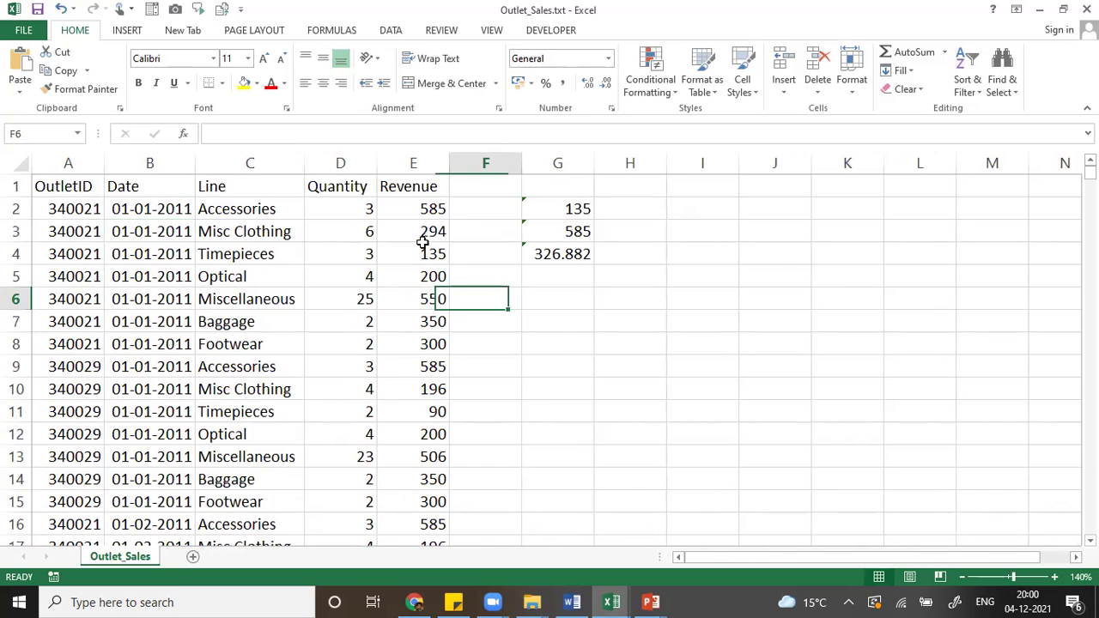
key("Right")
type("=")
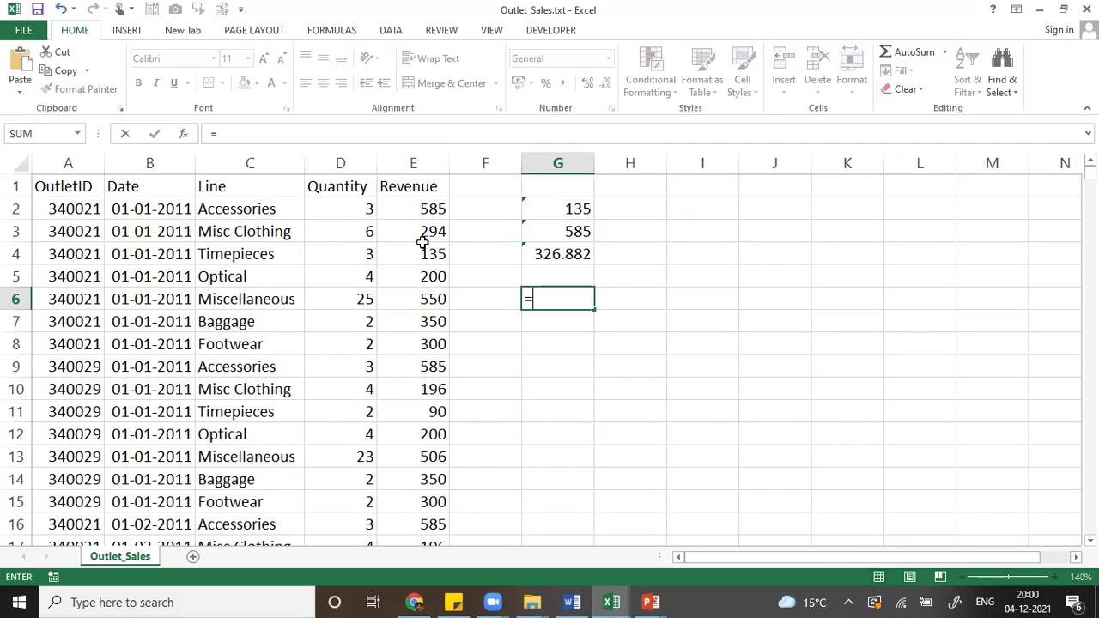
type("sum")
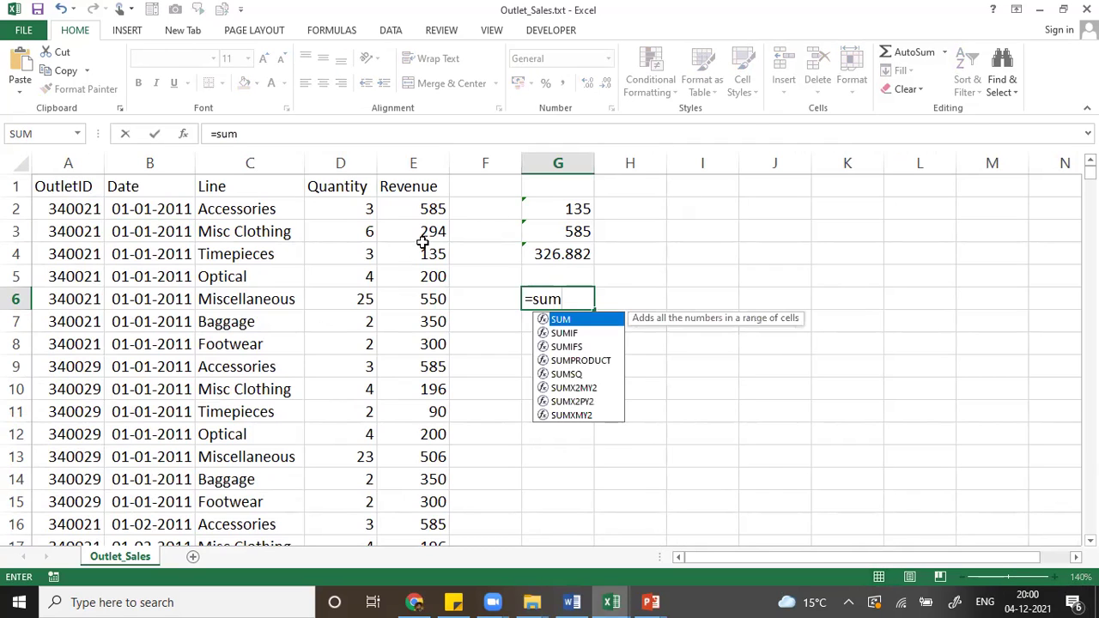
type("if")
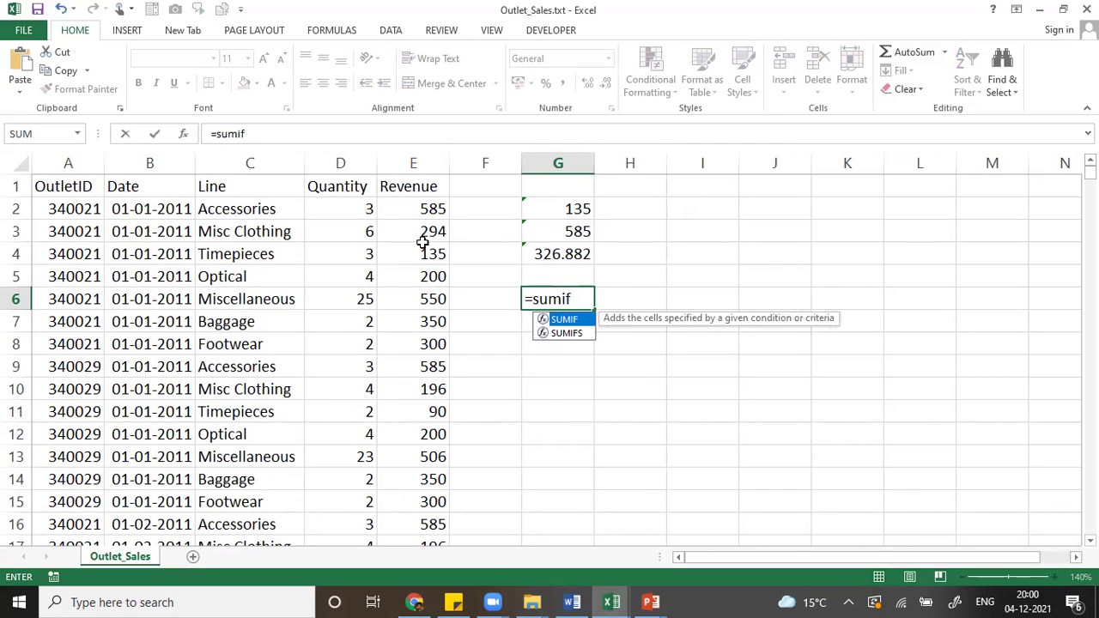
type("(")
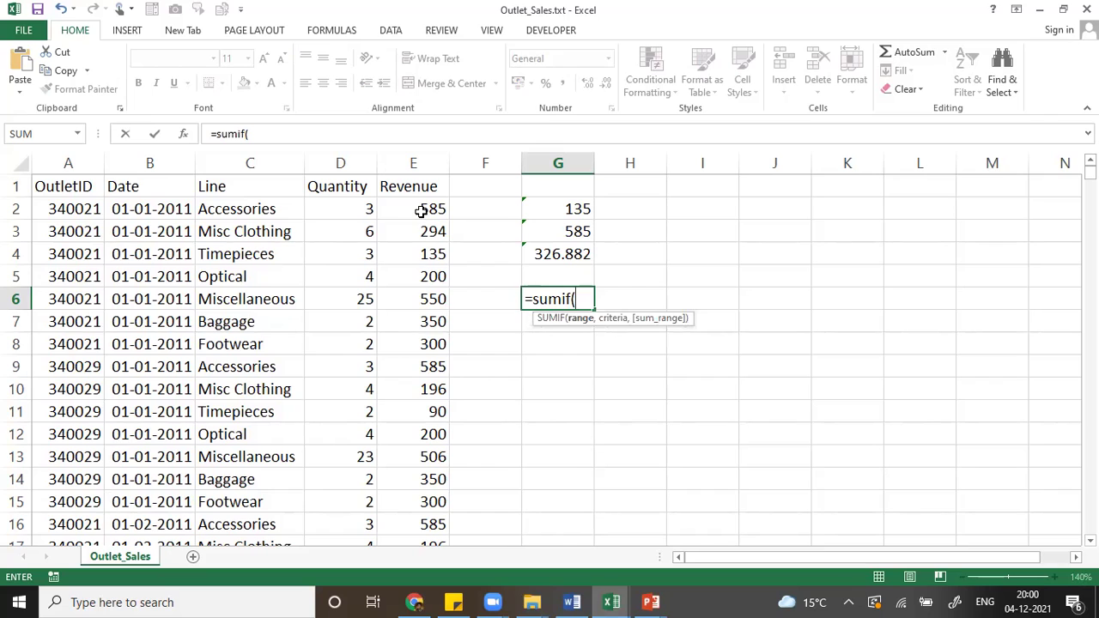
left_click_drag(420, 210, 441, 499)
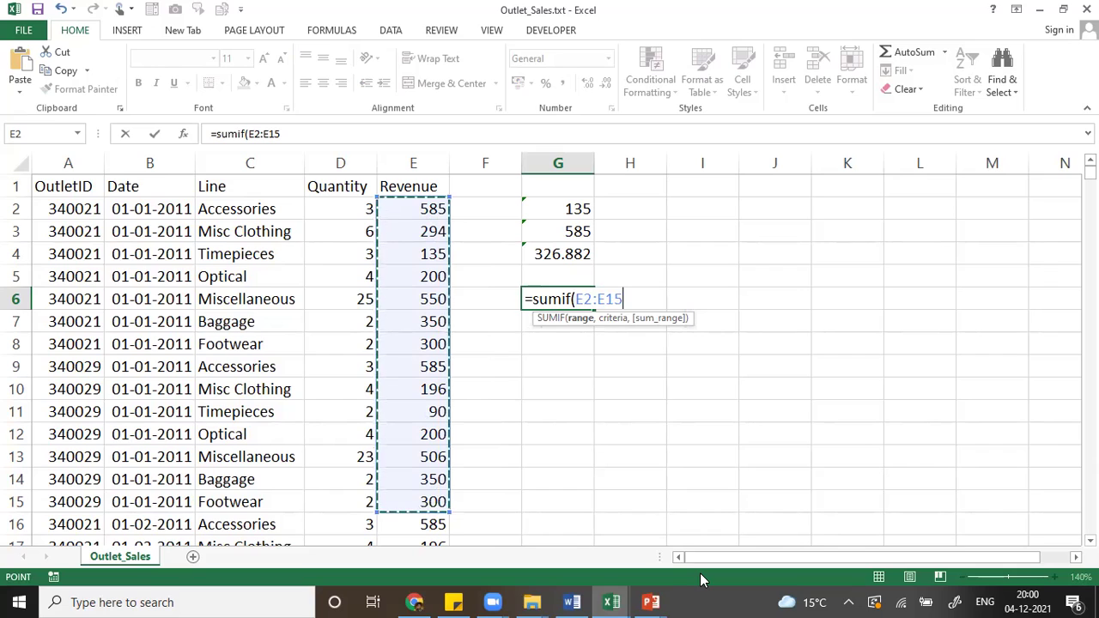
type(",")
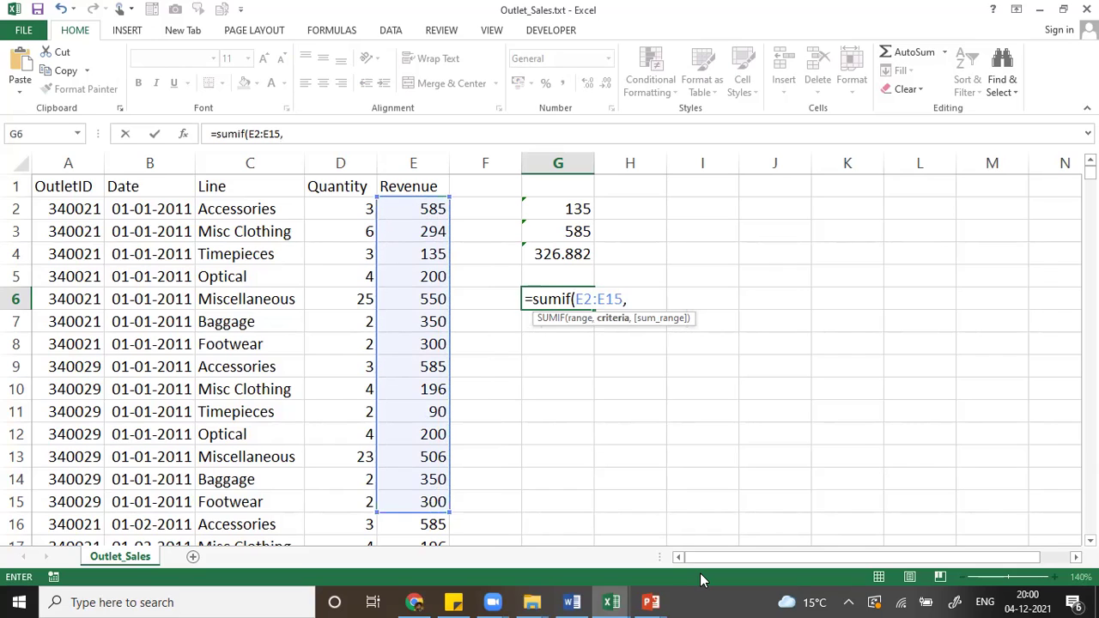
type("\">=500\")")
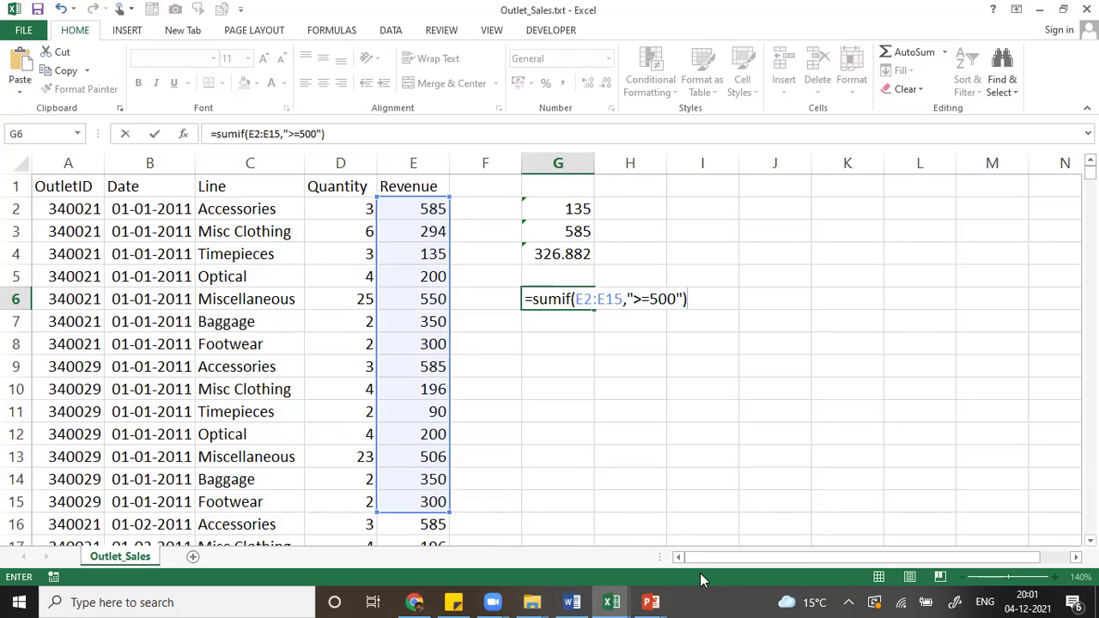
key("Return")
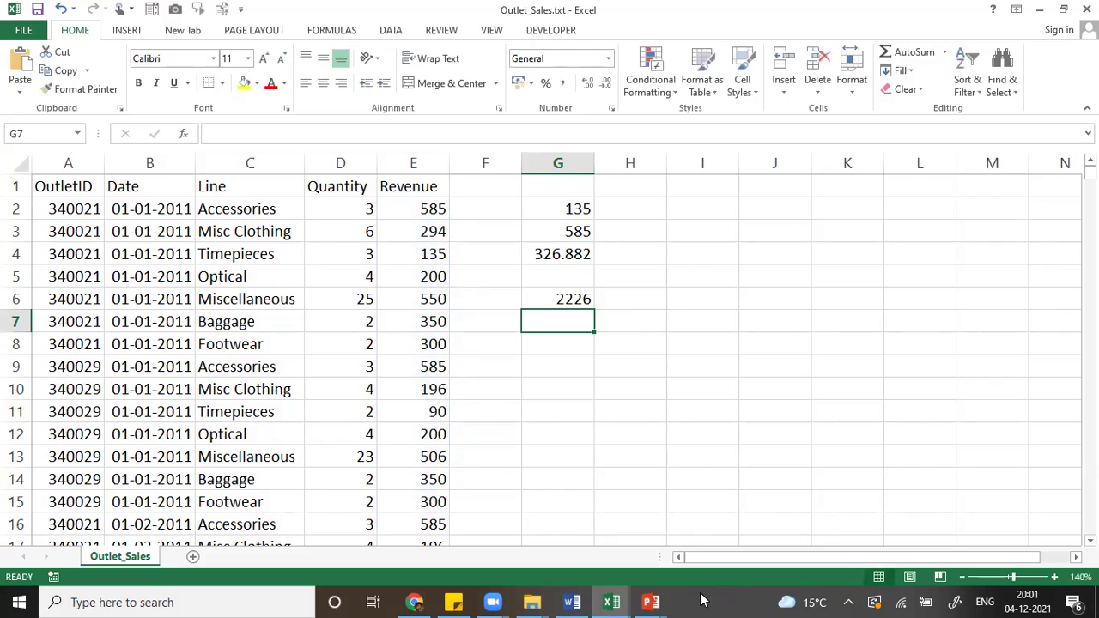
Step: Highlight the Revenue cells E2:E15 with a yellow fill
left_click_drag(432, 502, 391, 191)
left_click(245, 84)
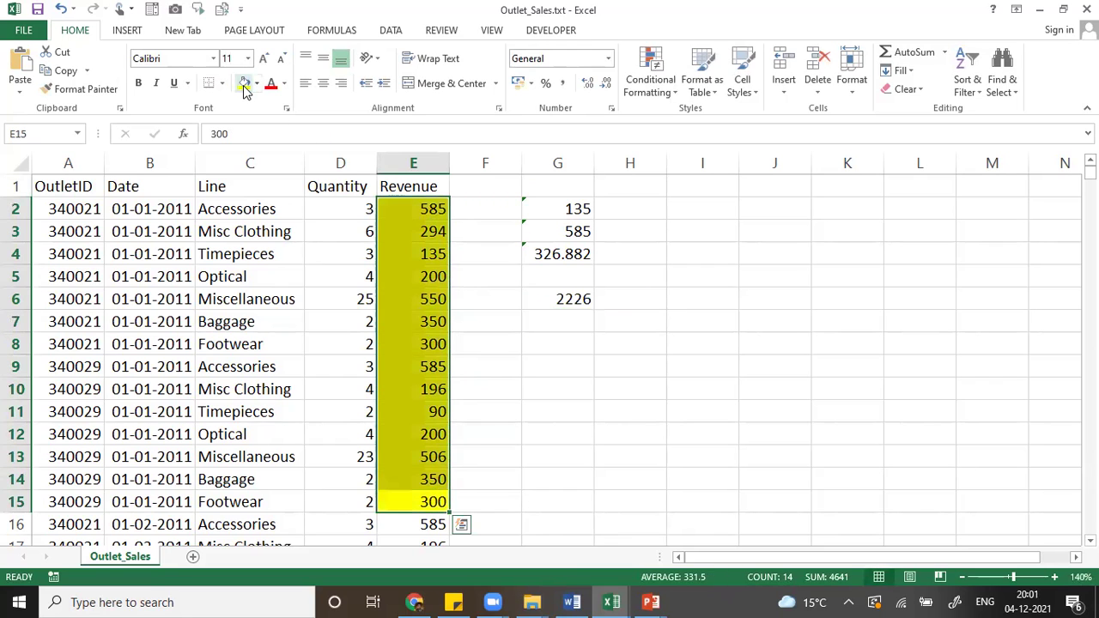
left_click(575, 388)
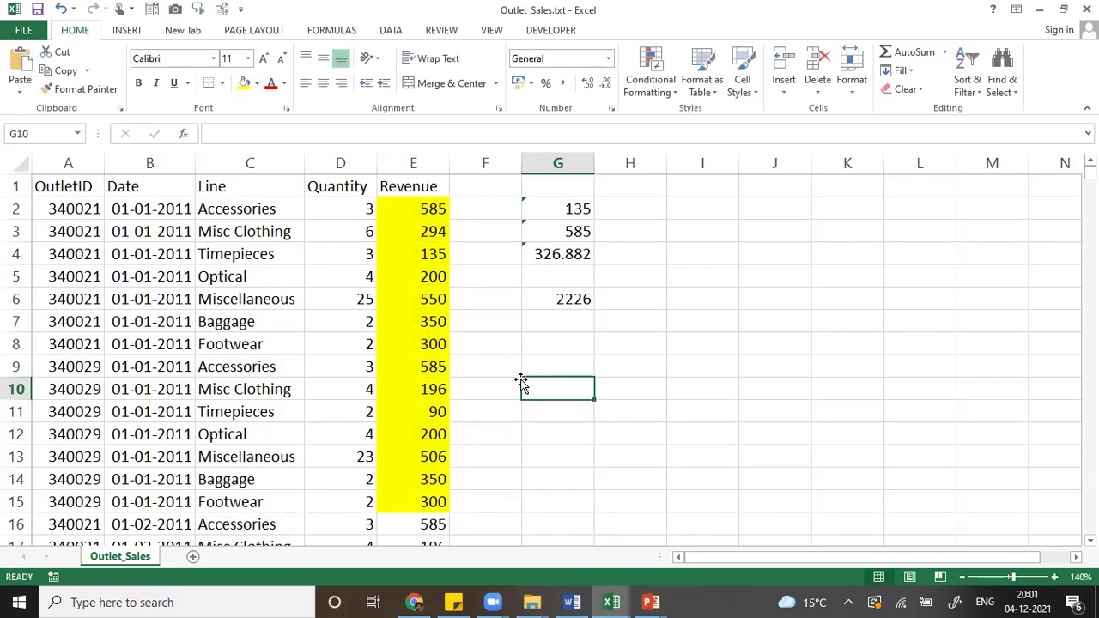
Step: Check the conditional sum in G6 against the Revenue entries in E2, E6, E9 and E13
left_click(573, 300)
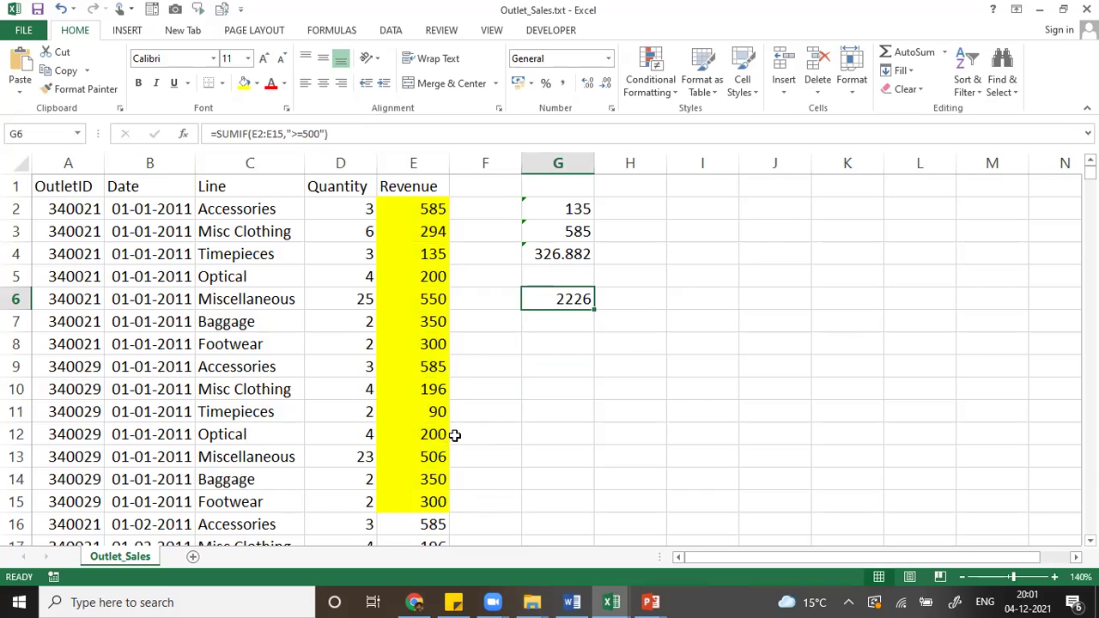
left_click(434, 211)
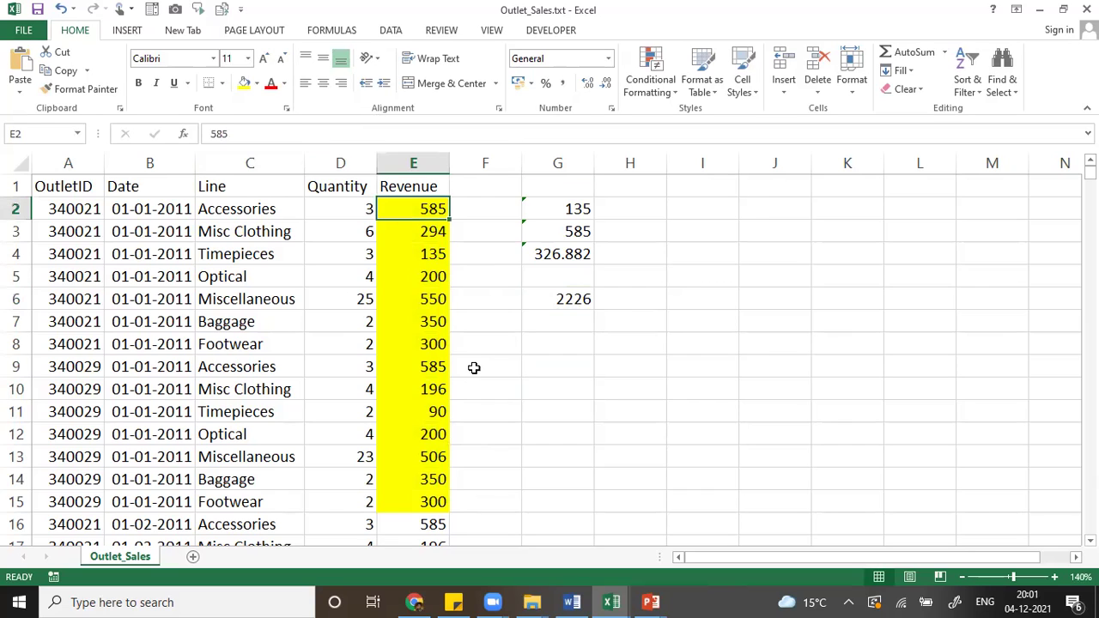
left_click(432, 302)
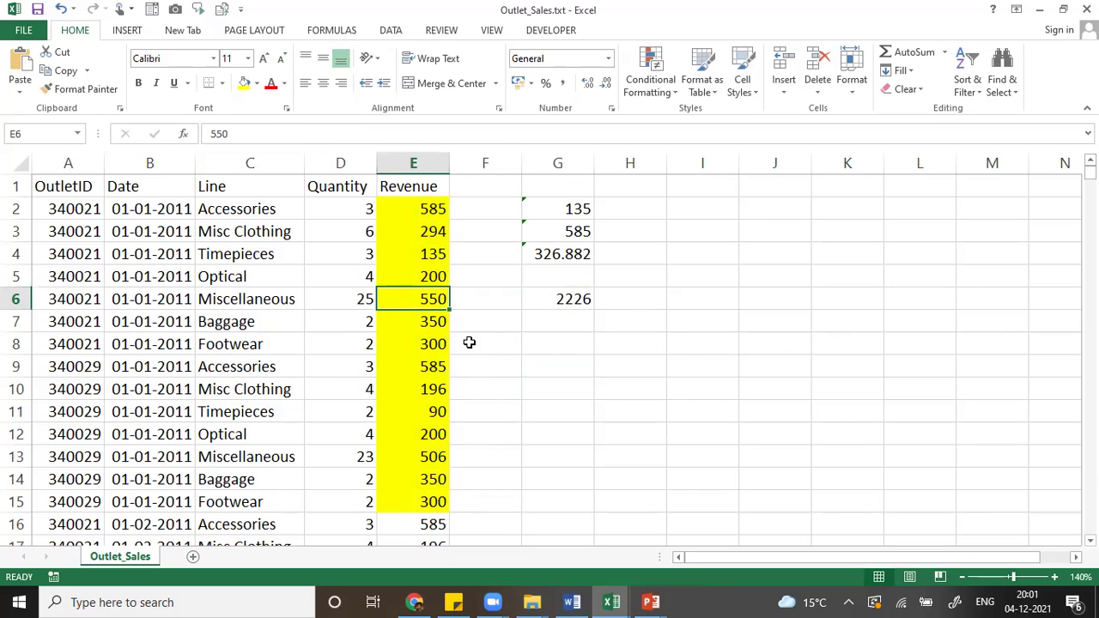
left_click(438, 367)
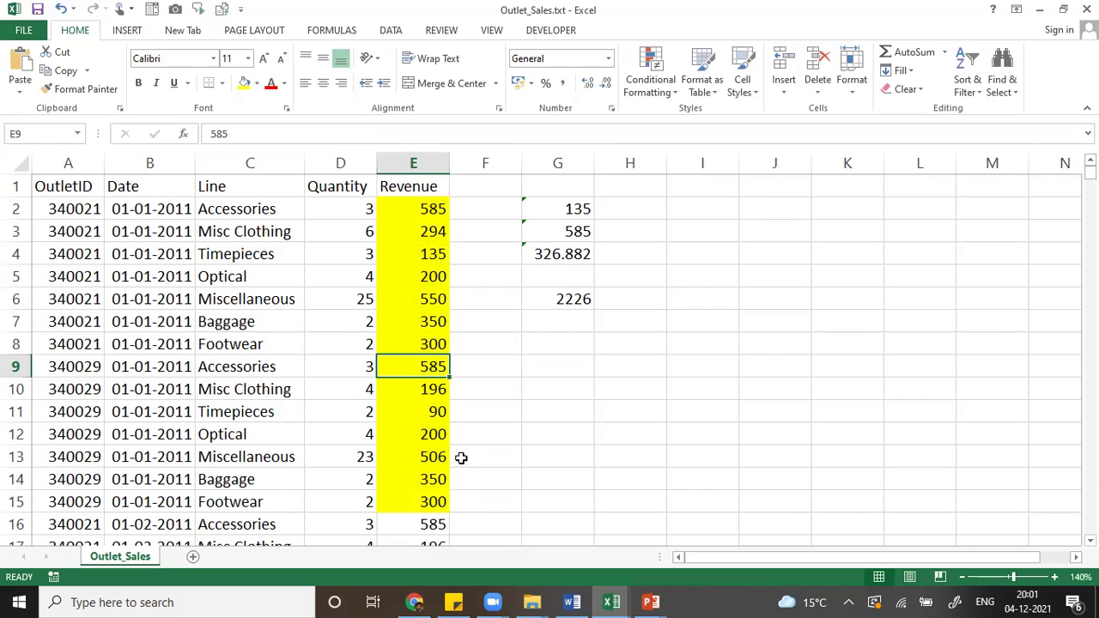
left_click(433, 459)
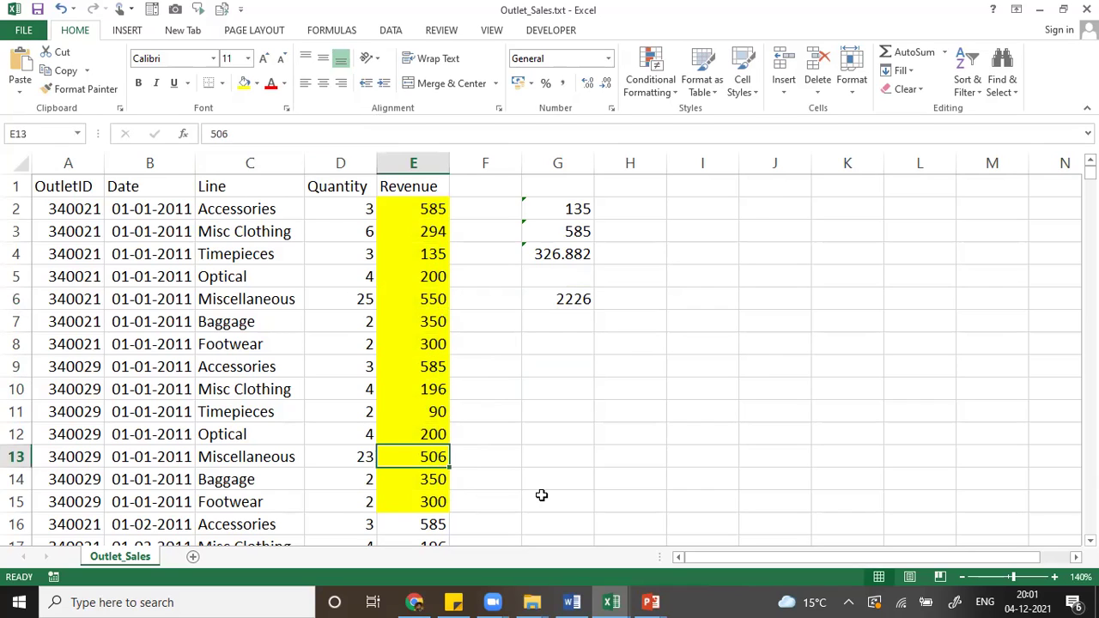
Step: Change the SUMIF criterion in cell G6 to "<=100" and check it against the Revenue entry in E11
left_click(566, 300)
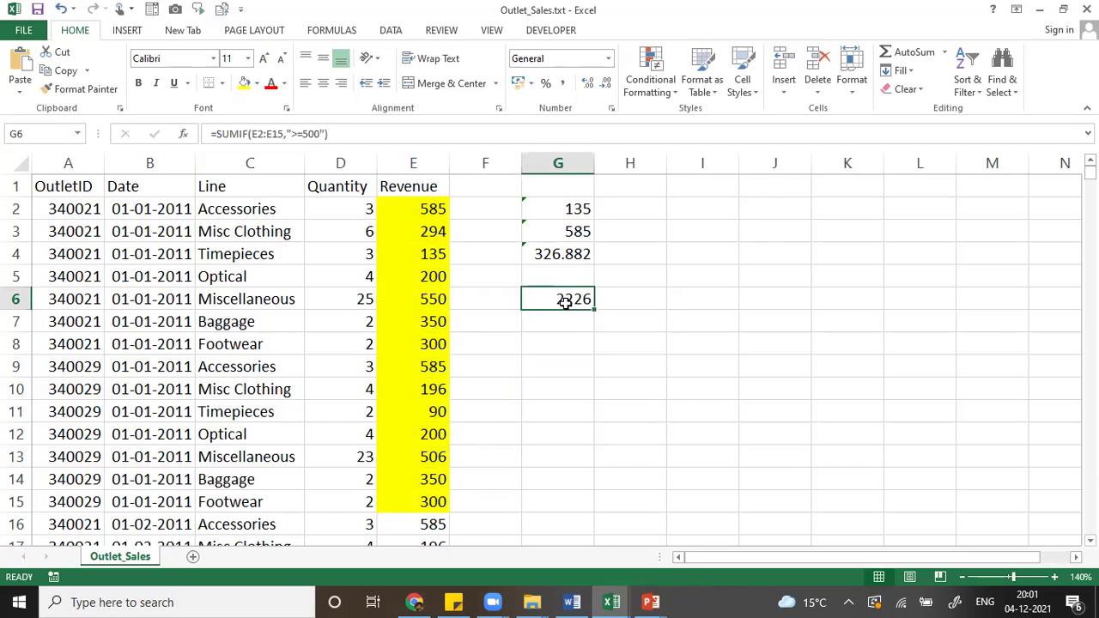
double_click(565, 301)
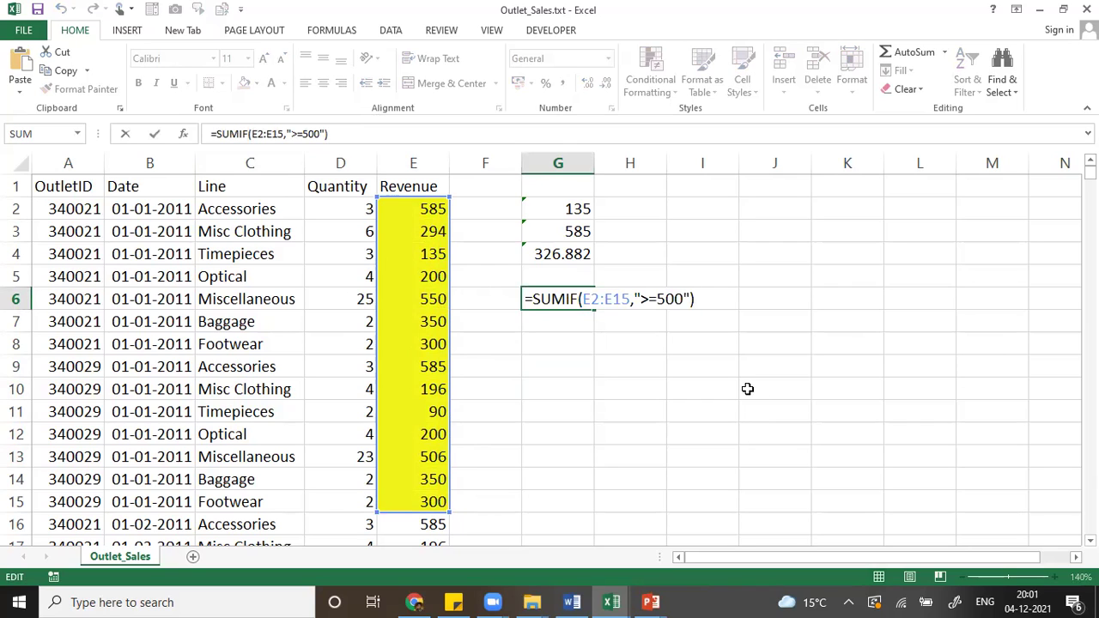
left_click_drag(645, 299, 683, 298)
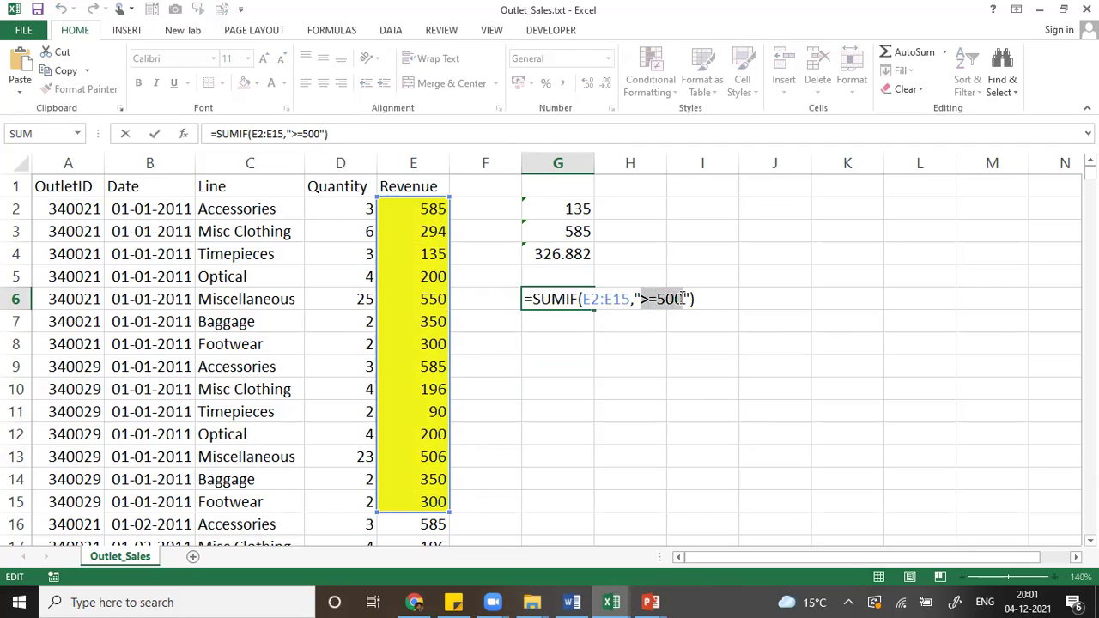
key("BackSpace")
type("<=")
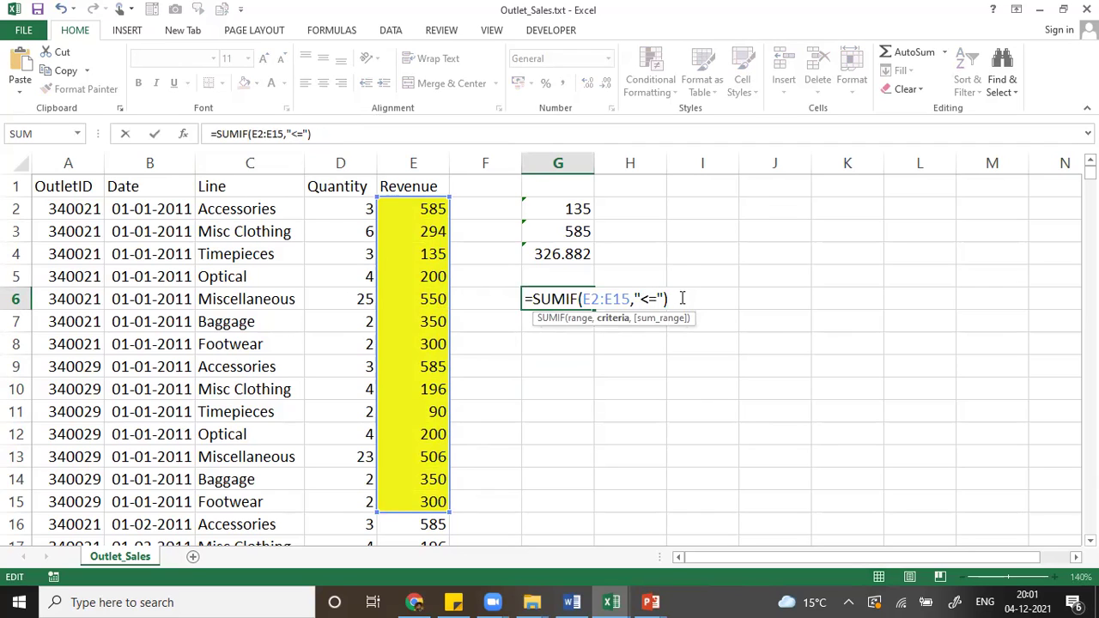
type("100")
key("Return")
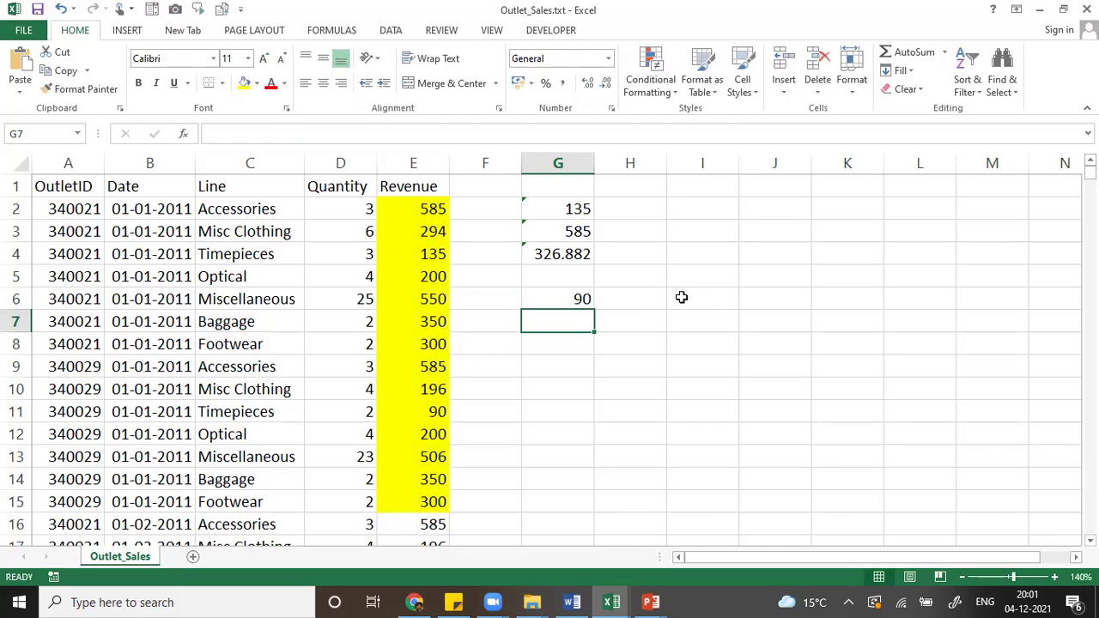
left_click(437, 411)
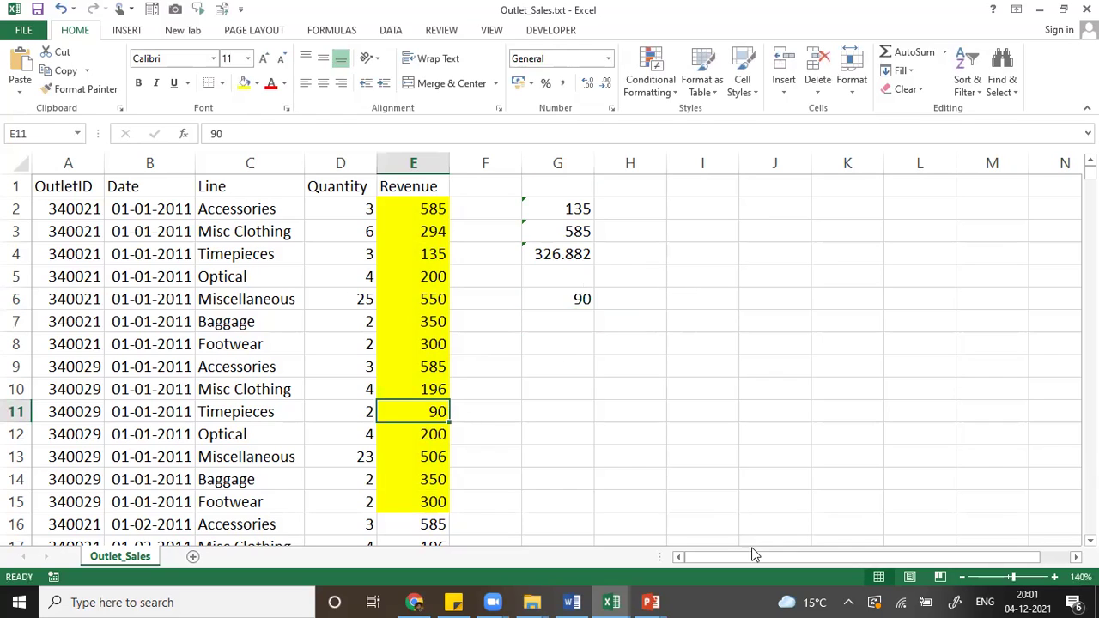
Step: Turn the SUMIF formula in cell G6 into visible text by putting an apostrophe in front of it
left_click(575, 297)
double_click(576, 297)
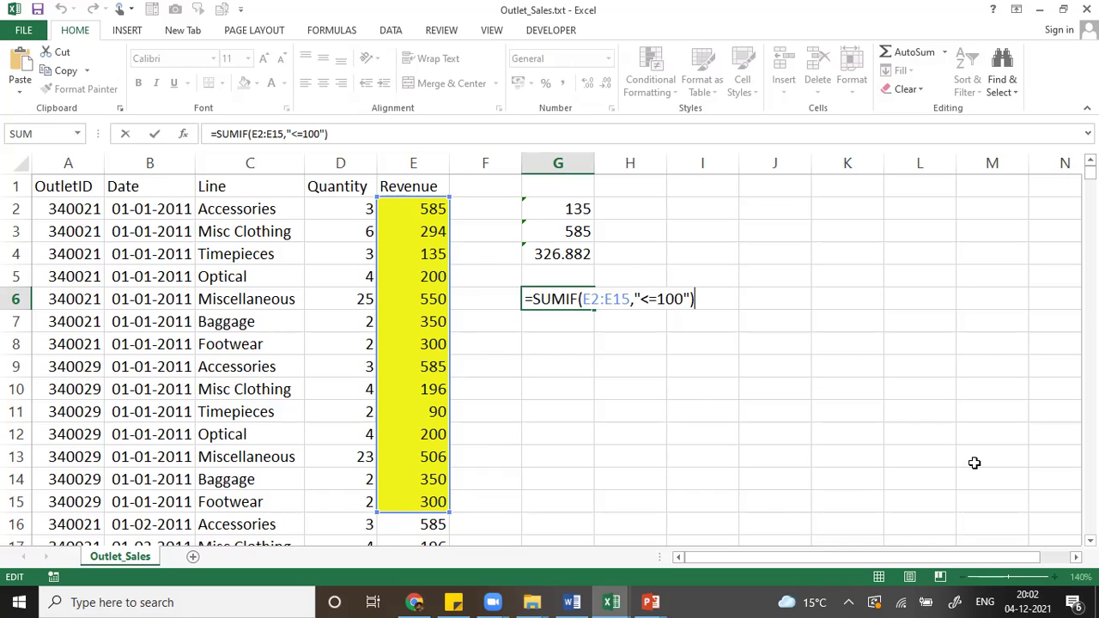
left_click(530, 299)
type("'")
key("Return")
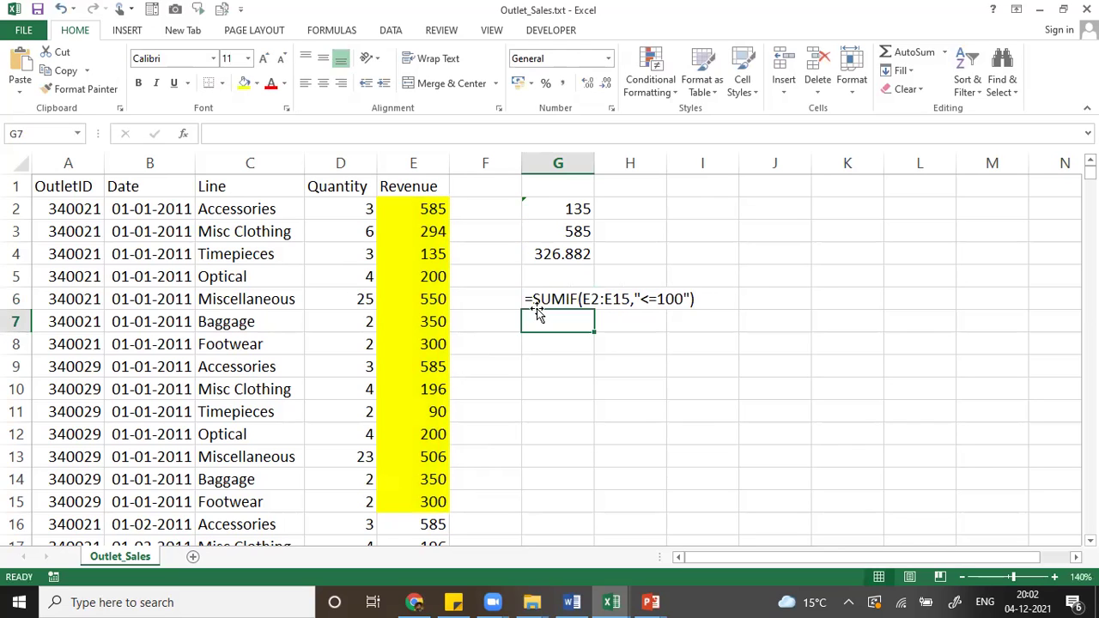
key("Down")
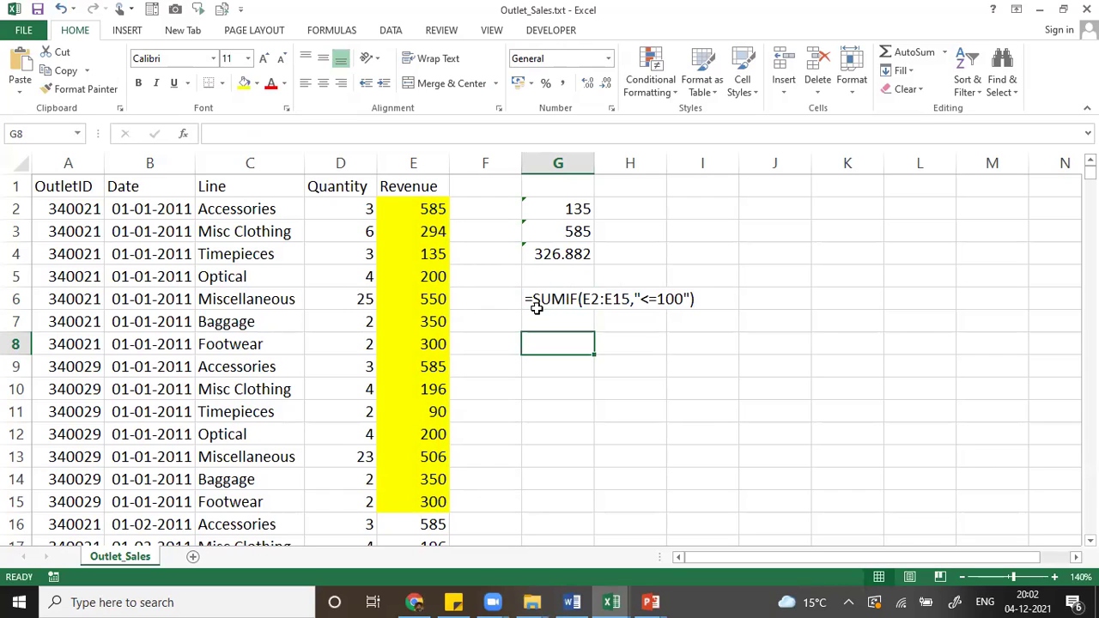
key("Up")
key("Up")
key("Up")
key("Up")
key("Up")
key("Up")
key("Right")
key("Right")
key("Right")
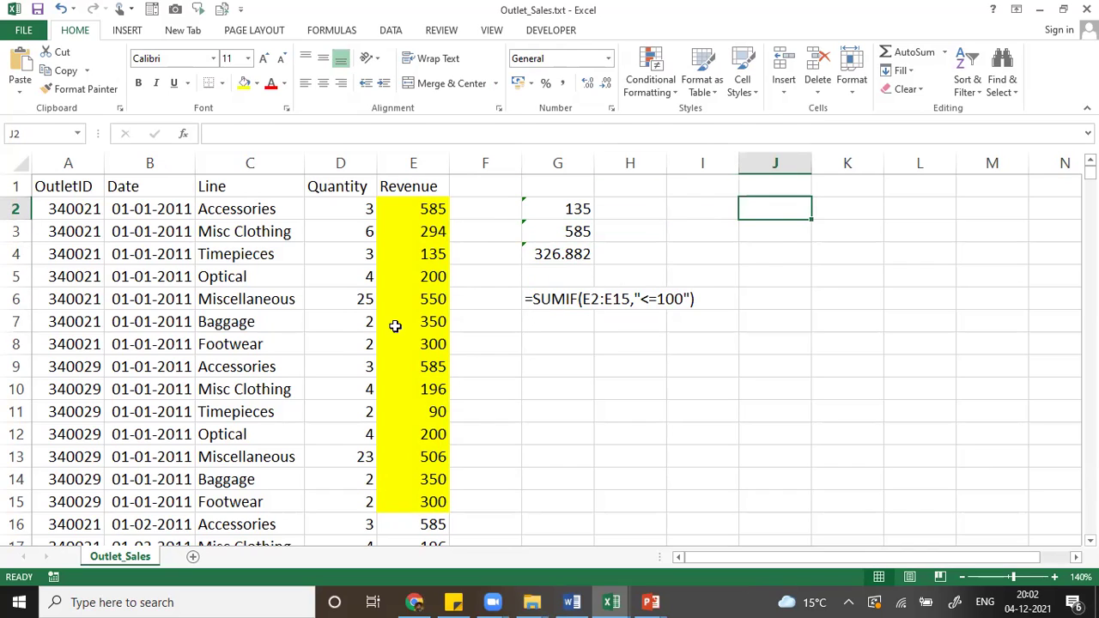
Step: Check the Accessories and Baggage entries in the Line column and enter the label "Revenues generated out of Baggafge sles" in cell I2
left_click(248, 209)
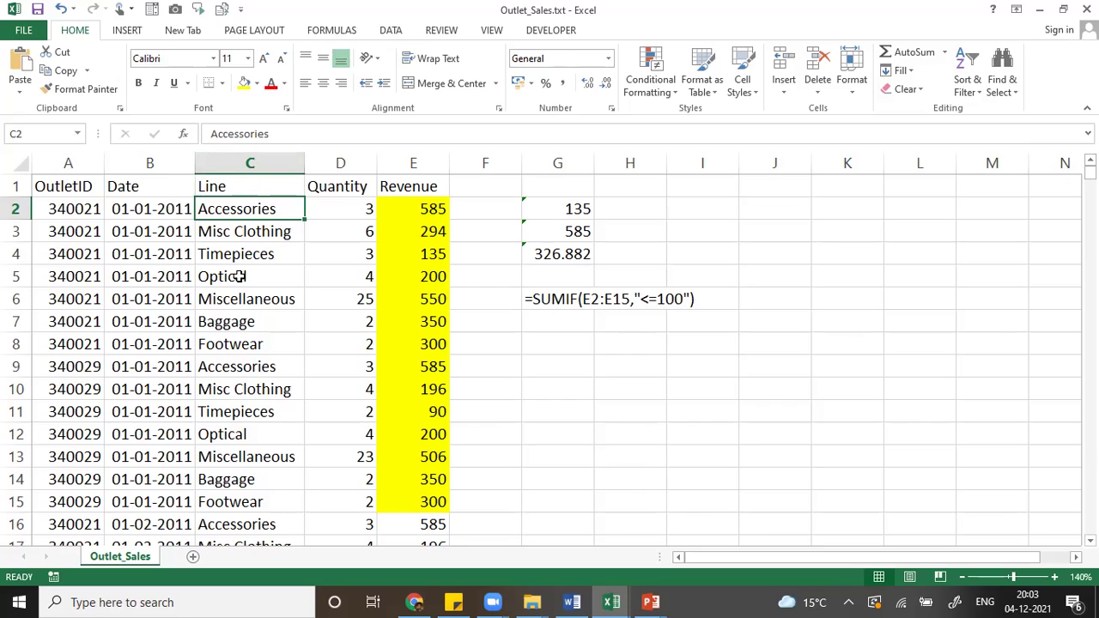
left_click(239, 324)
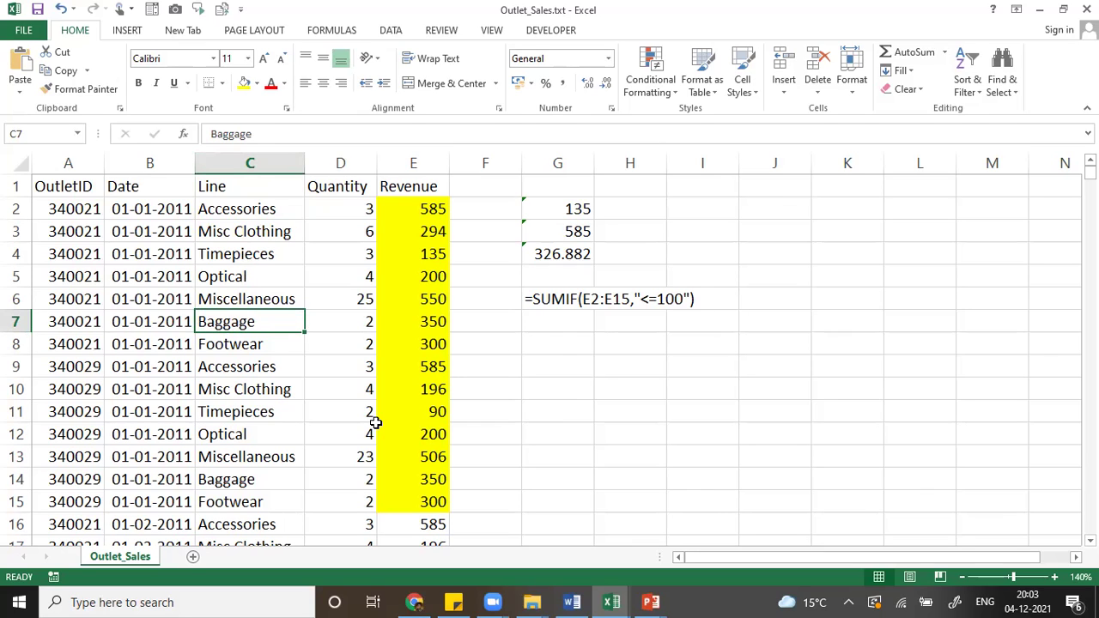
left_click(710, 213)
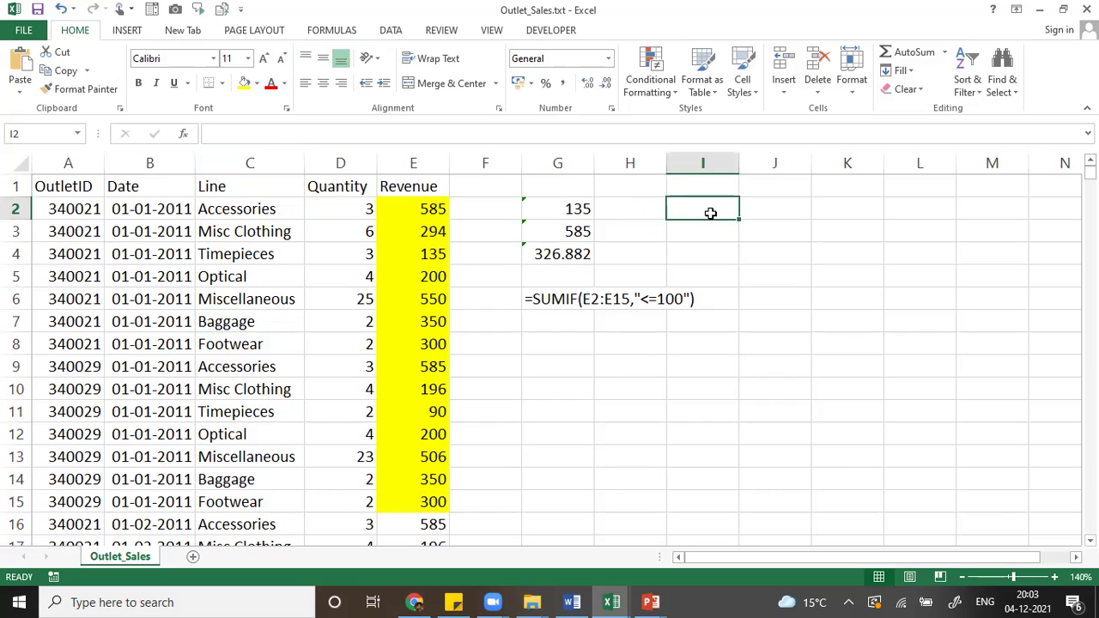
type("Reven")
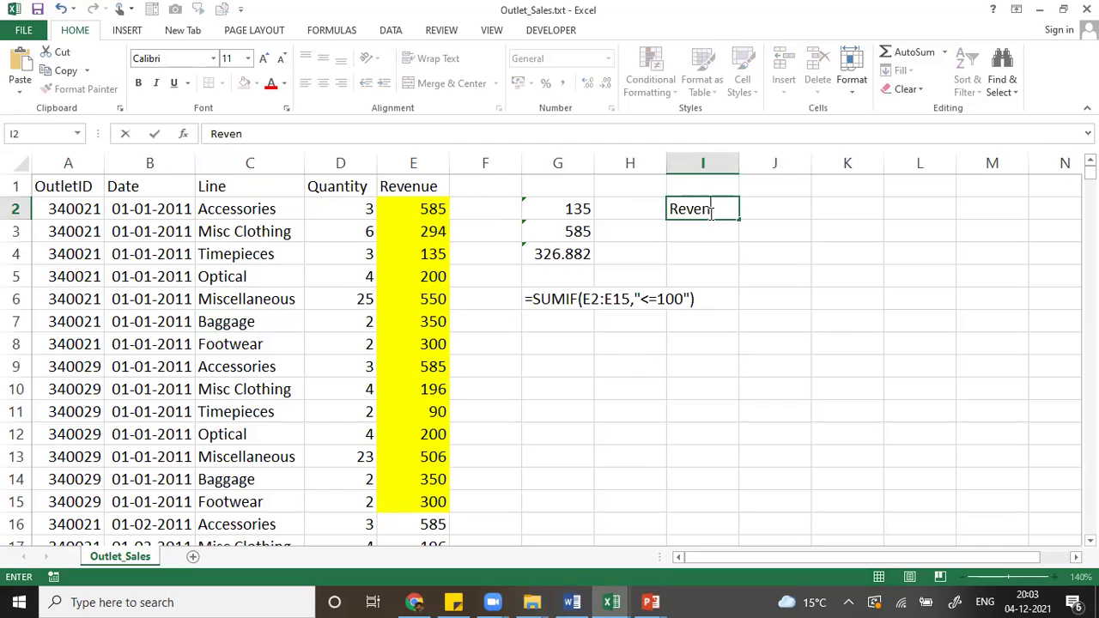
type("ues generated ")
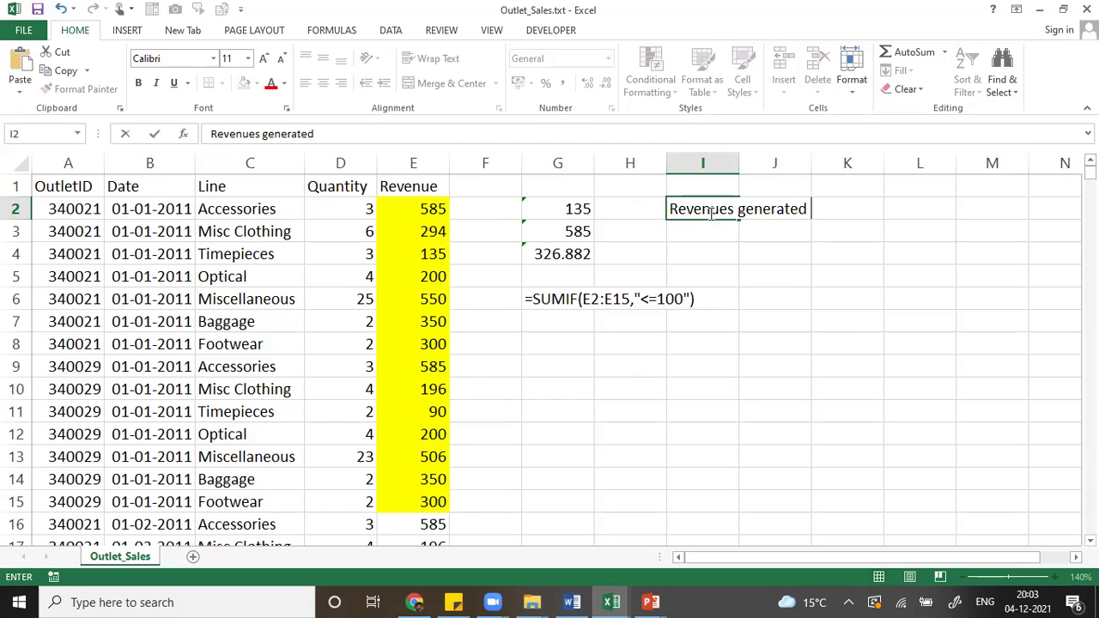
type("out of Ba")
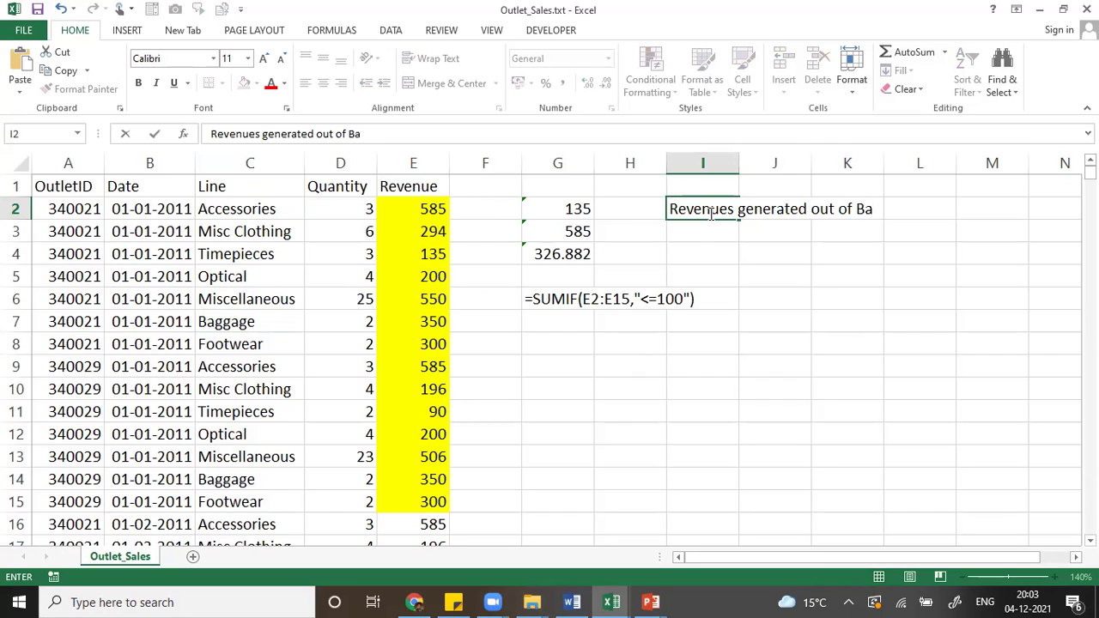
type("ggafge sles")
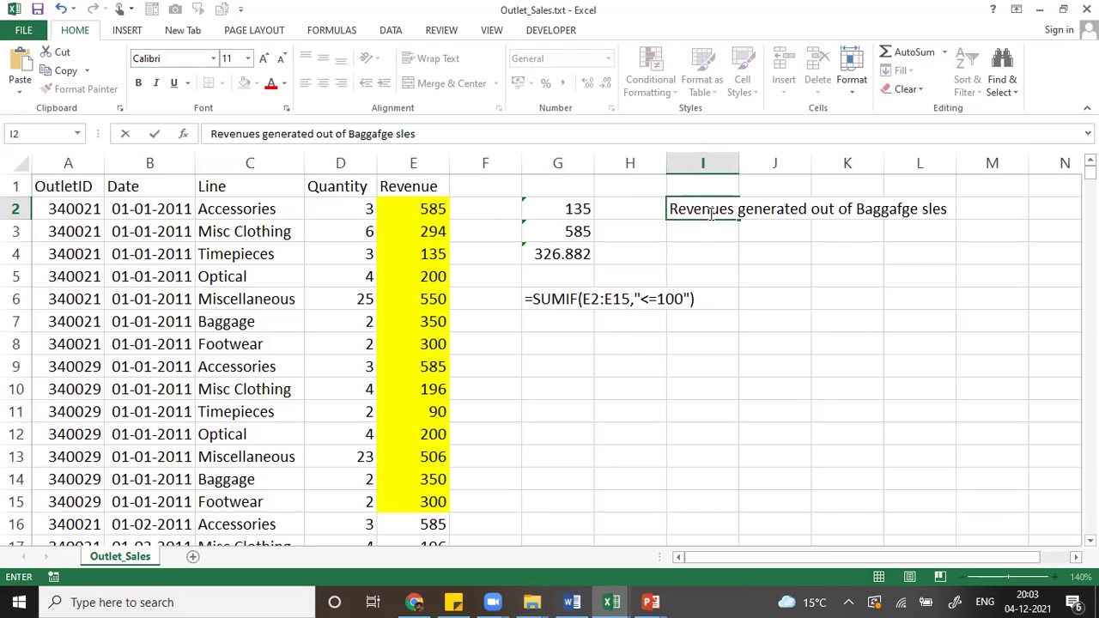
key("Return")
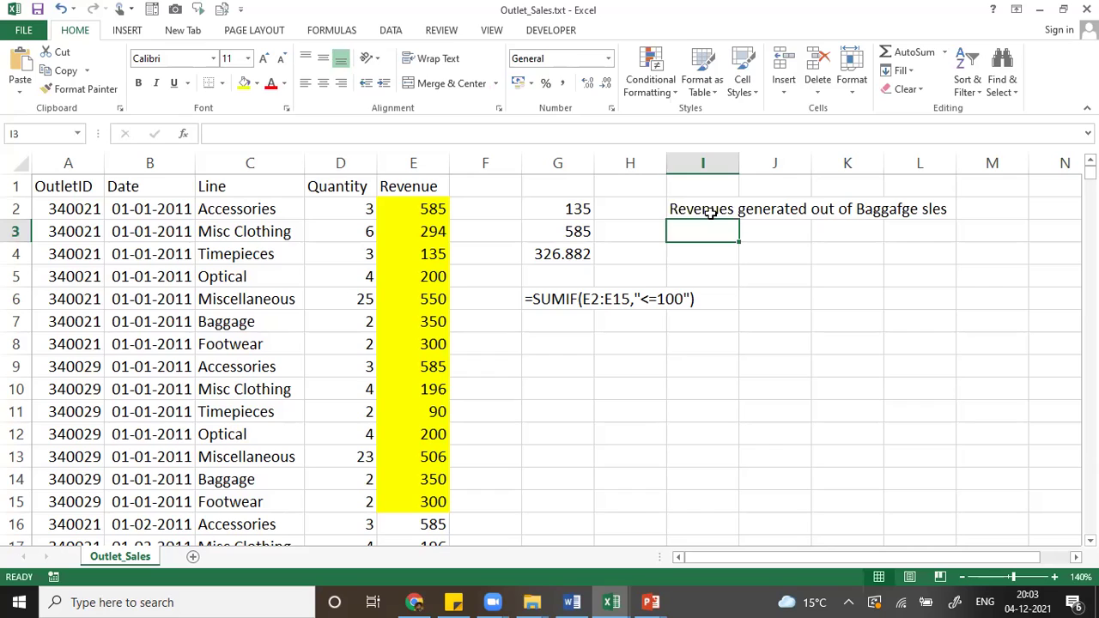
Step: Begin a SUMIFS formula in cell G9 with the Quantity cells D2:D16 as the sum range
key("Down")
key("Down")
key("Down")
key("Down")
key("Down")
key("Down")
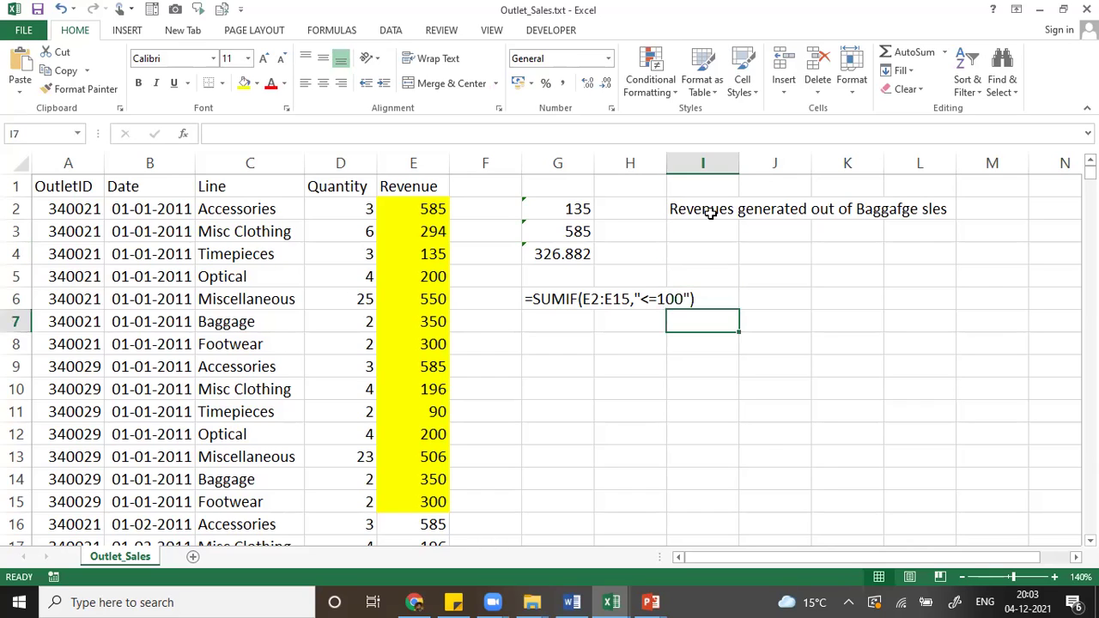
key("Left")
key("Left")
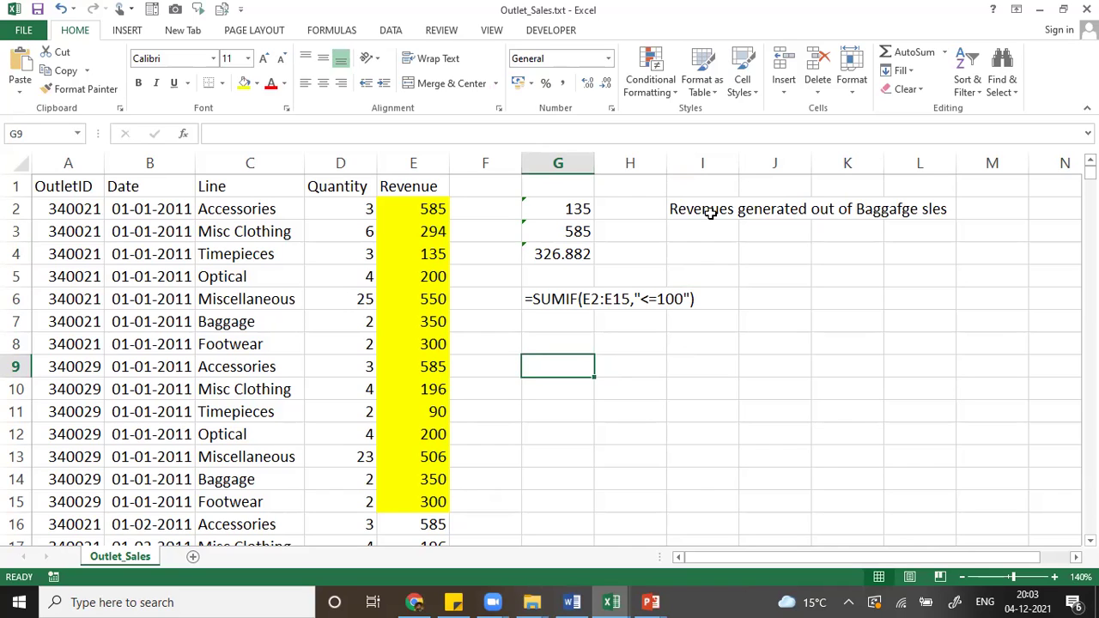
type("=")
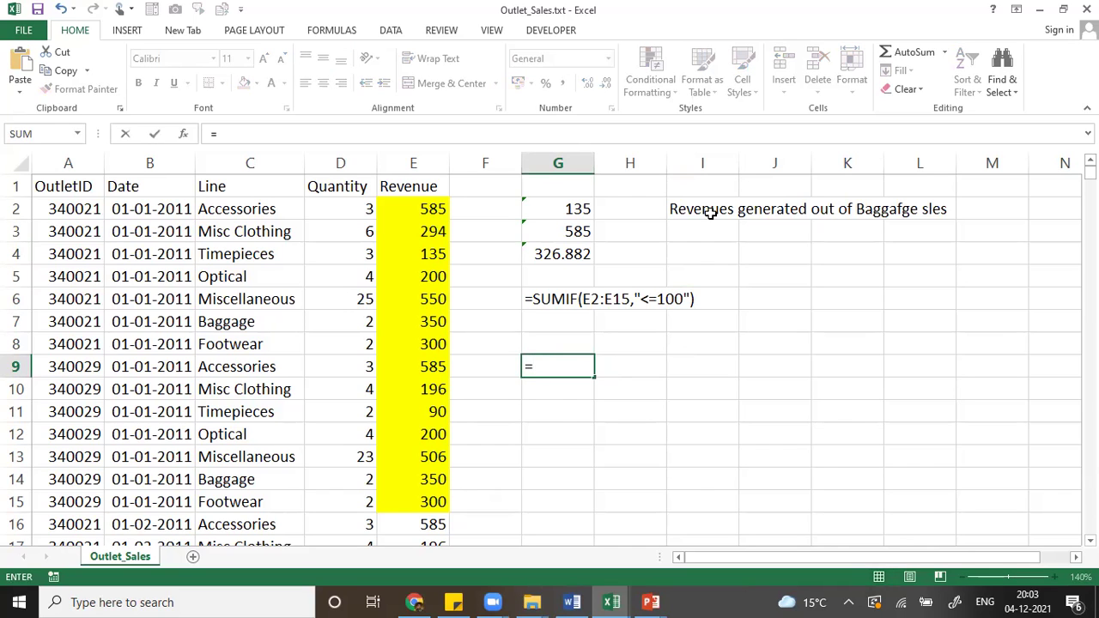
type("sumif")
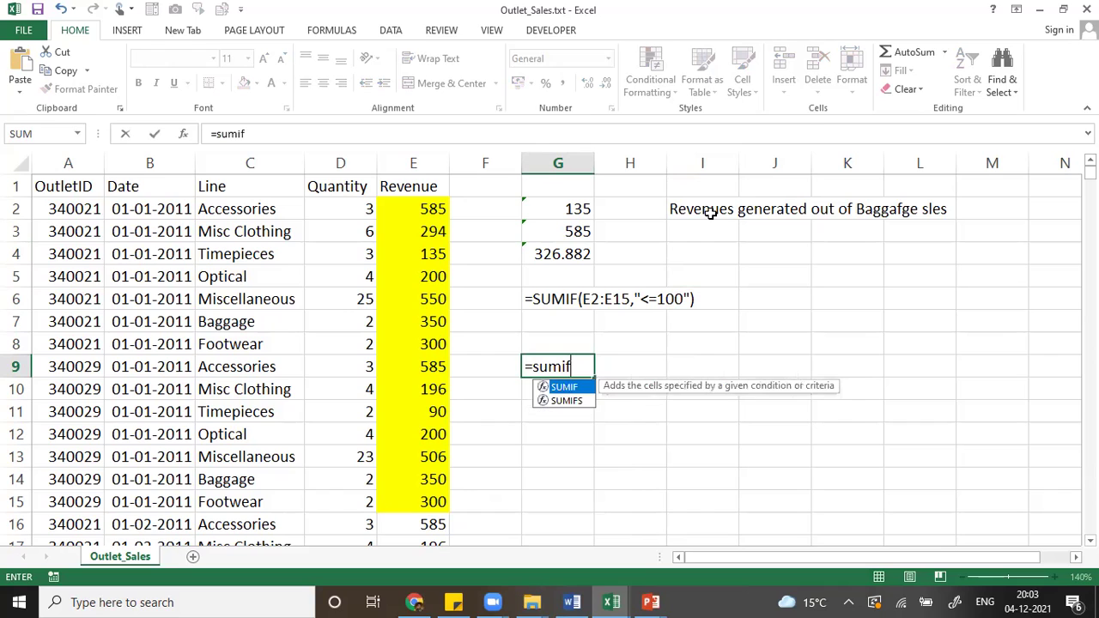
type("s")
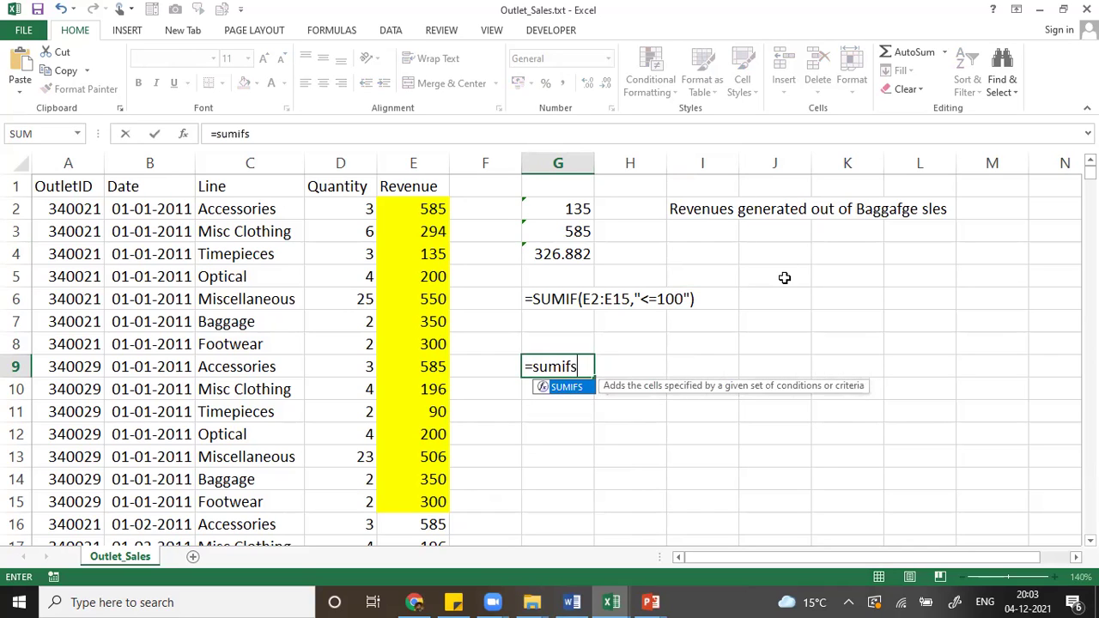
type("(")
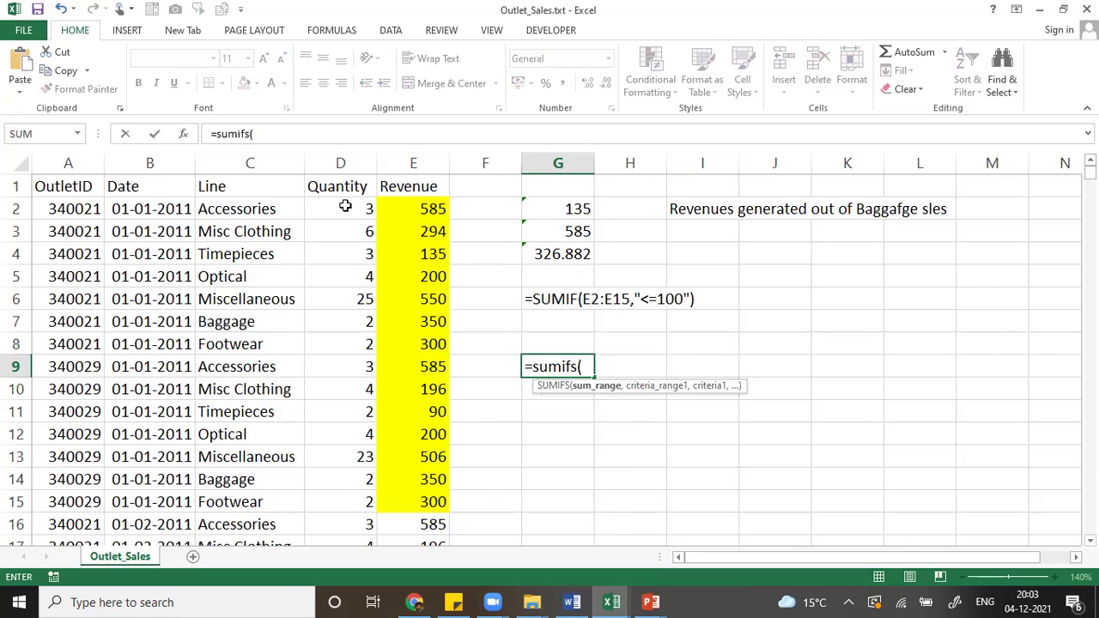
left_click_drag(344, 206, 371, 522)
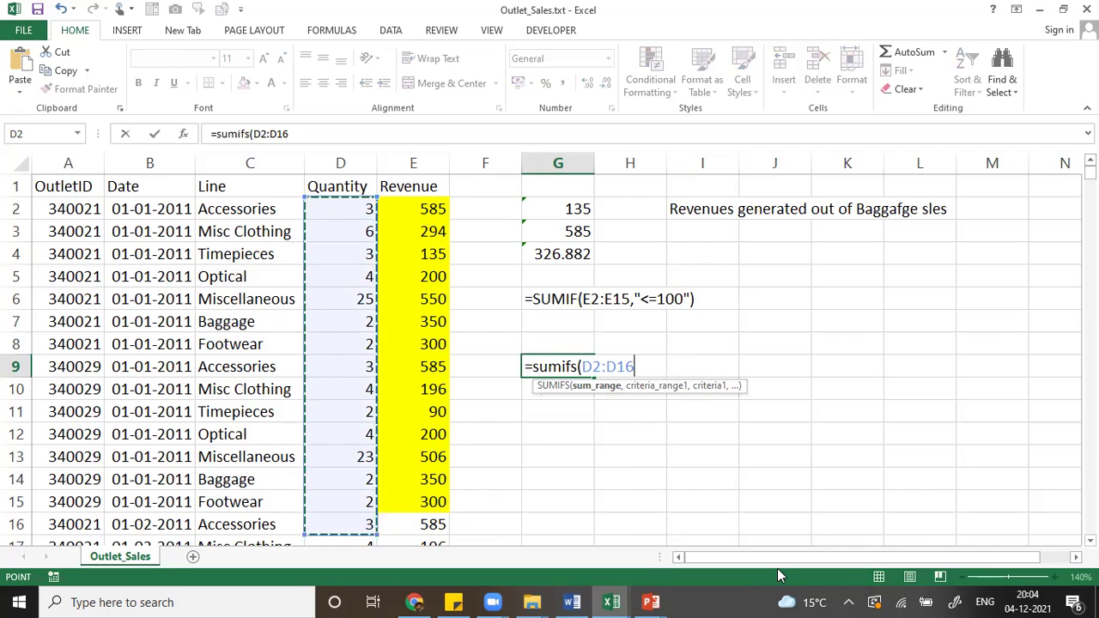
type(",")
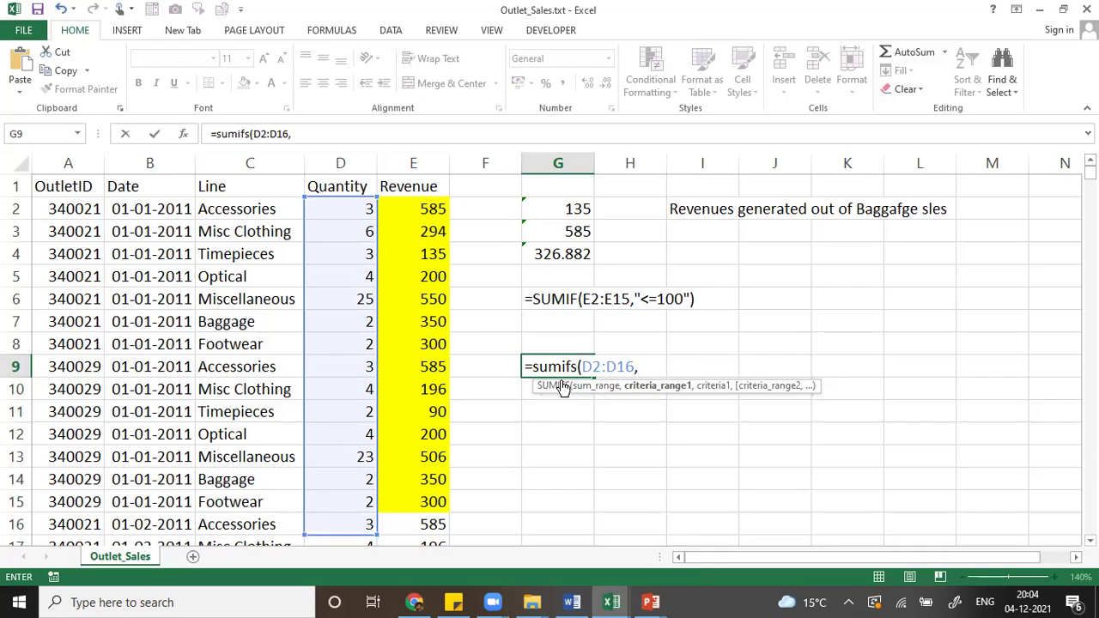
Step: Complete the SUMIFS formula in G9 with criteria range C2:C16 and the criterion "Baggage"
left_click_drag(234, 212, 245, 366)
left_click_drag(260, 496, 262, 522)
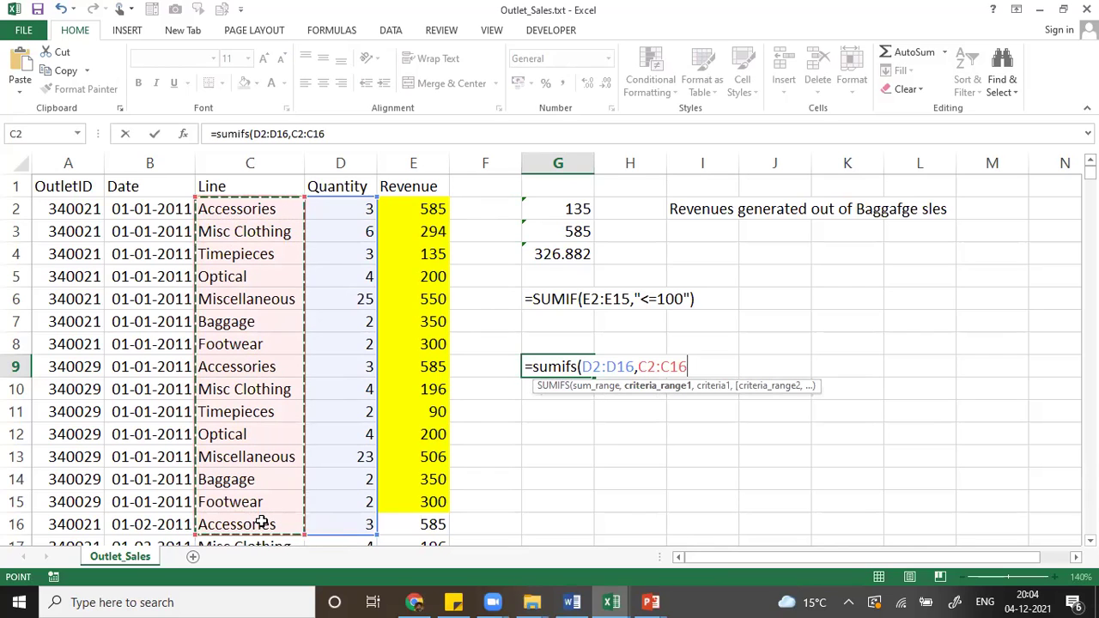
type(",\"")
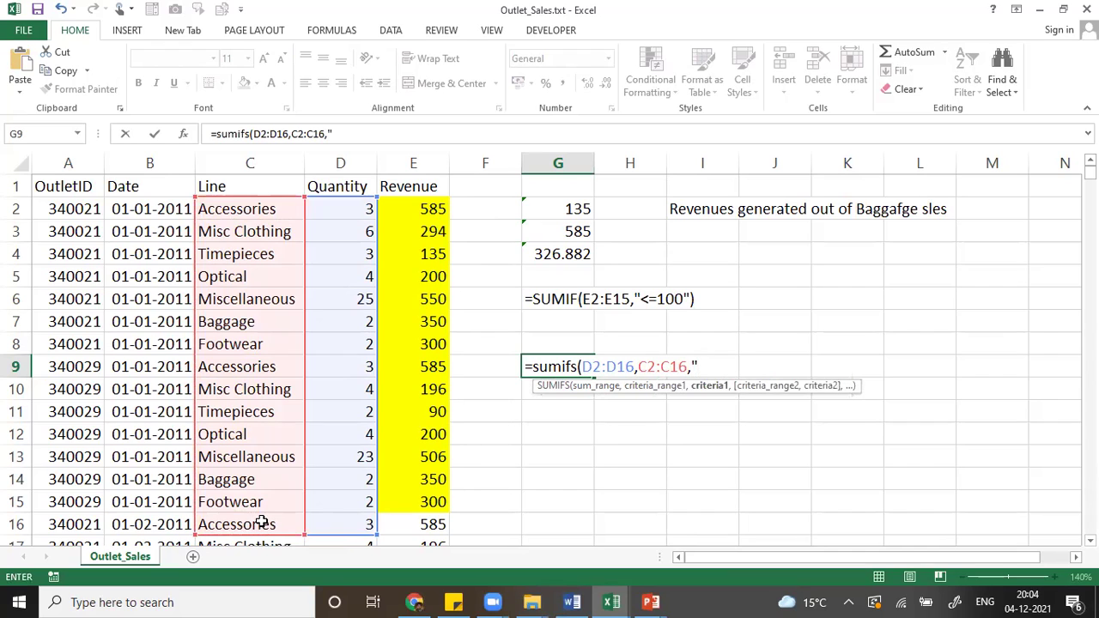
type("Bagg")
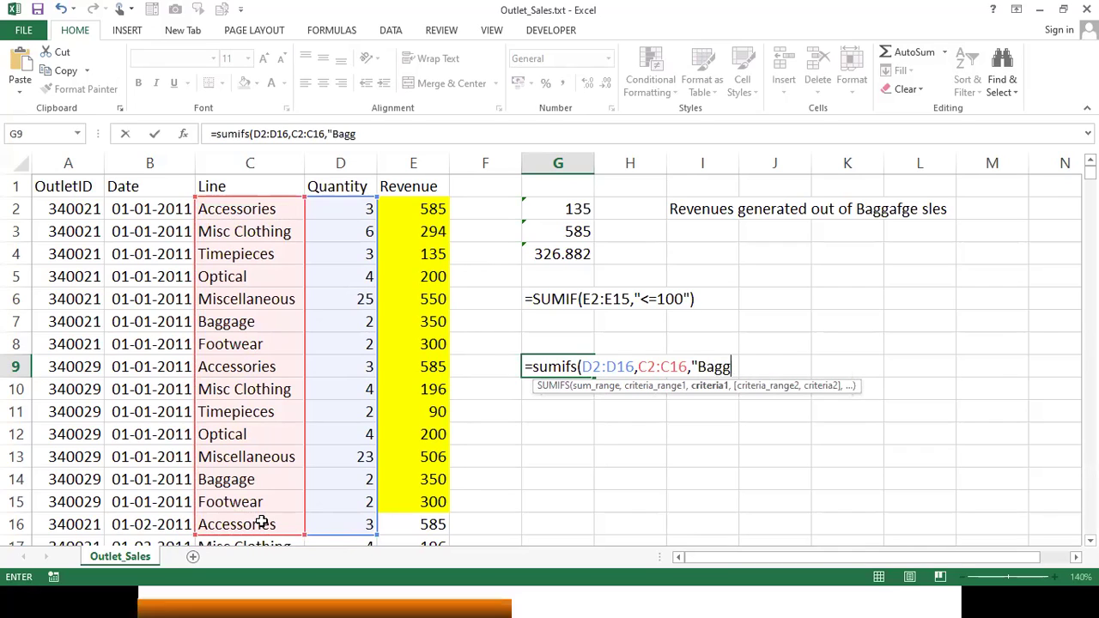
type("age\")")
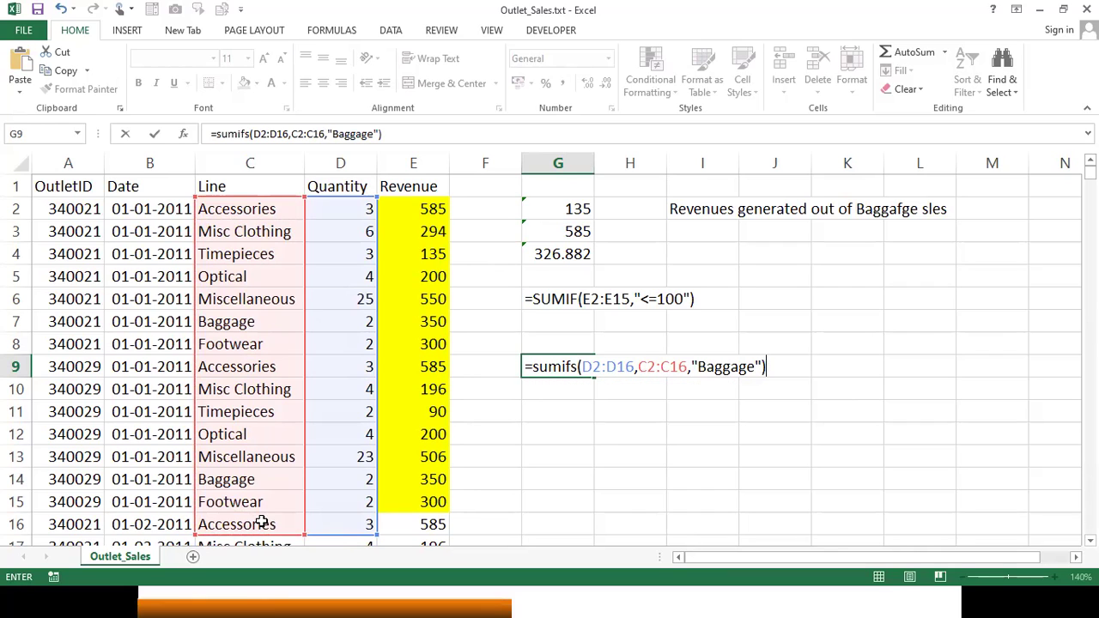
key("Return")
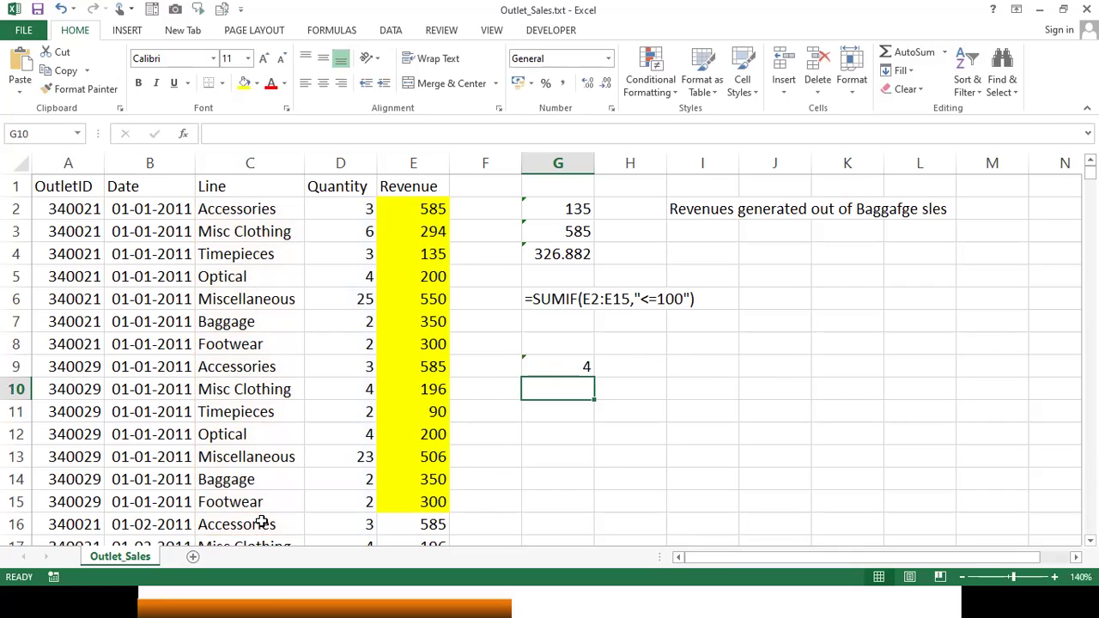
Step: Check the SUMIFS result in G9 against the Baggage quantities in D14 and D7 and review the formula's arguments
key("Up")
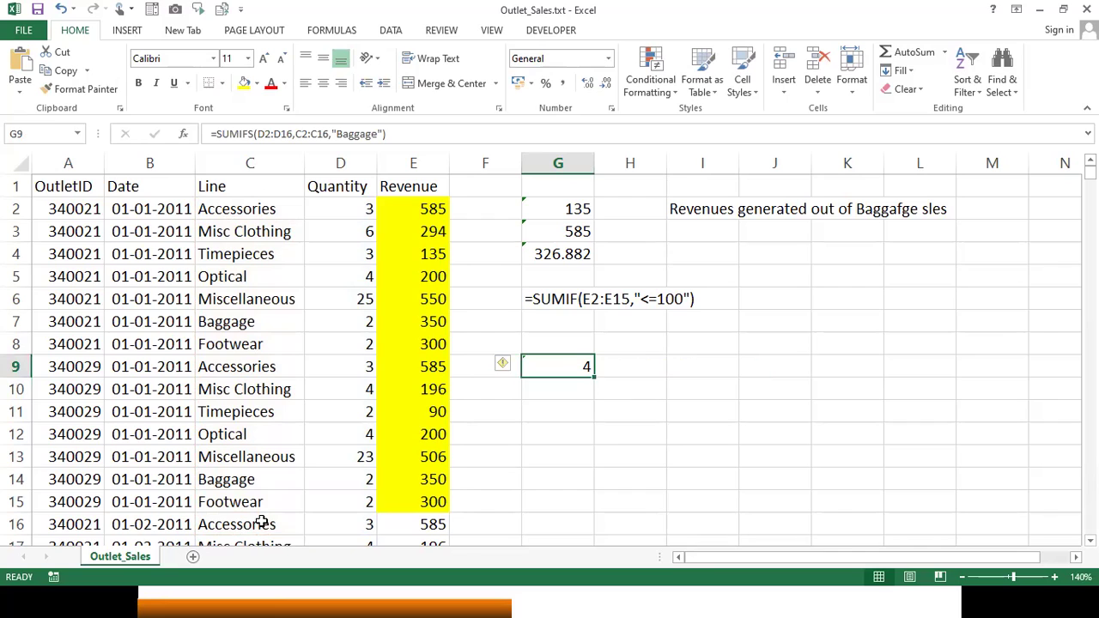
left_click(356, 479)
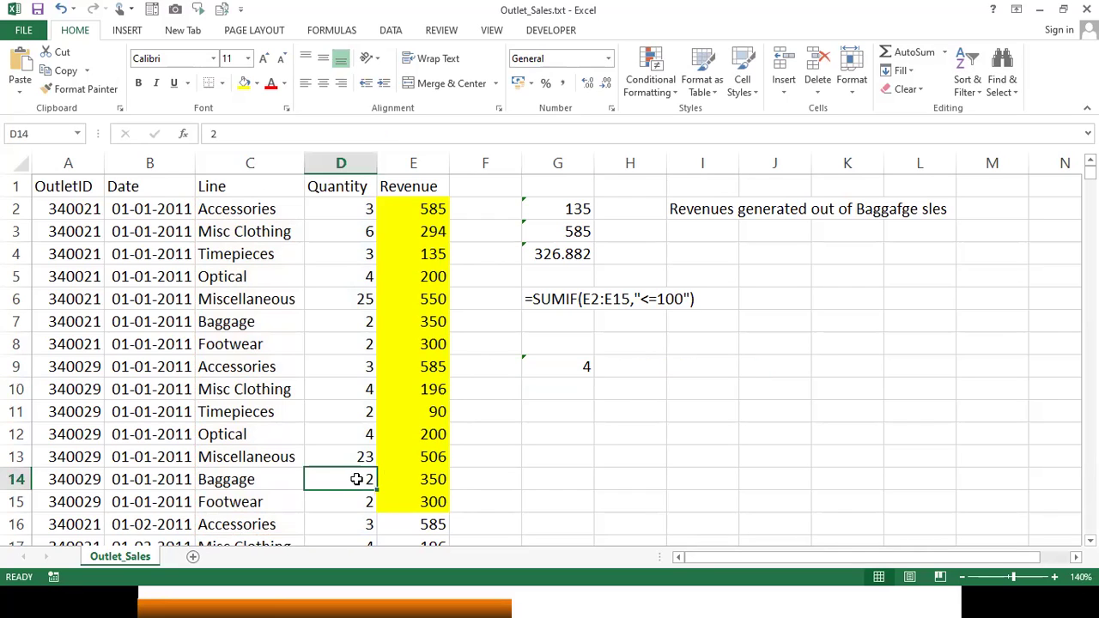
left_click(341, 324)
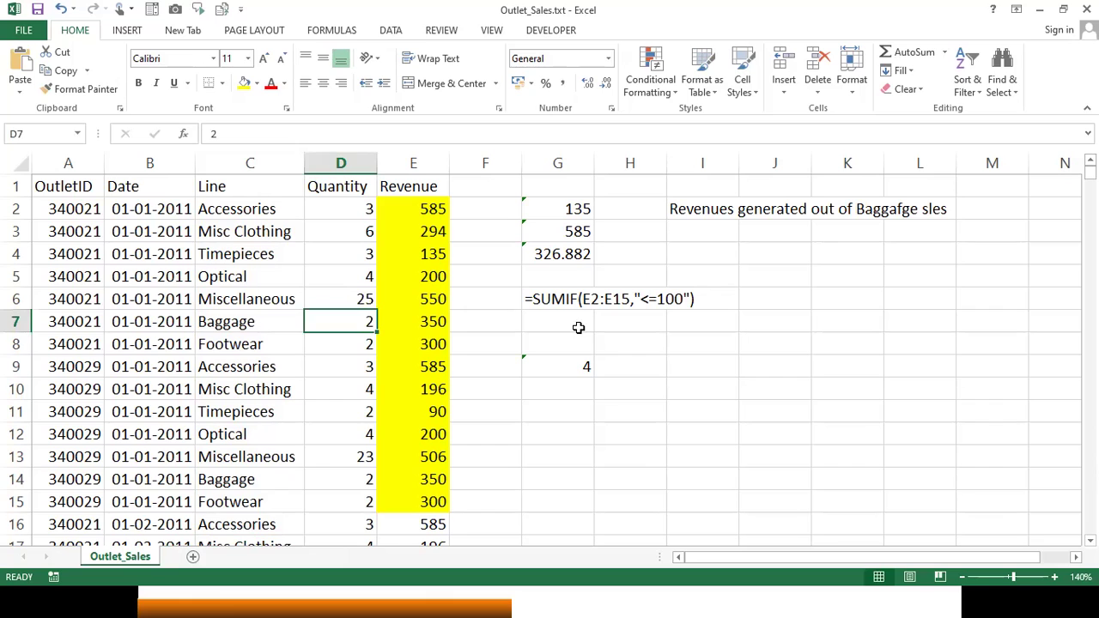
left_click(574, 365)
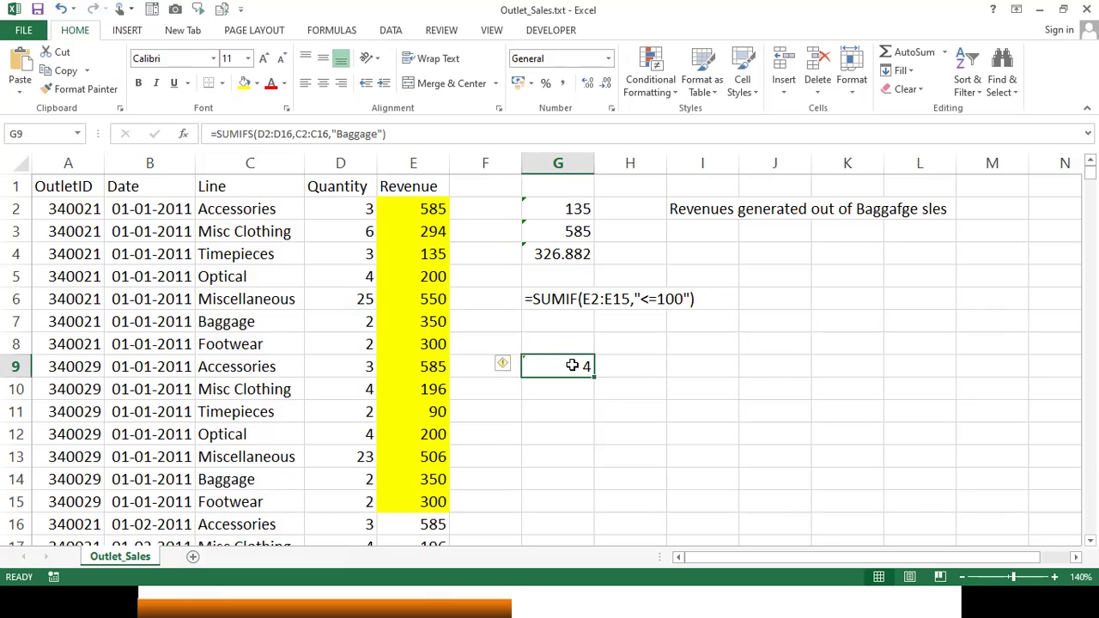
double_click(572, 365)
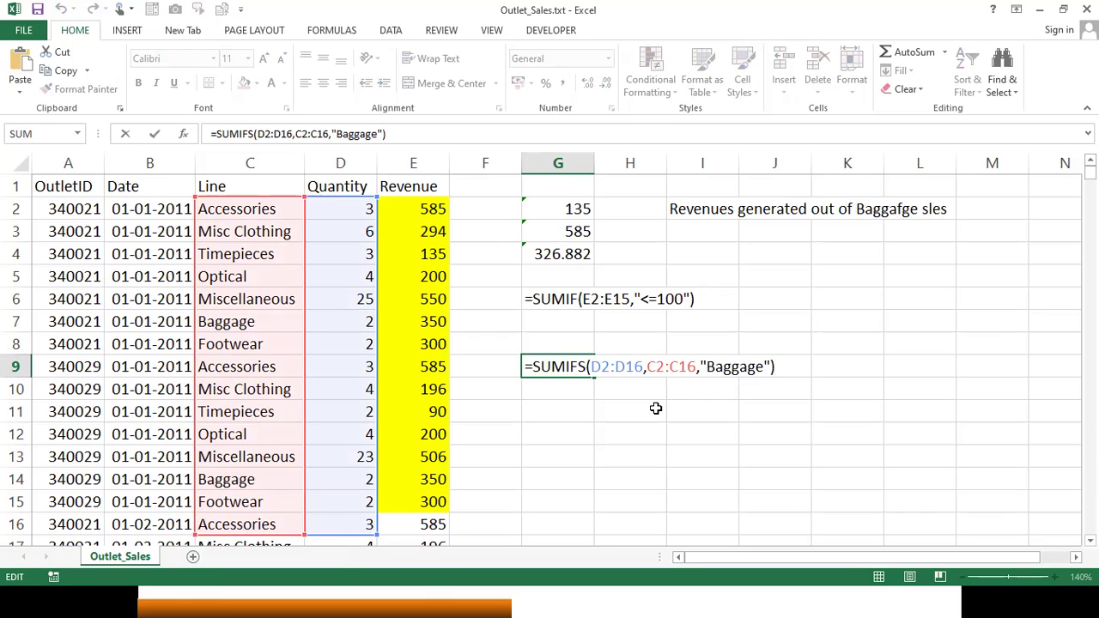
key("ctrl+Return")
Step: Enter the labels "Qty" in cell G8 and "Rev" in cell H8
key("Right")
key("Up")
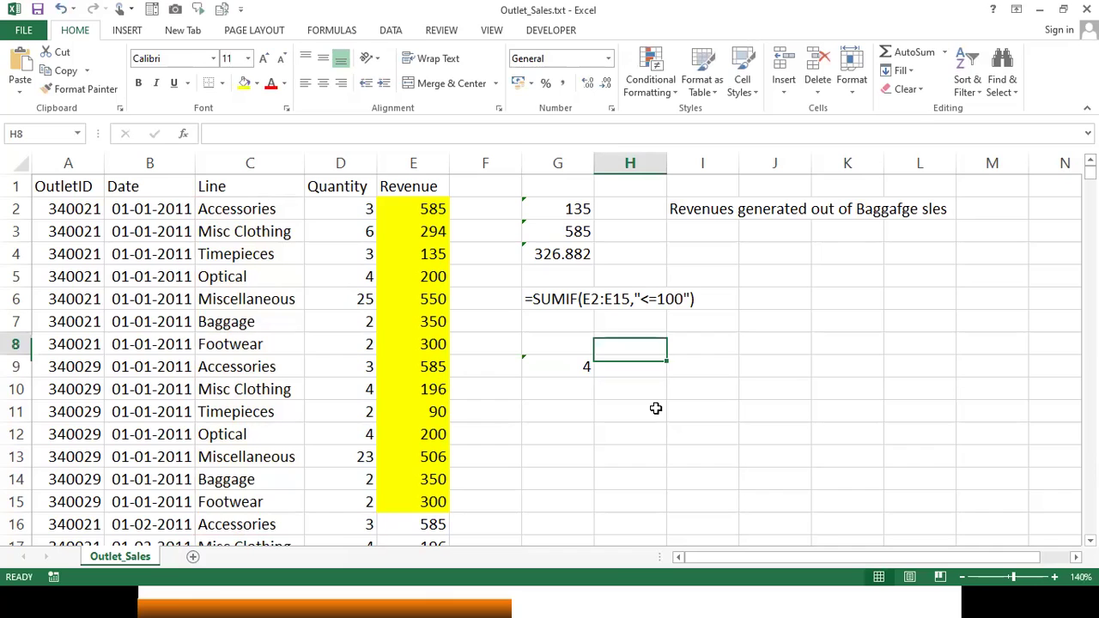
key("Left")
type("Qty")
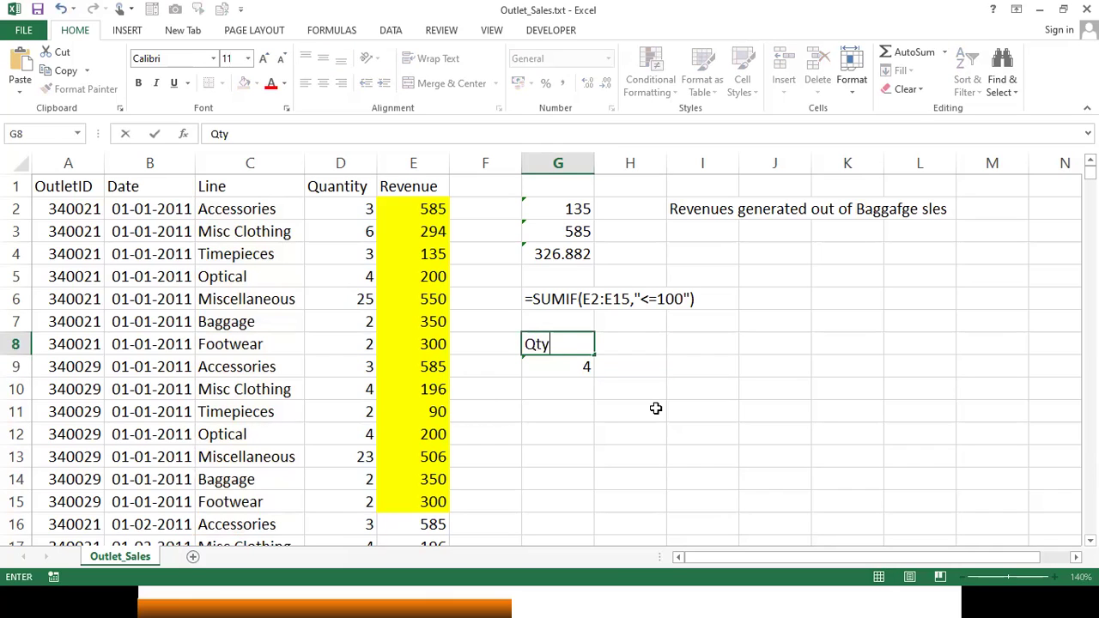
key("Tab")
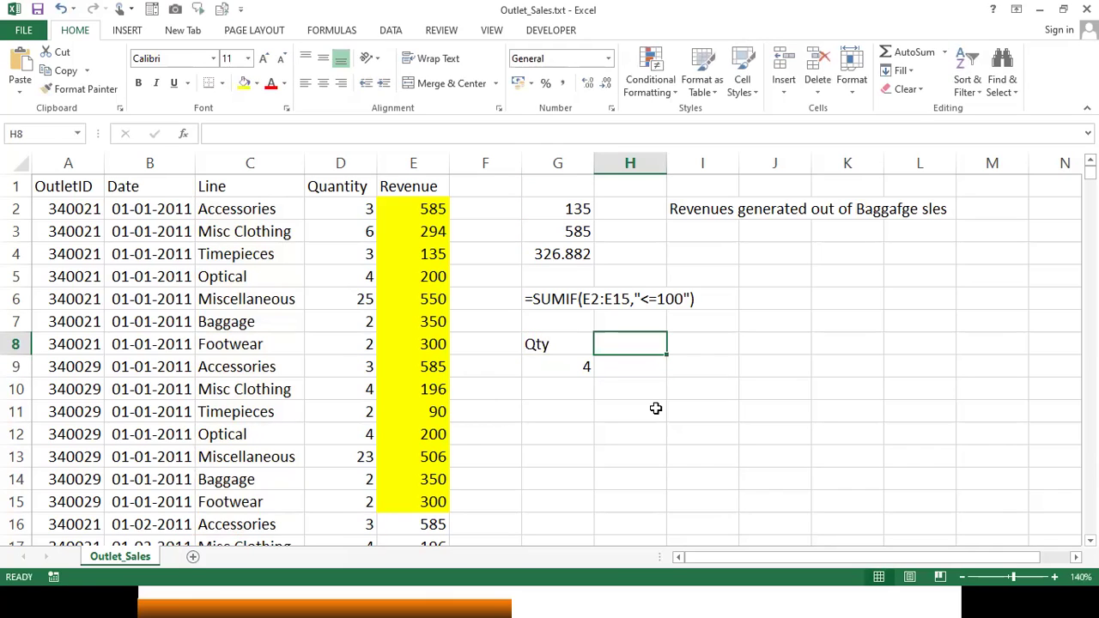
type("Rev")
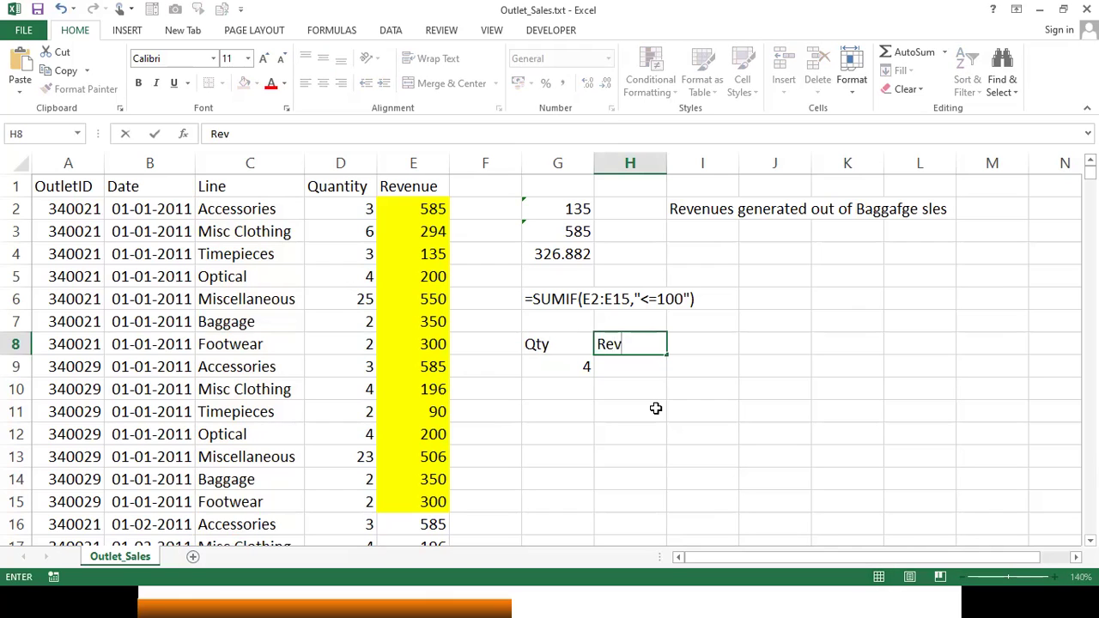
key("Return")
Step: Copy the SUMIFS expression from G9 and insert it as a formula in cell H9, keeping its ranges D2:D16 and C2:C16
key("Left")
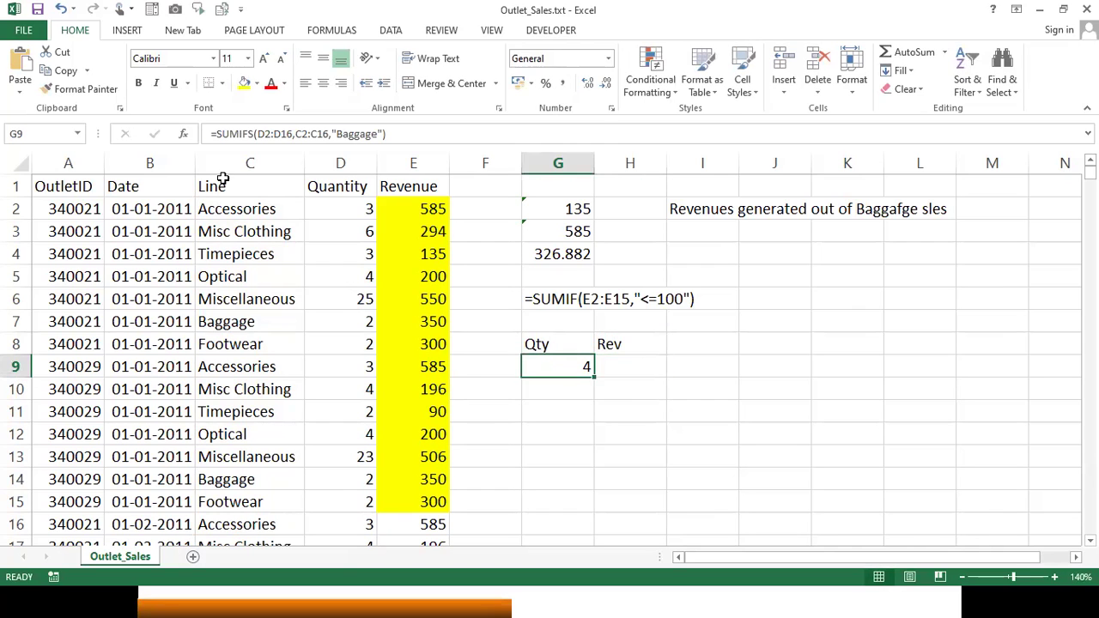
left_click(221, 134)
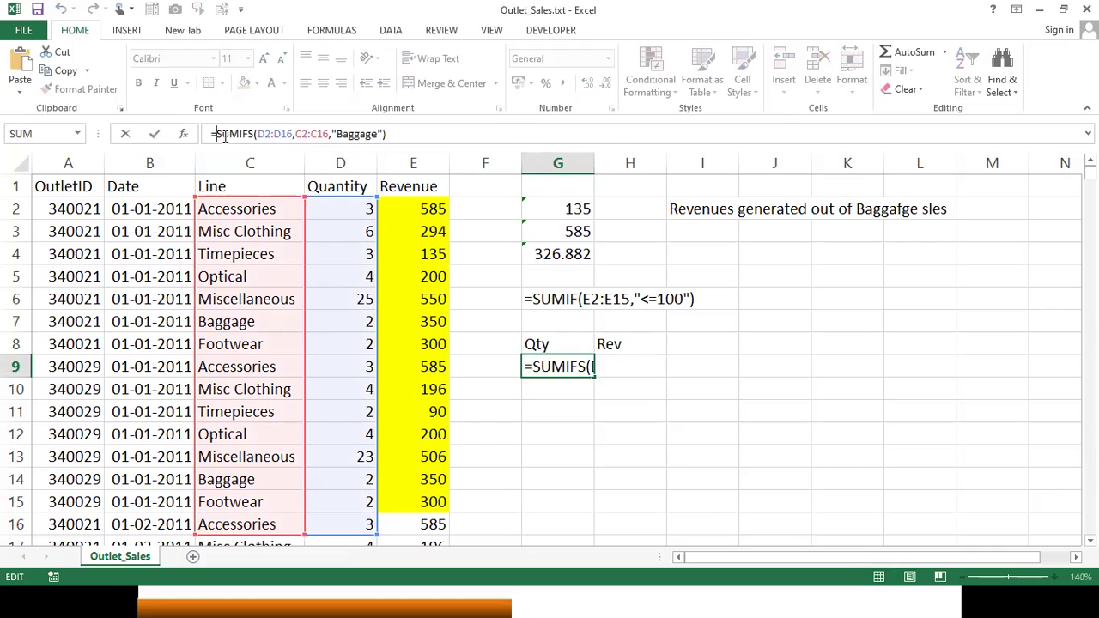
double_click(232, 134)
left_click_drag(419, 137, 429, 136)
key("ctrl+c")
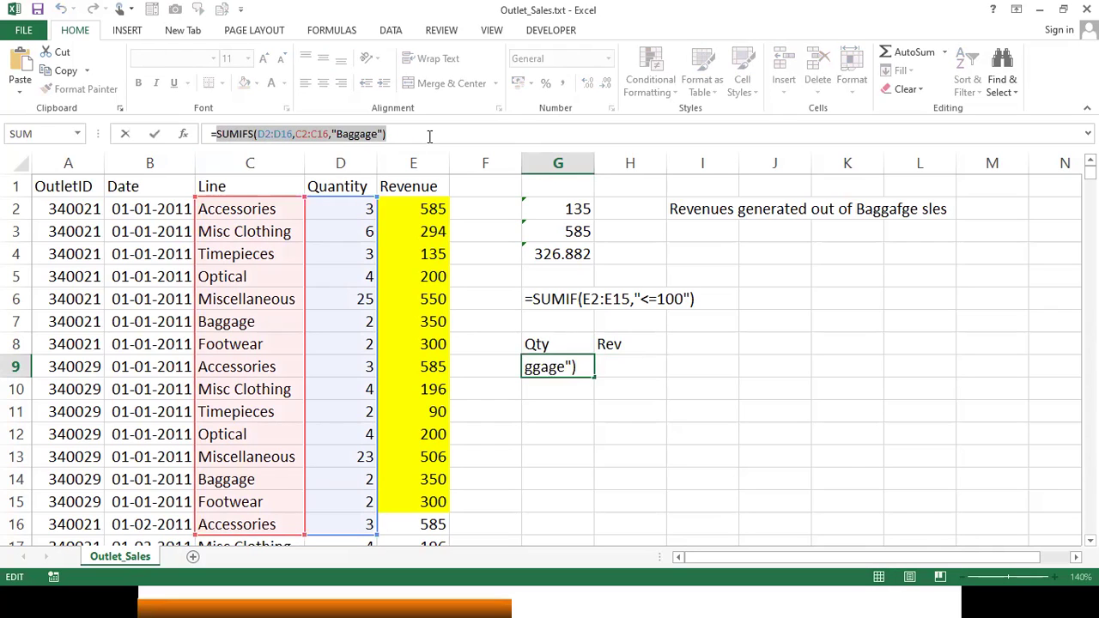
key("Escape")
left_click(621, 366)
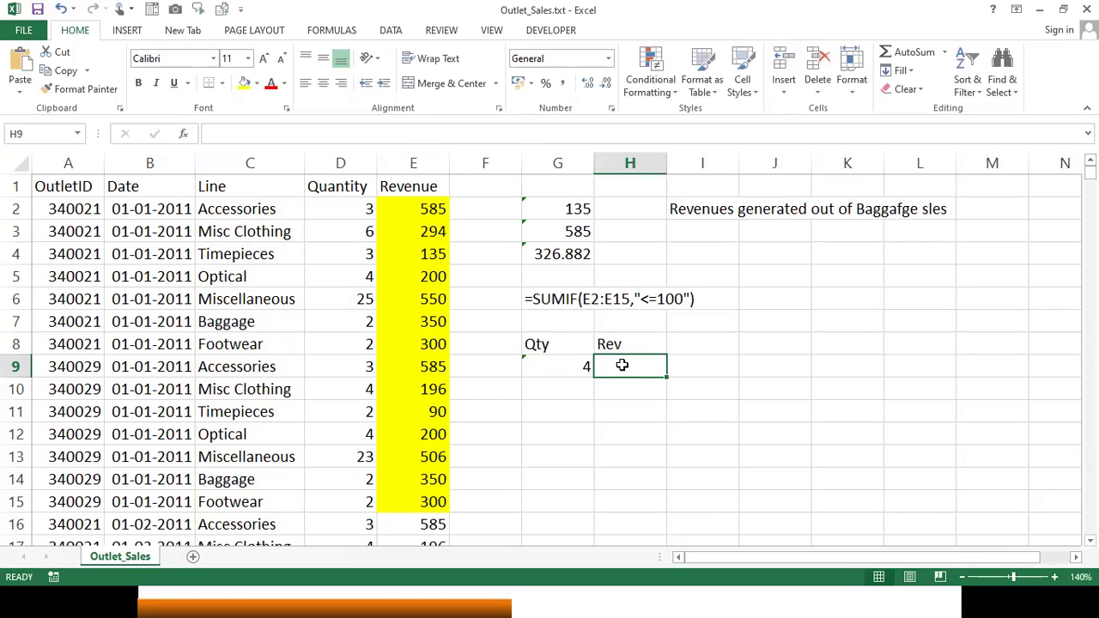
type("=")
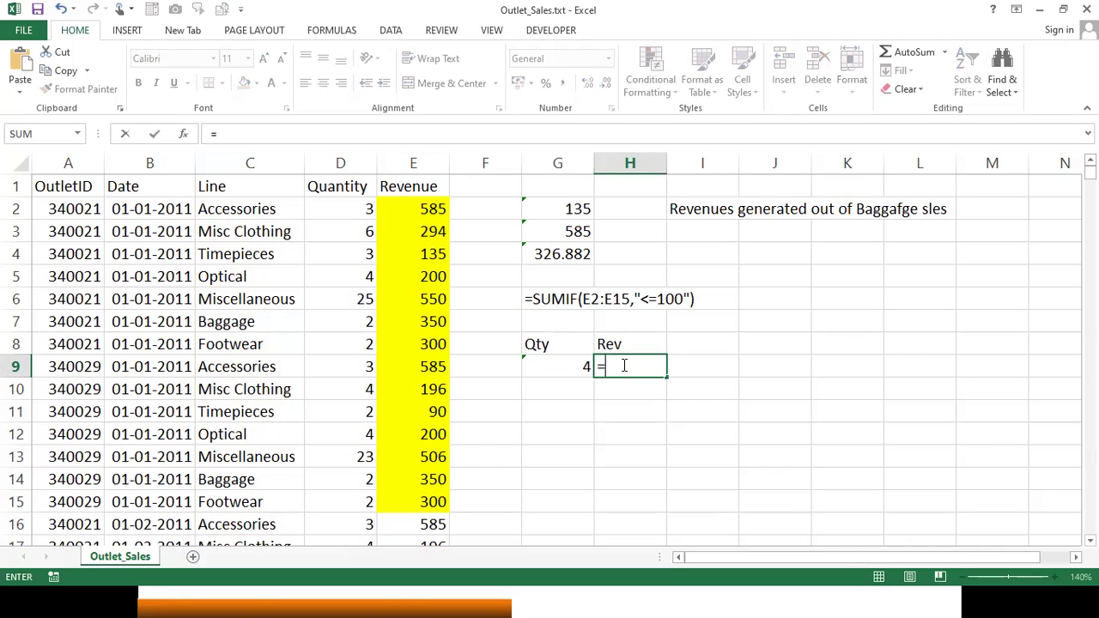
key("ctrl+v")
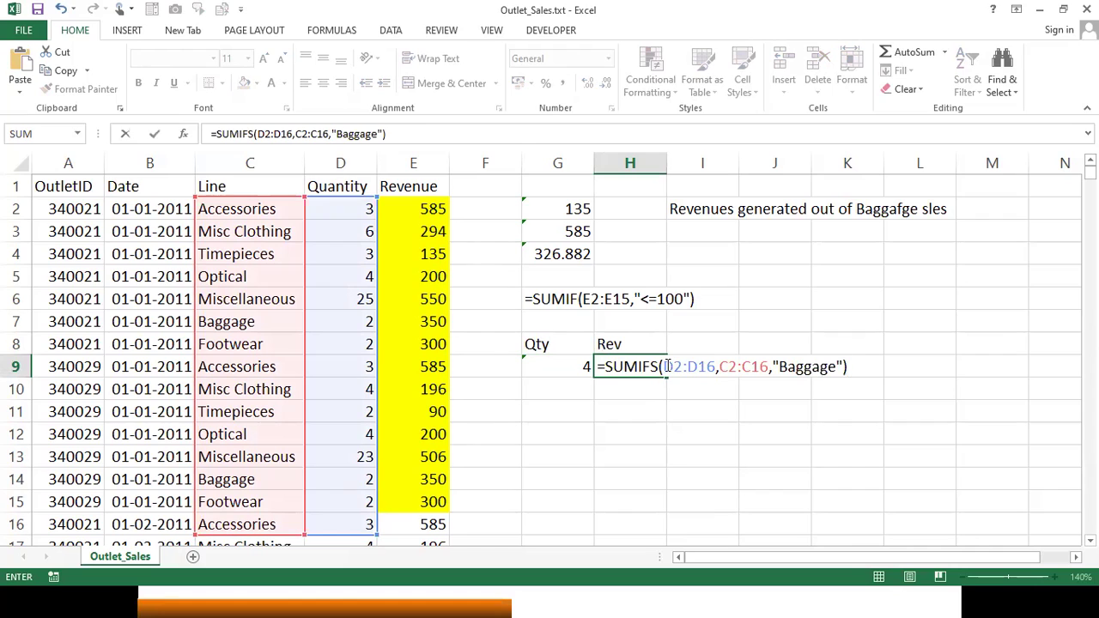
Step: Change the sum range of the SUMIFS formula in H9 to the Revenue cells E2:E16
left_click_drag(663, 367, 715, 366)
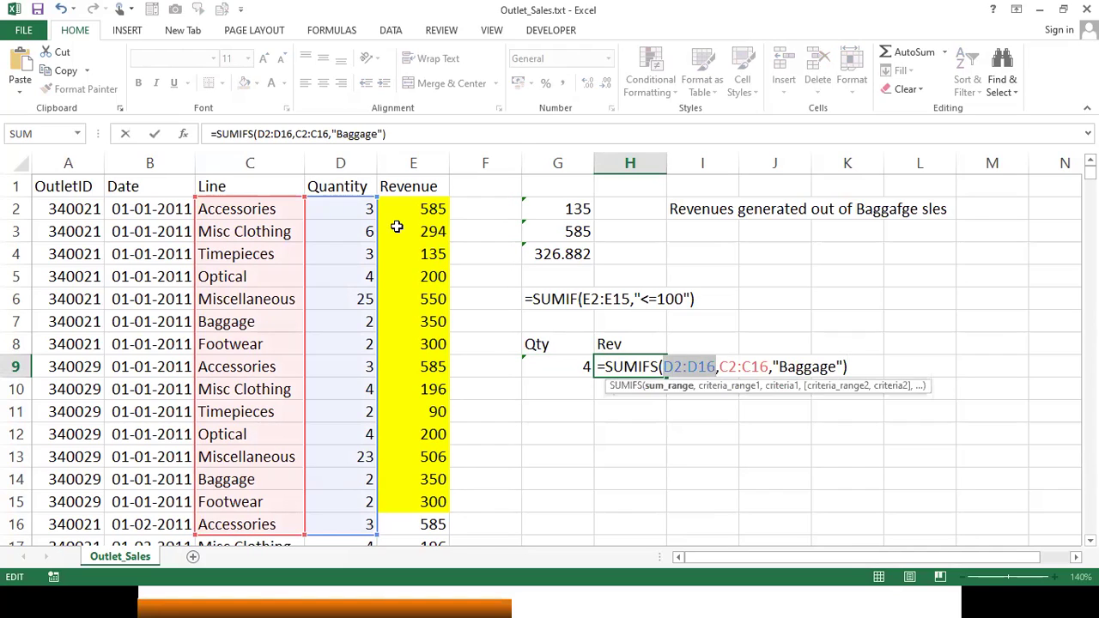
left_click_drag(409, 208, 429, 524)
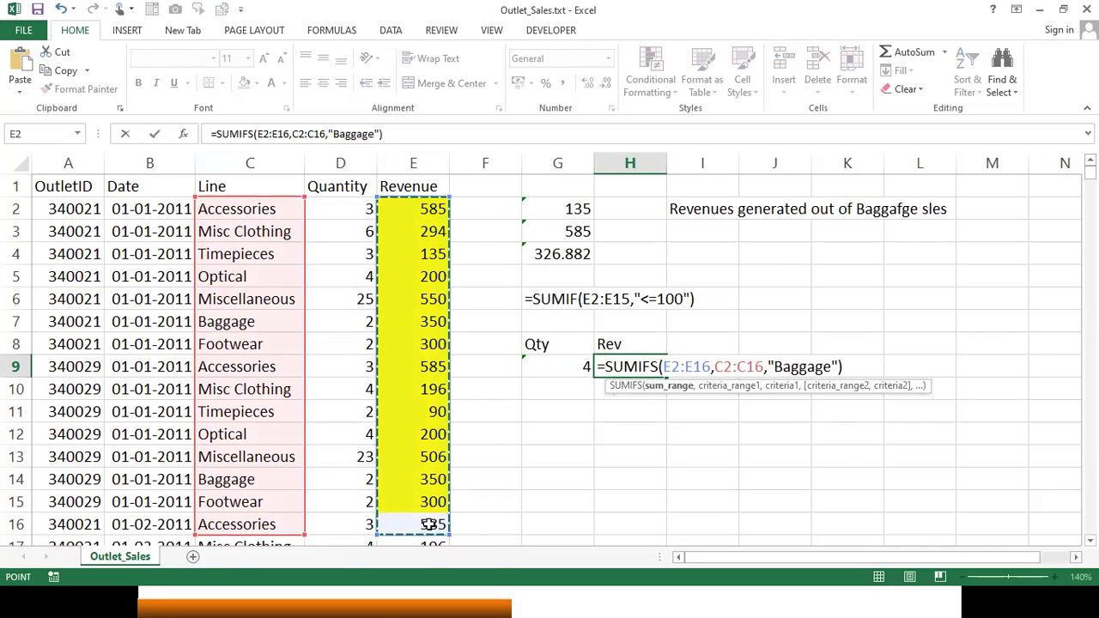
key("Return")
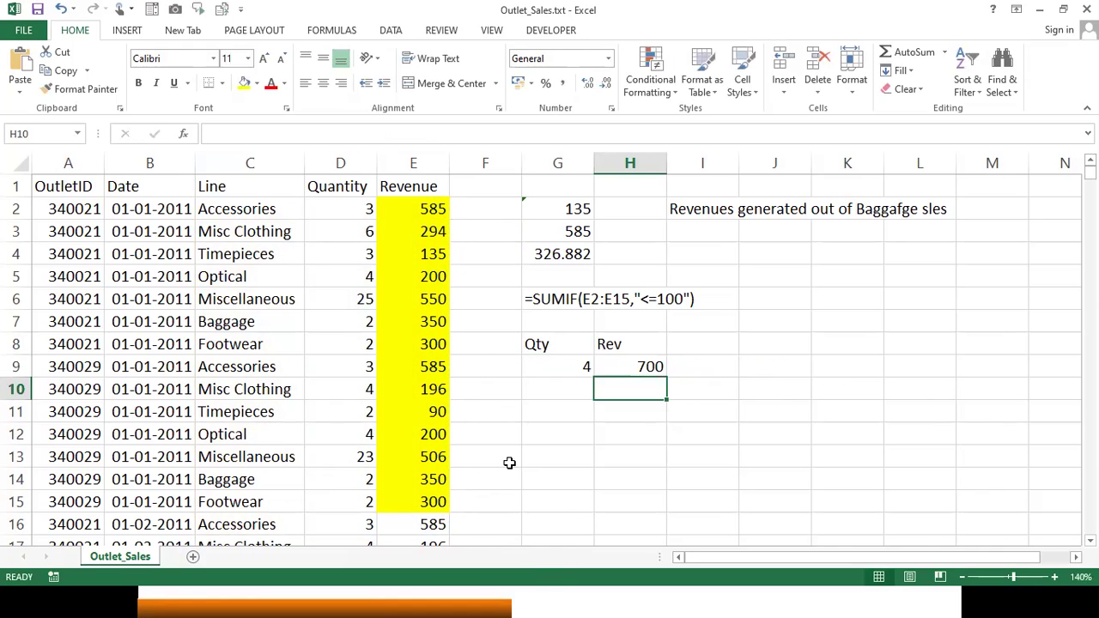
Step: Check the Baggage revenues in E7 and E14, and set E14 to 400 to test the total in H9
left_click(435, 321)
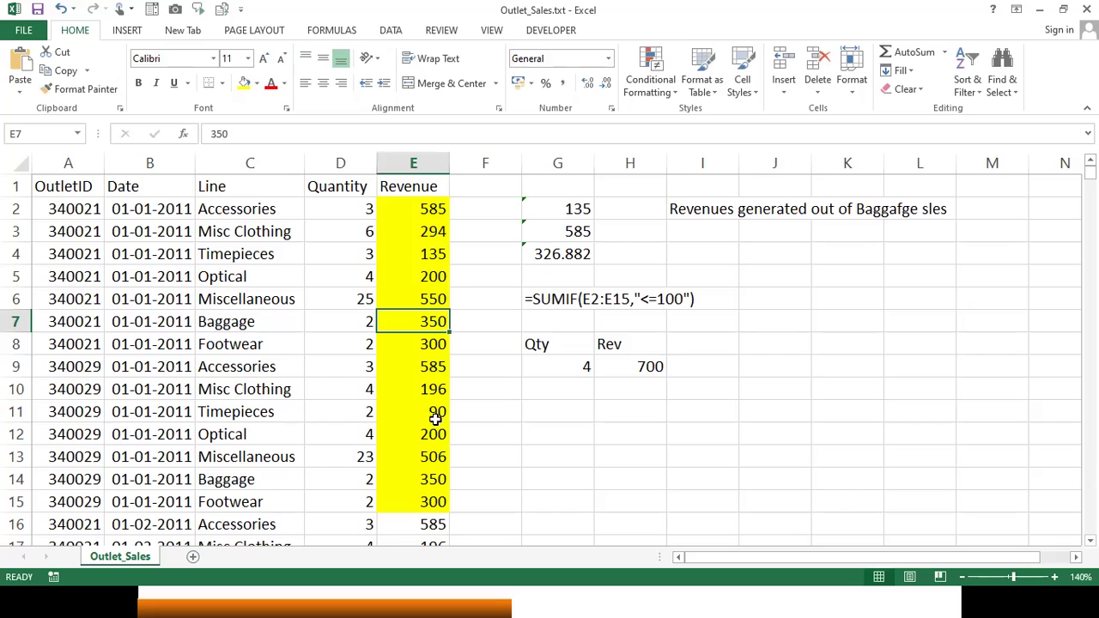
left_click(437, 480)
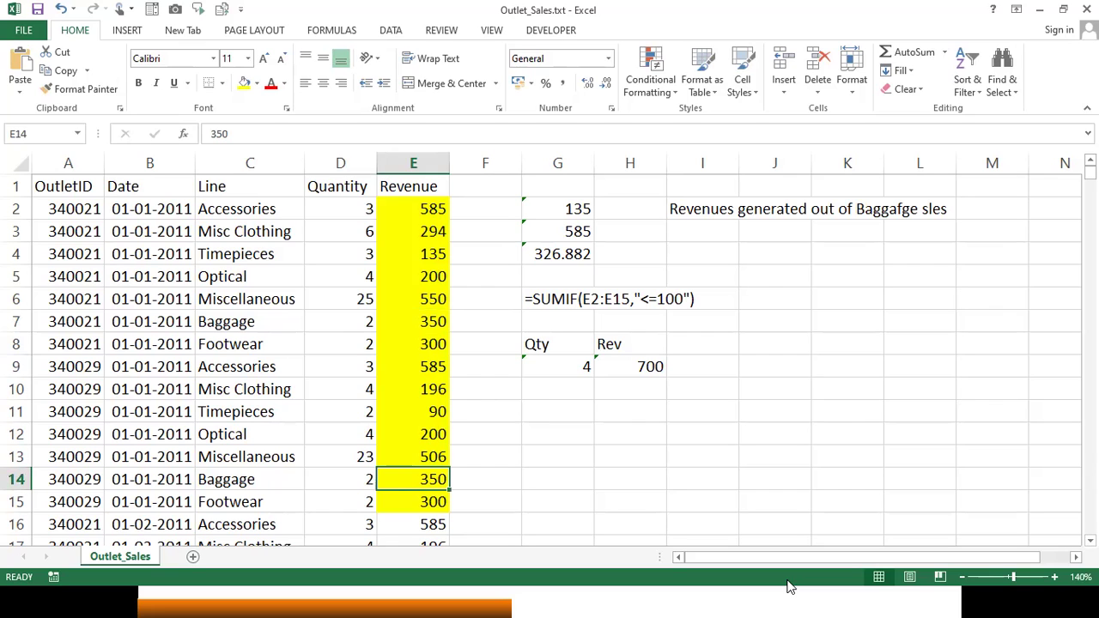
type("400")
key("Return")
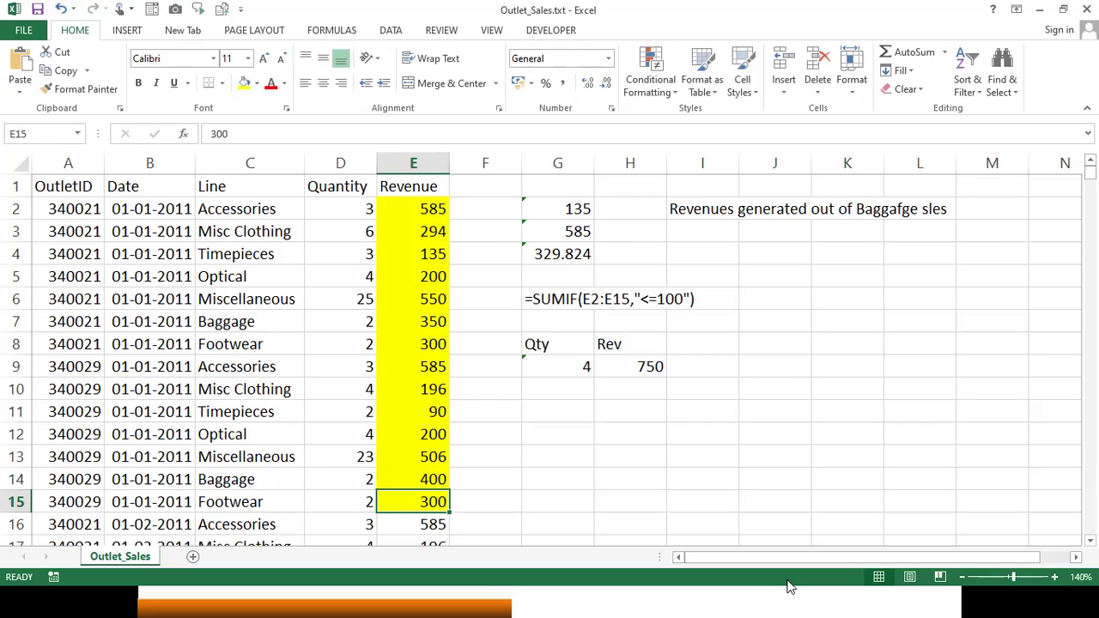
Step: Check the SUMIFS formula behind the Baggage revenue total in H9
key("Right")
key("Right")
key("Up")
key("Up")
key("Up")
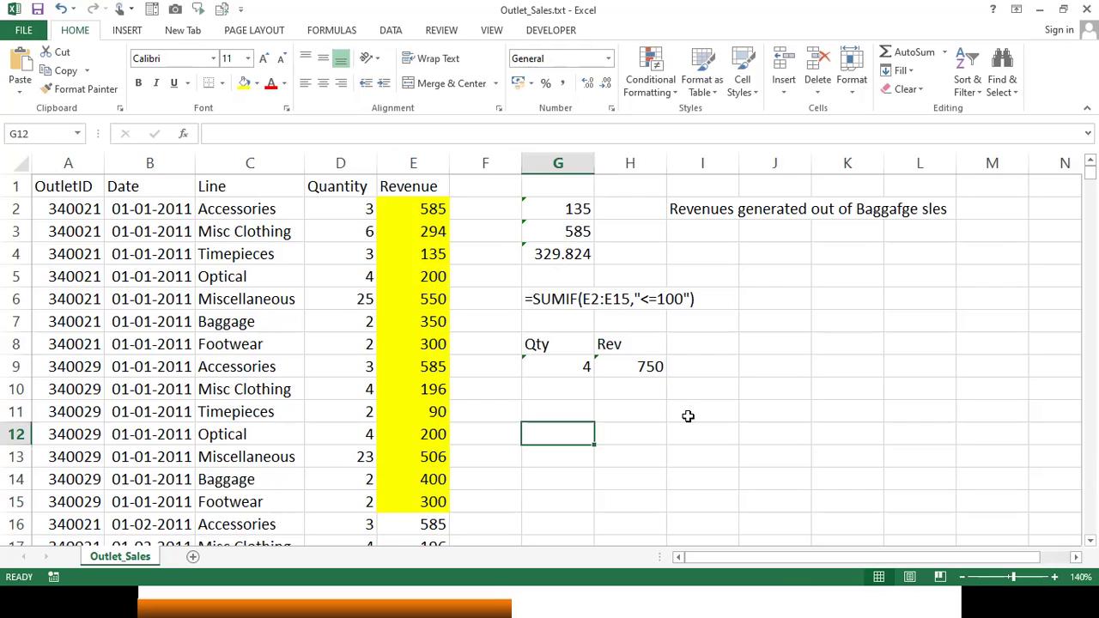
left_click(641, 366)
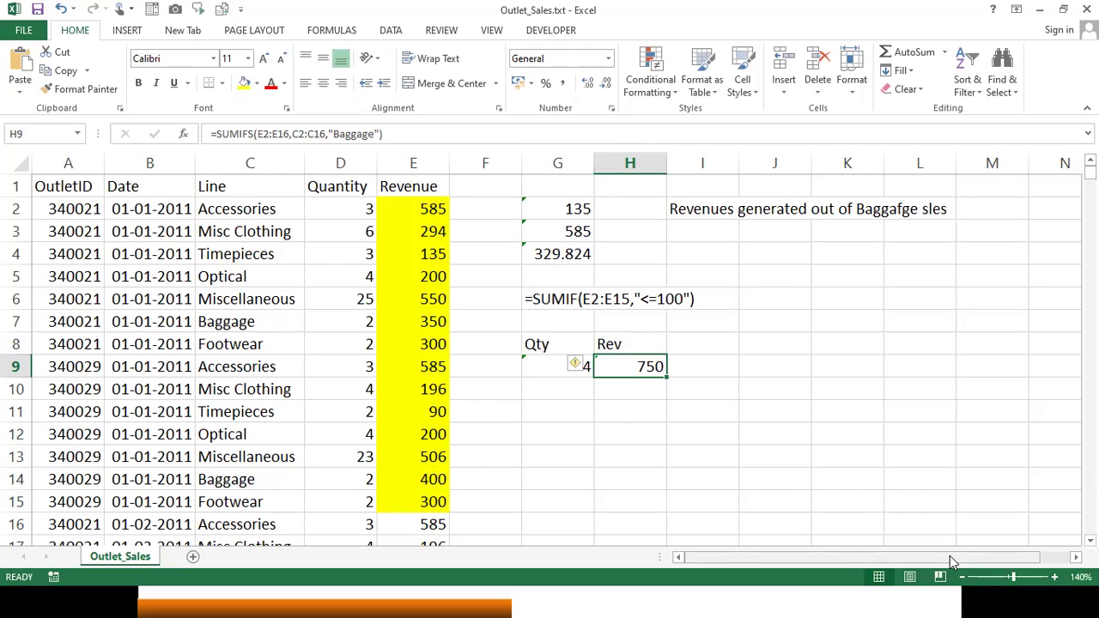
Step: Insert blank columns at column G until the earlier summary results are shifted beyond the visible columns
key("Left")
key("Left")
key("Right")
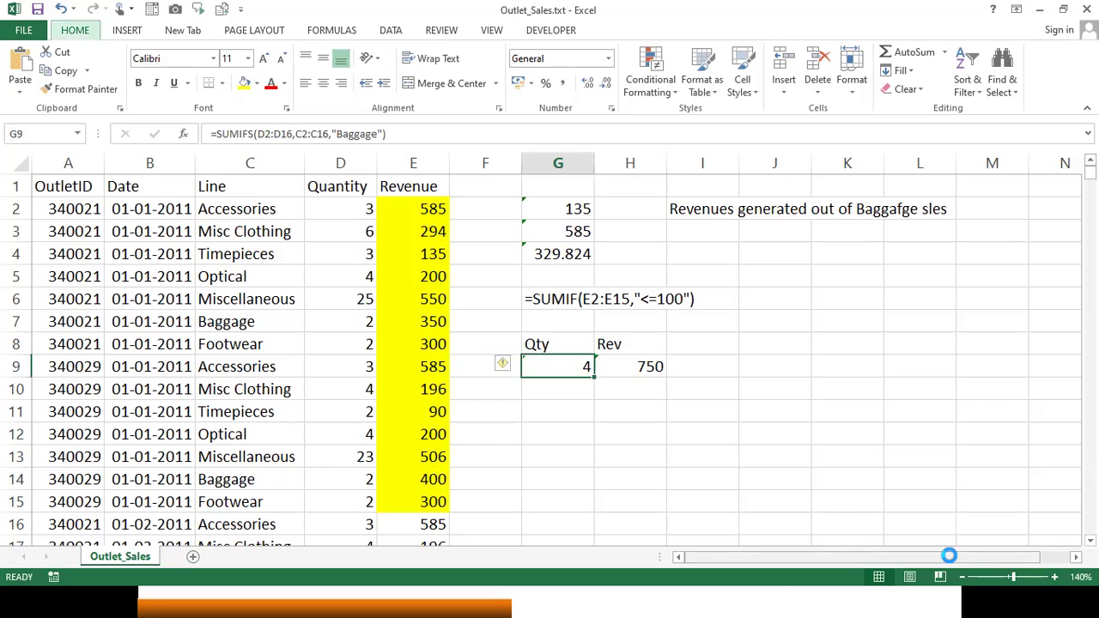
key("alt+i")
key("c")
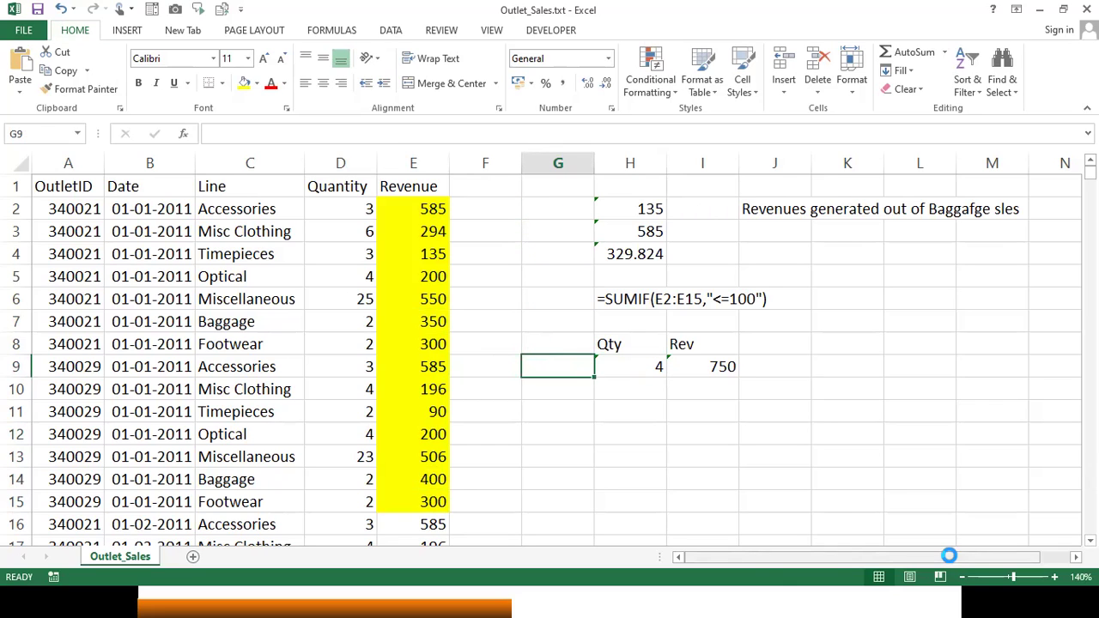
key("alt+i")
key("c")
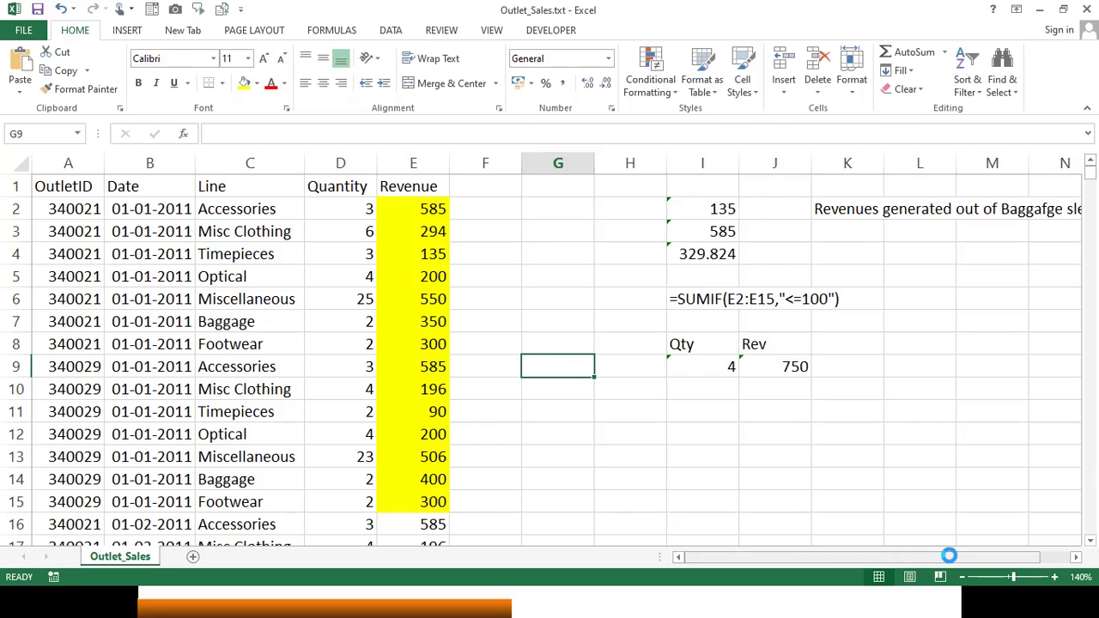
key("alt+i")
key("c")
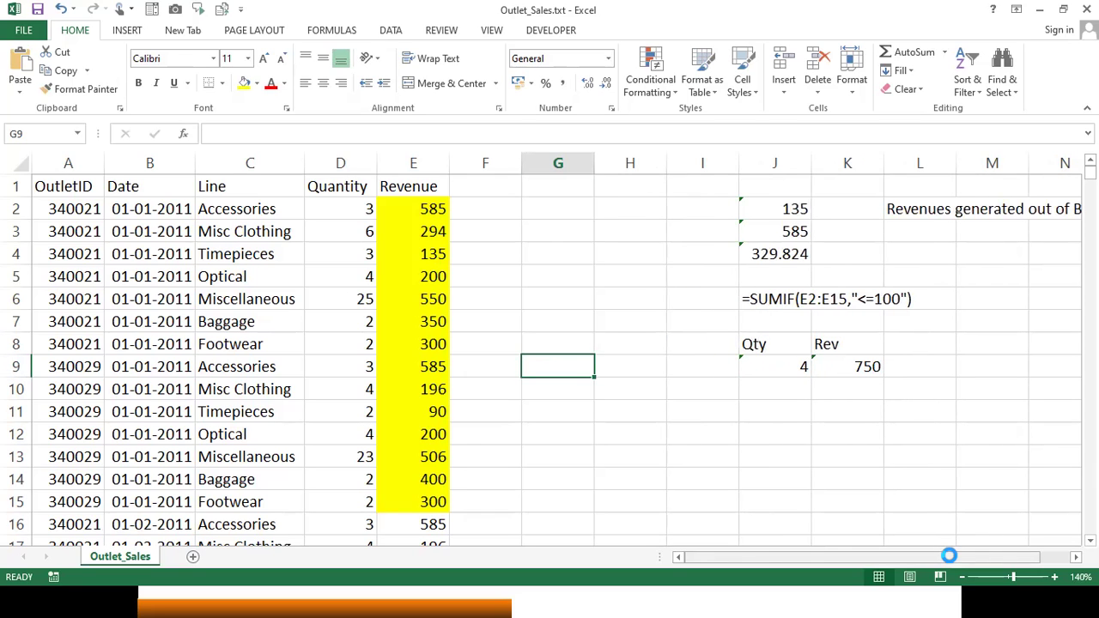
key("alt+i")
key("c")
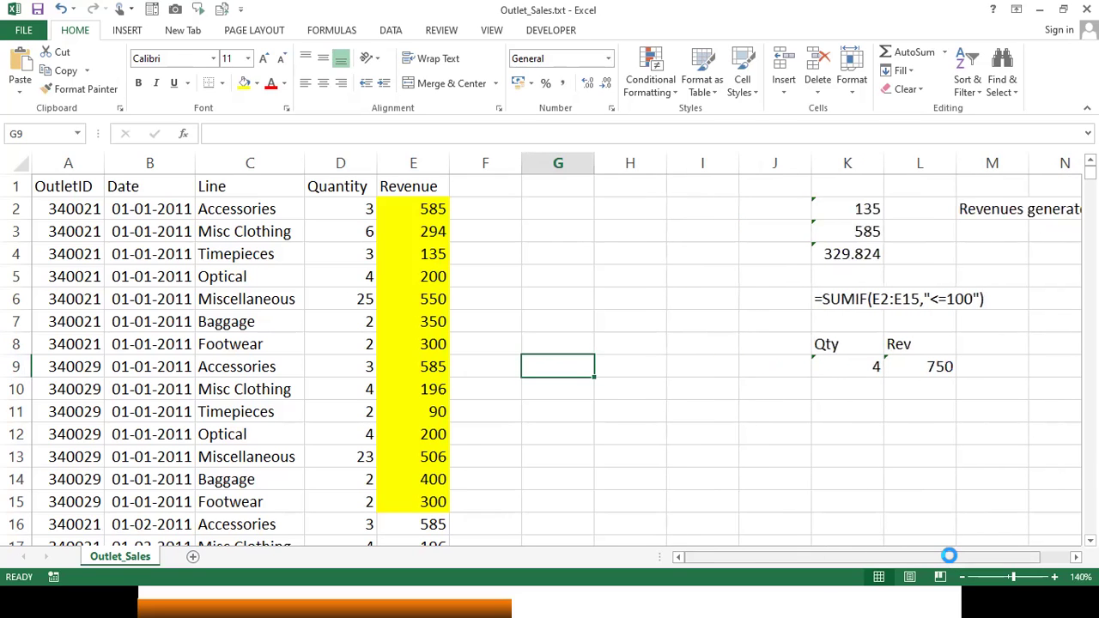
key("alt+i")
key("c")
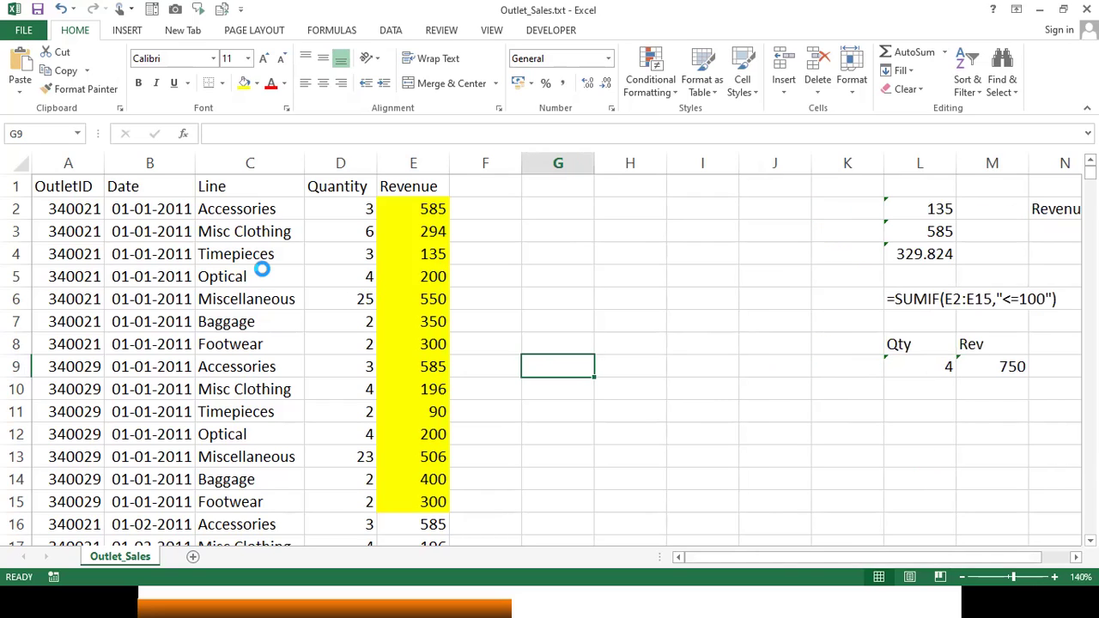
key("alt+i")
key("c")
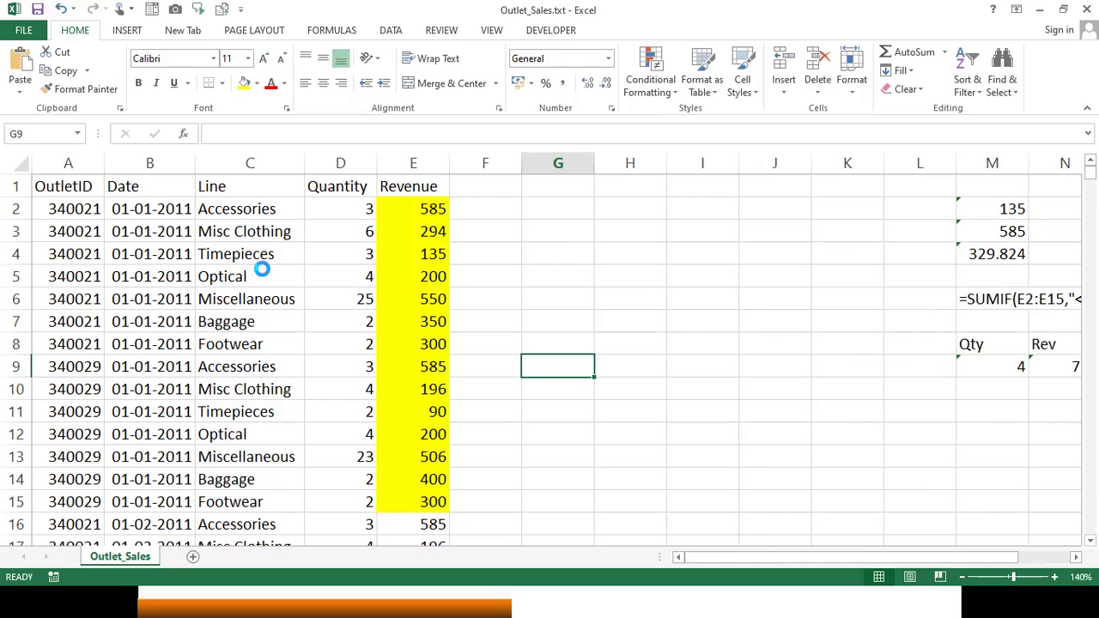
key("alt+i")
key("c")
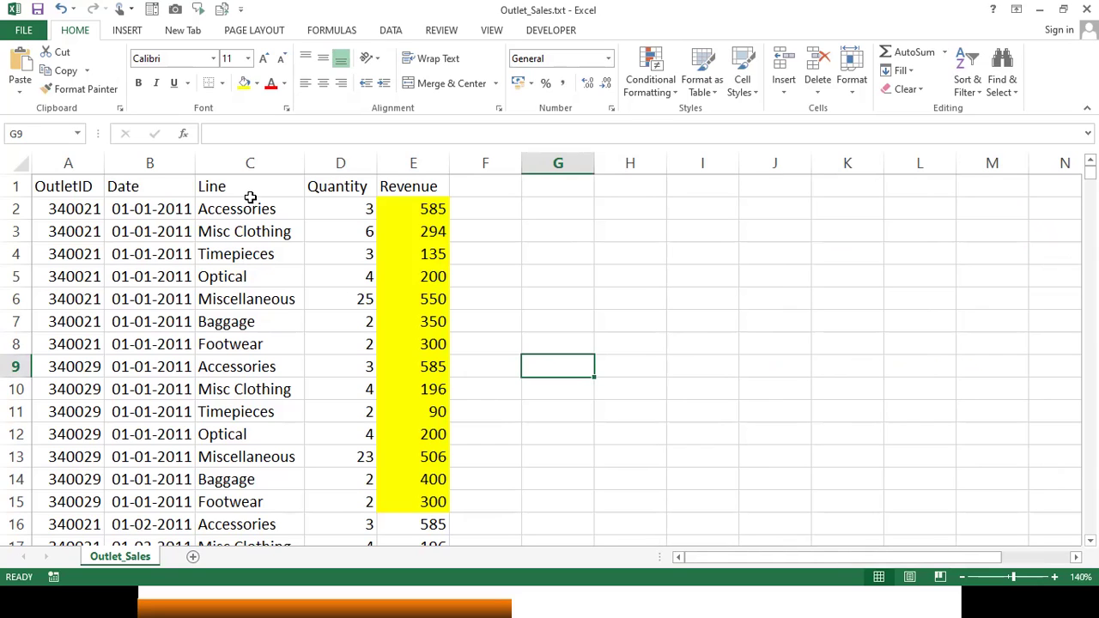
Step: Copy the Line entries in C2:C16 and paste them starting at cell G2
left_click_drag(255, 208, 261, 518)
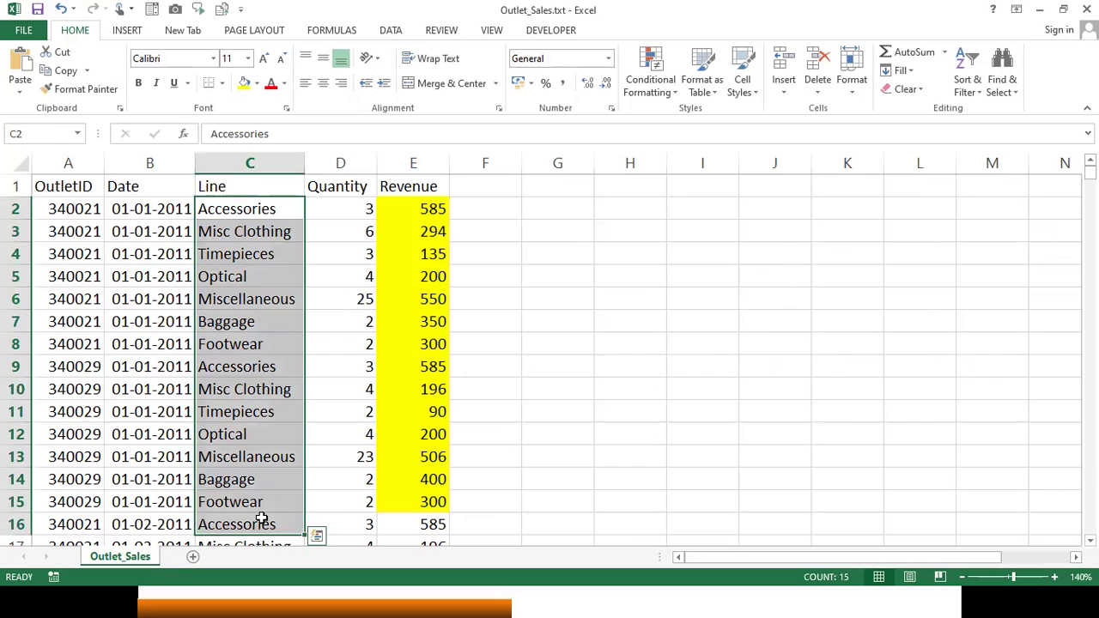
key("ctrl+c")
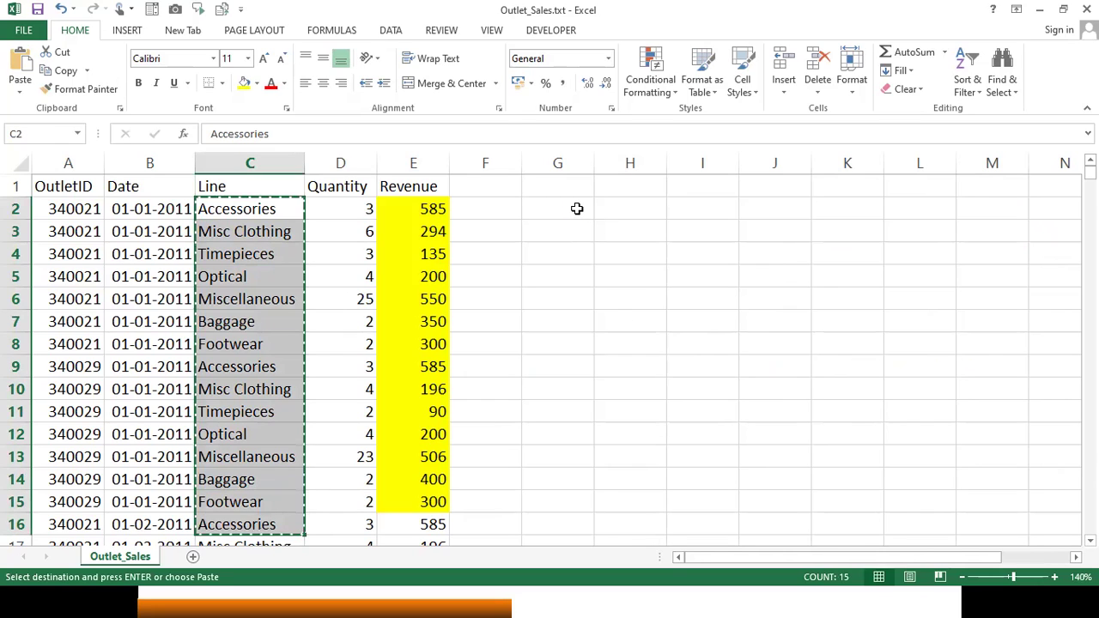
left_click(577, 208)
key("ctrl+v")
key("Escape")
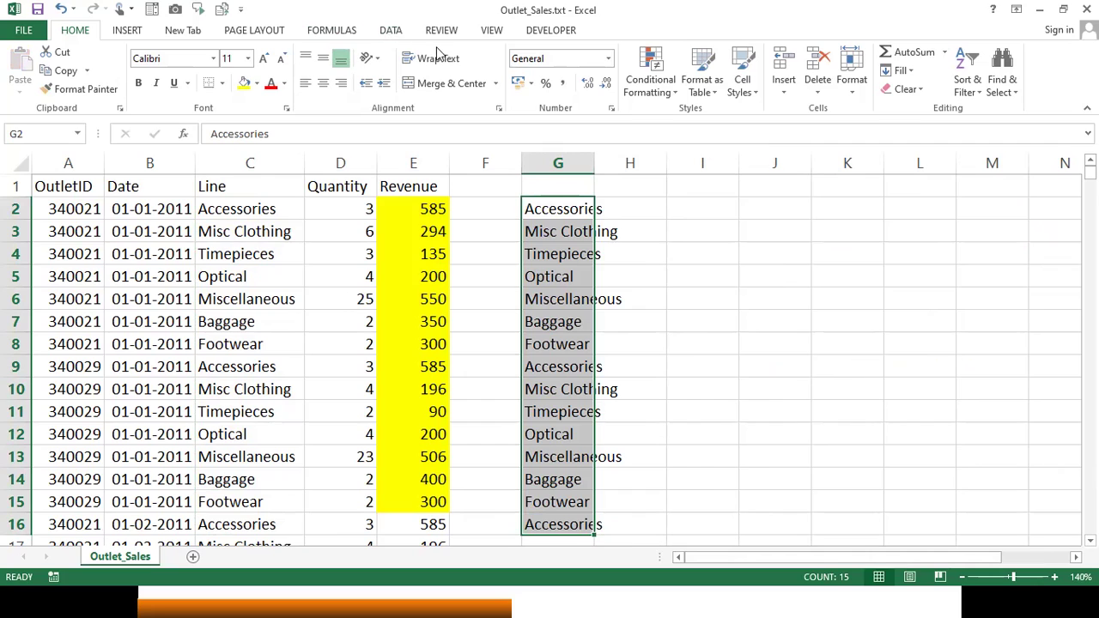
Step: Remove the duplicate Line entries from G2:G16, treating the data as having no header, and autofit column G
left_click(390, 32)
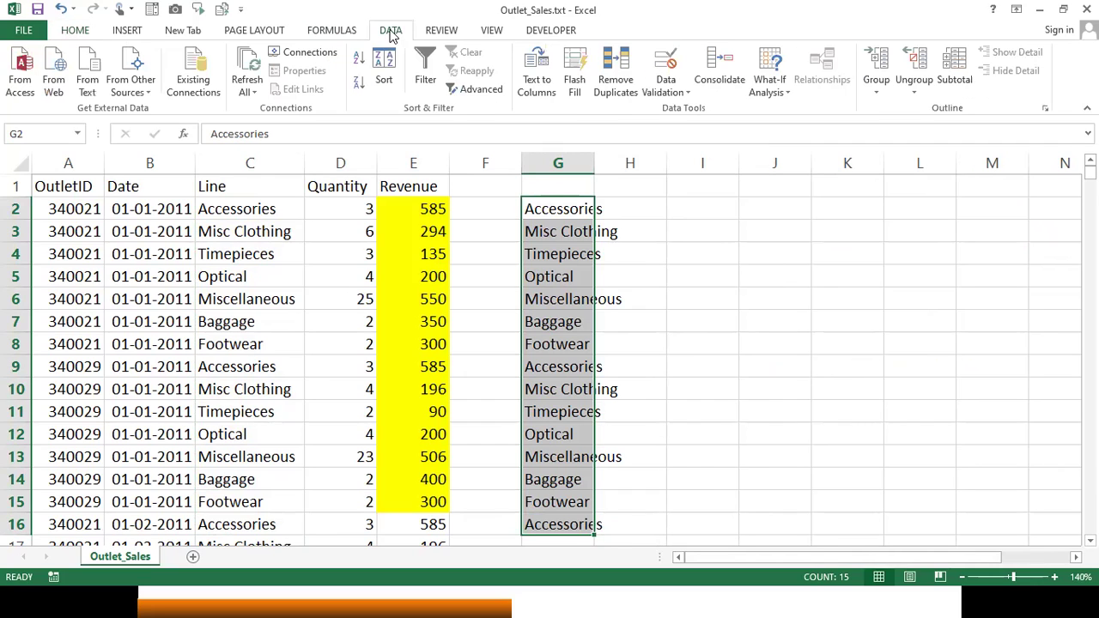
left_click(615, 79)
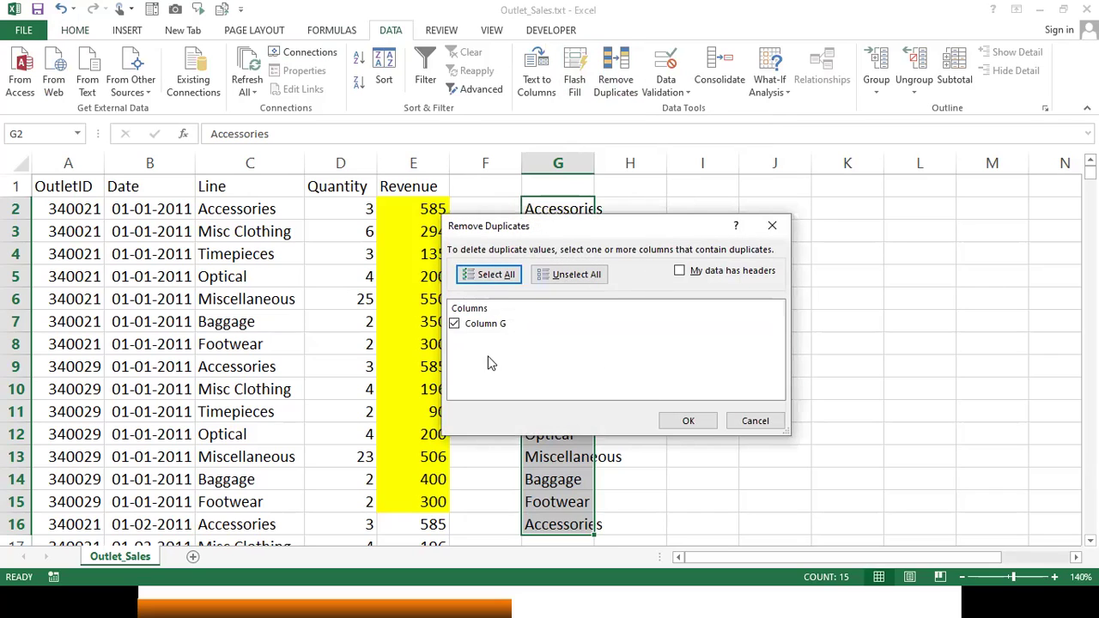
left_click(697, 420)
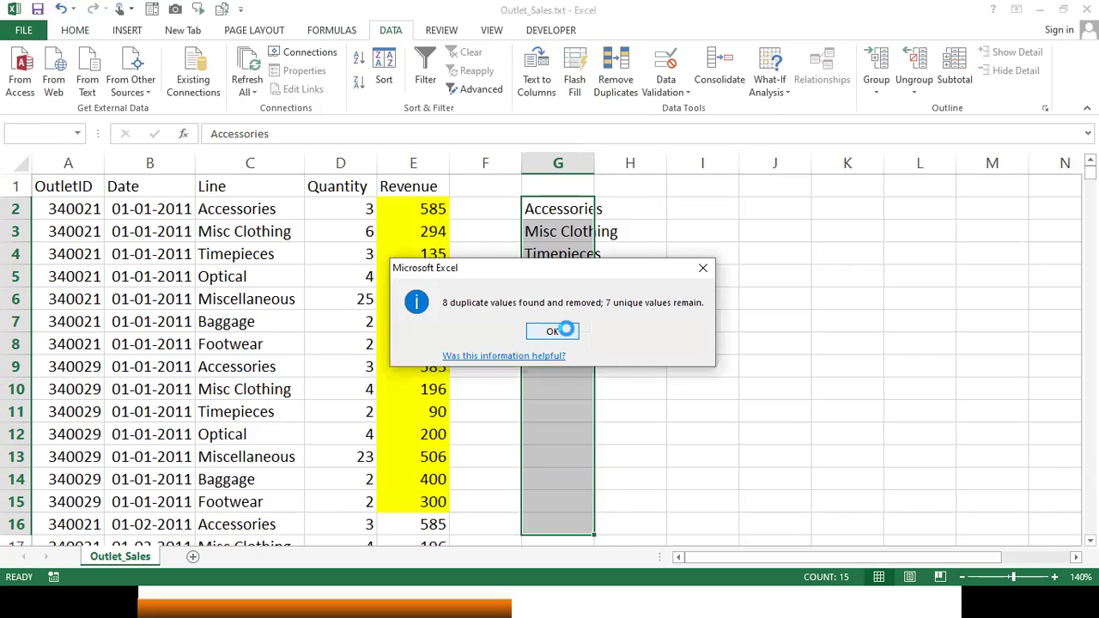
left_click(561, 330)
left_click(716, 379)
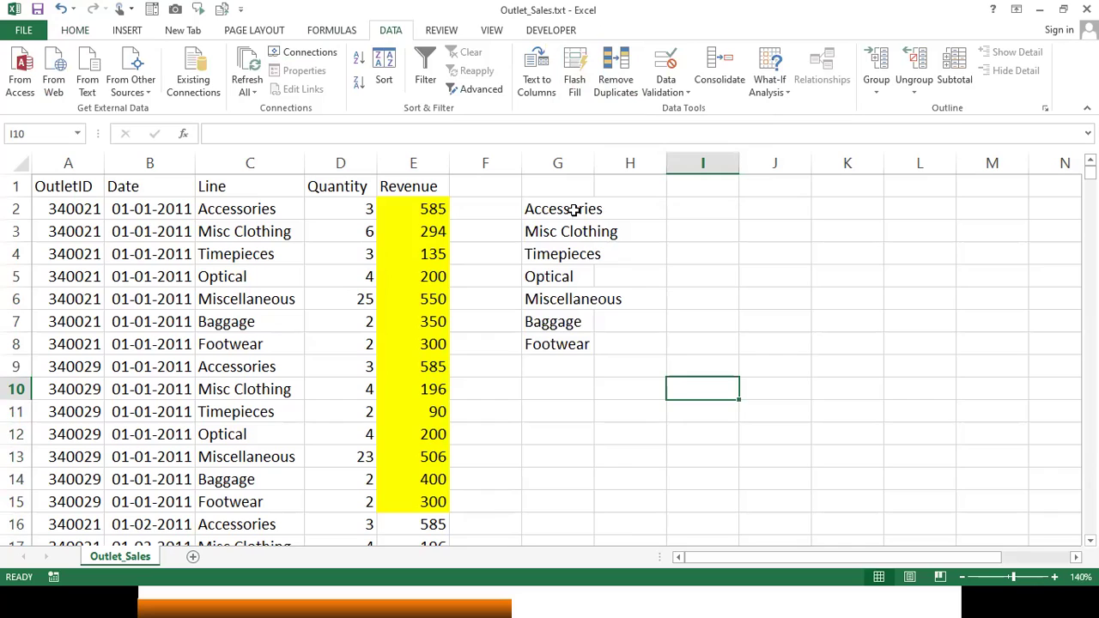
double_click(592, 164)
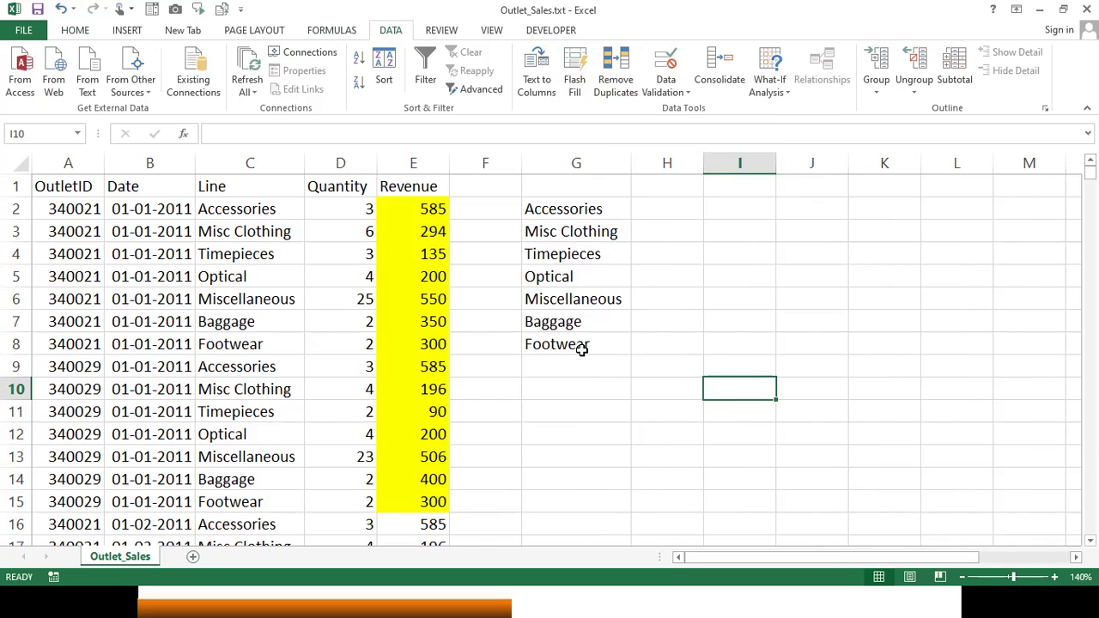
Step: Enter =SUMIFS(E2:E16,C2:C16,G2) in cell H2 to total the revenue for Accessories
left_click(665, 191)
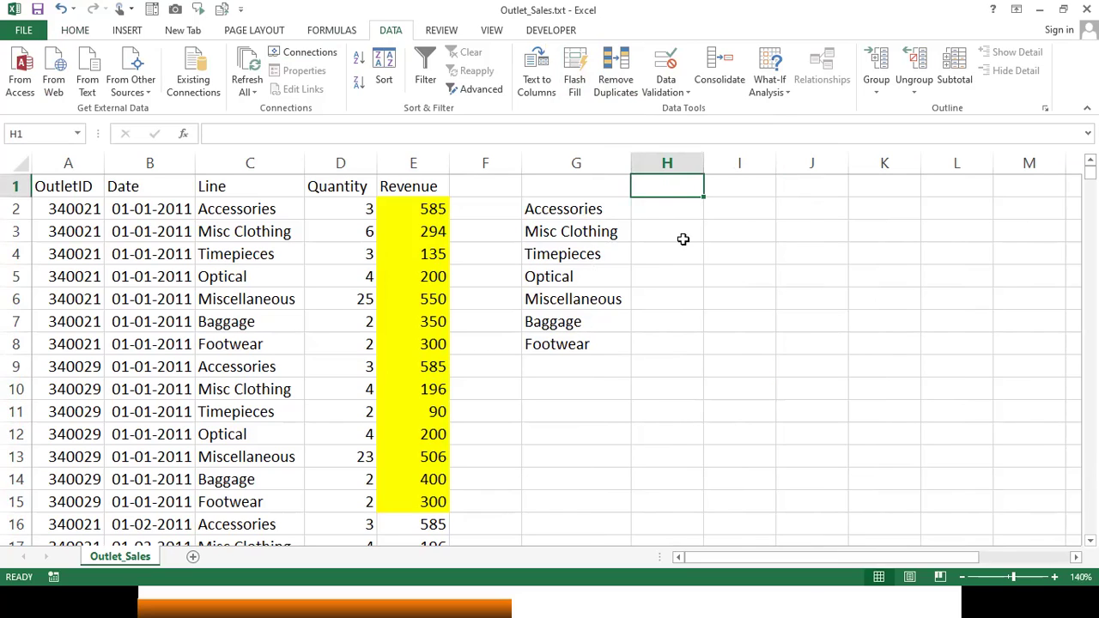
key("Down")
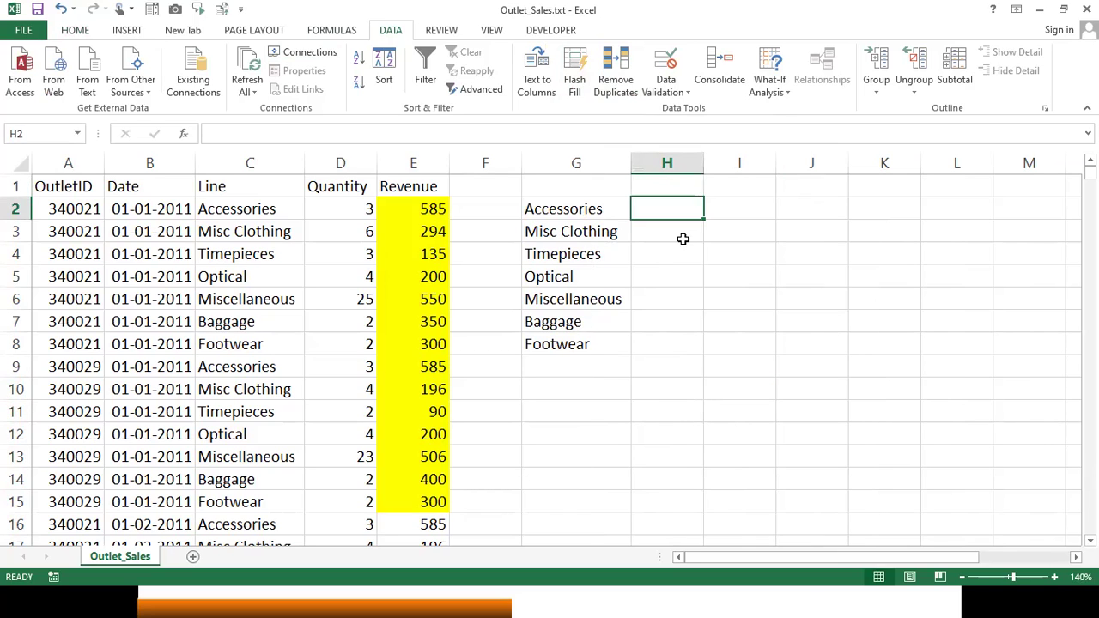
type("=")
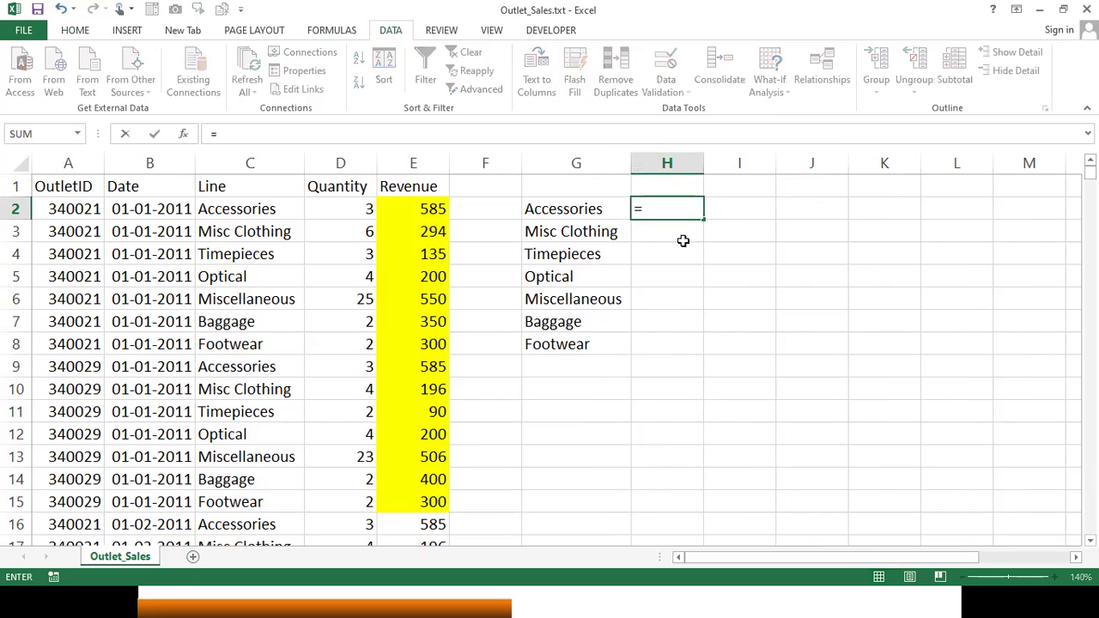
type("su")
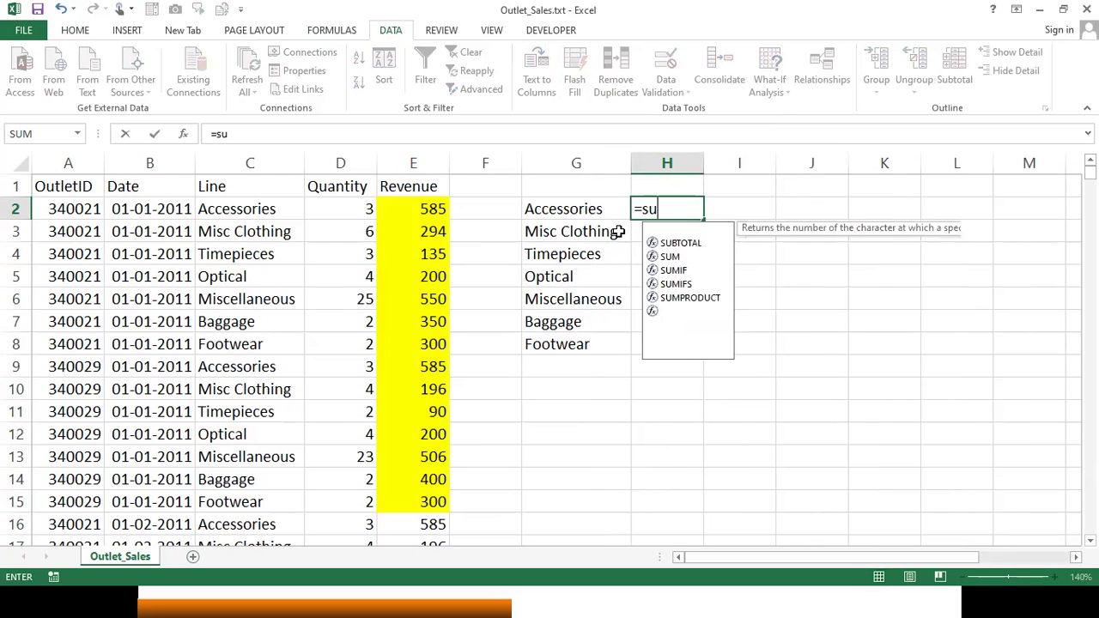
type("mifs(")
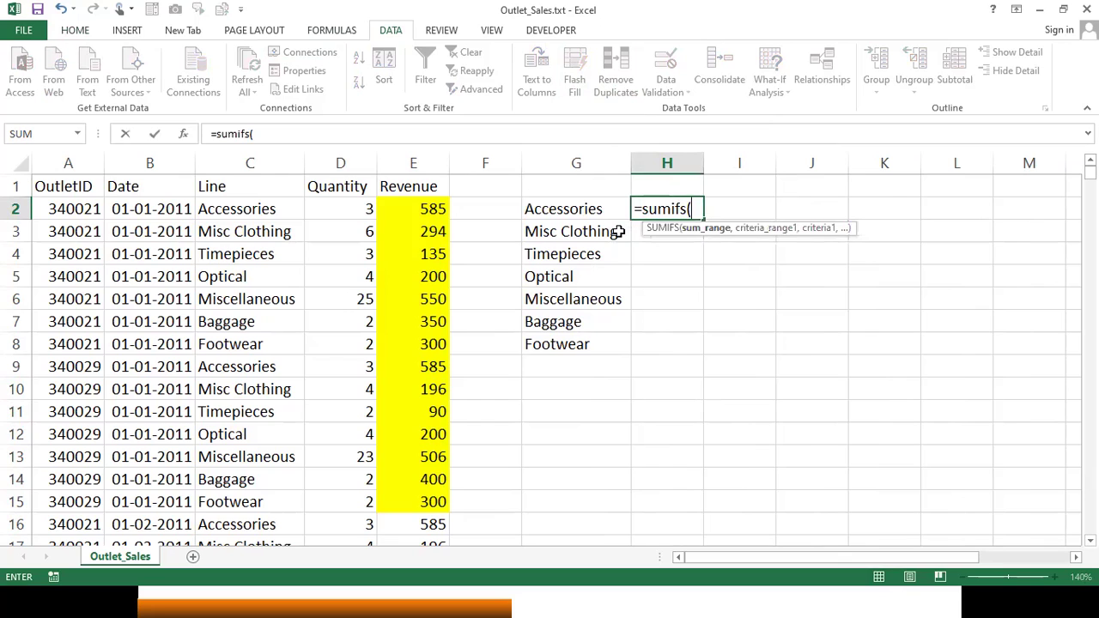
left_click_drag(430, 210, 441, 520)
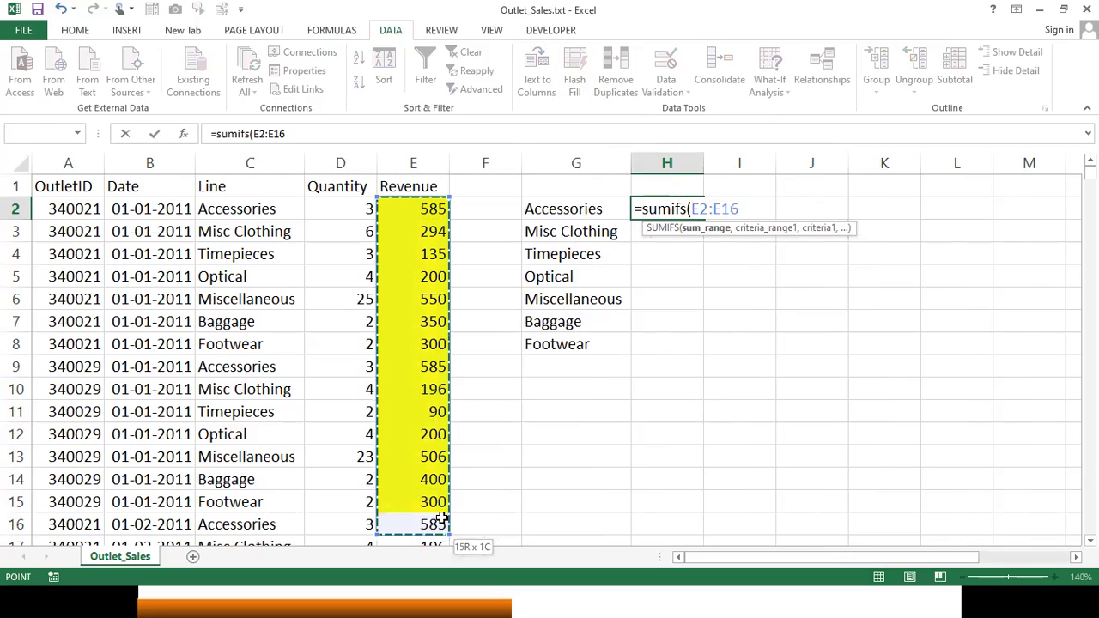
type(",")
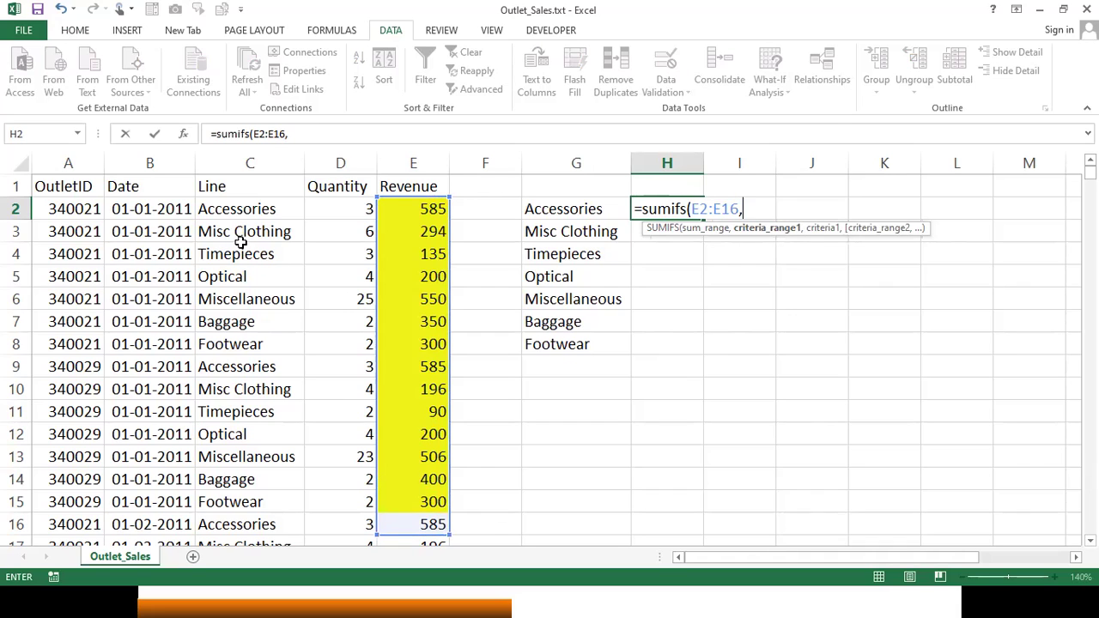
left_click_drag(258, 209, 282, 524)
type(",")
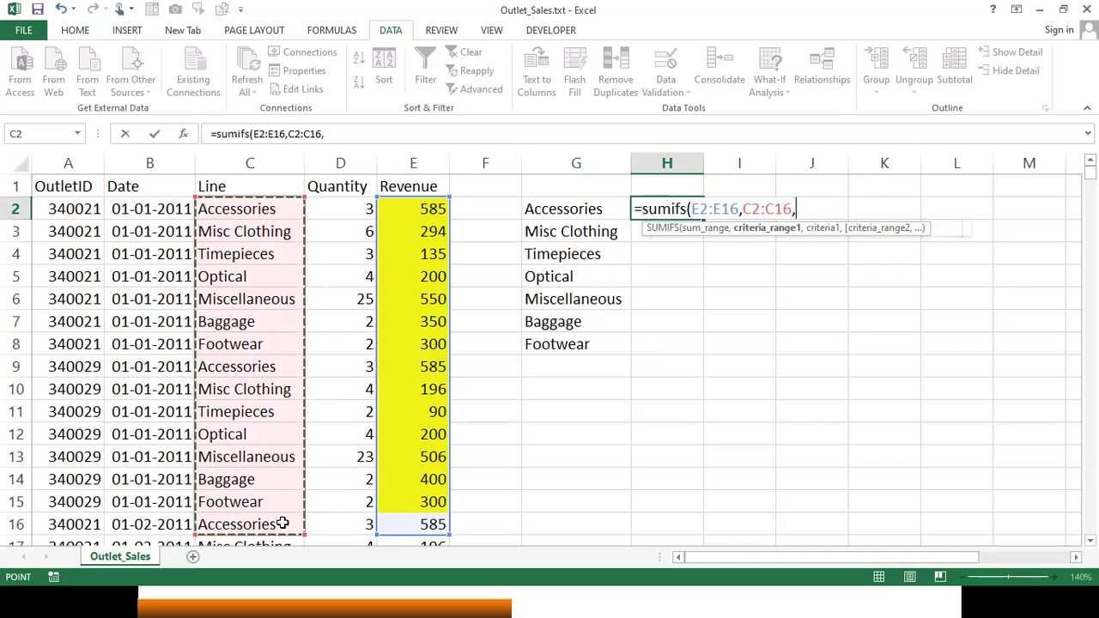
left_click(582, 208)
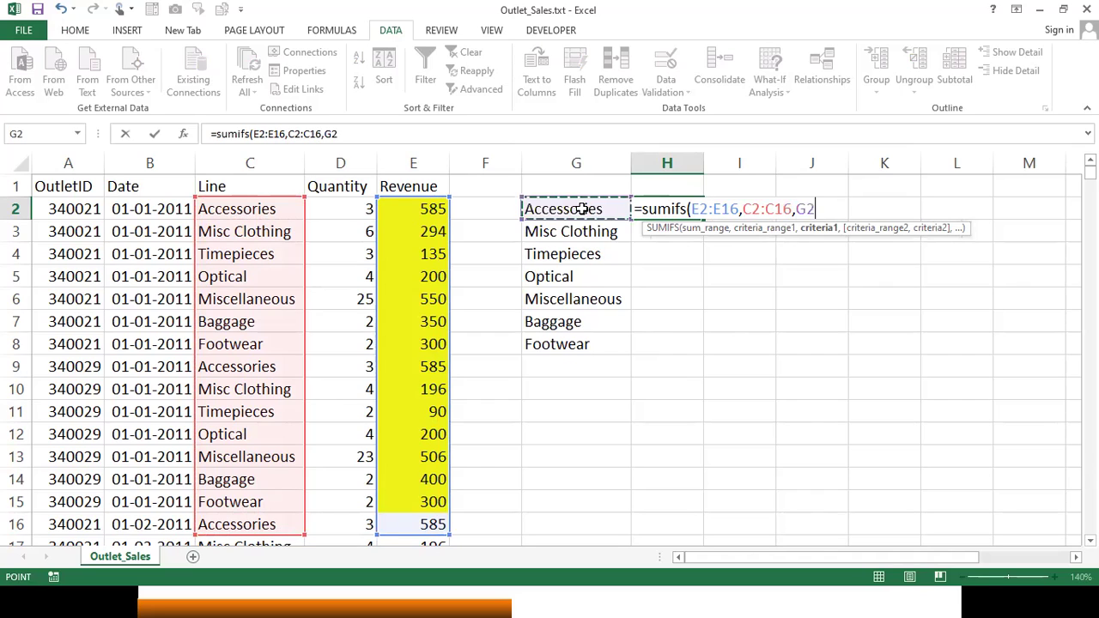
type(")")
key("Return")
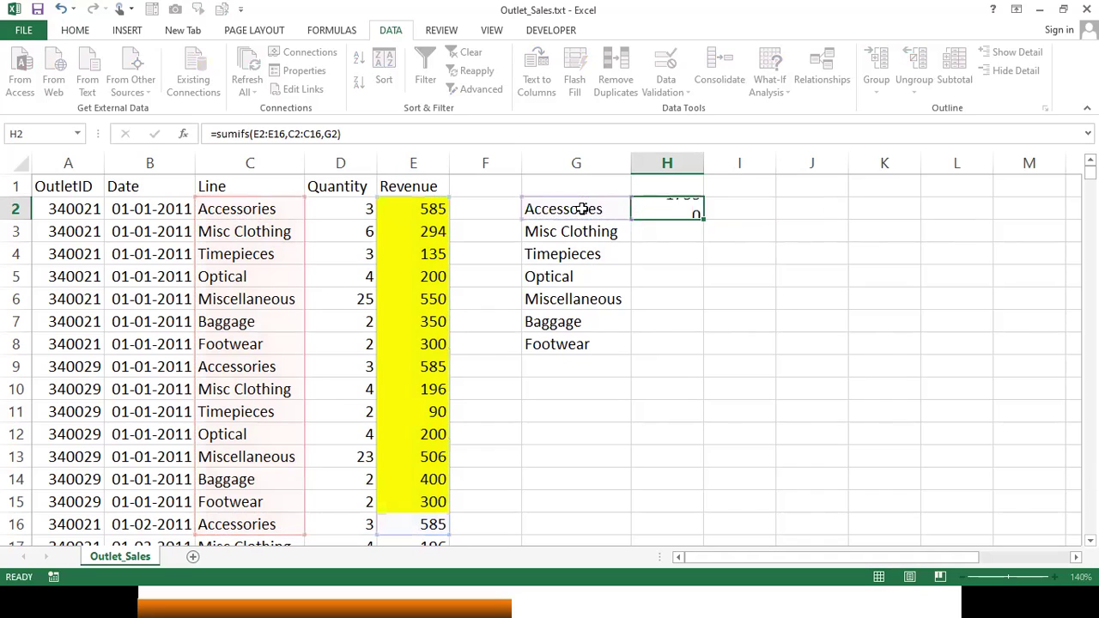
Step: Enter the heading "Total Revenue" in cell H1
left_click(661, 189)
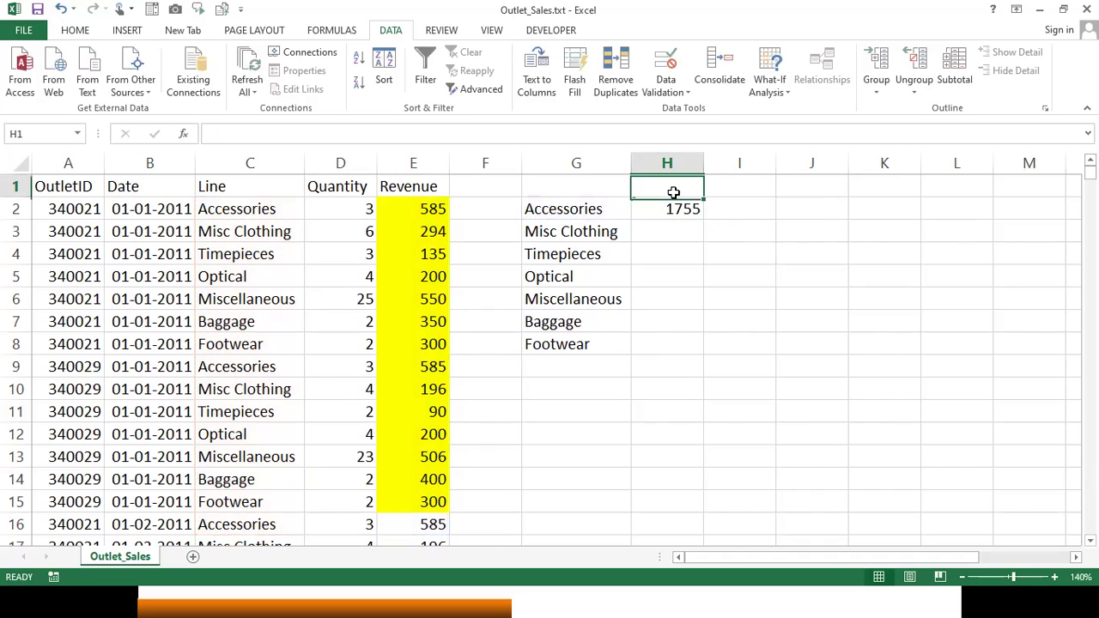
type("Total")
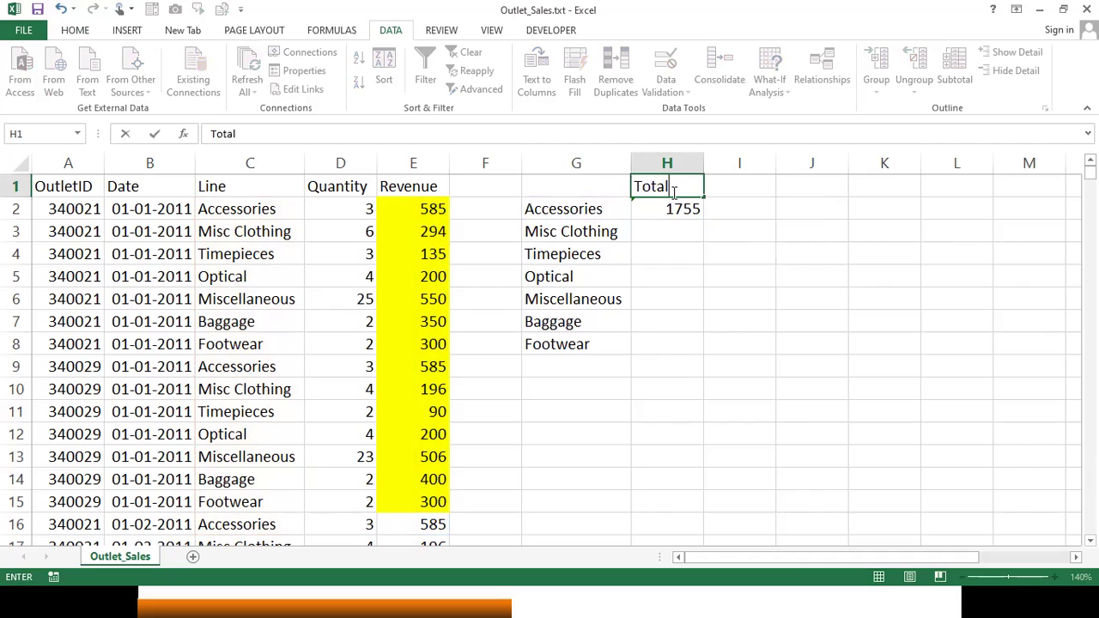
type(" Revenue")
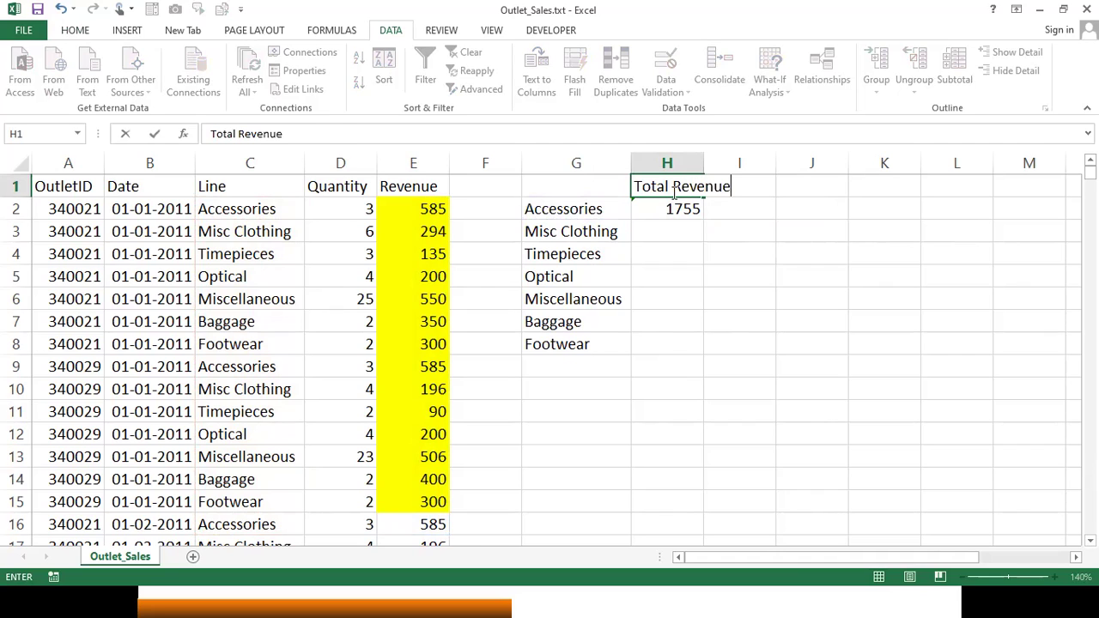
key("Return")
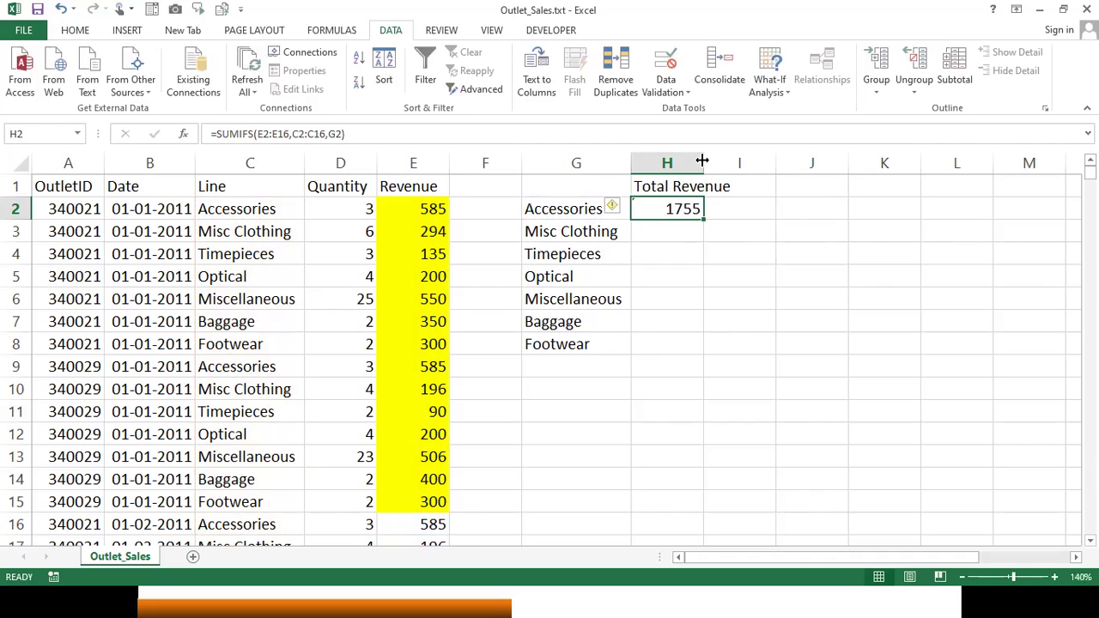
Step: Autofit column H to its heading and fill the SUMIFS formula from H2 down to H8
double_click(704, 163)
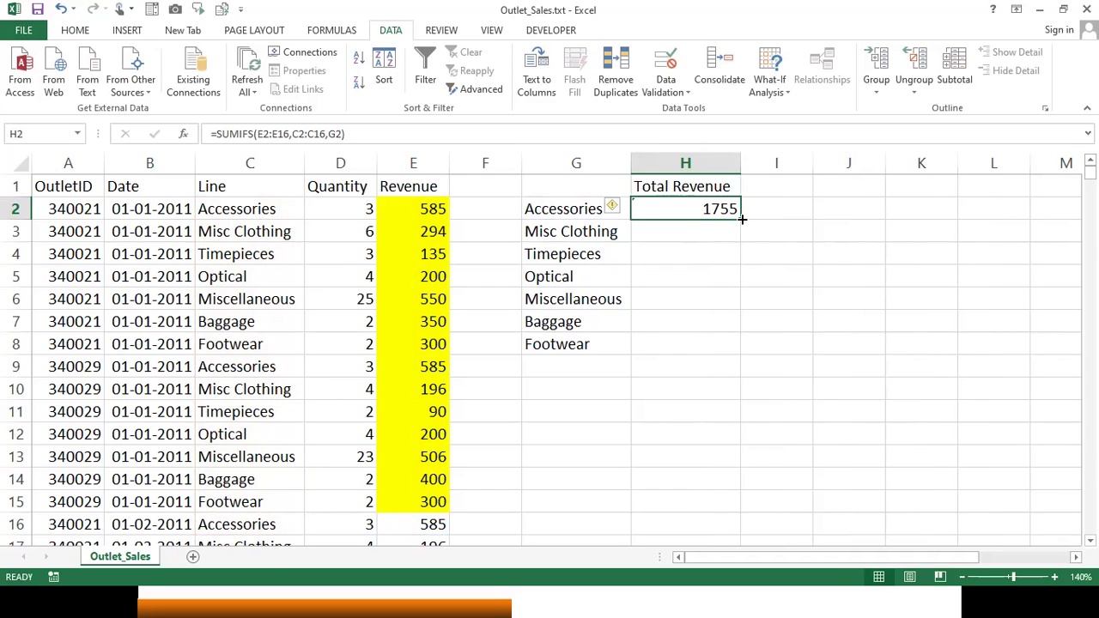
left_click_drag(742, 226, 766, 348)
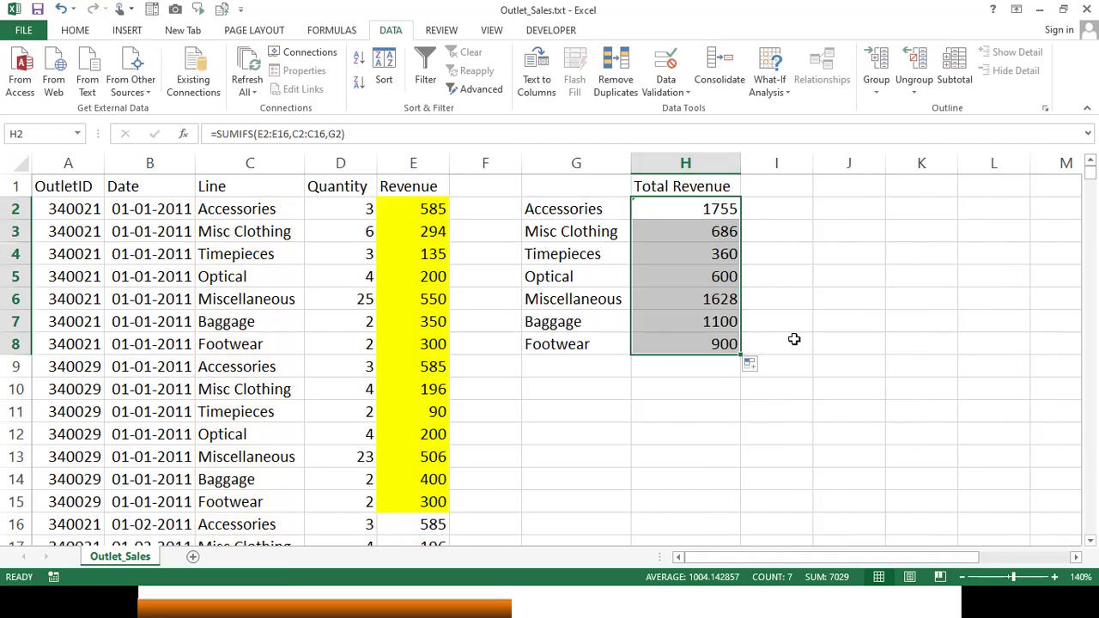
left_click(794, 340)
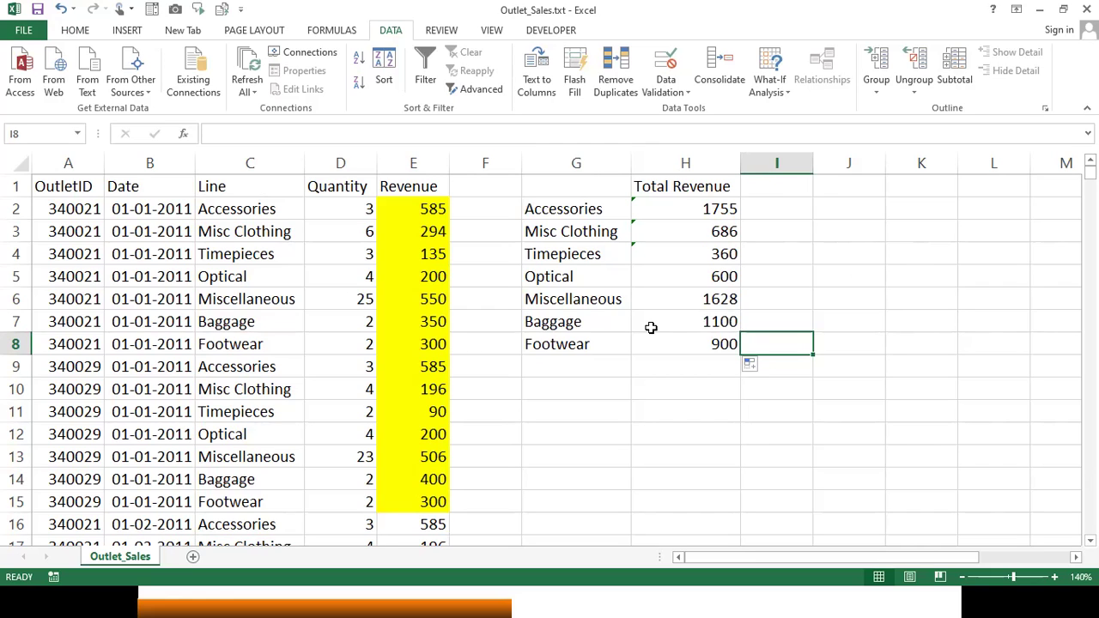
left_click(596, 285)
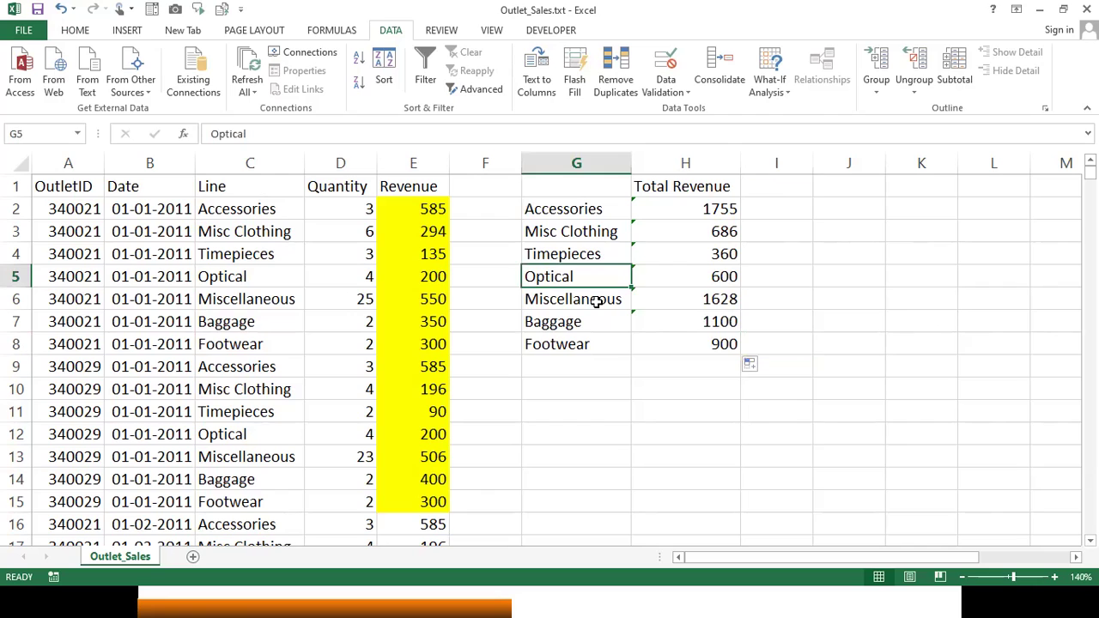
left_click(587, 347)
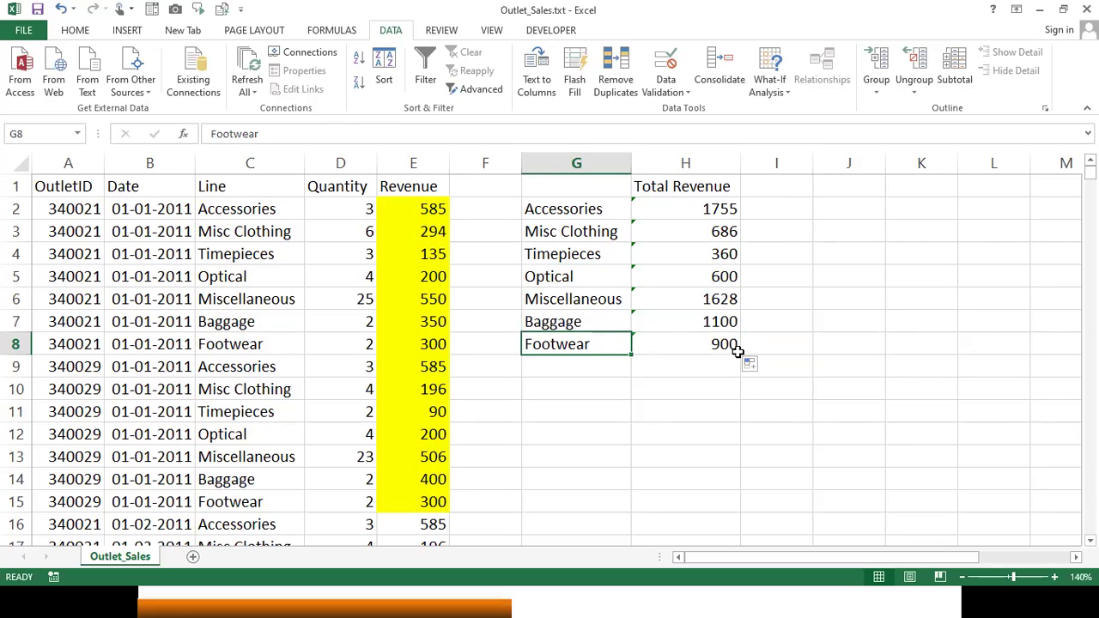
Step: Change the sum range of the SUMIFS formula in H2 to the whole Revenue column, E:E
left_click(701, 212)
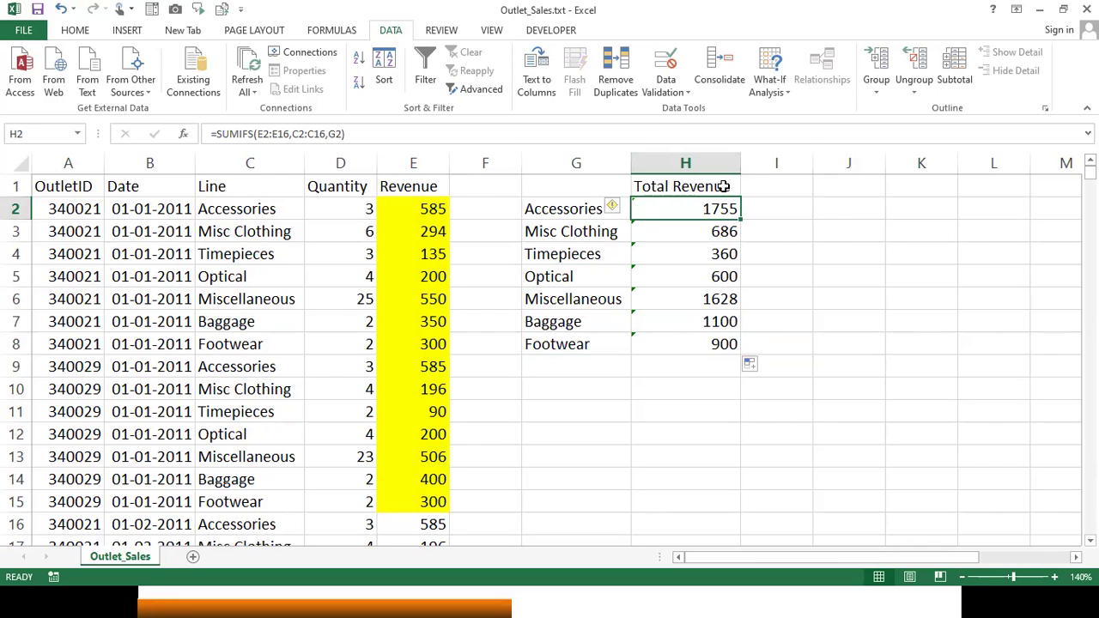
key("F2")
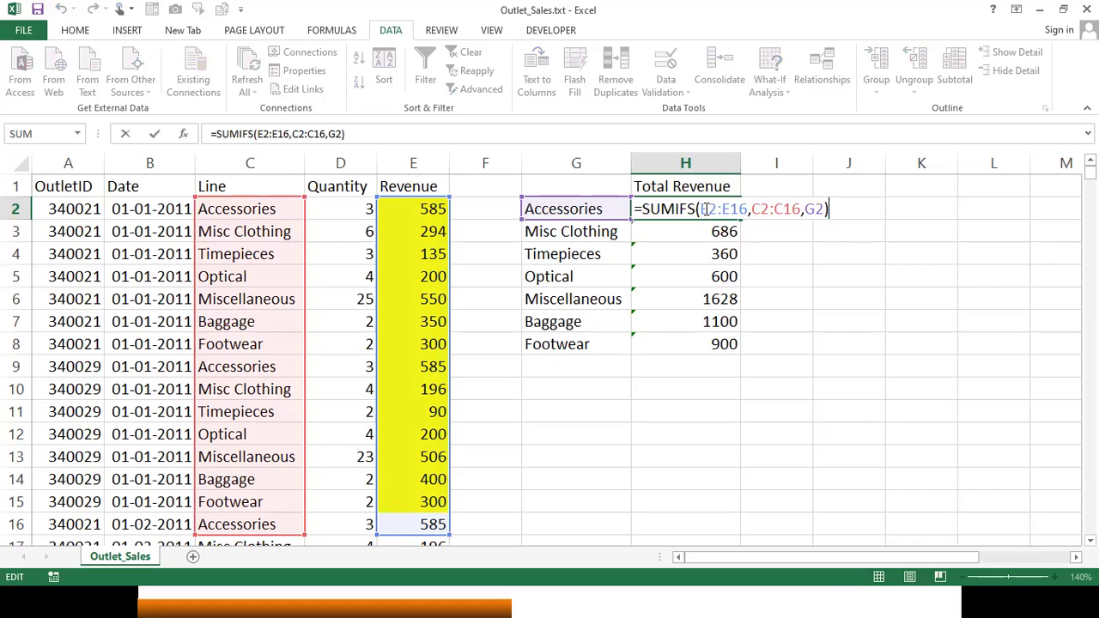
left_click(711, 209)
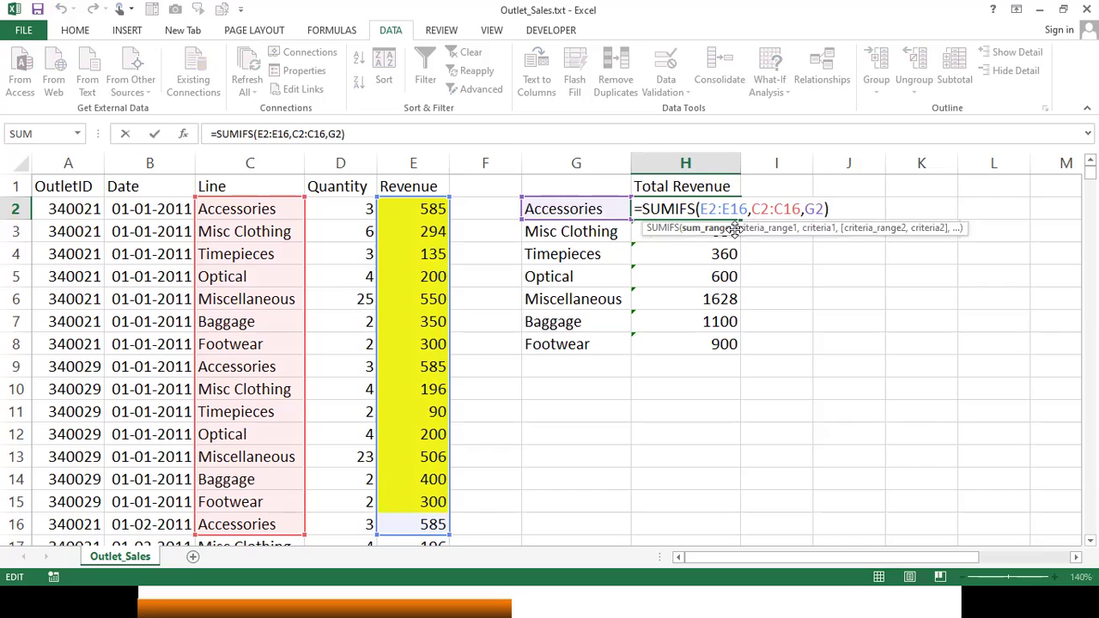
key("Delete")
key("Right")
key("Right")
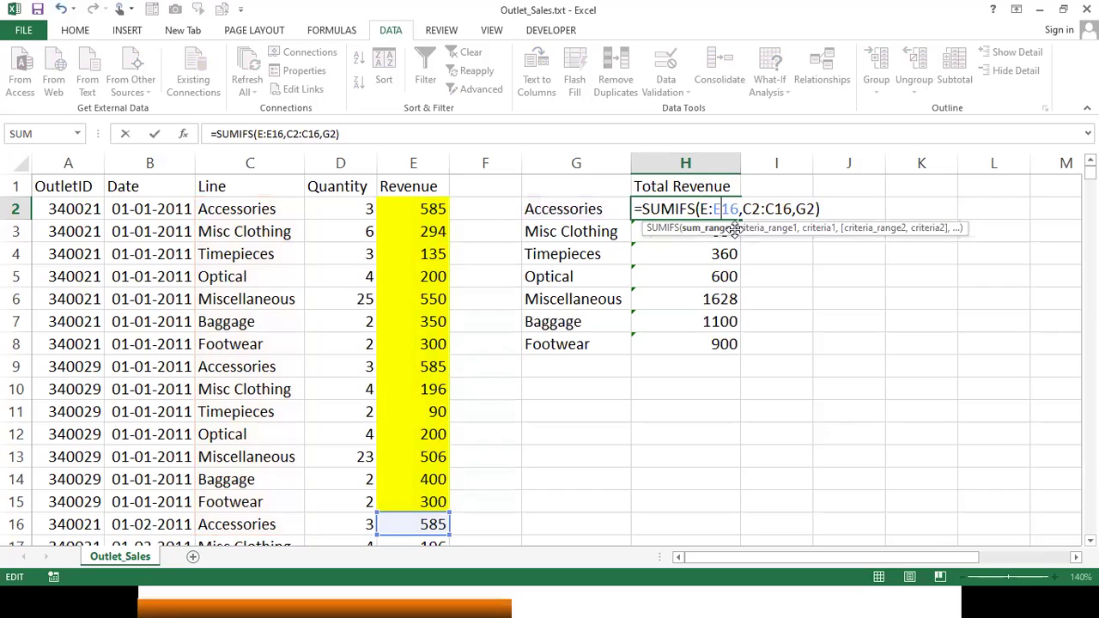
key("Delete")
key("Delete")
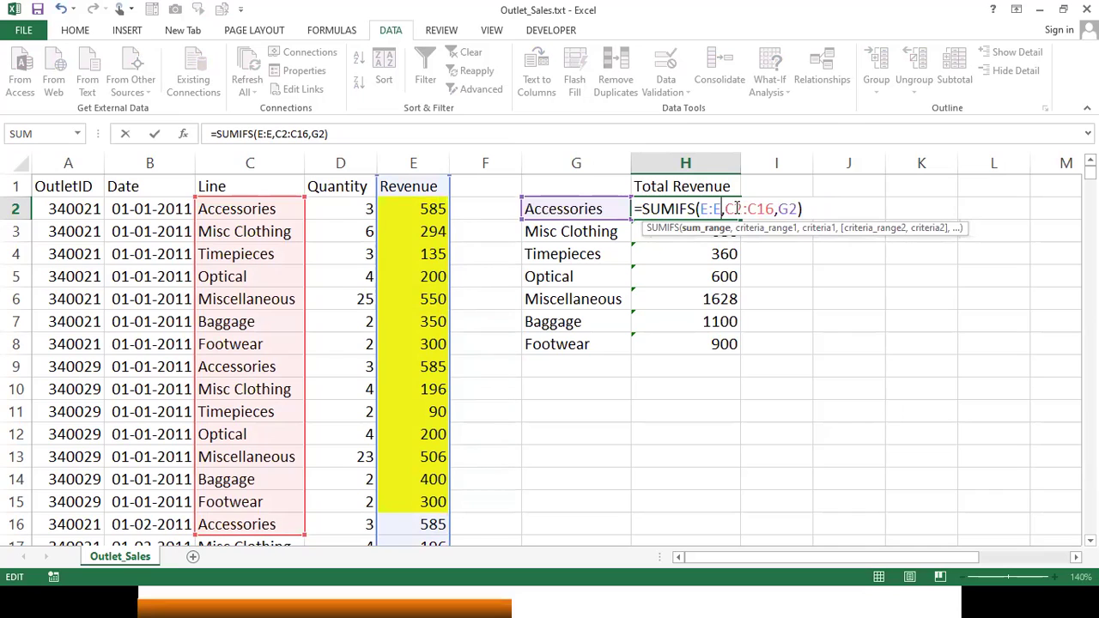
Step: Change the criteria range in the H2 formula to the whole Line column, giving =SUMIFS(E:E,C:C,G2)
key("Right")
key("Delete")
key("Right")
key("Right")
key("Delete")
key("Delete")
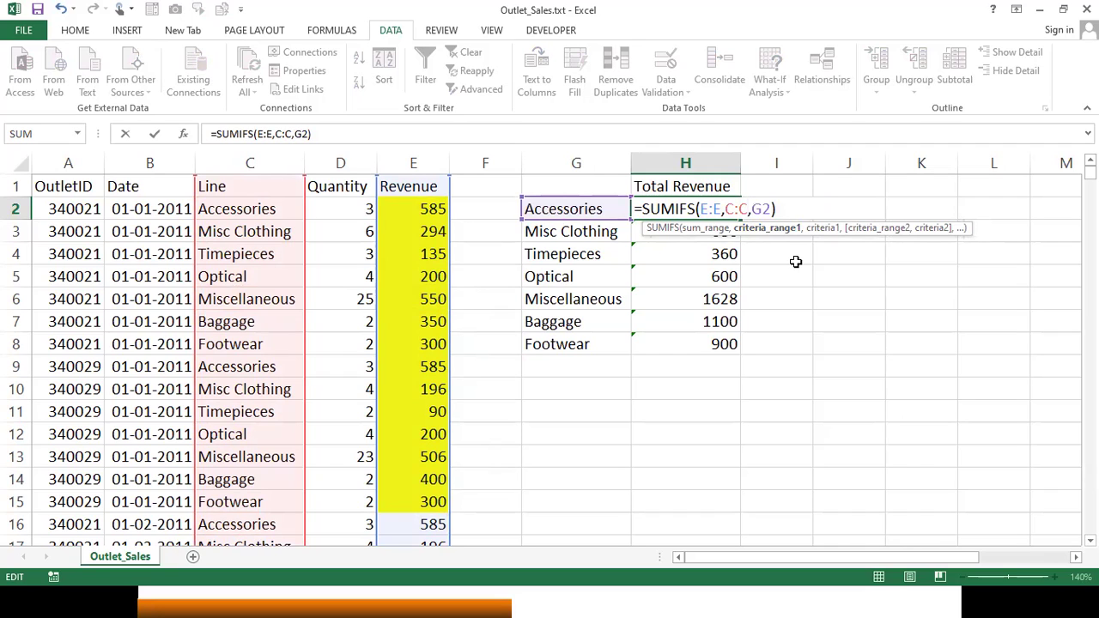
key("Return")
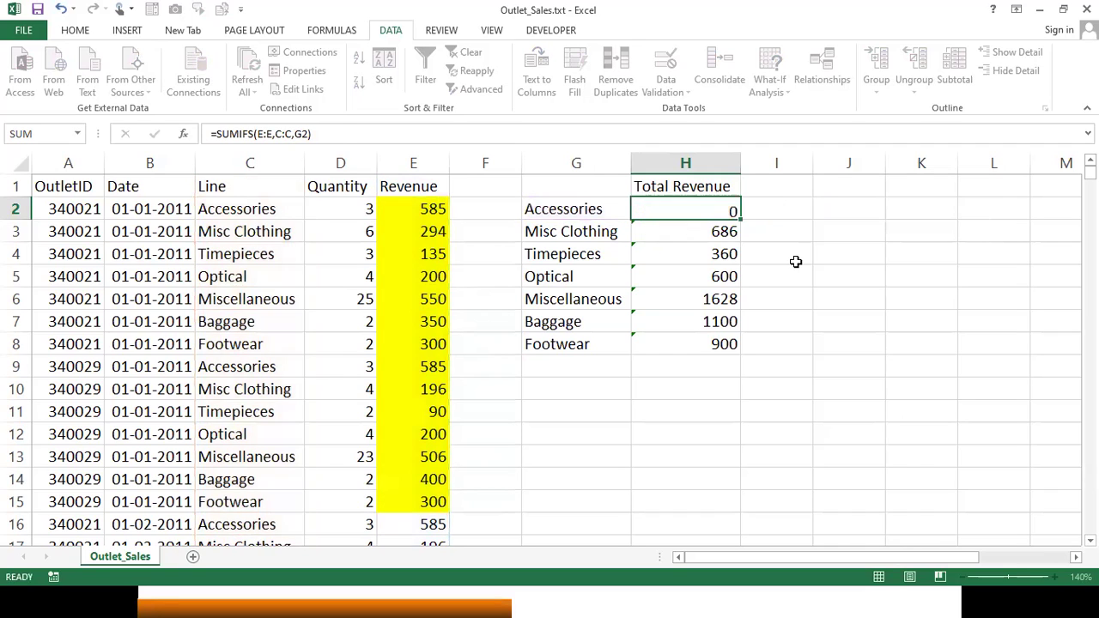
Step: Fill the whole-column revenue formula from H2 down to H8
left_click(723, 210)
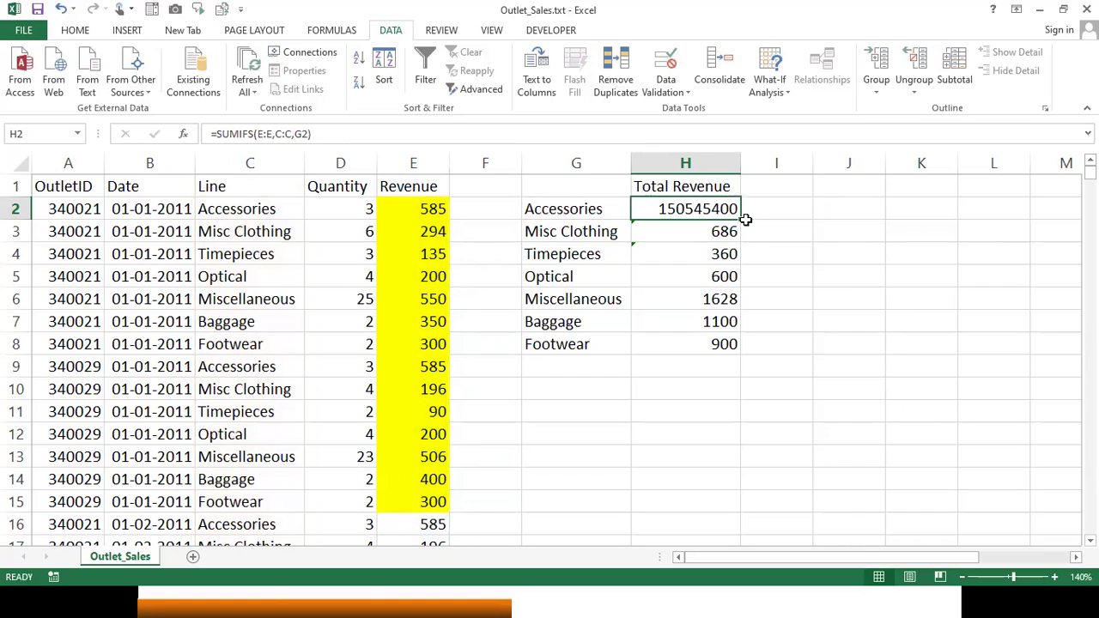
left_click_drag(743, 319, 730, 347)
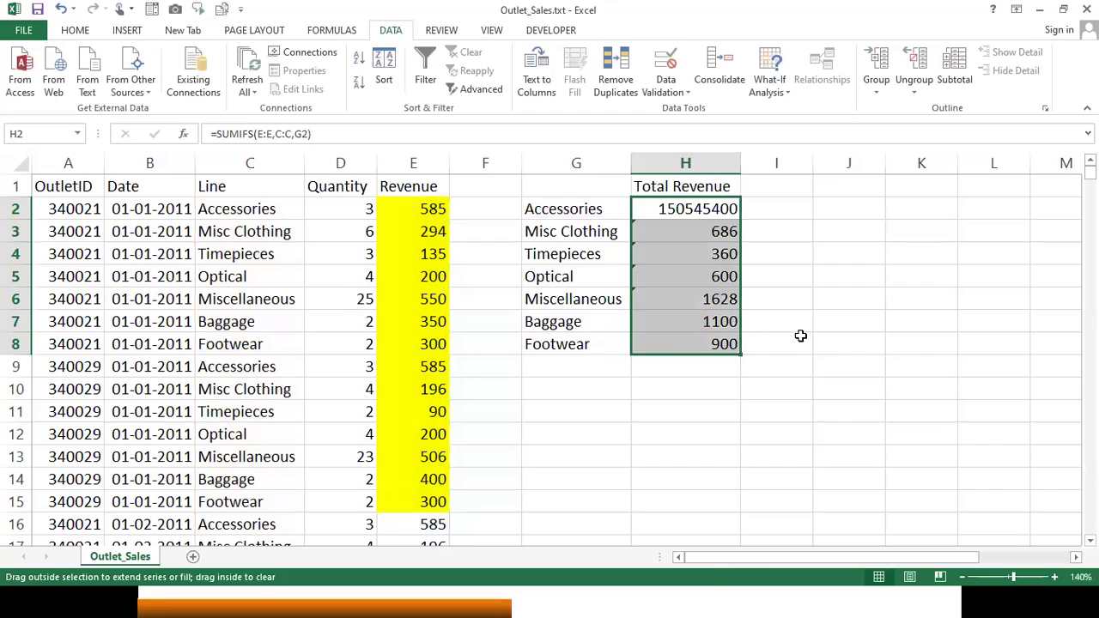
left_click(800, 336)
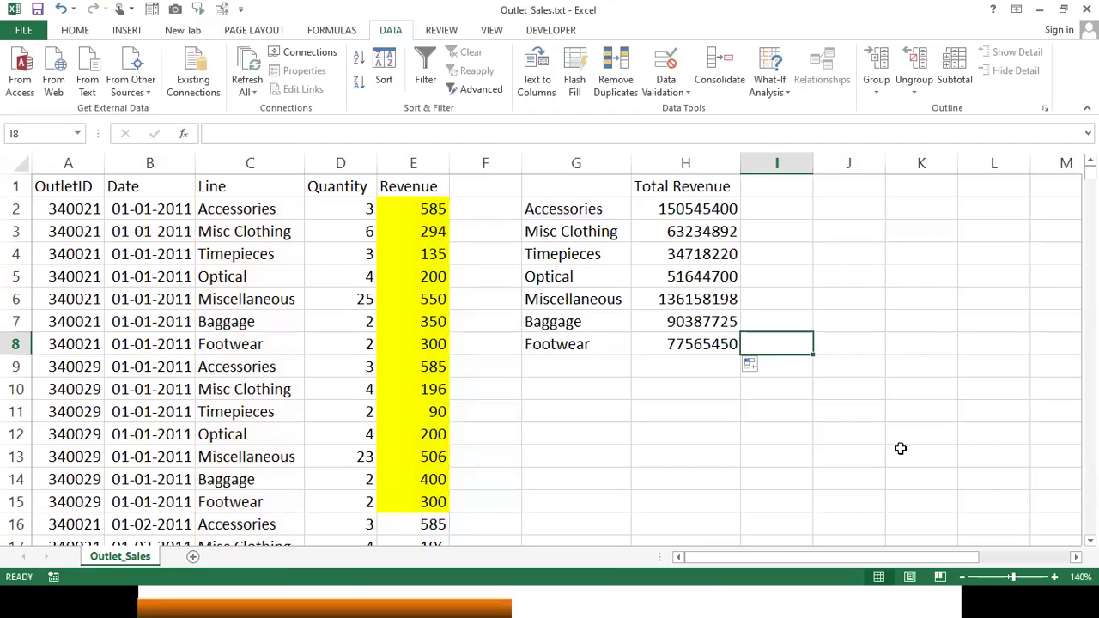
Step: Review the ranges and criterion referenced by the SUMIFS formula in H2
left_click(701, 209)
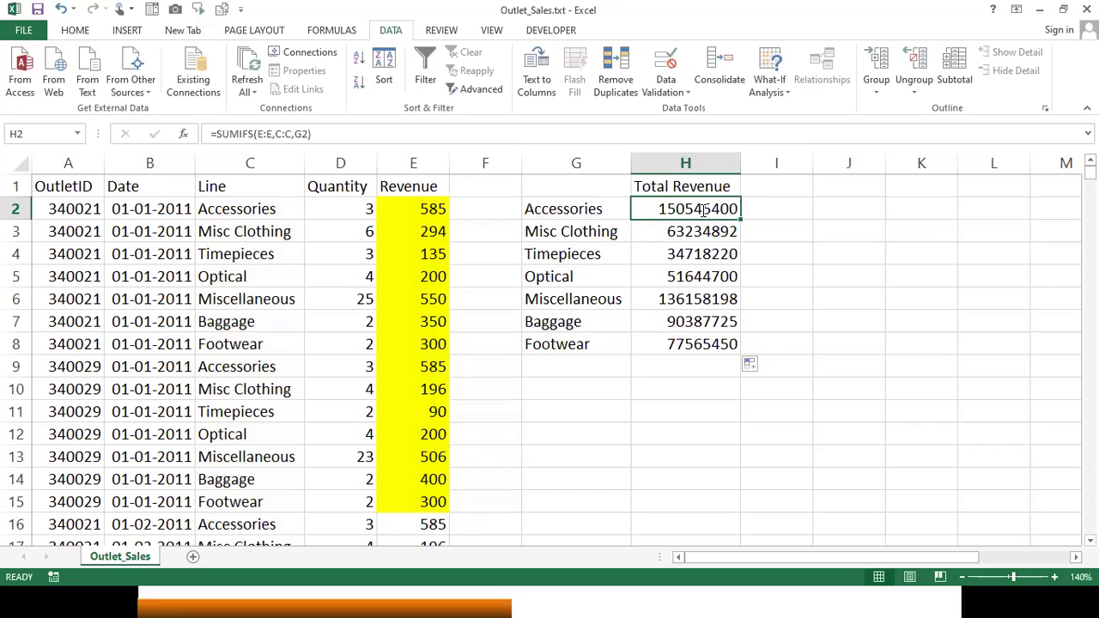
key("F2")
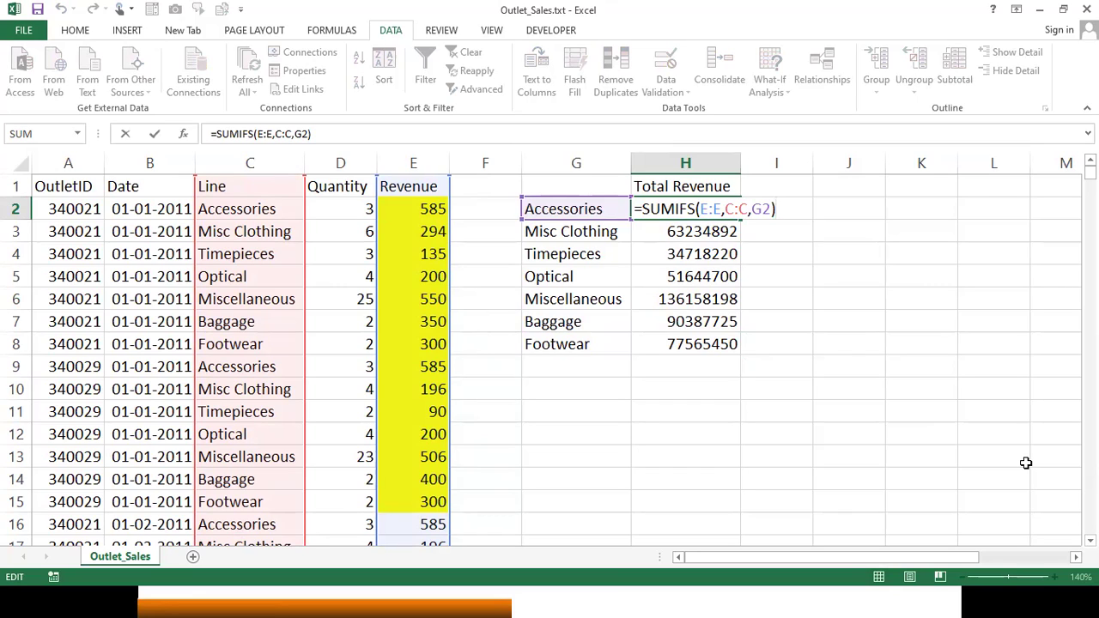
key("ctrl+Return")
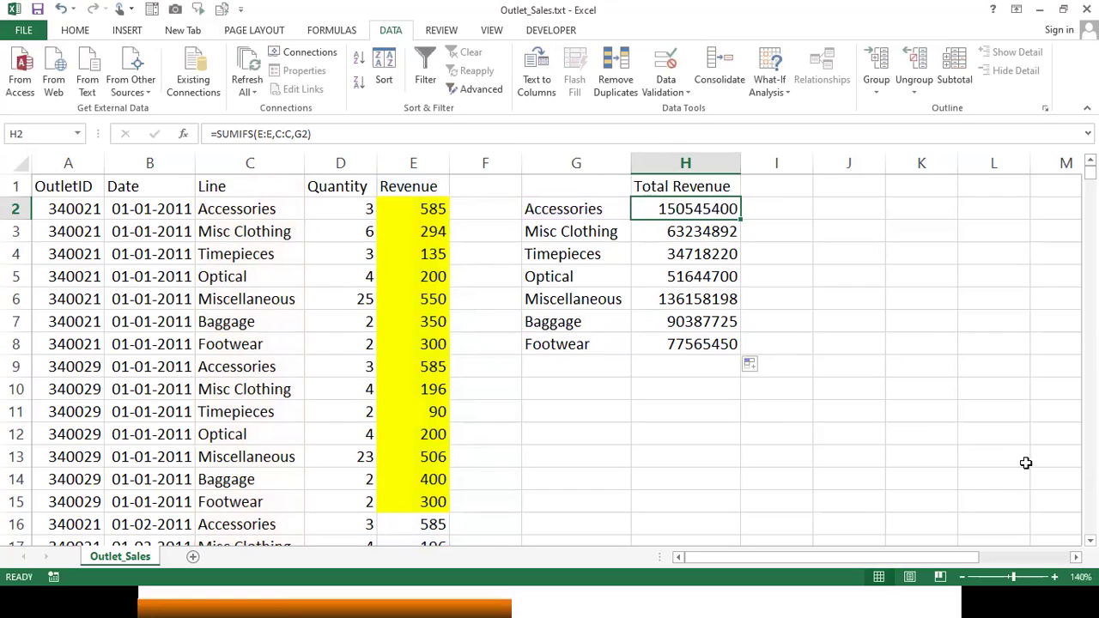
Step: Enter the heading "Tot Qty" in cell I1
key("Up")
key("Right")
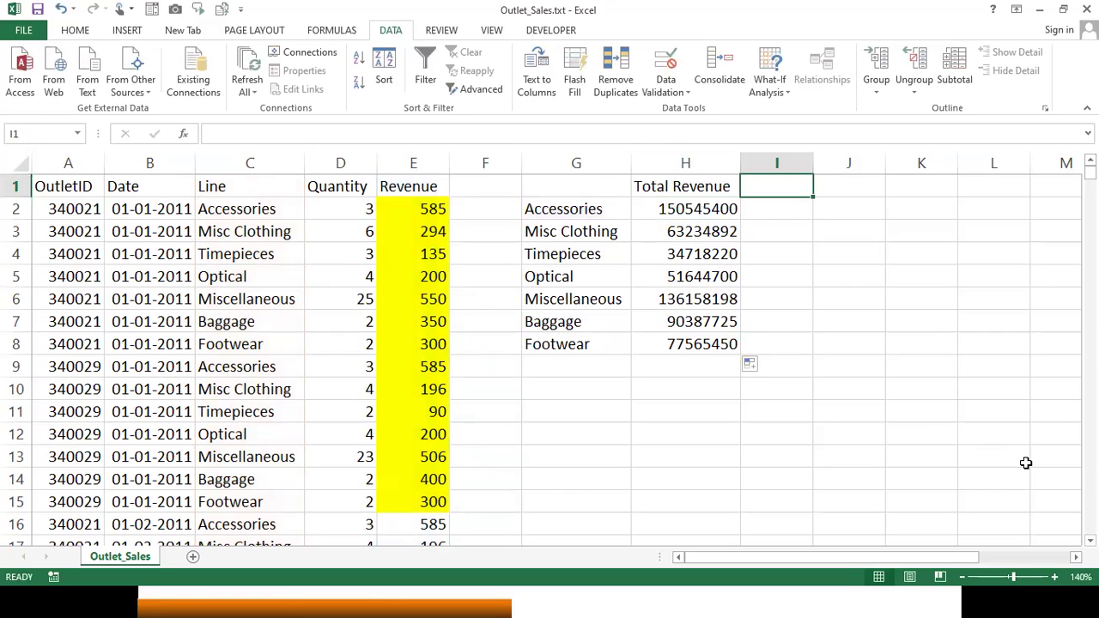
type("Q")
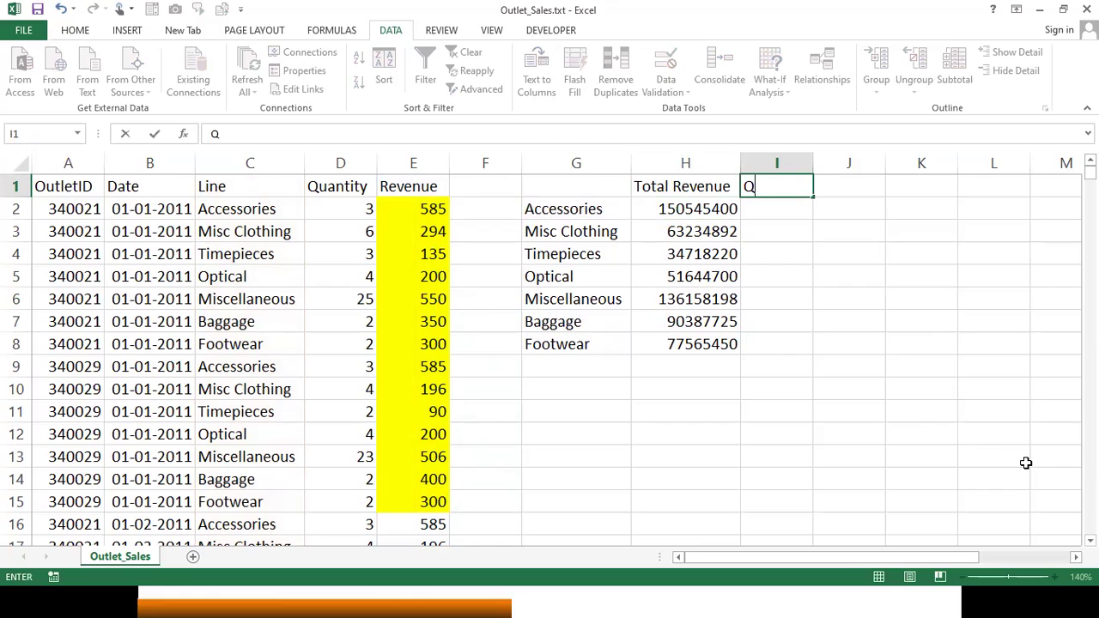
key("Escape")
type("Tot Qty")
key("Return")
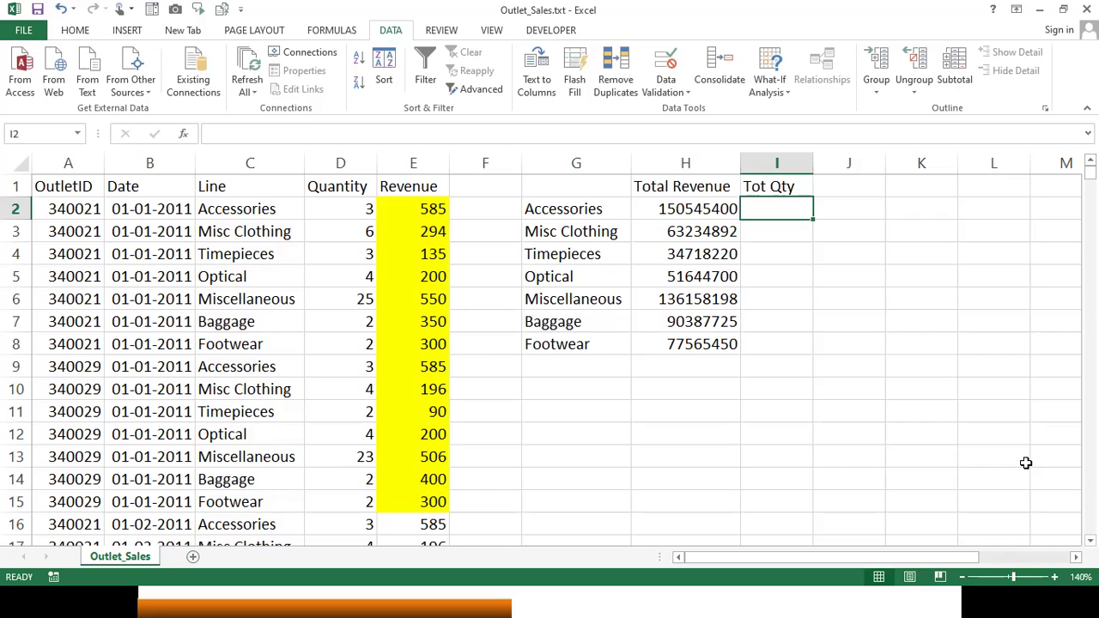
Step: Copy the H2 formula text into I2 and change its sum range to D:D, giving =SUMIFS(D:D,C:C,G2)
key("Left")
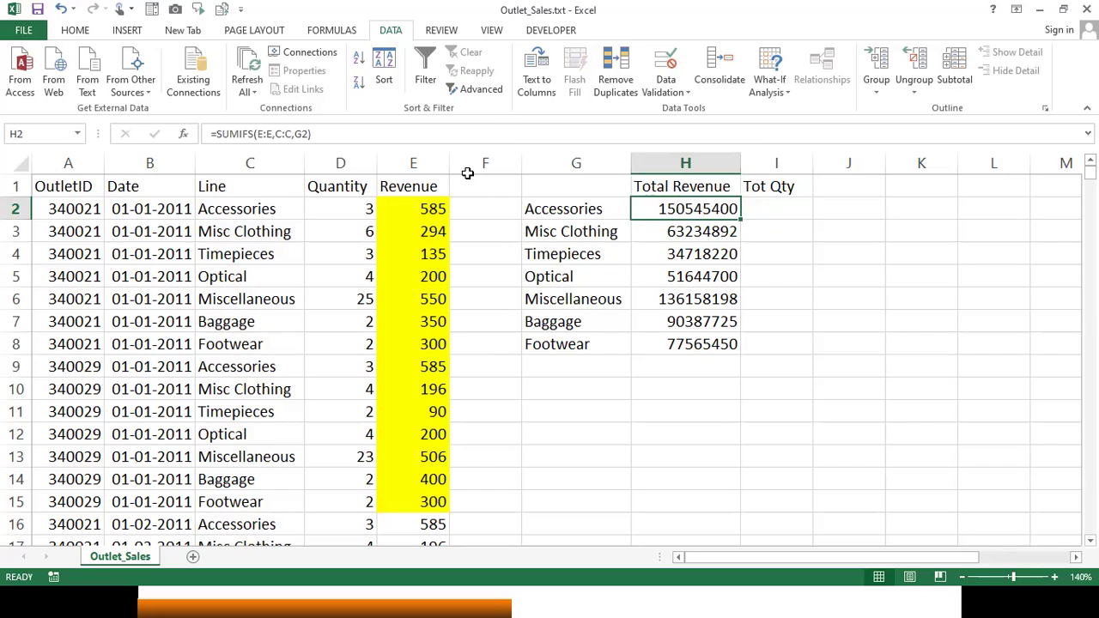
left_click_drag(216, 133, 325, 132)
key("ctrl+c")
key("Escape")
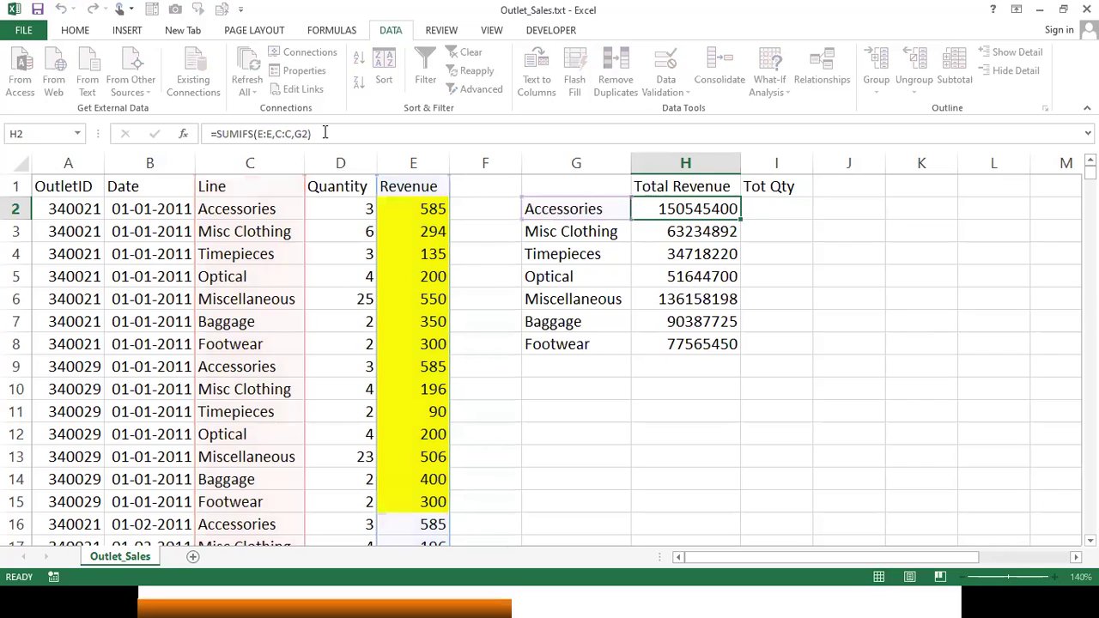
key("Right")
type("=")
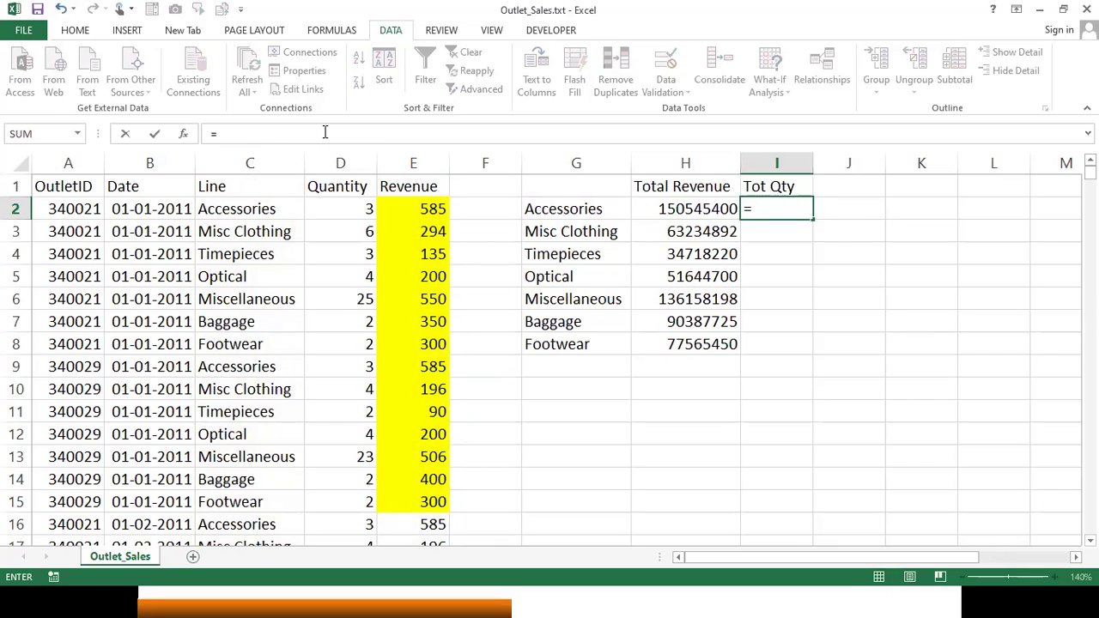
key("ctrl+v")
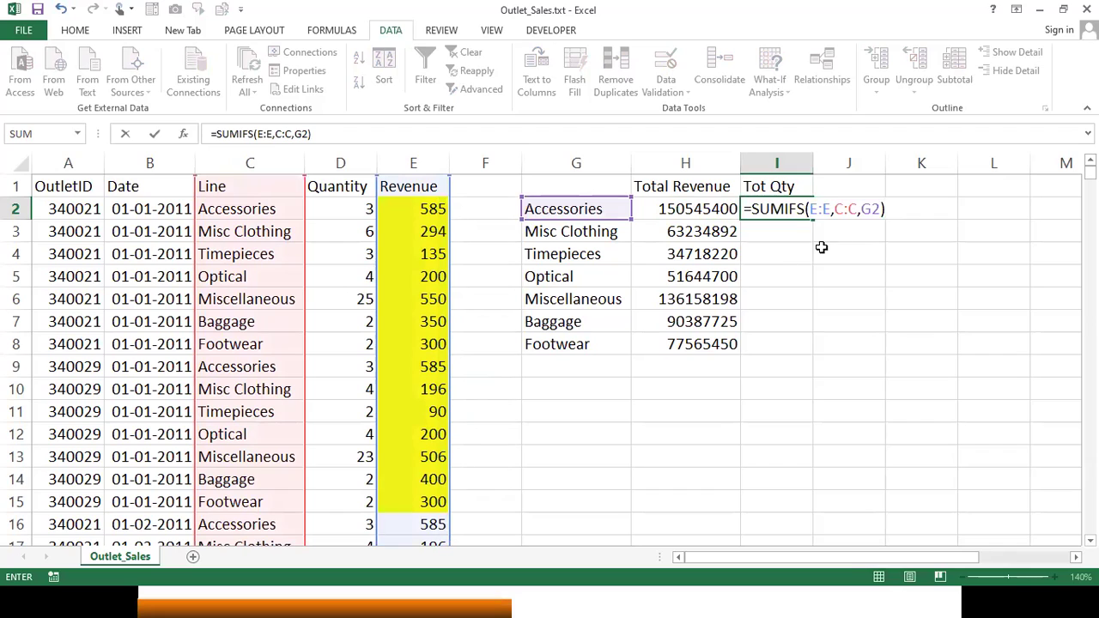
left_click_drag(810, 209, 829, 209)
type("D")
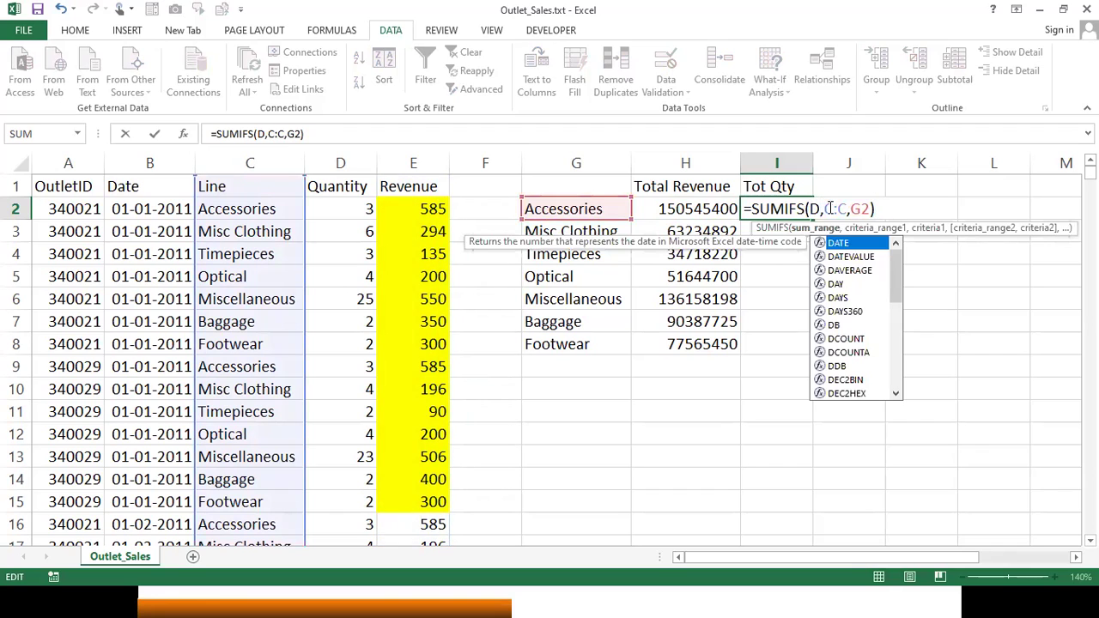
type(":D")
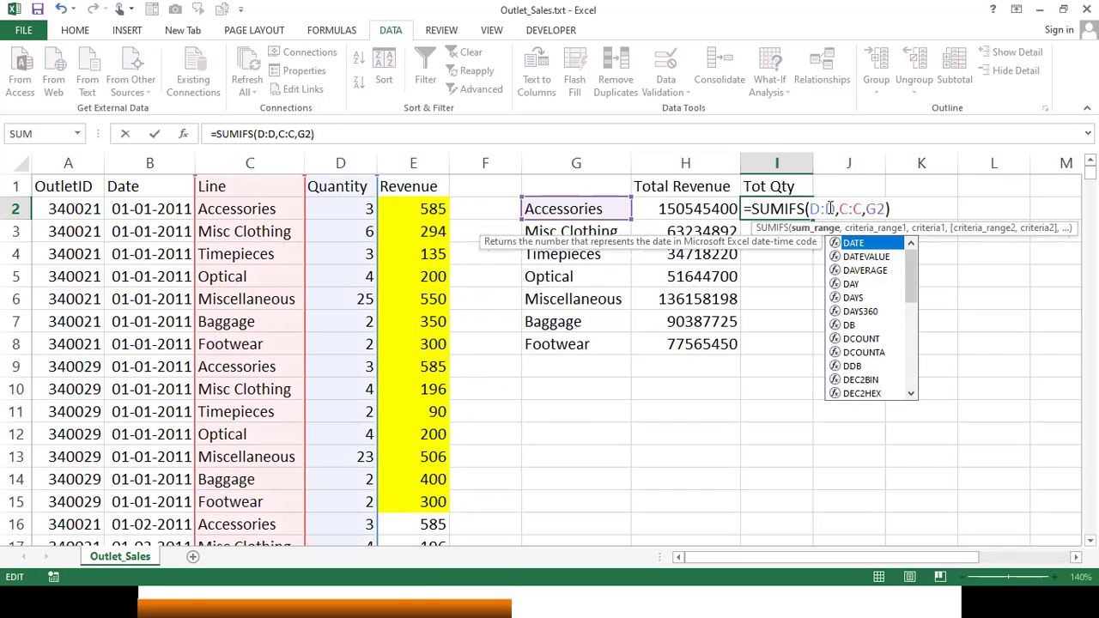
key("Return")
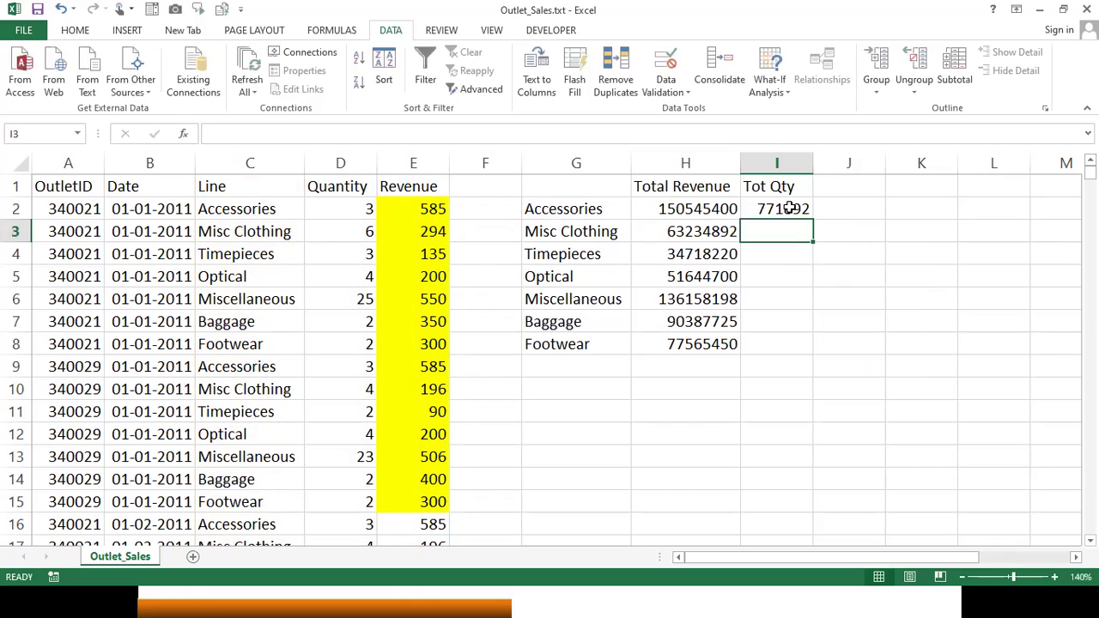
Step: Fill the total quantity formula from I2 down to I8
left_click(790, 209)
double_click(812, 221)
left_click(853, 279)
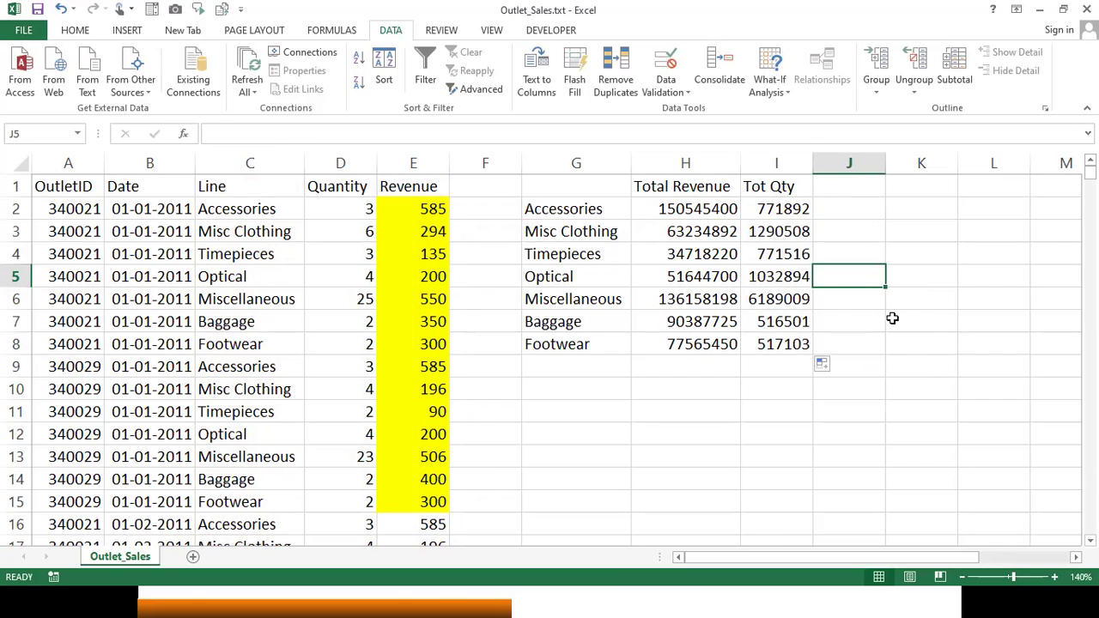
Step: Compare the total quantity and total revenue formulas for Timepieces, Baggage and Footwear
left_click(790, 256)
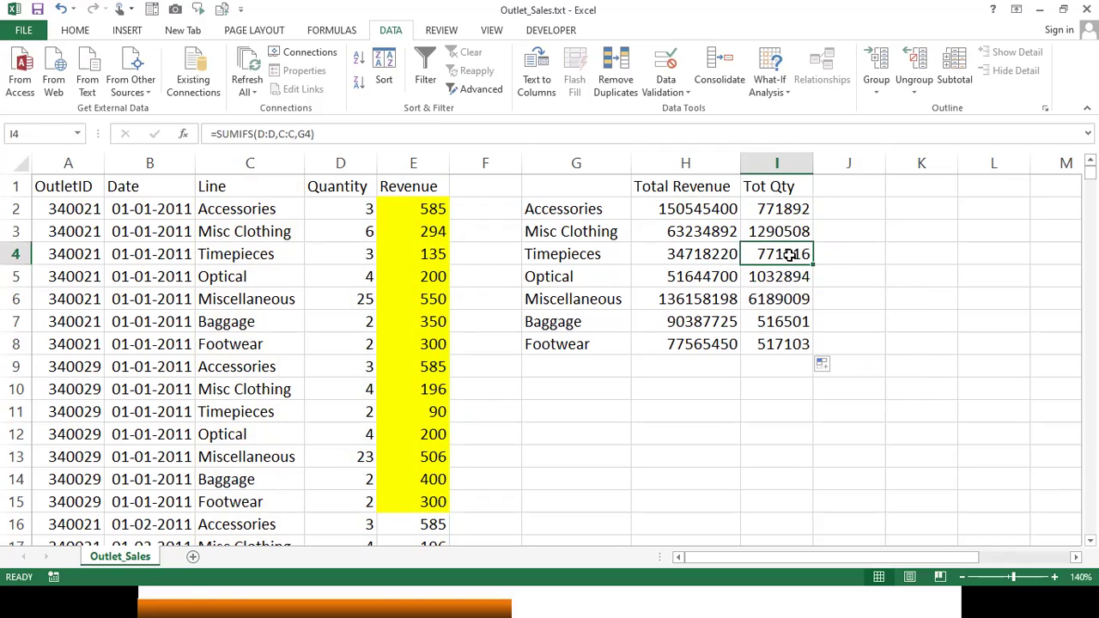
left_click(691, 256)
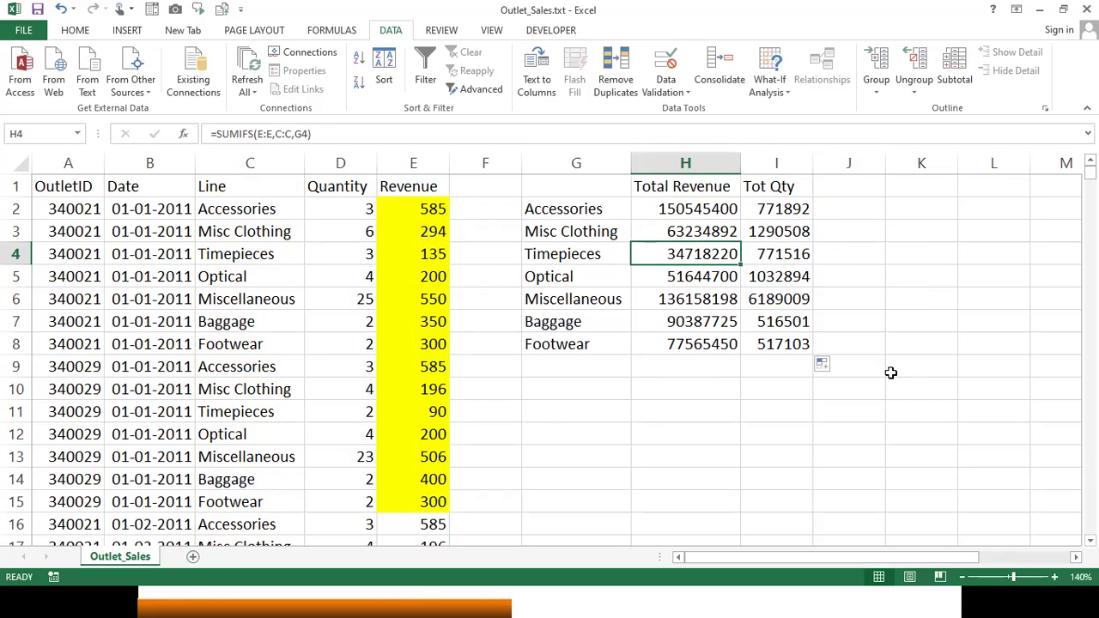
left_click(790, 321)
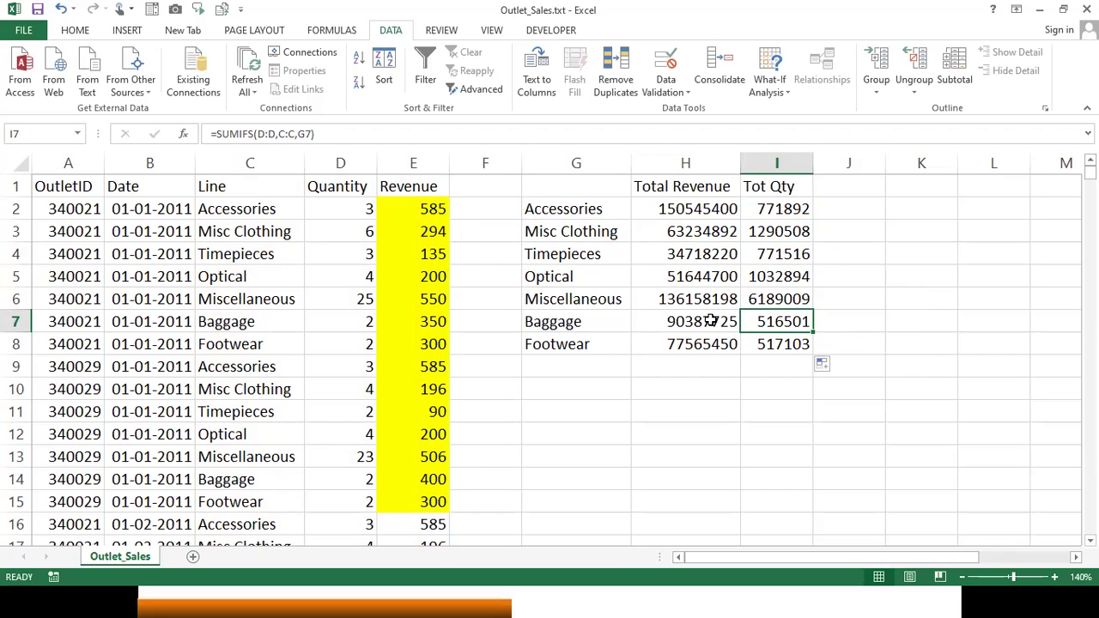
left_click(710, 319)
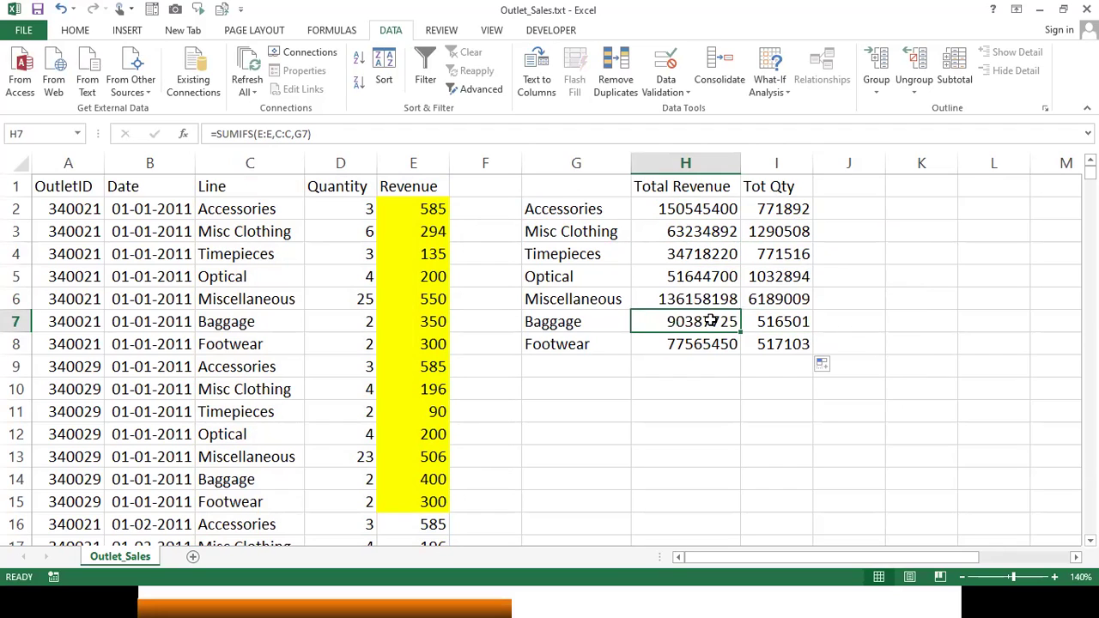
left_click(791, 344)
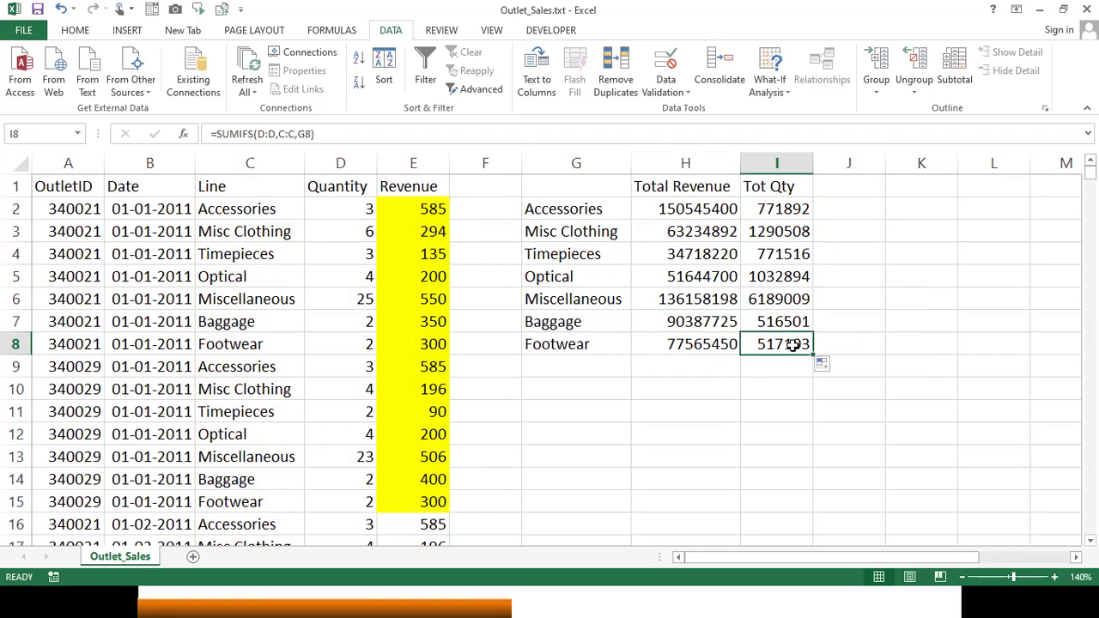
left_click(707, 344)
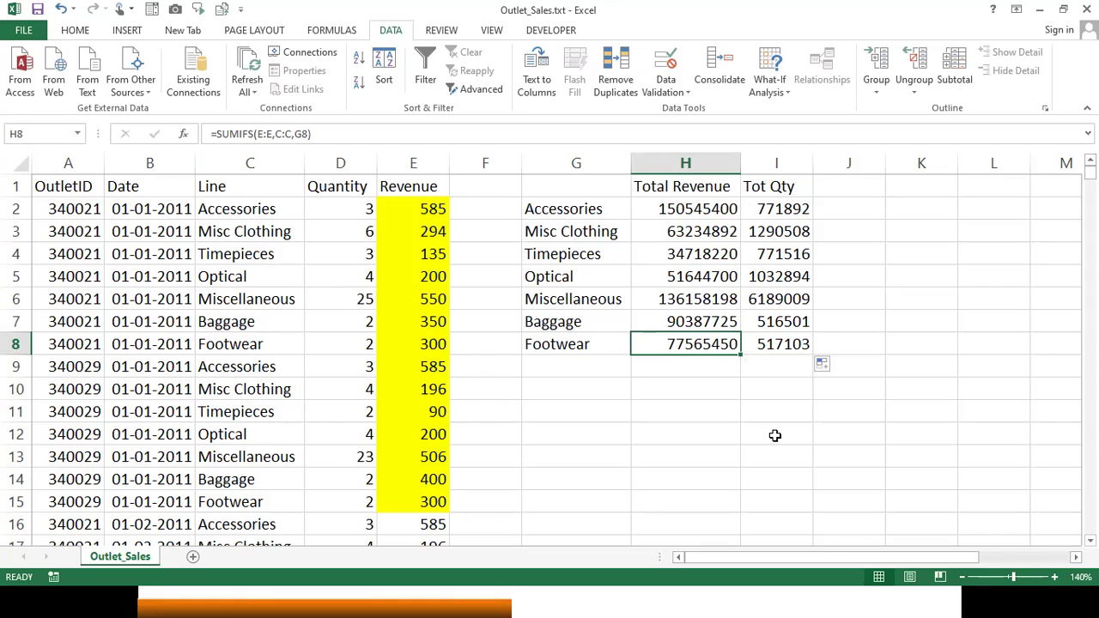
Step: Examine the sum range, criteria range and criterion used by the Accessories total revenue formula in H2
left_click(645, 235)
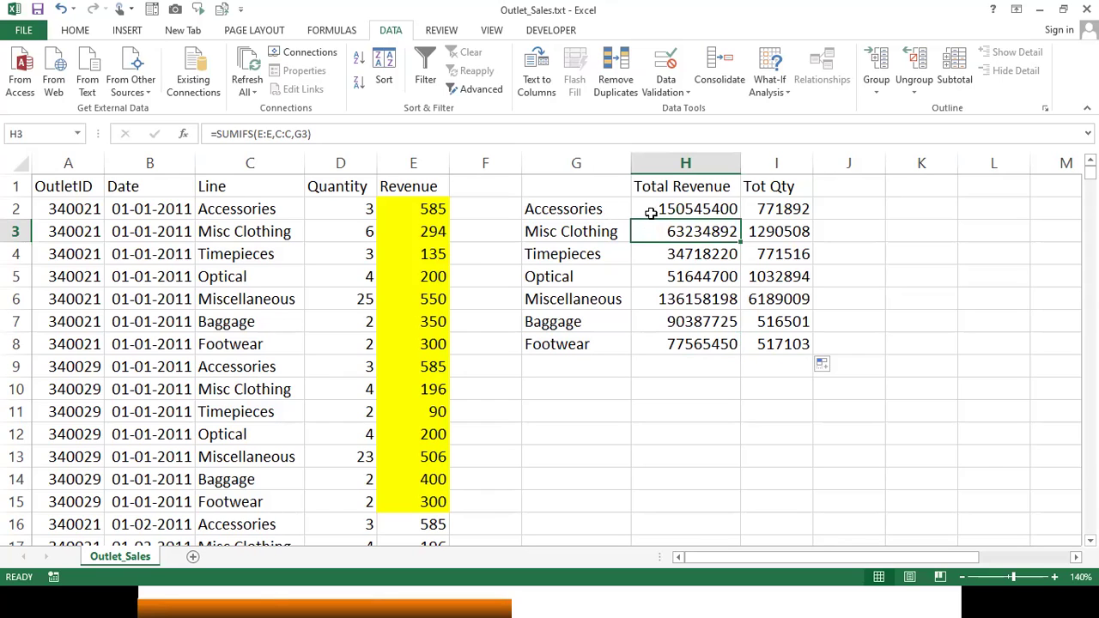
left_click(678, 204)
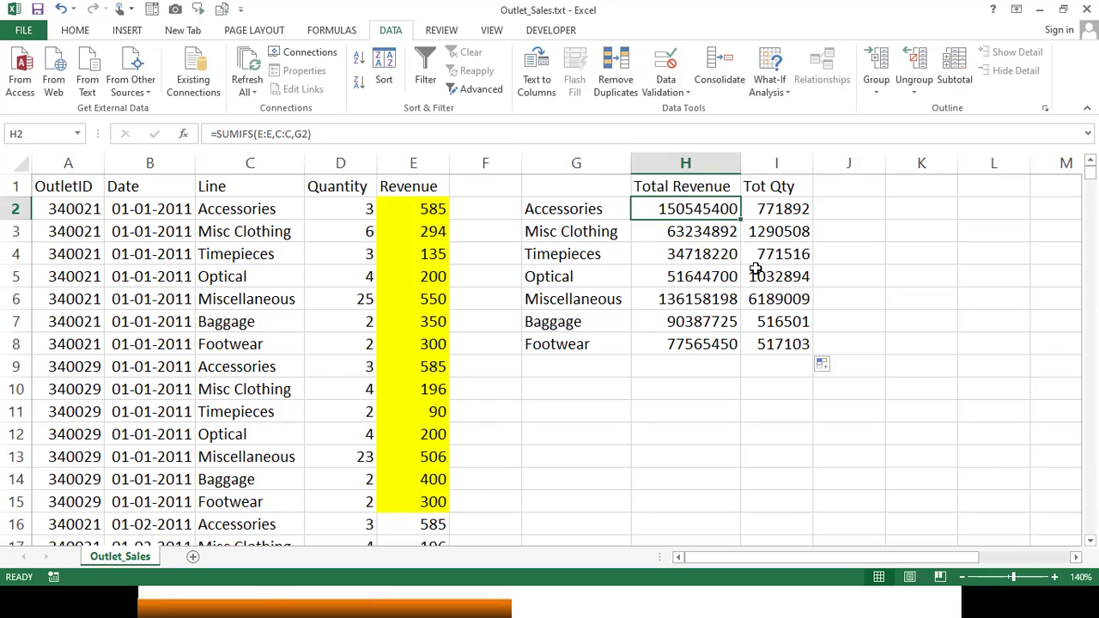
key("F2")
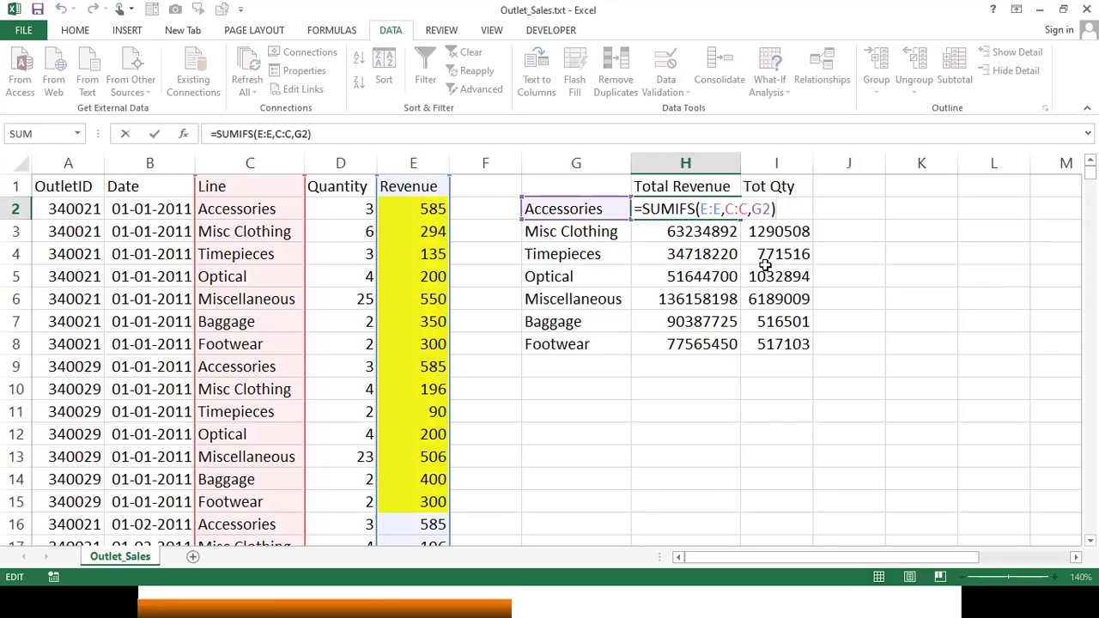
key("alt+Tab")
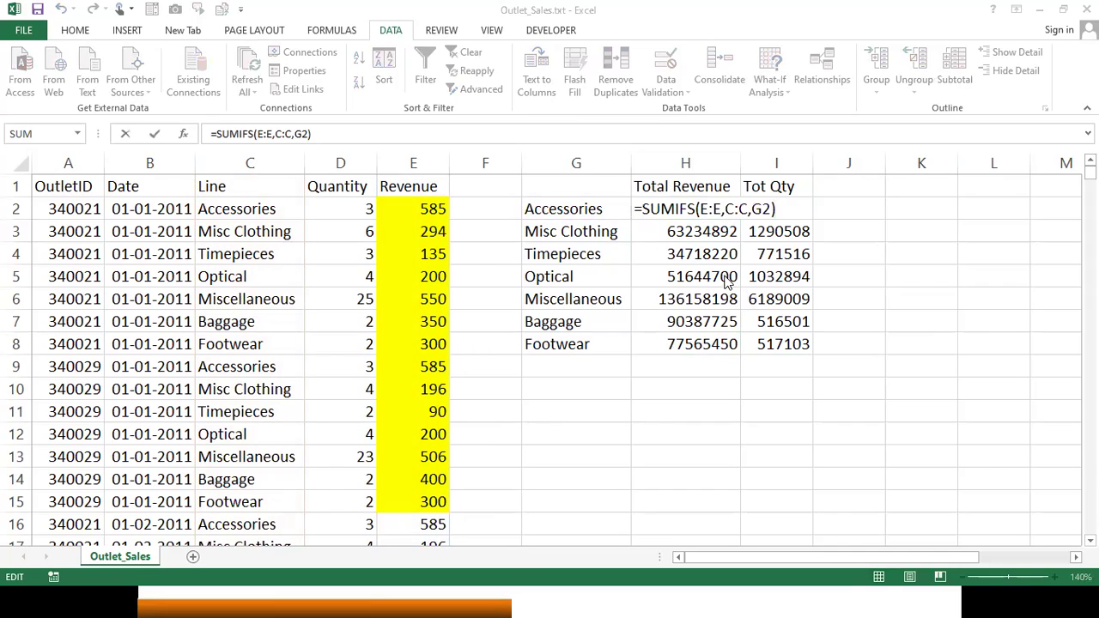
key("alt+Tab")
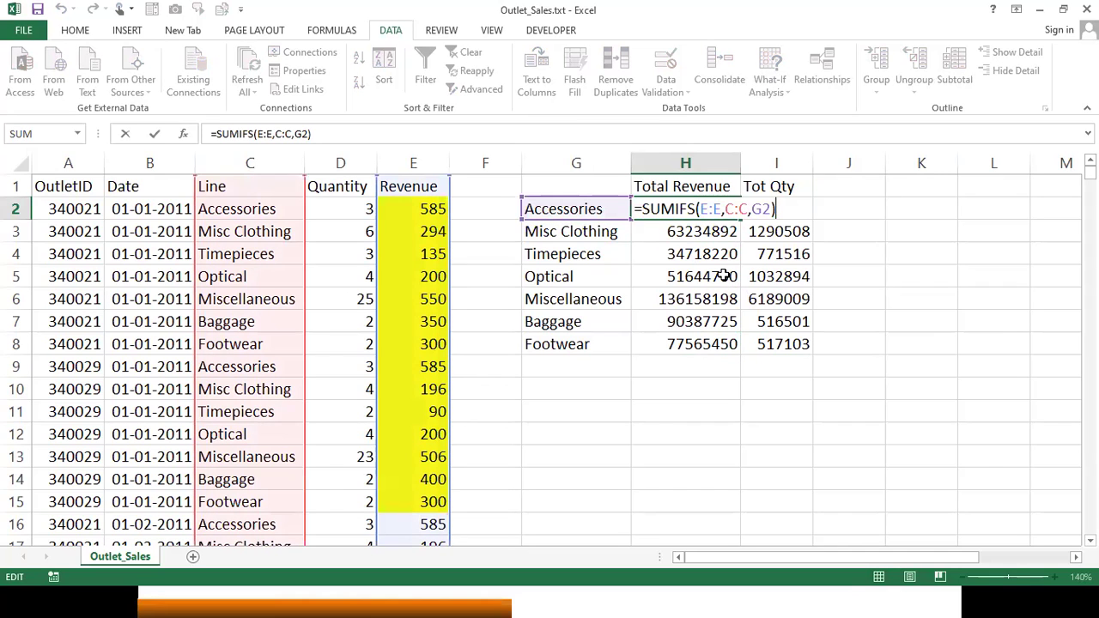
key("ctrl+Return")
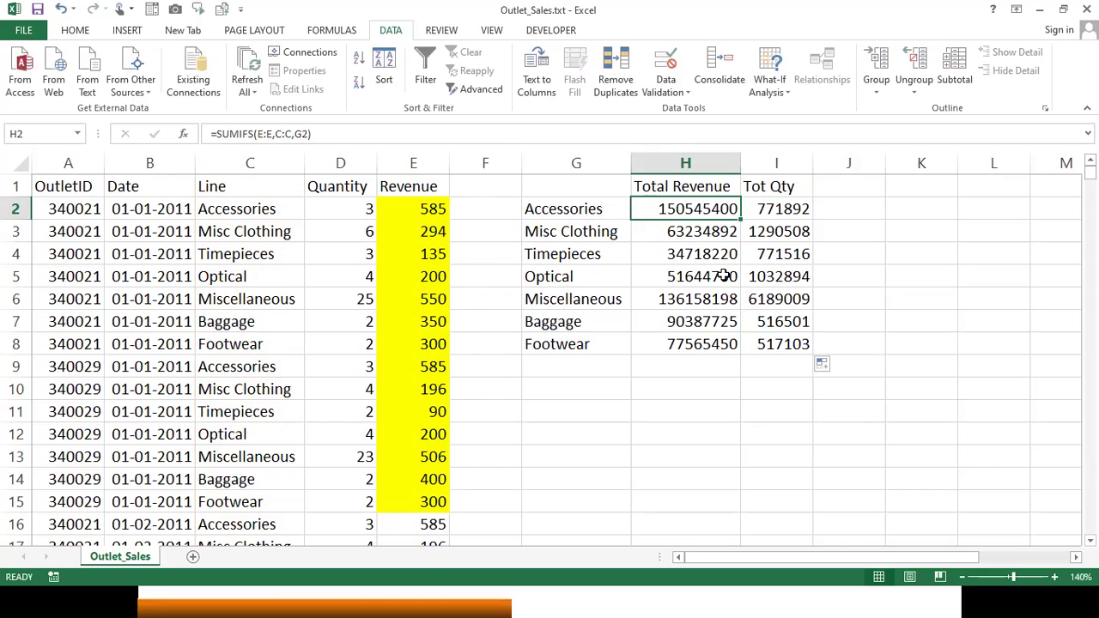
Step: Go through the total revenue formulas in H2:H8 one by one to check how the criterion reference changes
key("Up")
key("Down")
key("Down")
key("Down")
key("Down")
key("Down")
key("Down")
key("Down")
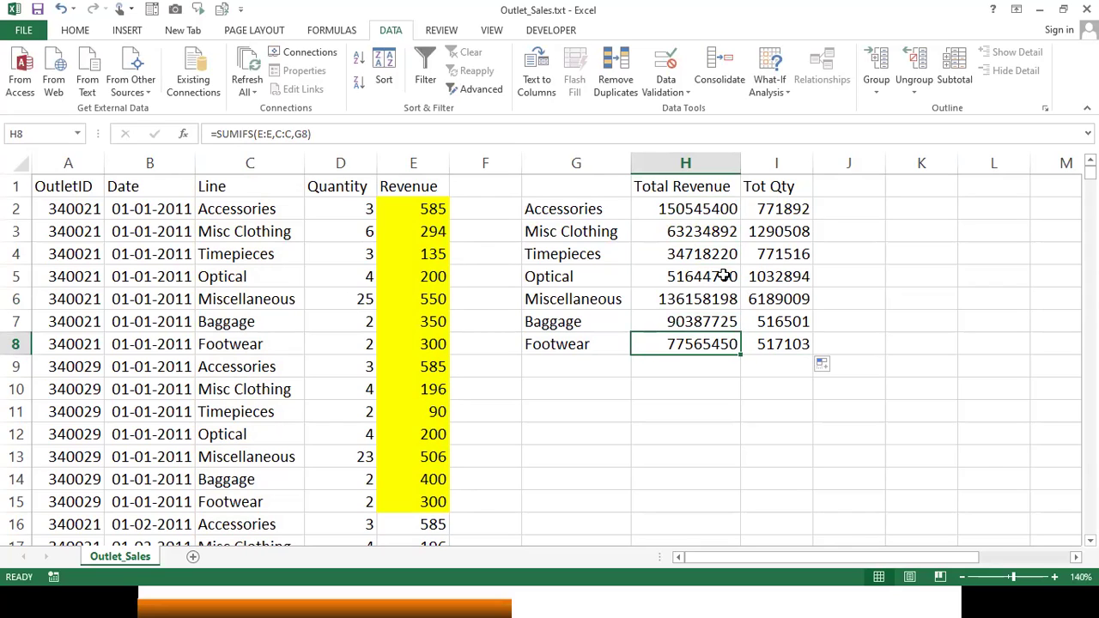
key("Up")
key("Up")
key("Up")
key("Up")
key("Up")
key("Up")
key("Up")
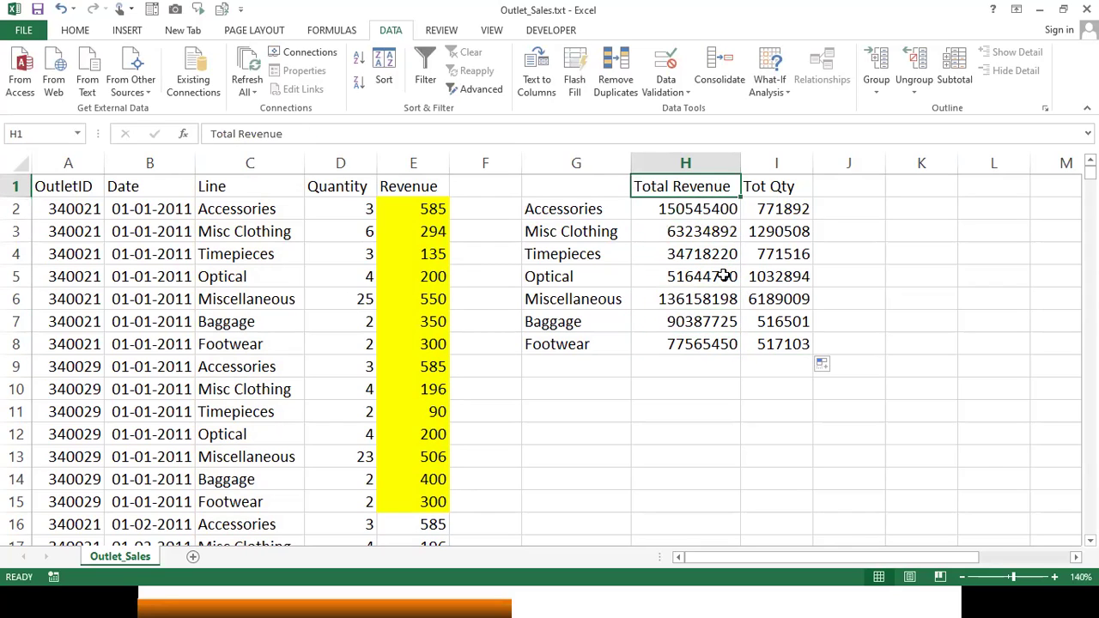
key("Down")
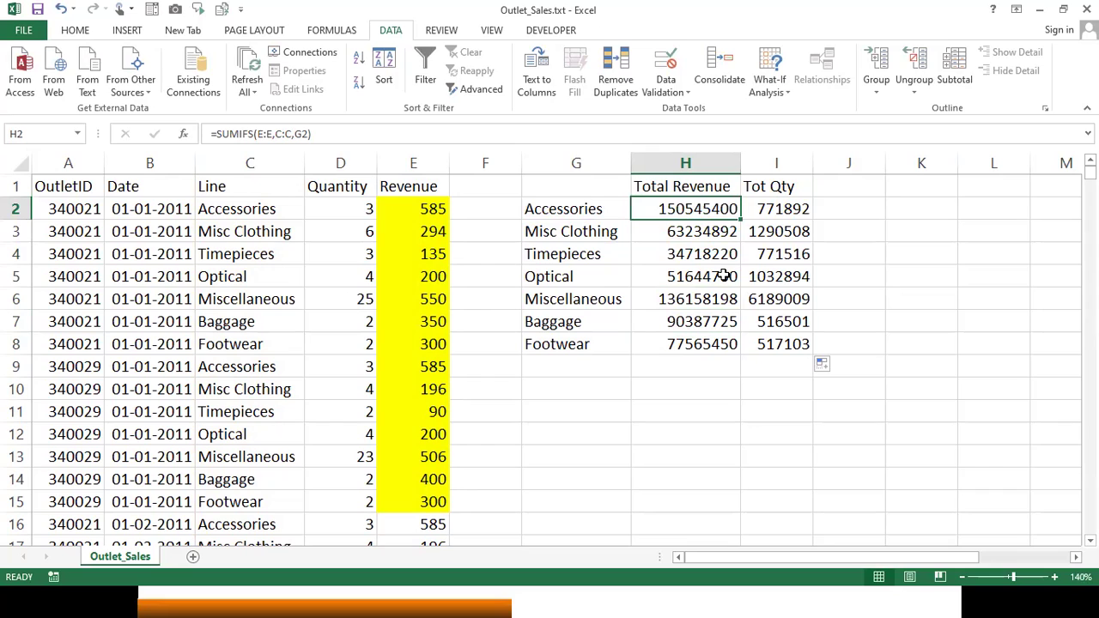
key("Down")
key("Down")
key("Down")
key("Down")
key("Down")
key("Down")
key("Down")
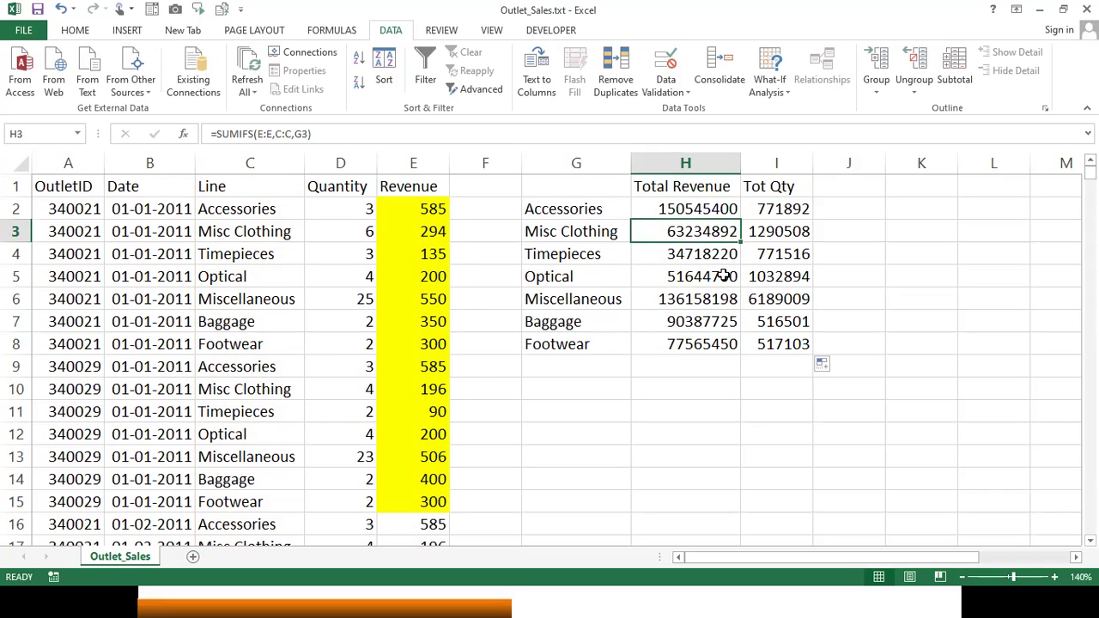
key("Up")
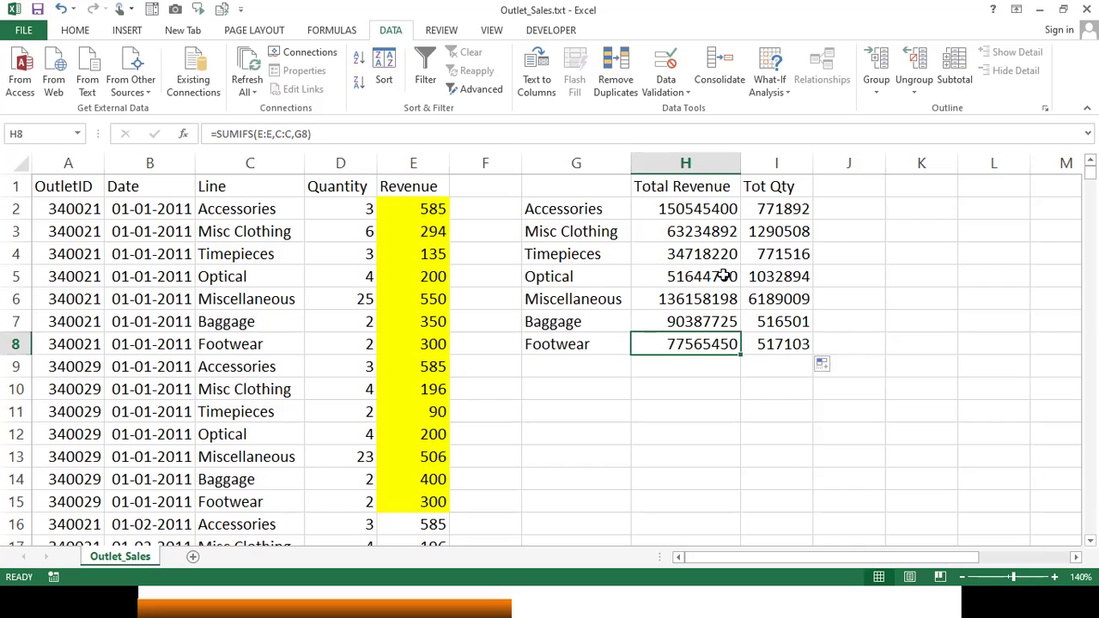
key("Up")
key("Right")
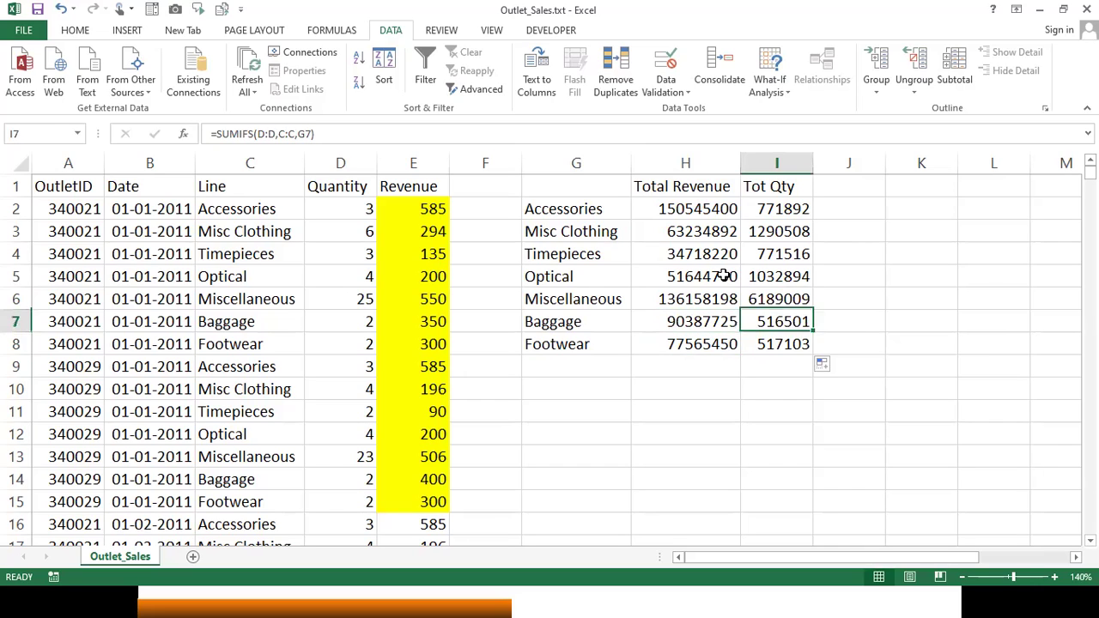
Step: Enter =AVERAGEIFS(E:E,C:C,G5) in cell H11 to average the revenue of the Optical line
key("Down")
key("Down")
key("Left")
key("Down")
key("Down")
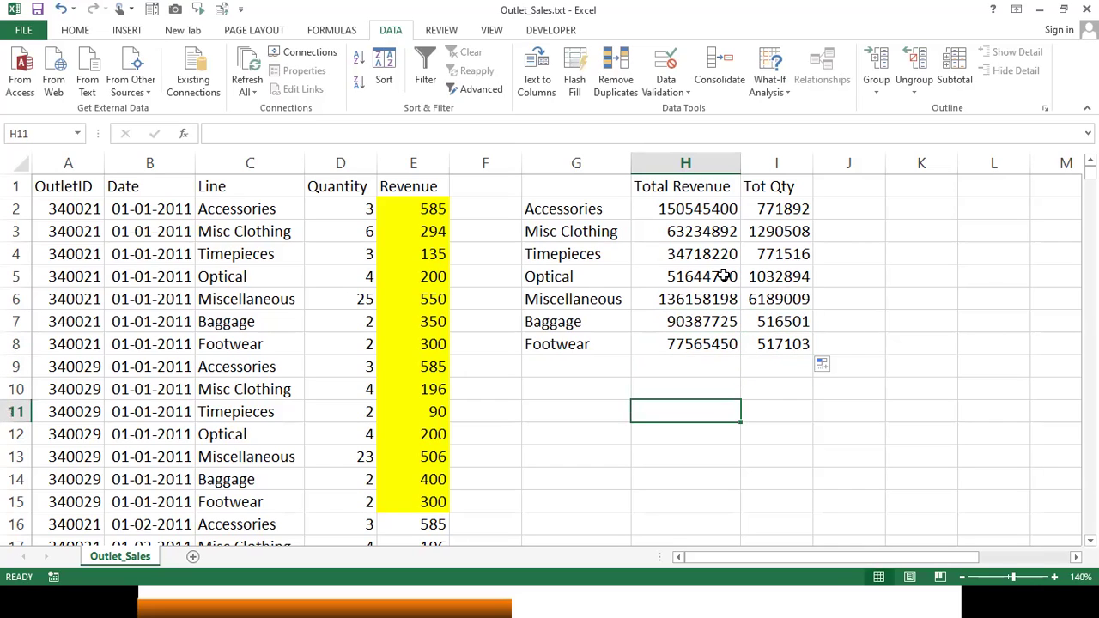
type("=ave")
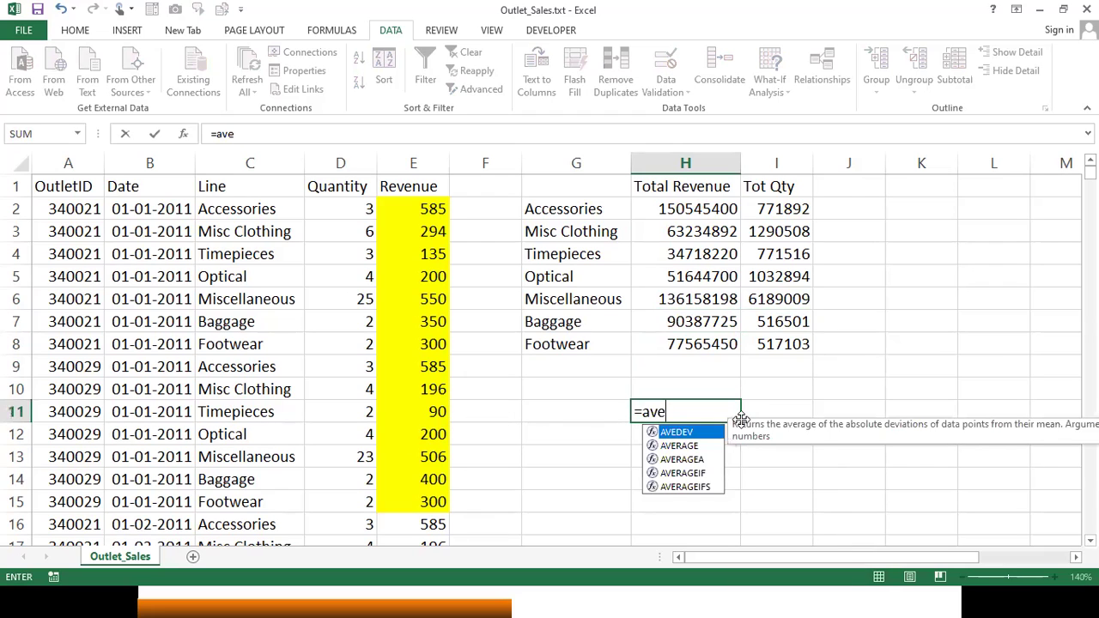
double_click(704, 487)
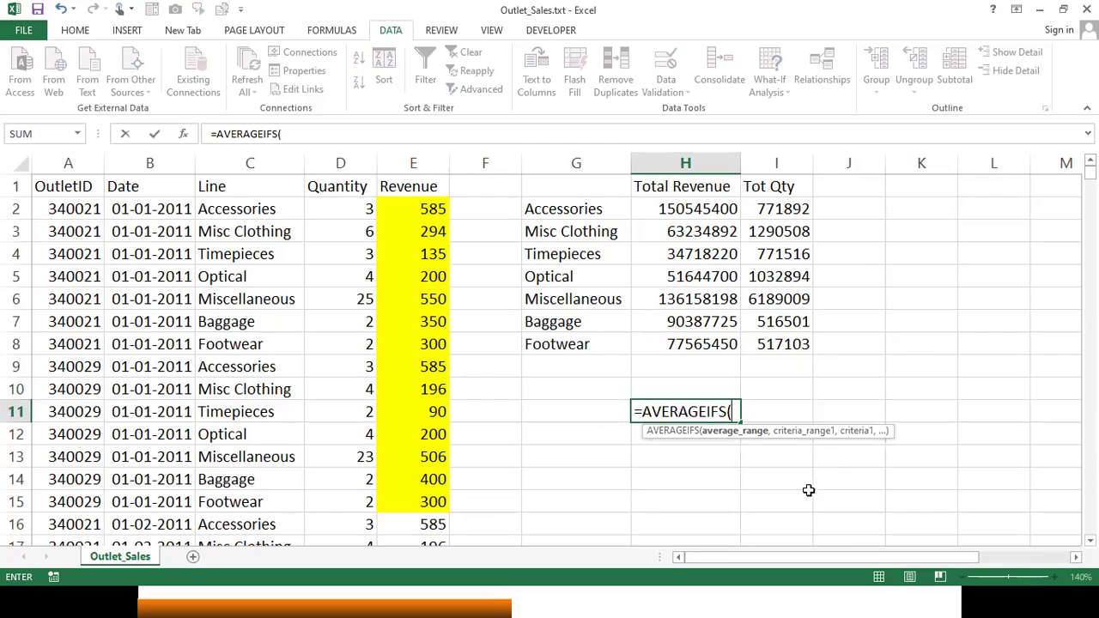
type("E:E")
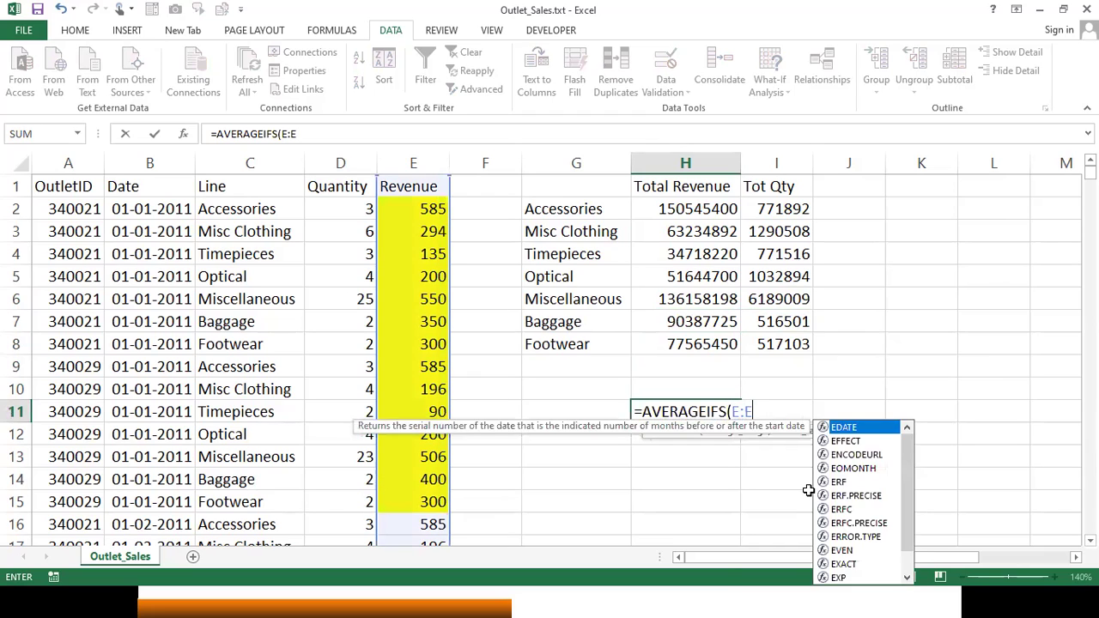
type(",C:C,")
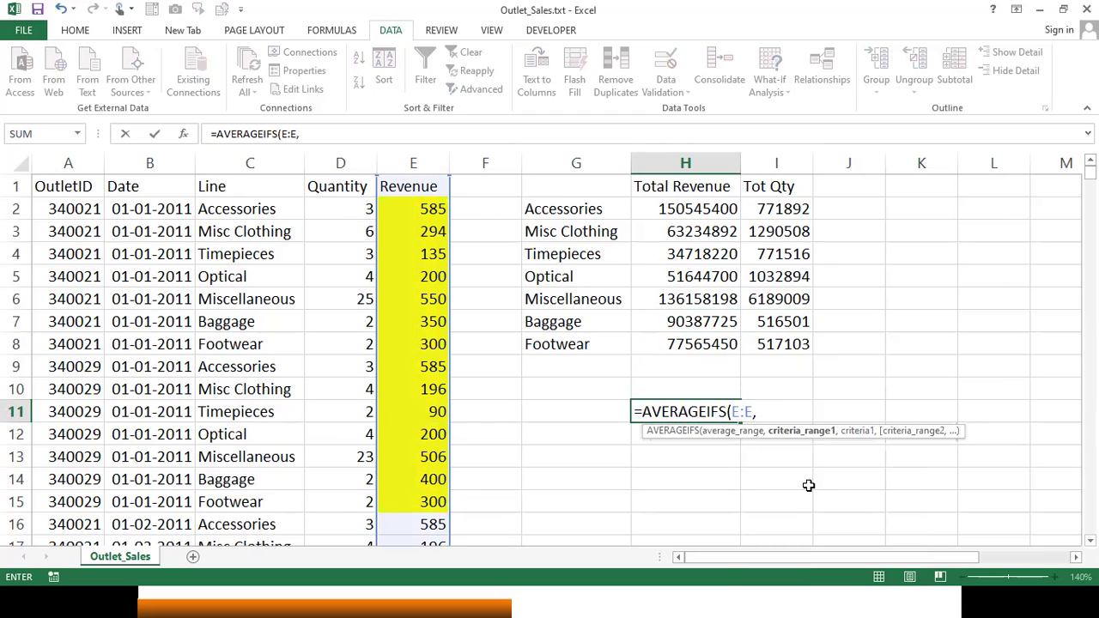
left_click(266, 160)
type(",")
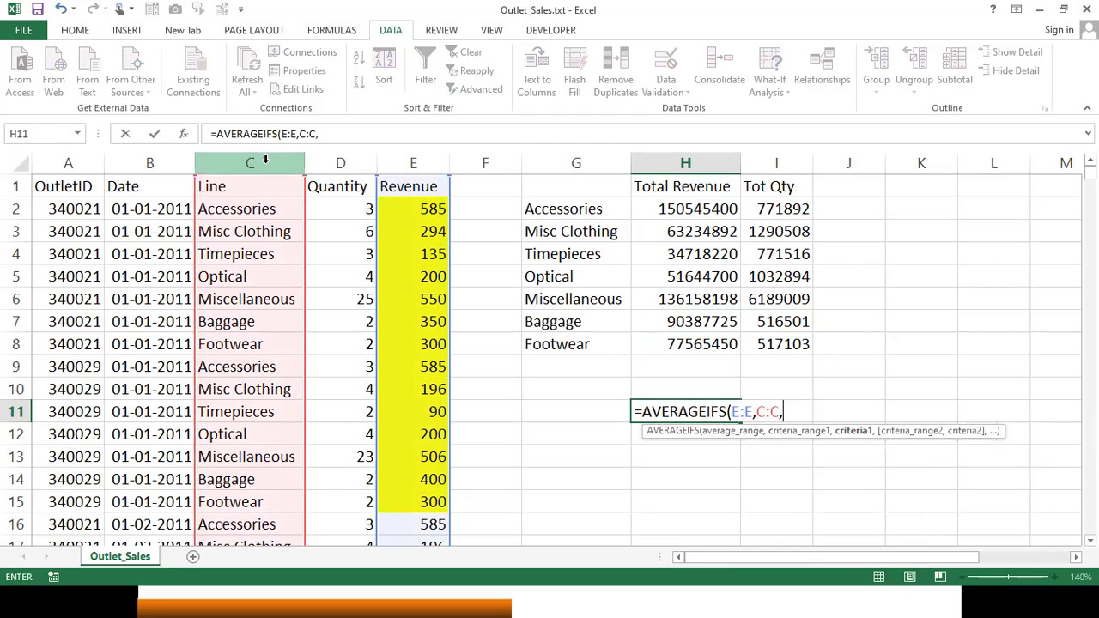
left_click(576, 276)
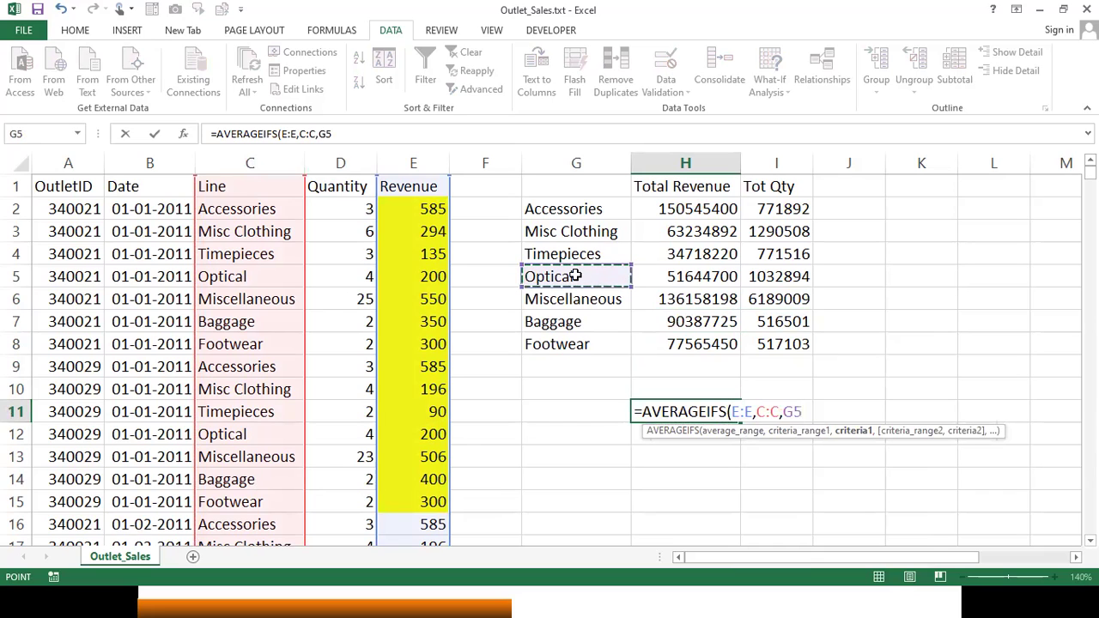
type(")")
key("ctrl+Return")
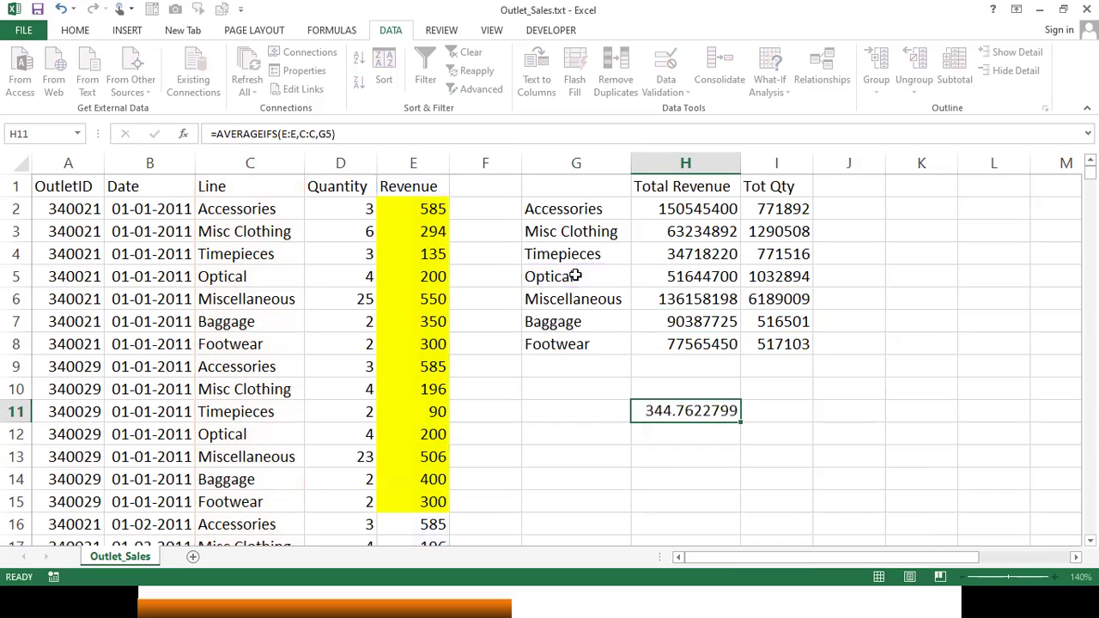
key("Return")
key("Up")
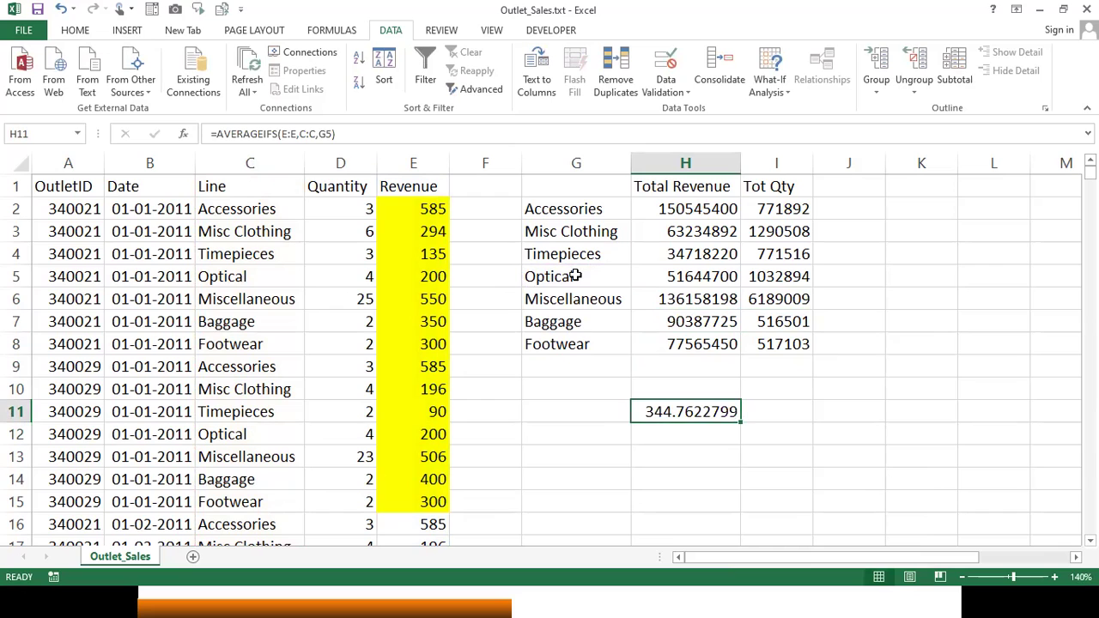
Step: Reduce the average revenue in H11 to two decimal places
left_click(76, 31)
left_click(605, 83)
left_click(605, 83)
left_click(605, 84)
left_click(606, 83)
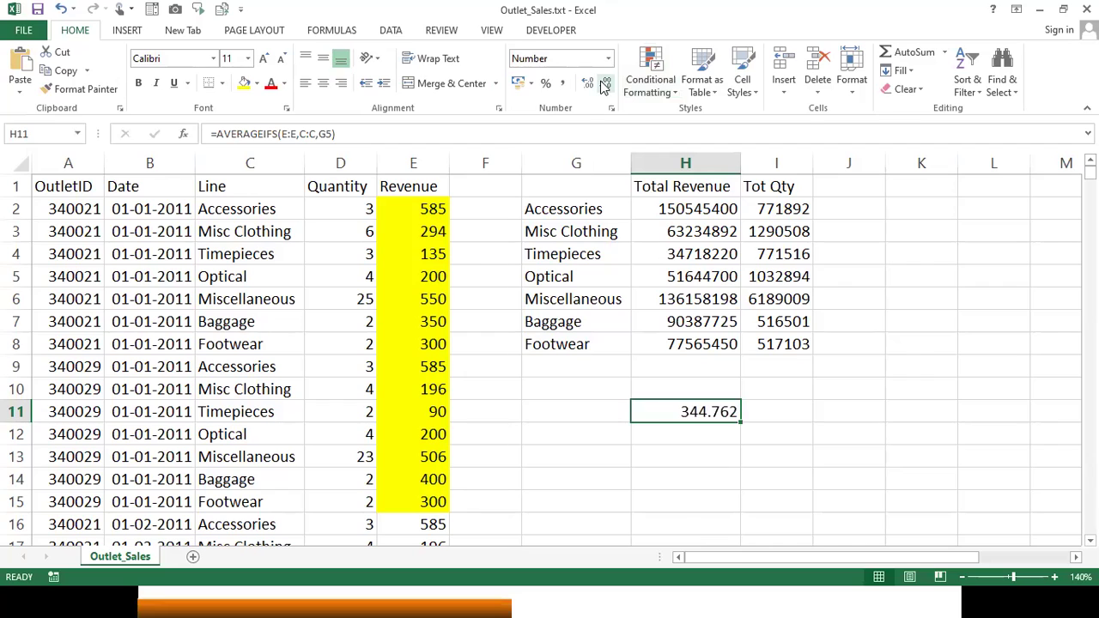
left_click(606, 83)
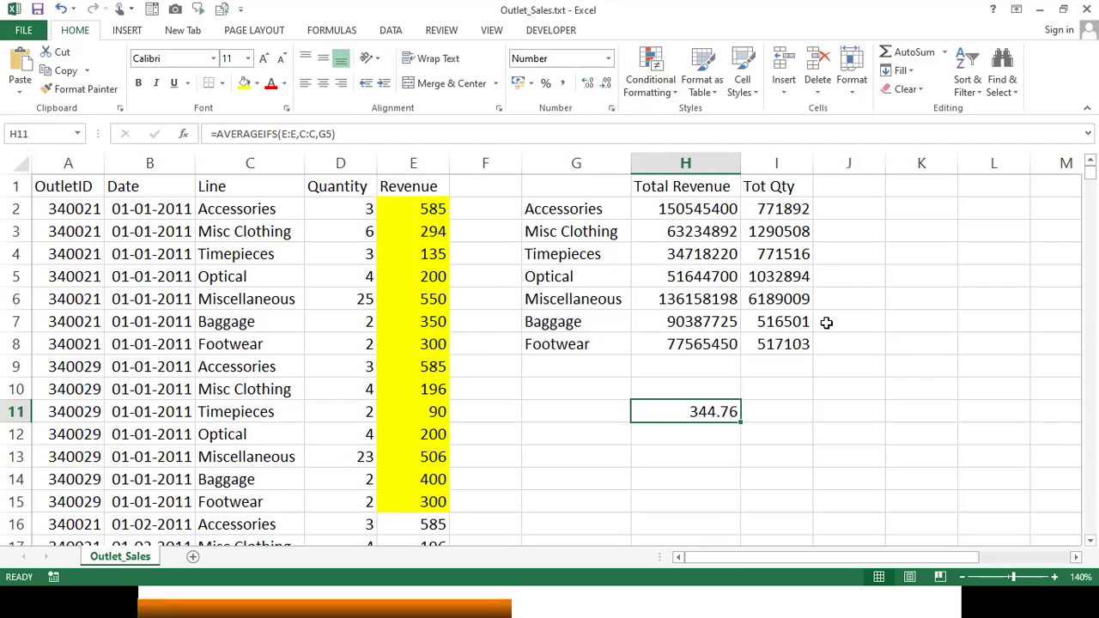
Step: Copy the AVERAGEIFS formula from H11 into J2 and change its criterion to the Accessories cell G2
key("F2")
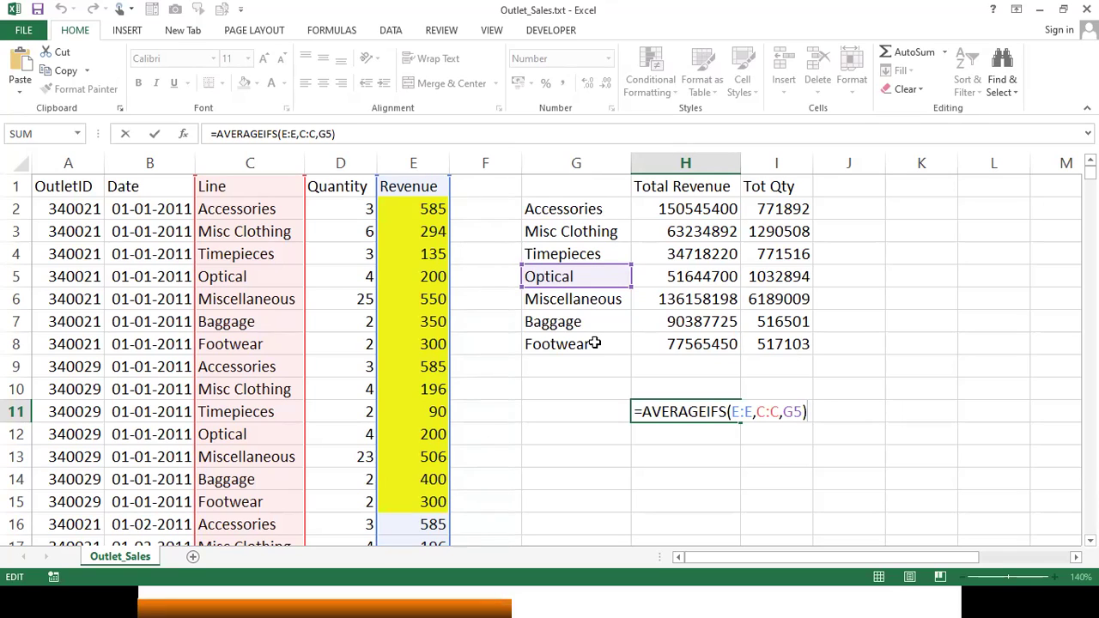
key("ctrl+Return")
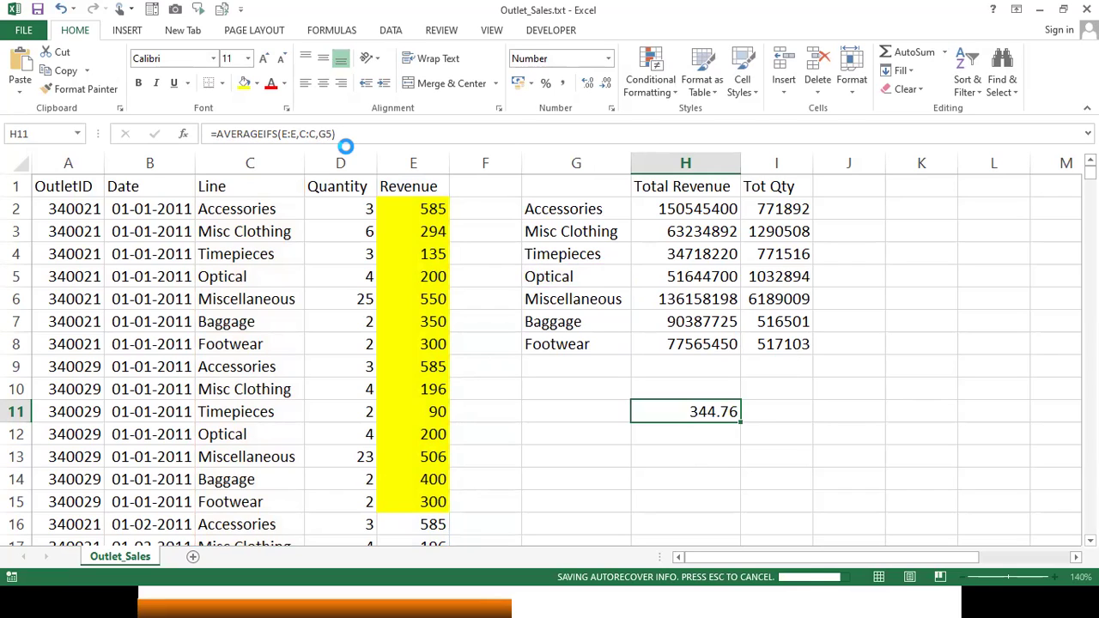
double_click(224, 134)
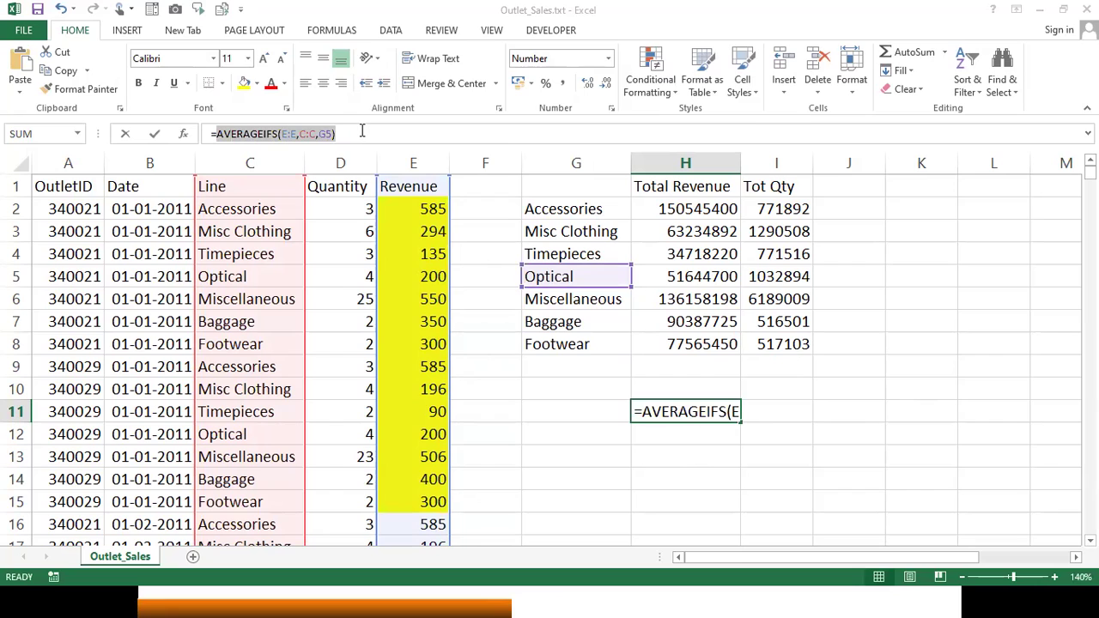
key("Return")
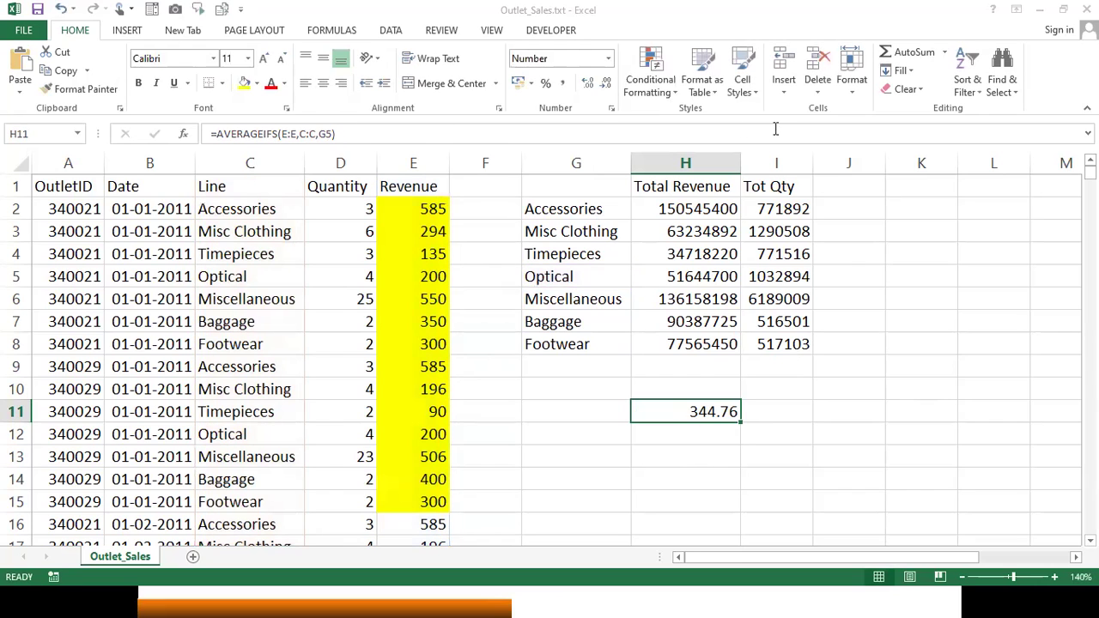
left_click(845, 203)
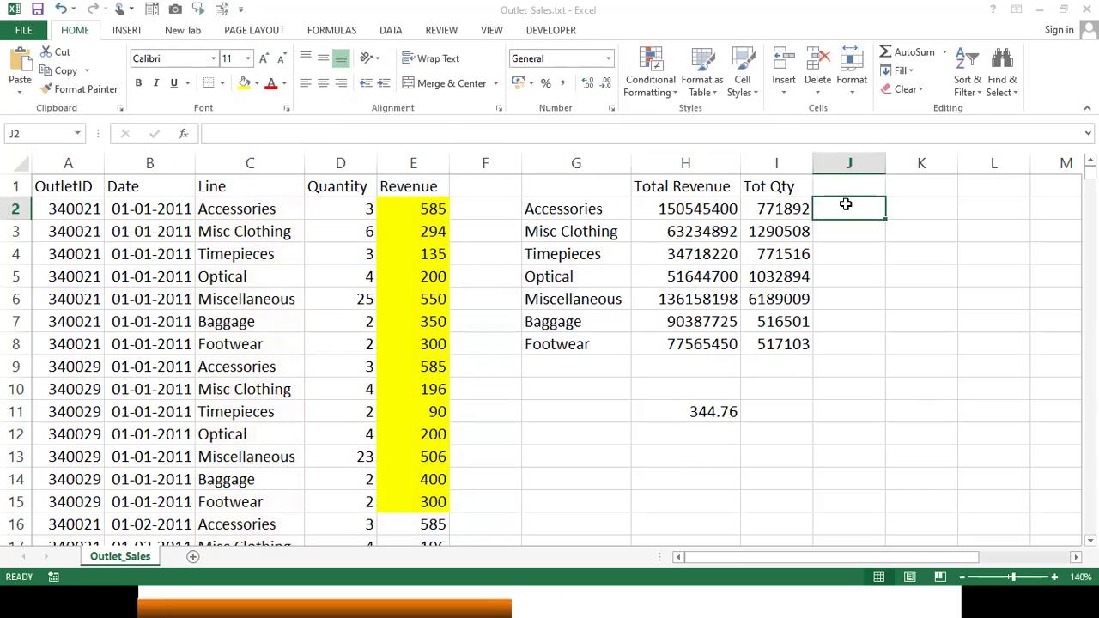
type("=")
key("BackSpace")
key("ctrl+v")
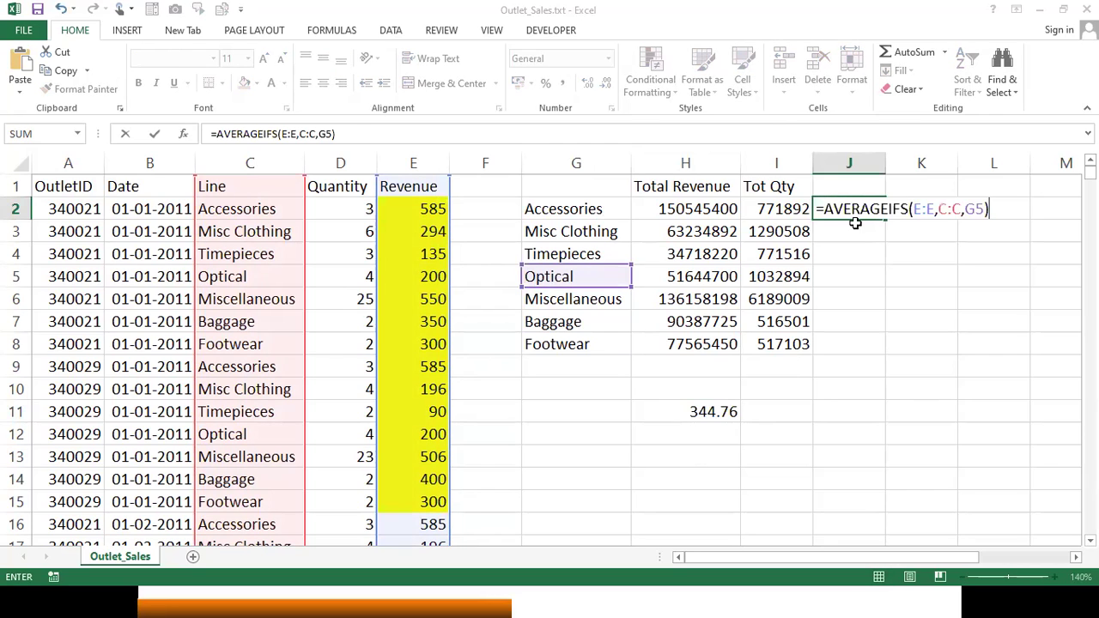
double_click(972, 209)
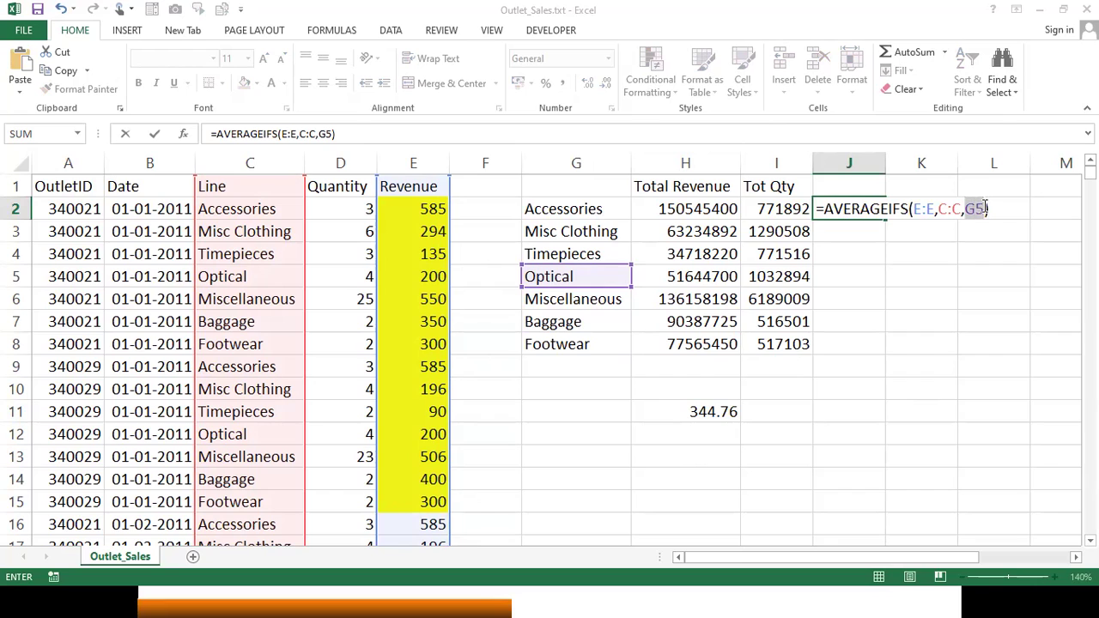
left_click(596, 210)
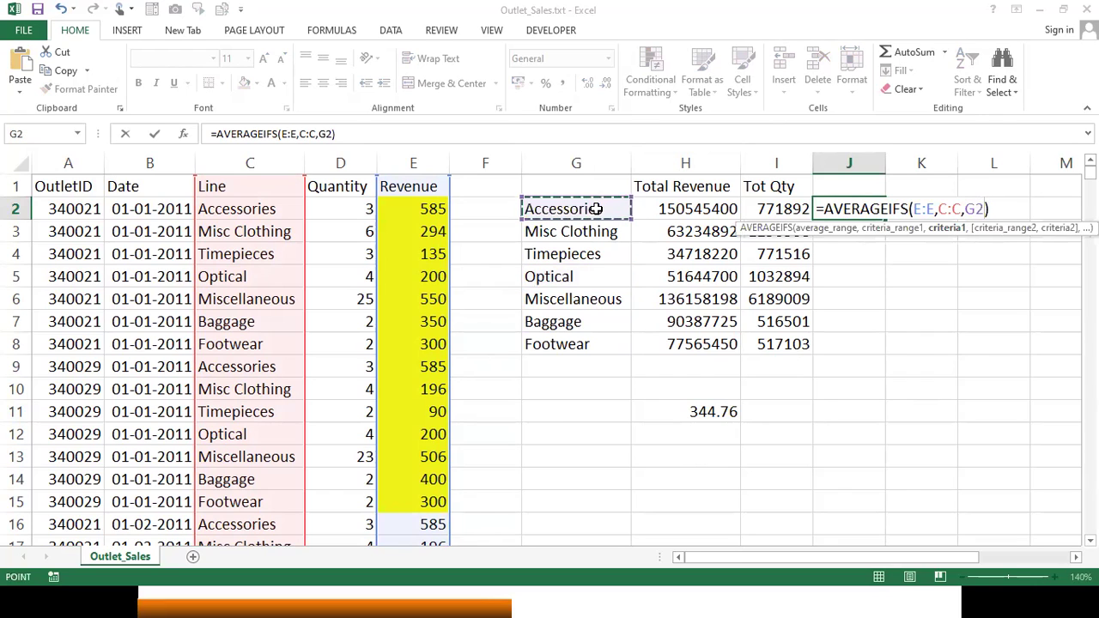
key("ctrl+Return")
key("Return")
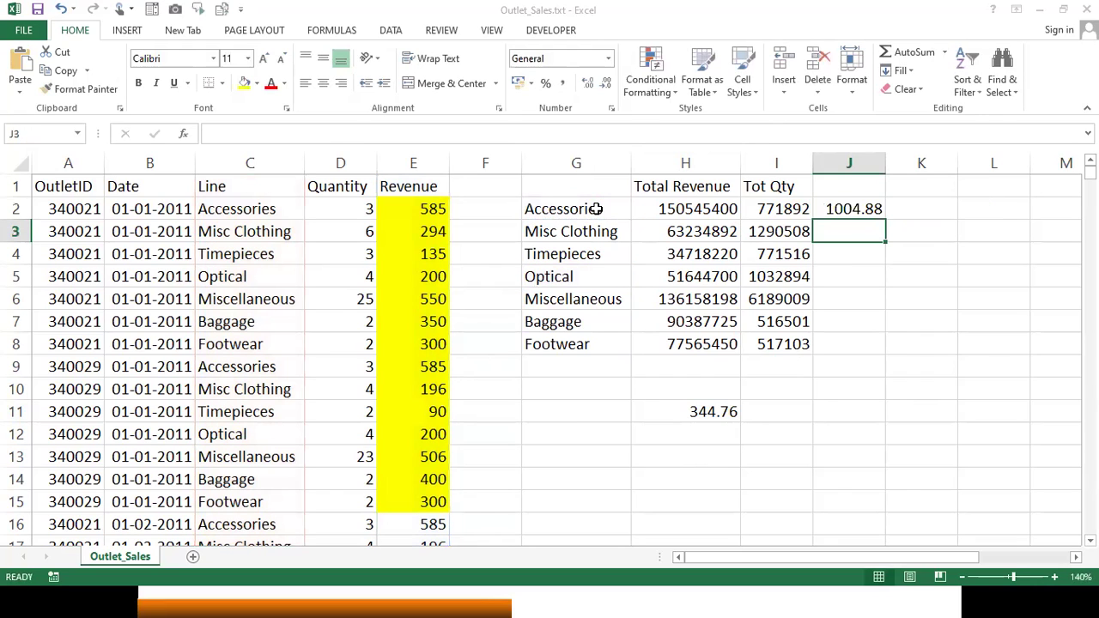
Step: Fill the average revenue formula in J2 down to J8 for the remaining product lines
left_click(854, 211)
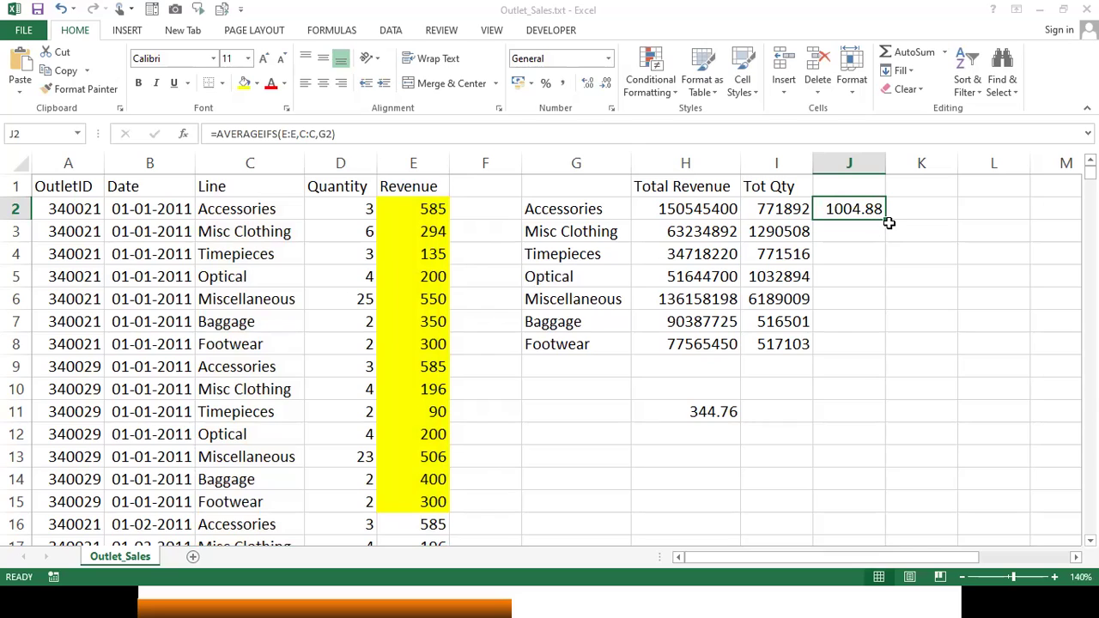
double_click(883, 218)
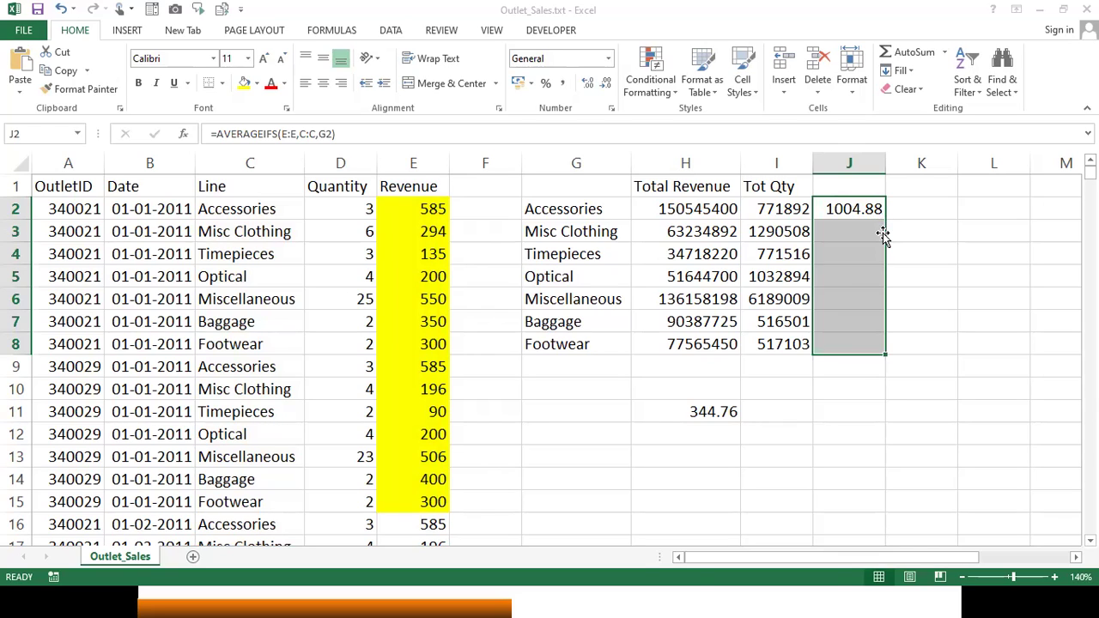
left_click(933, 265)
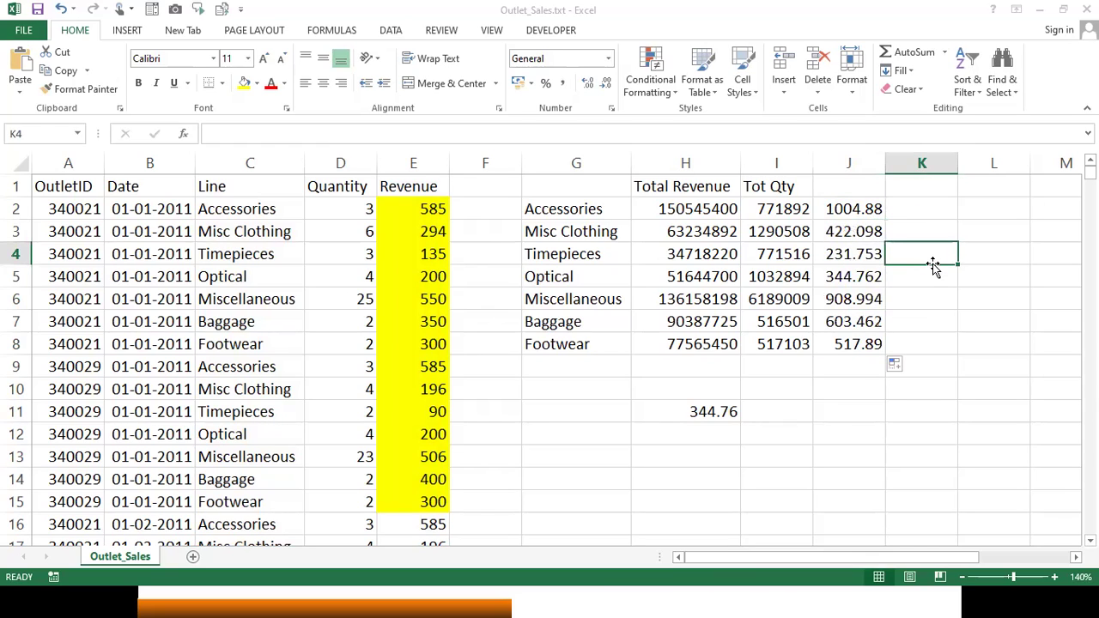
Step: Enter the heading "averges" in J1 and clear the trial Optical average in H11
left_click(846, 188)
type("averges")
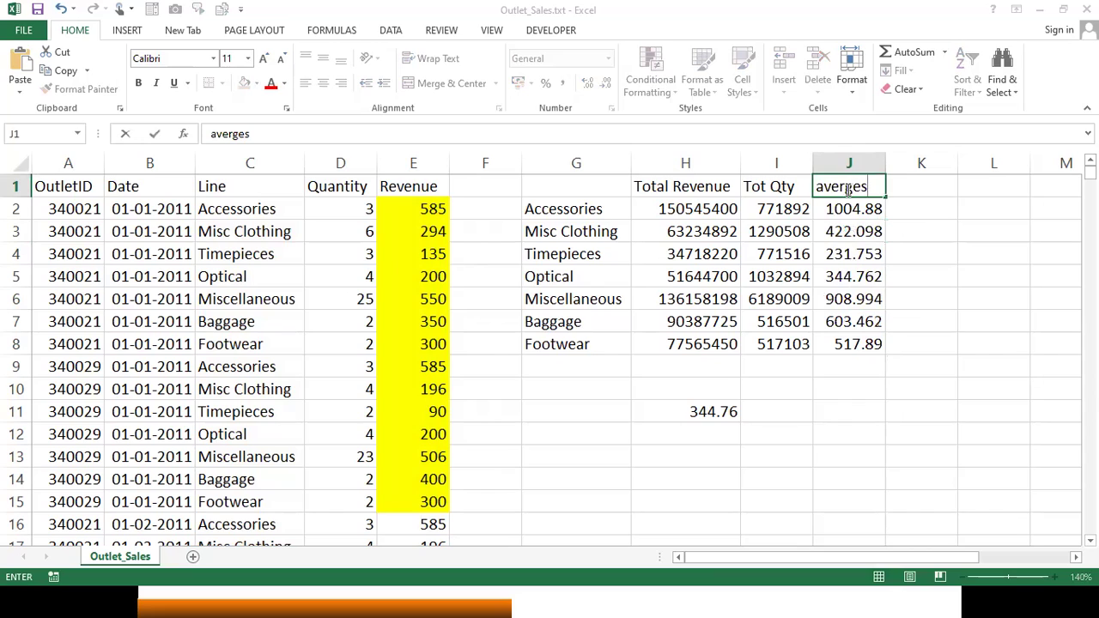
key("Return")
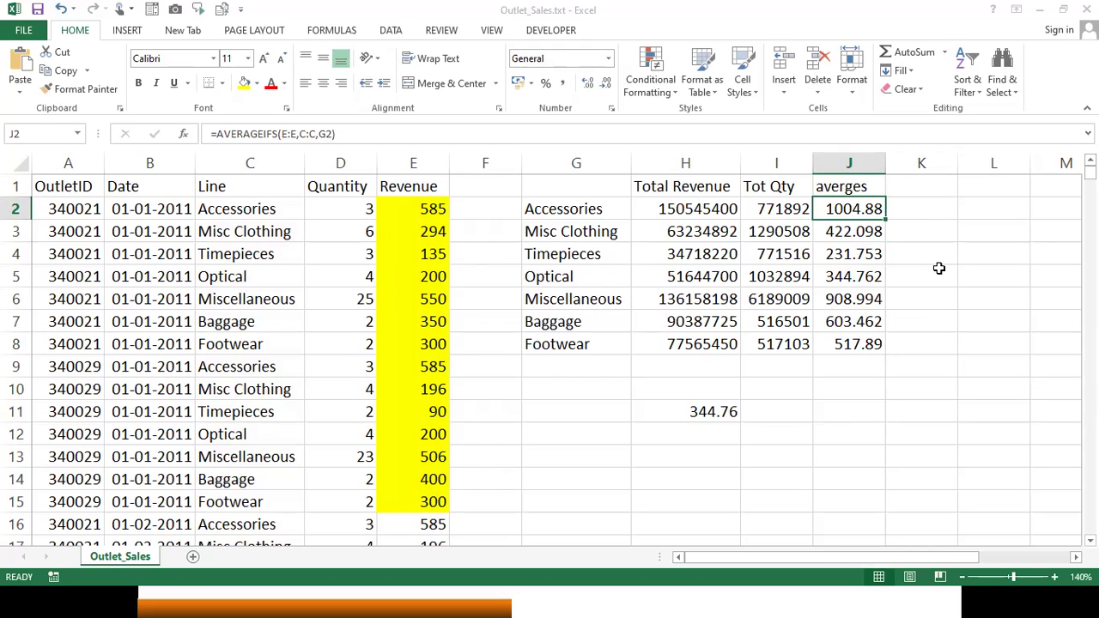
left_click(695, 411)
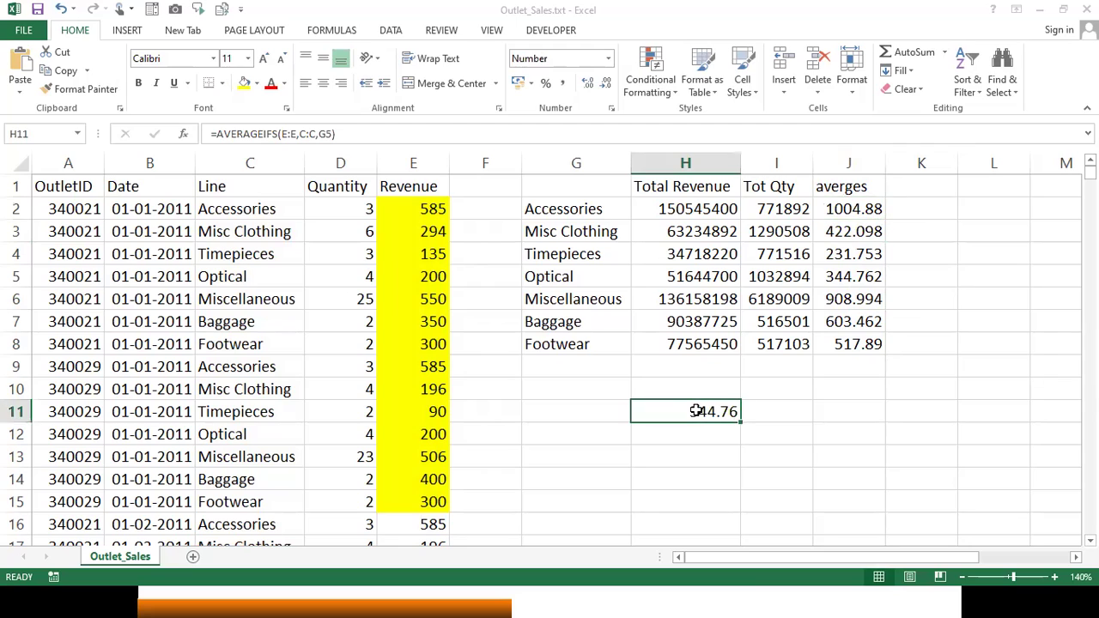
key("Delete")
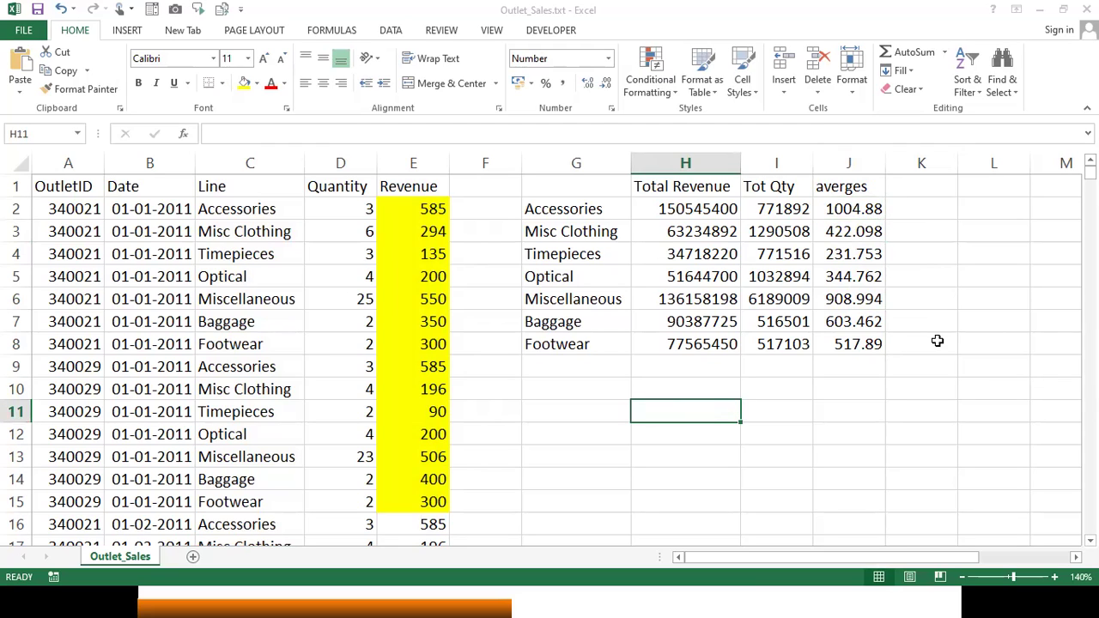
Step: Turn the formula in J2 into displayed text with a leading apostrophe and autofit the width of column J
left_click(872, 216)
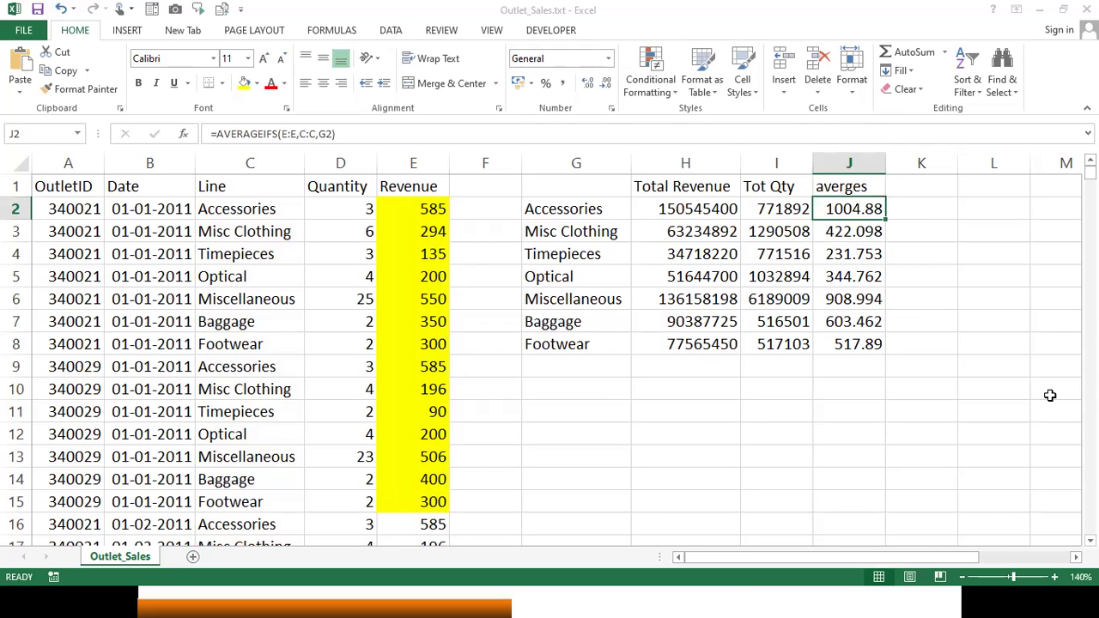
key("F2")
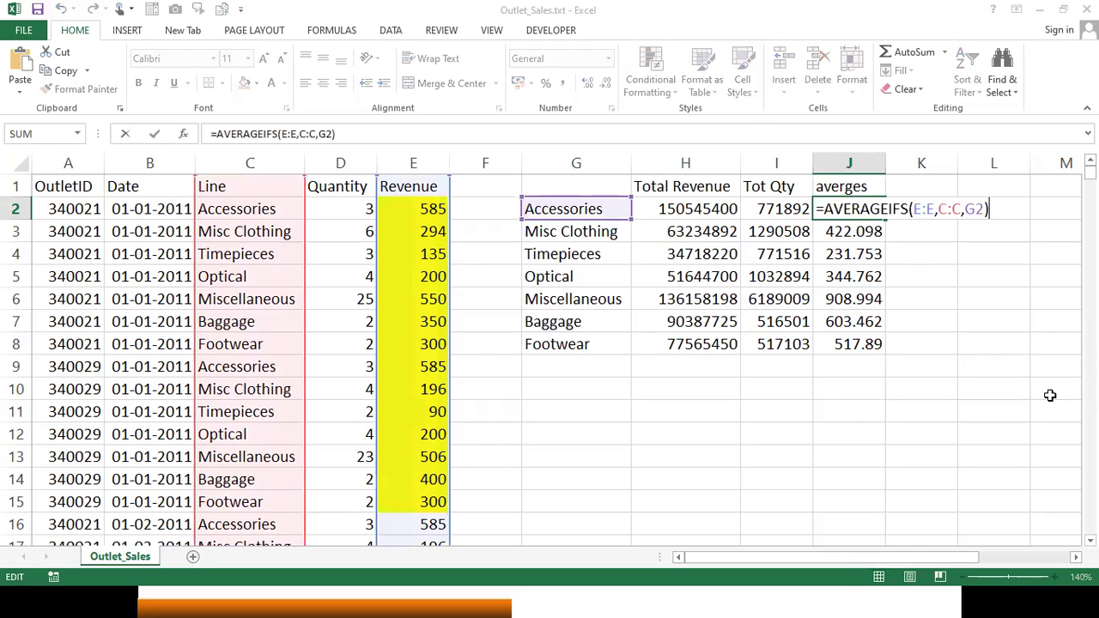
key("Left")
key("Left")
key("Left")
key("Left")
key("Left")
key("Left")
key("Left")
key("Left")
key("Left")
key("Left")
key("Left")
key("Left")
key("Left")
key("Left")
key("Left")
key("Left")
key("Left")
key("Left")
key("Left")
key("Left")
key("Left")
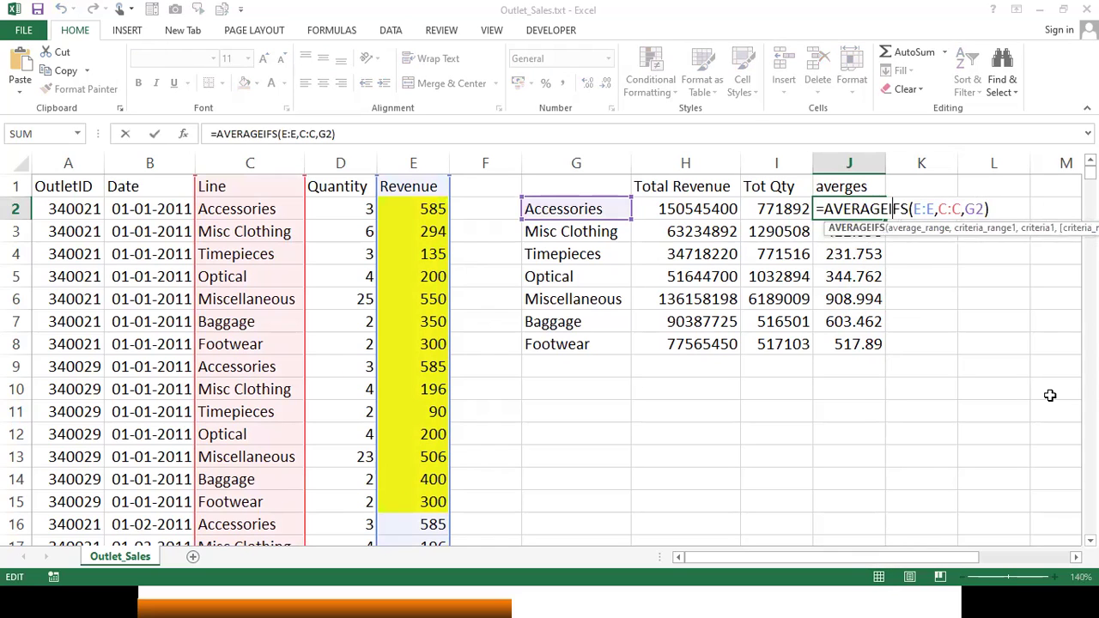
key("Left")
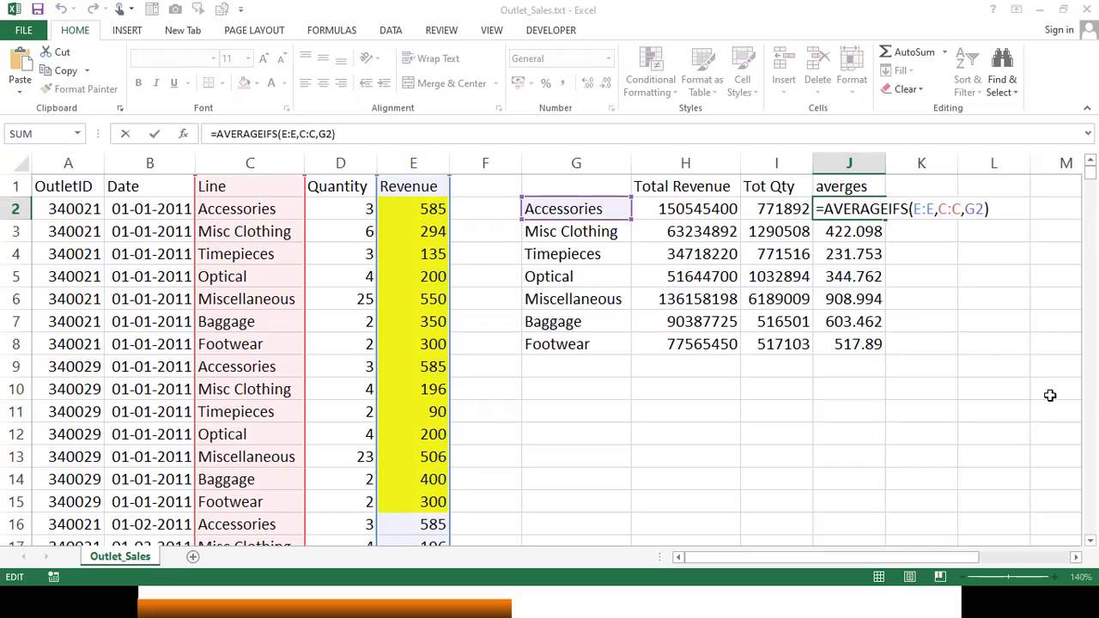
type("'")
key("Return")
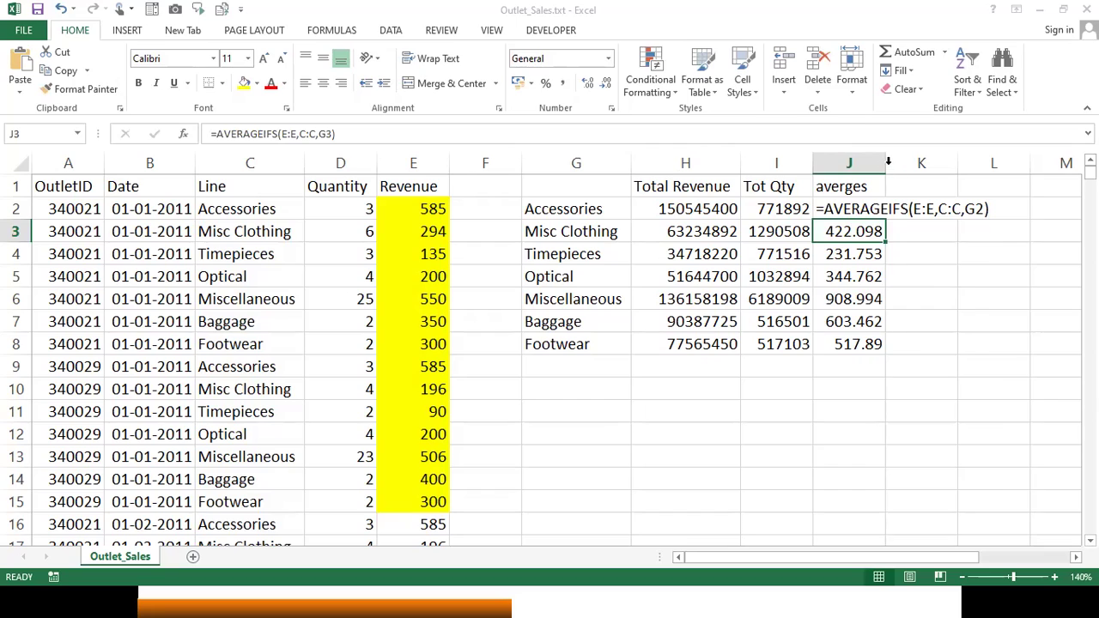
double_click(886, 163)
left_click(882, 273)
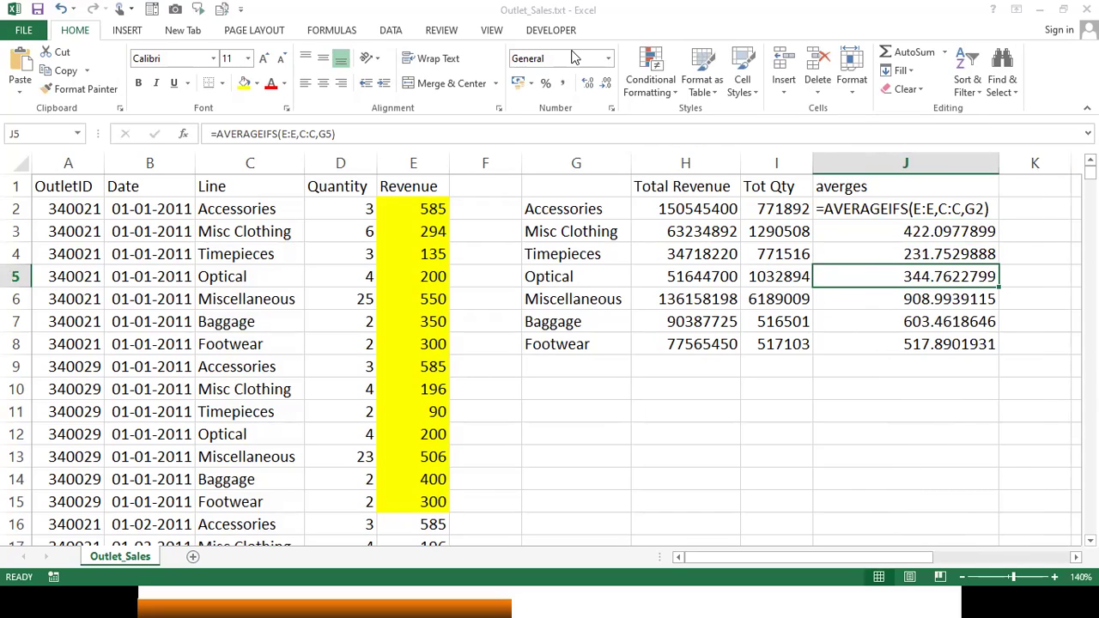
left_click(691, 316)
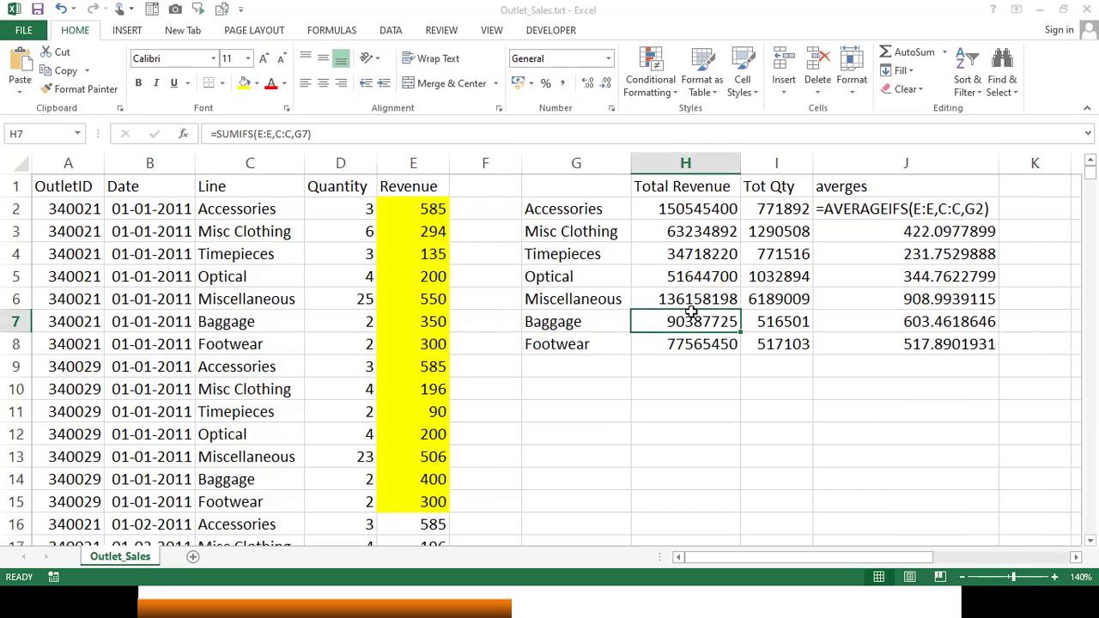
key("Down")
key("Down")
key("Down")
key("Down")
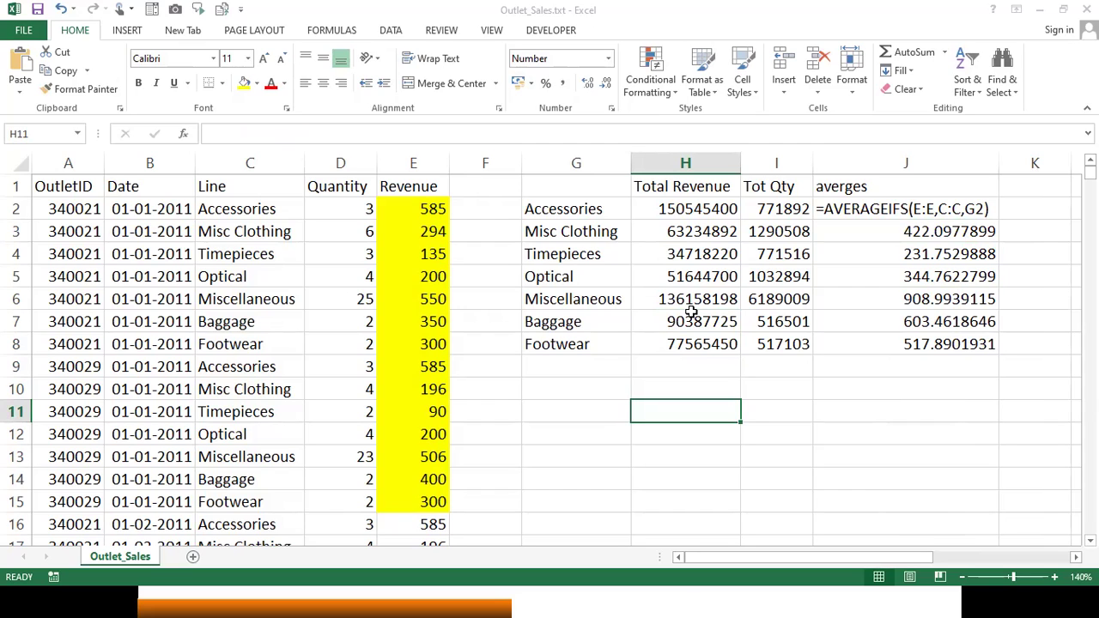
key("Left")
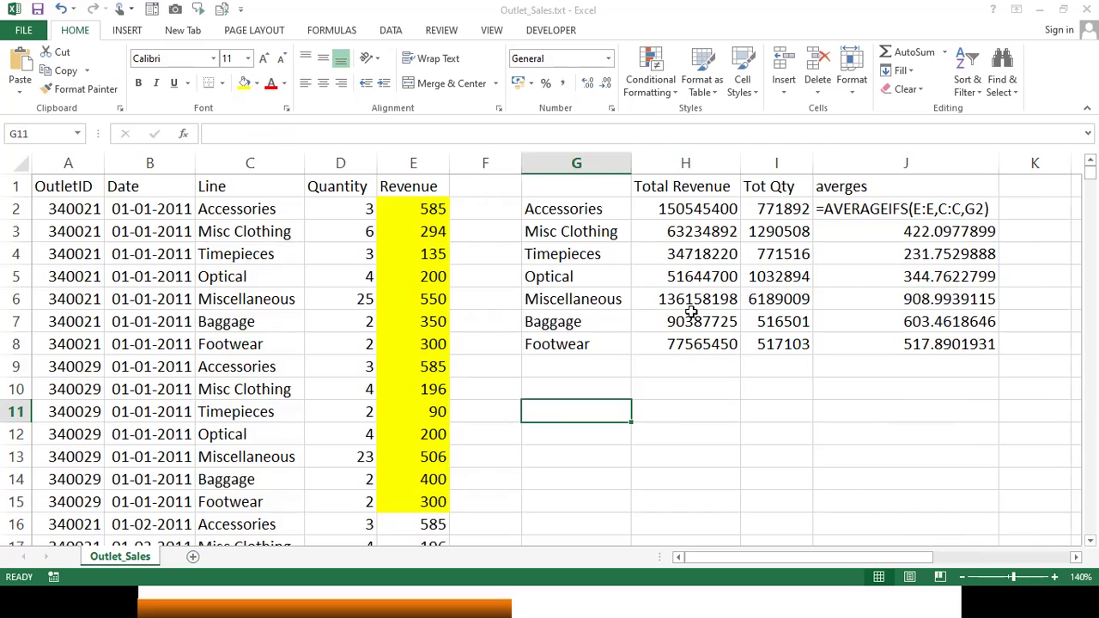
key("Right")
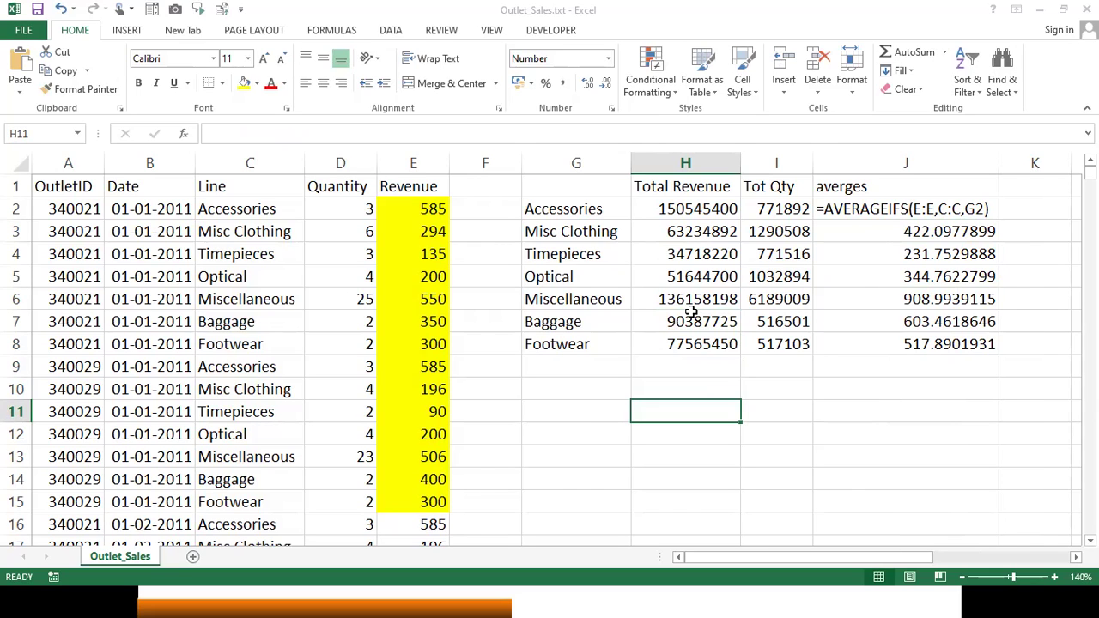
key("Up")
key("Up")
key("Up")
key("Up")
key("Up")
key("Up")
key("Up")
key("Up")
key("Up")
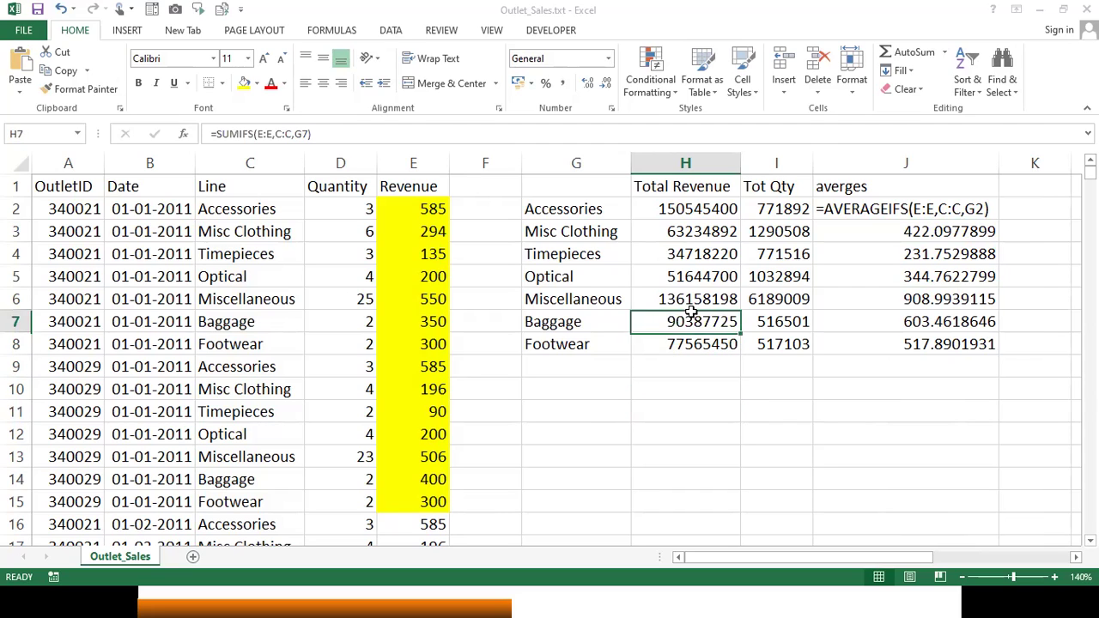
key("Down")
key("Down")
key("Down")
key("Down")
key("Down")
key("Down")
key("Down")
key("Down")
key("Down")
key("Down")
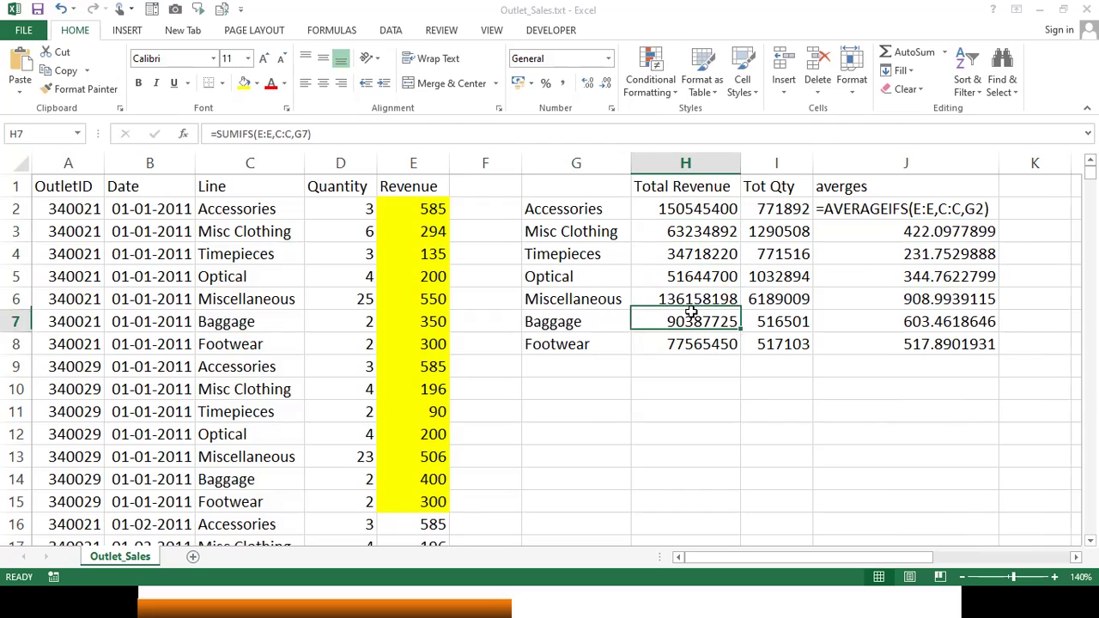
Step: Enter a MAX formula over H2:H8 in cell H10 to find the highest total revenue
key("Up")
key("Up")
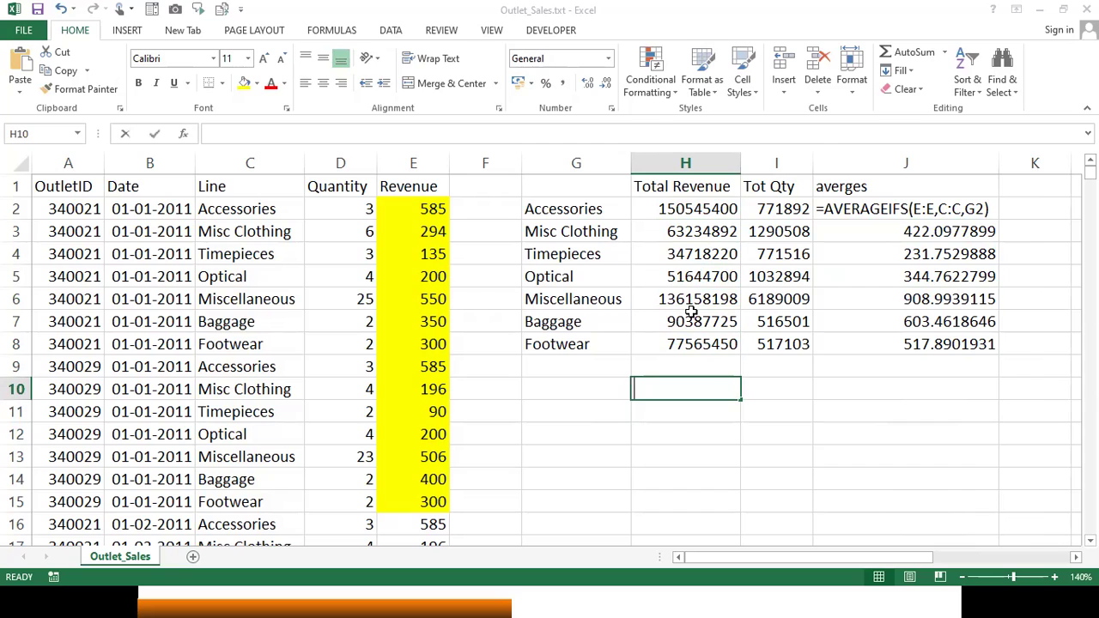
type("=max(")
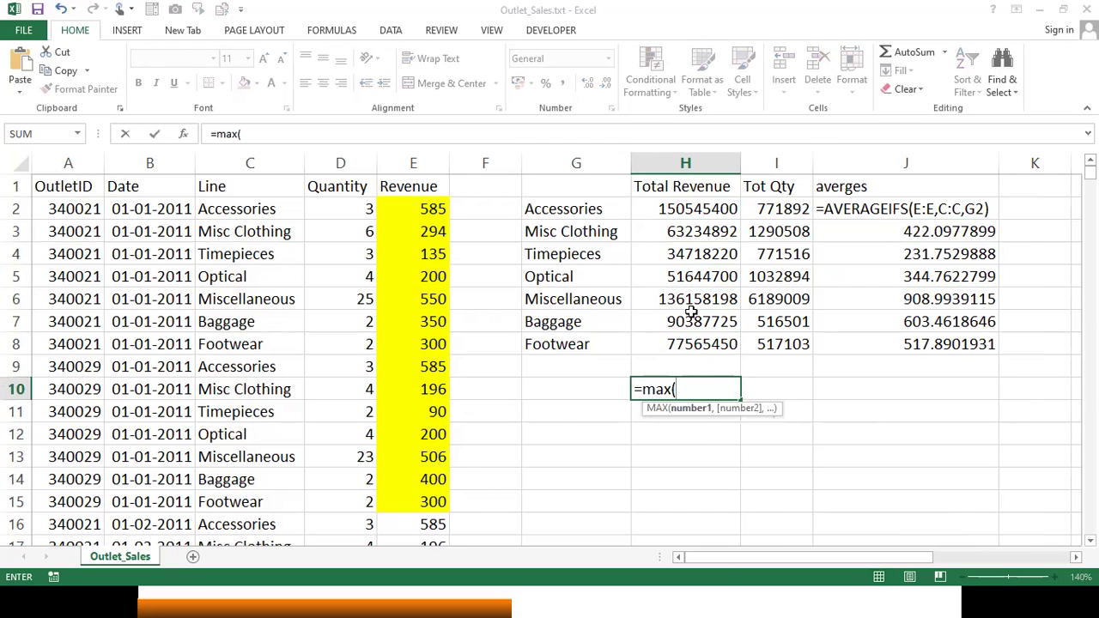
key("Up")
key("Up")
key("shift+Up")
key("shift+Up")
key("shift+Up")
key("shift+Up")
key("shift+Up")
key("shift+Up")
key("shift+Up")
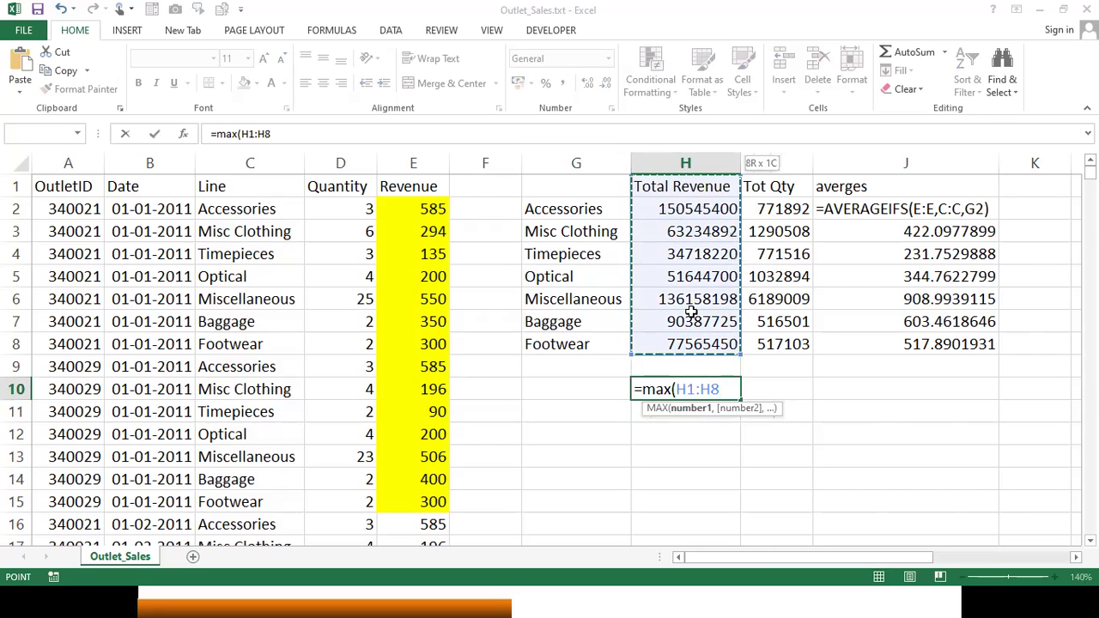
key("Down")
key("Down")
key("Down")
key("Down")
key("Down")
key("Down")
key("Down")
key("Down")
key("Up")
key("shift+Up")
key("shift+Up")
key("shift+Up")
key("shift+Up")
key("shift+Up")
key("shift+Up")
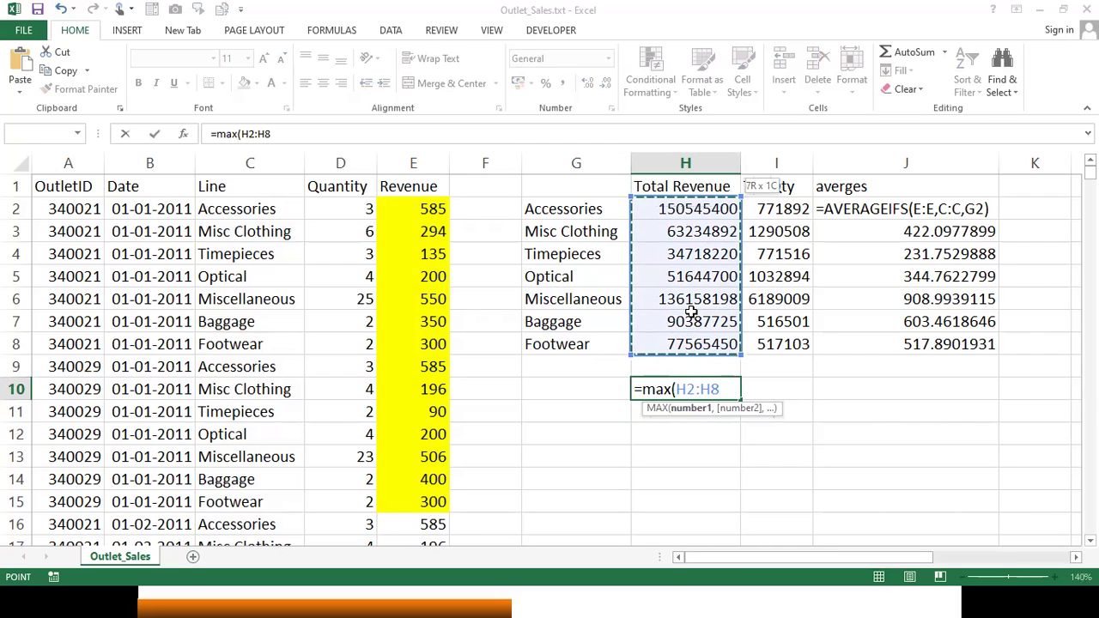
key("Return")
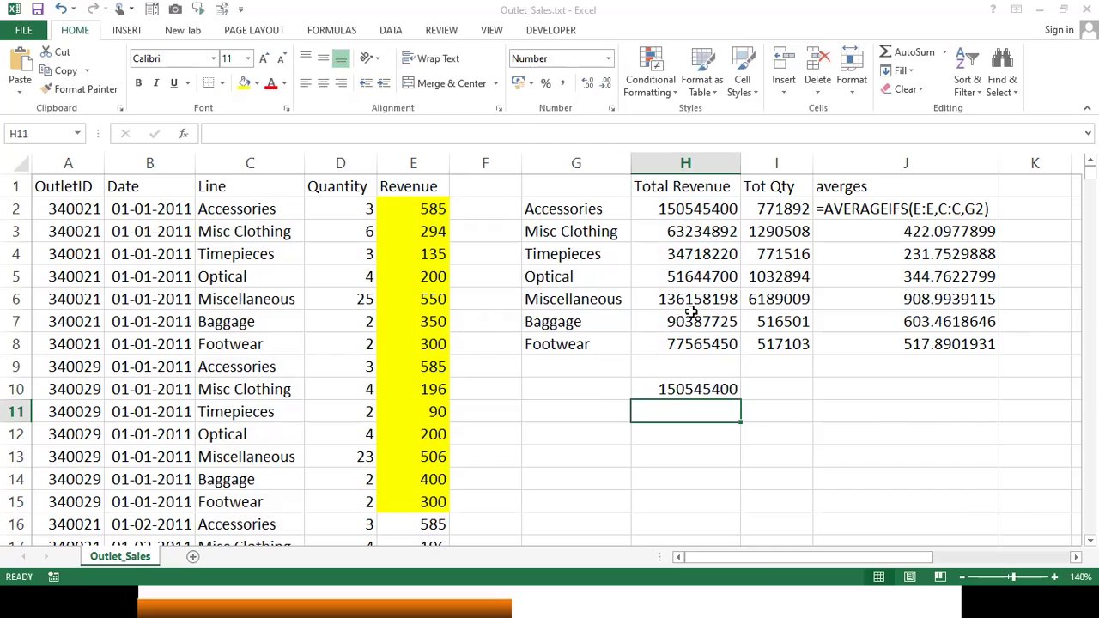
Step: Label the maximum revenue result by entering "Max" in G10
key("Up")
key("Left")
type("Max")
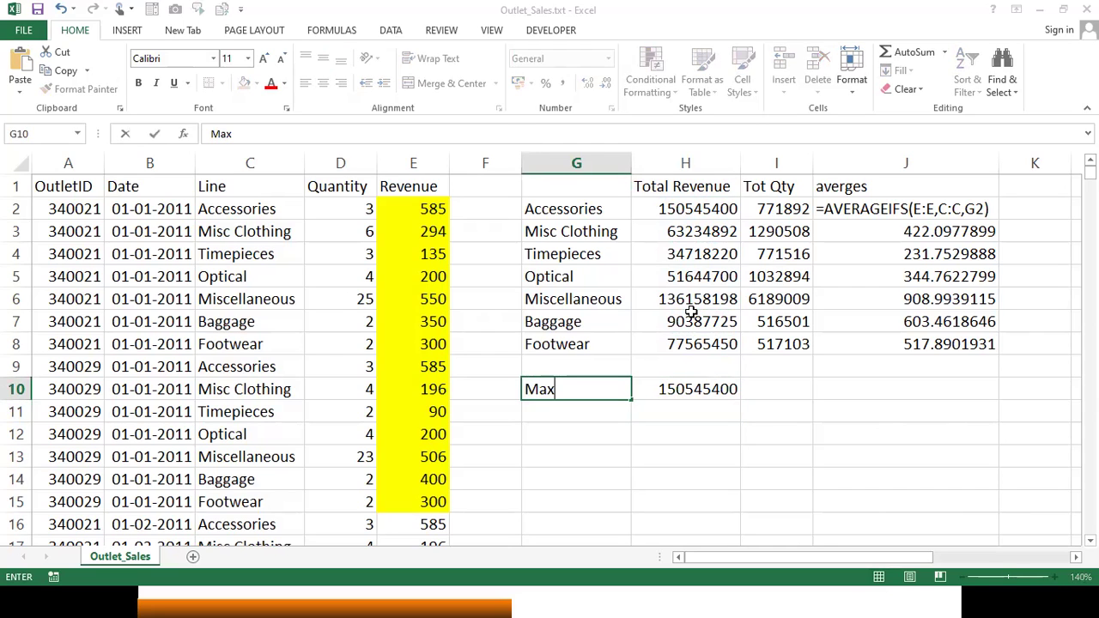
key("Return")
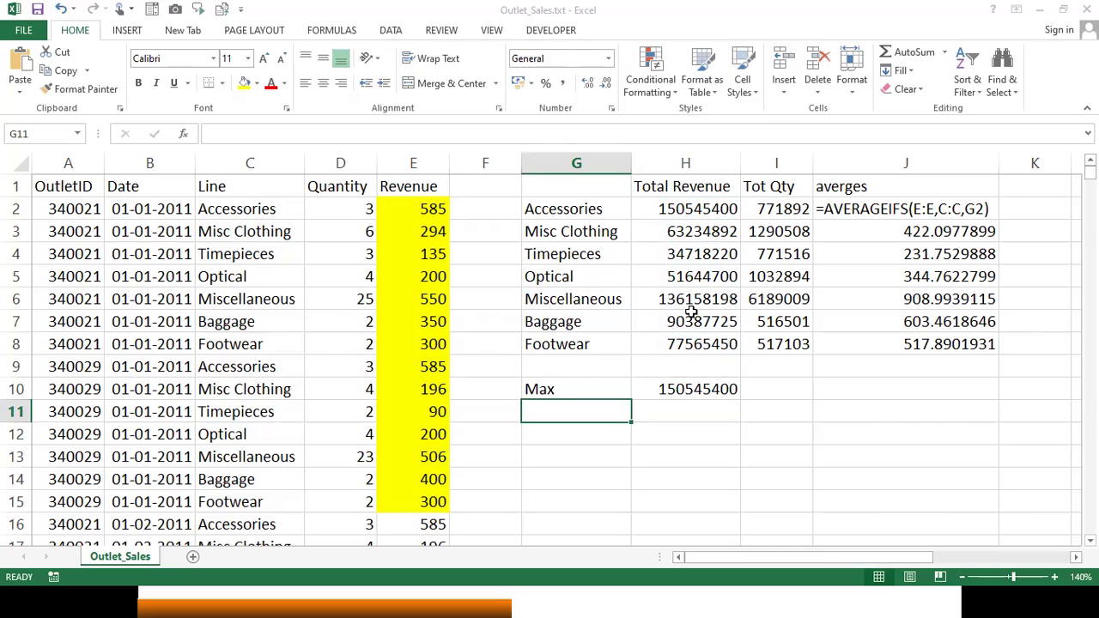
Step: Enter the label "Large" in G11 and a LARGE formula over H2:H8 with k set to 2 in H11
type("Large")
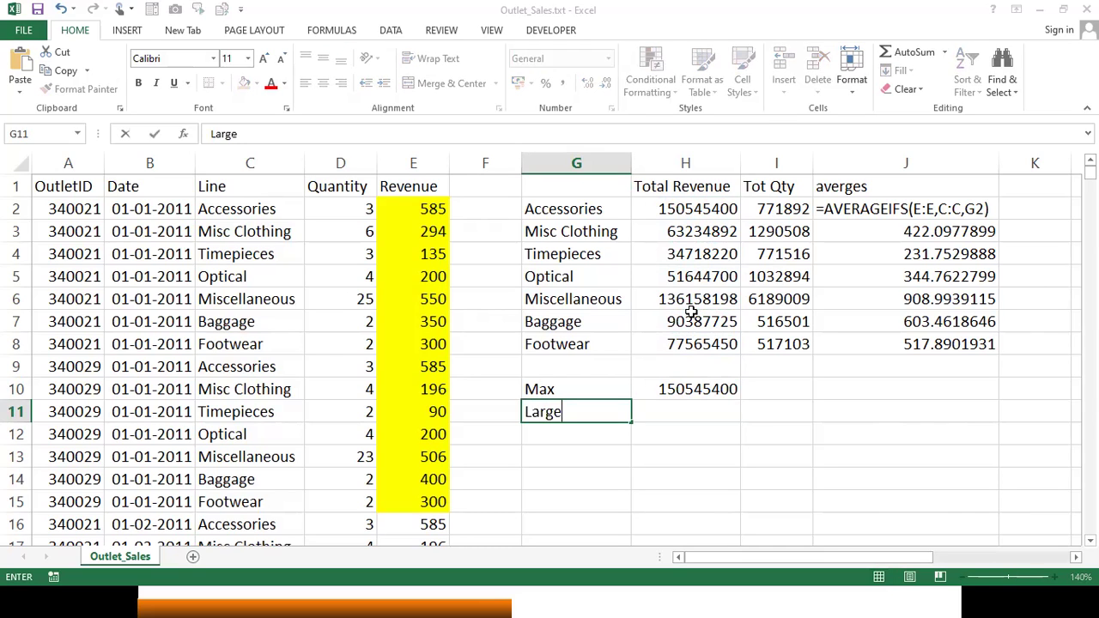
key("Tab")
type("=")
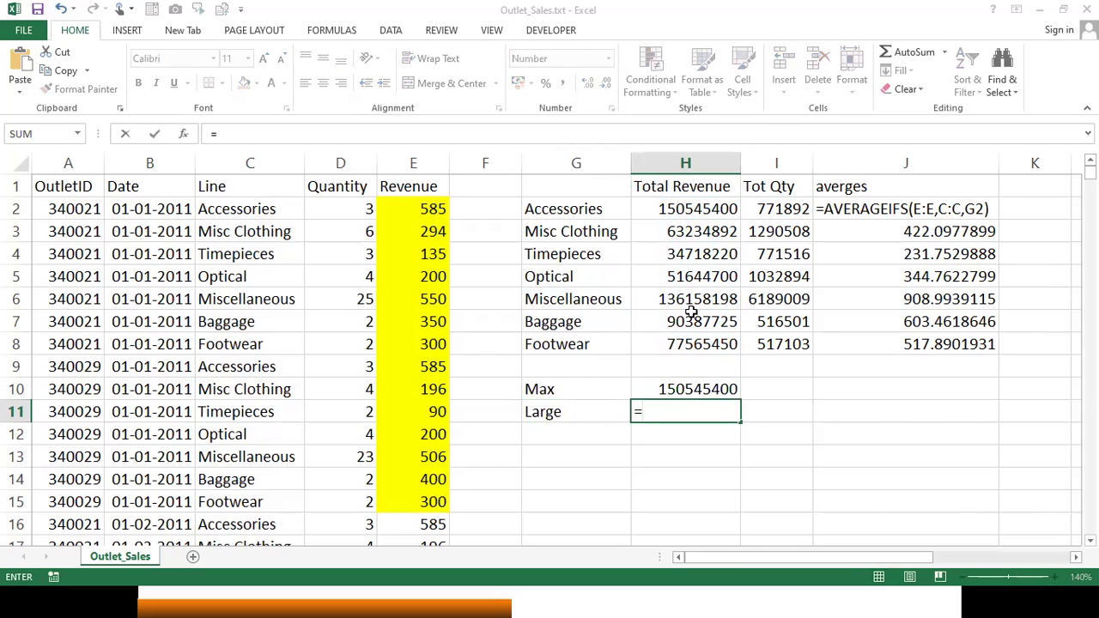
type("large")
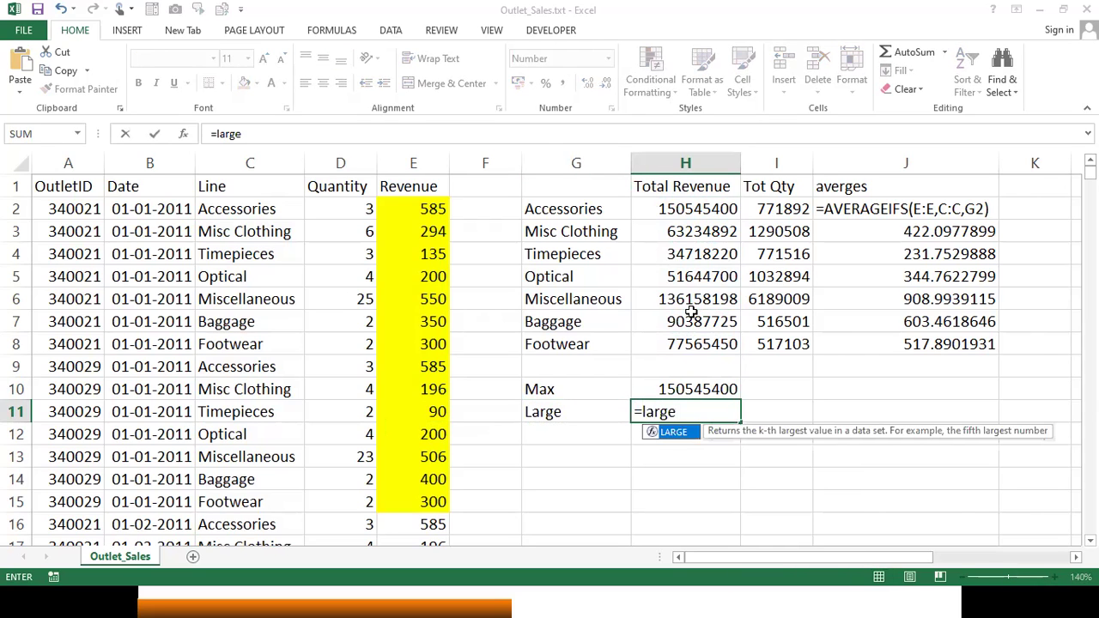
type("(")
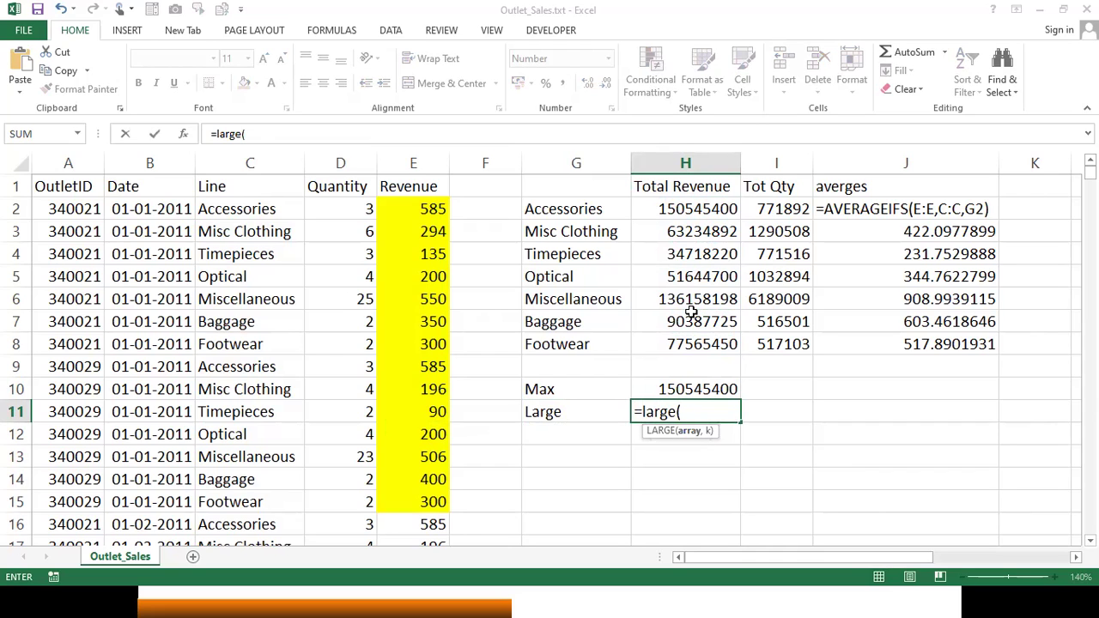
key("Up")
key("Up")
key("Up")
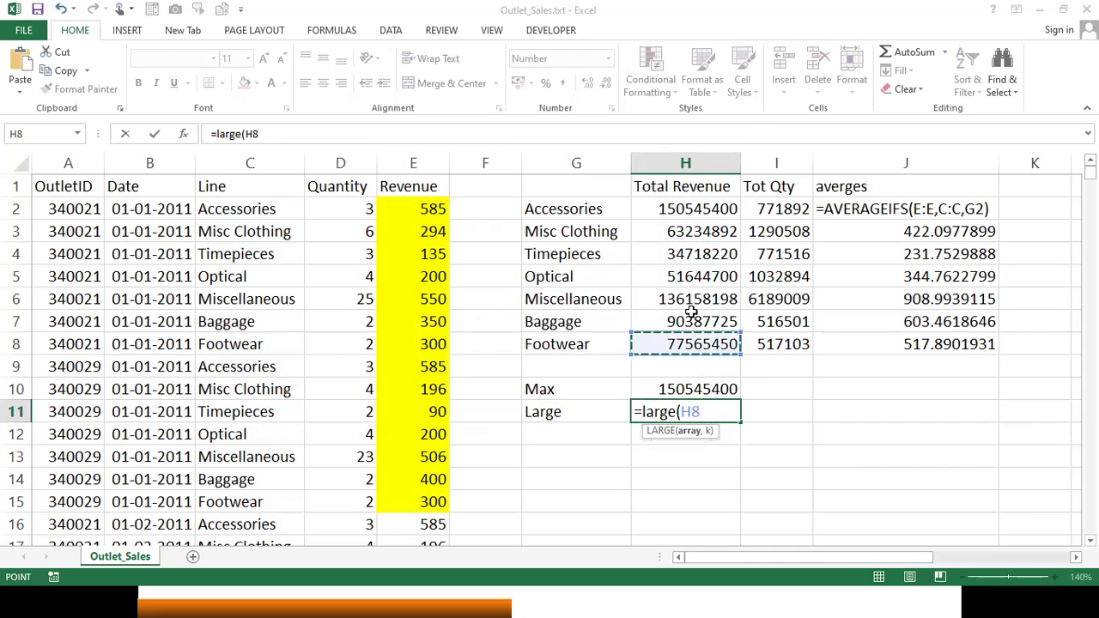
key("shift+Up")
key("shift+Up")
key("shift+Up")
key("shift+Up")
key("shift+Up")
key("shift+Up")
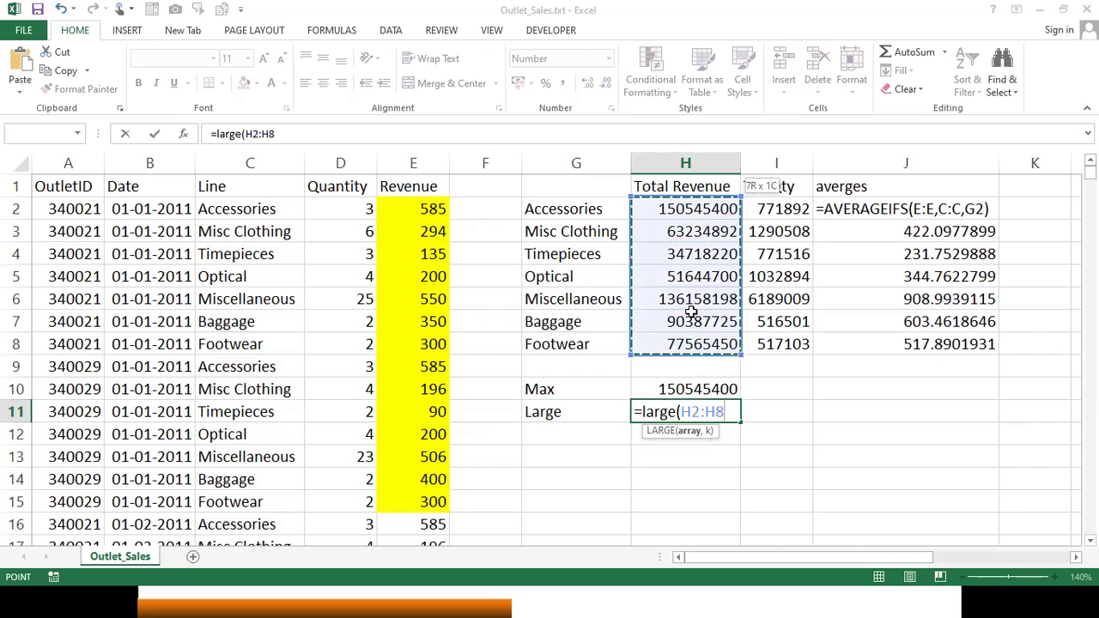
type(",")
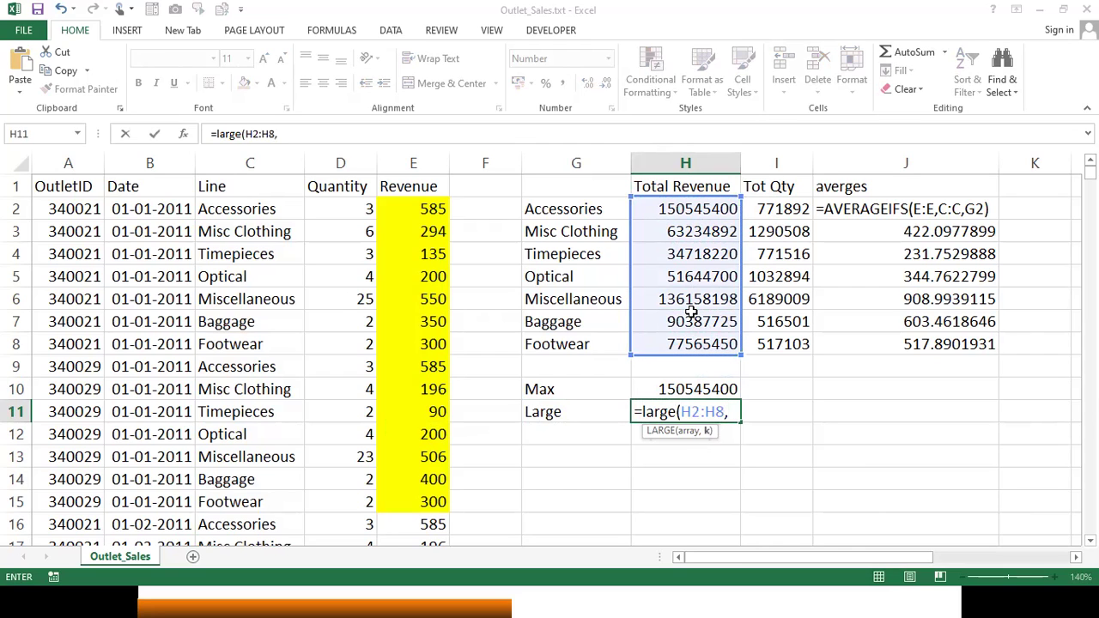
type("2)")
key("Return")
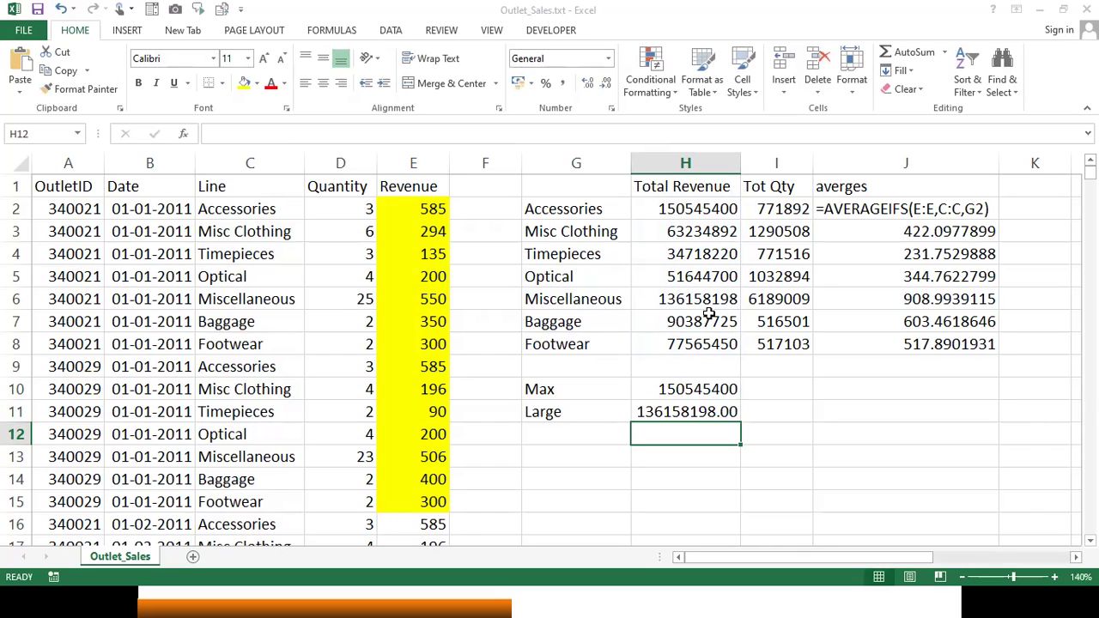
Step: Change the k argument of the LARGE formula in H11 to 3
left_click(683, 412)
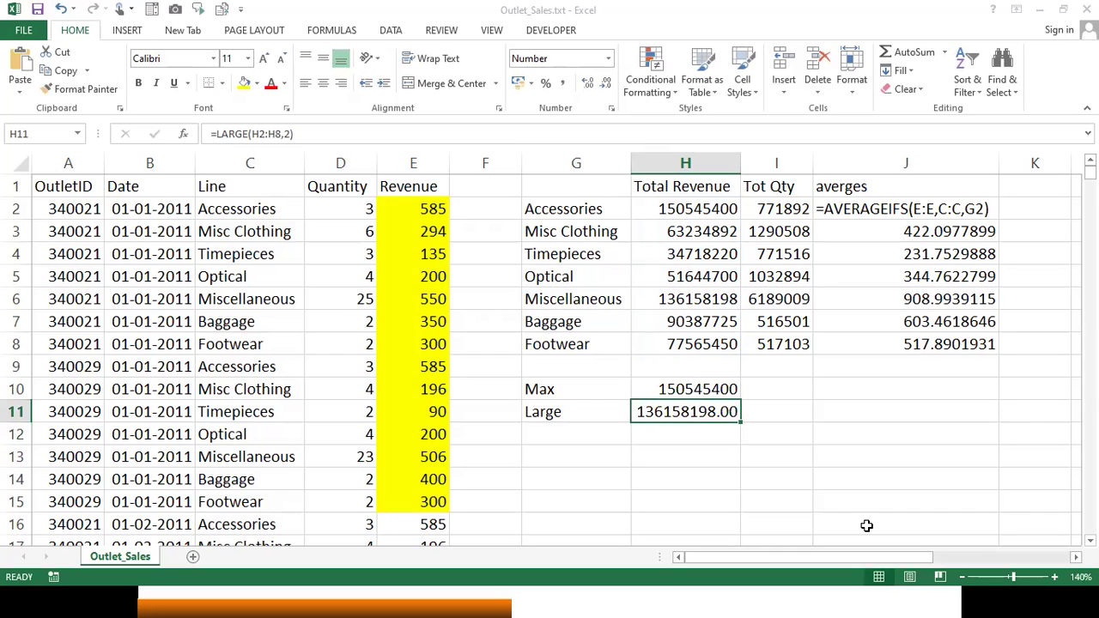
key("F2")
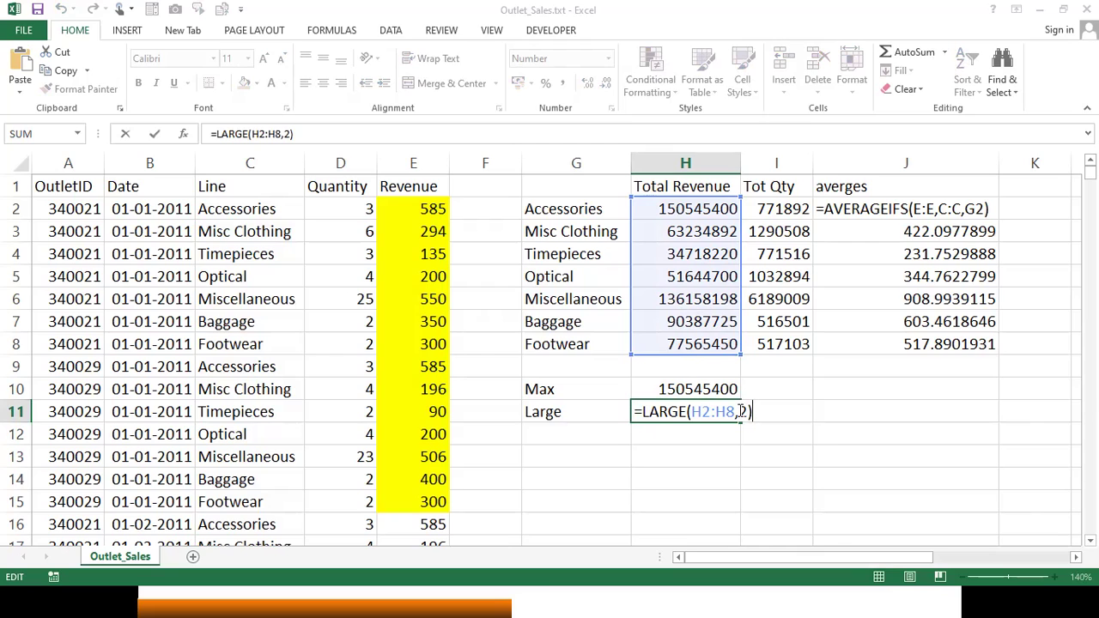
type("3")
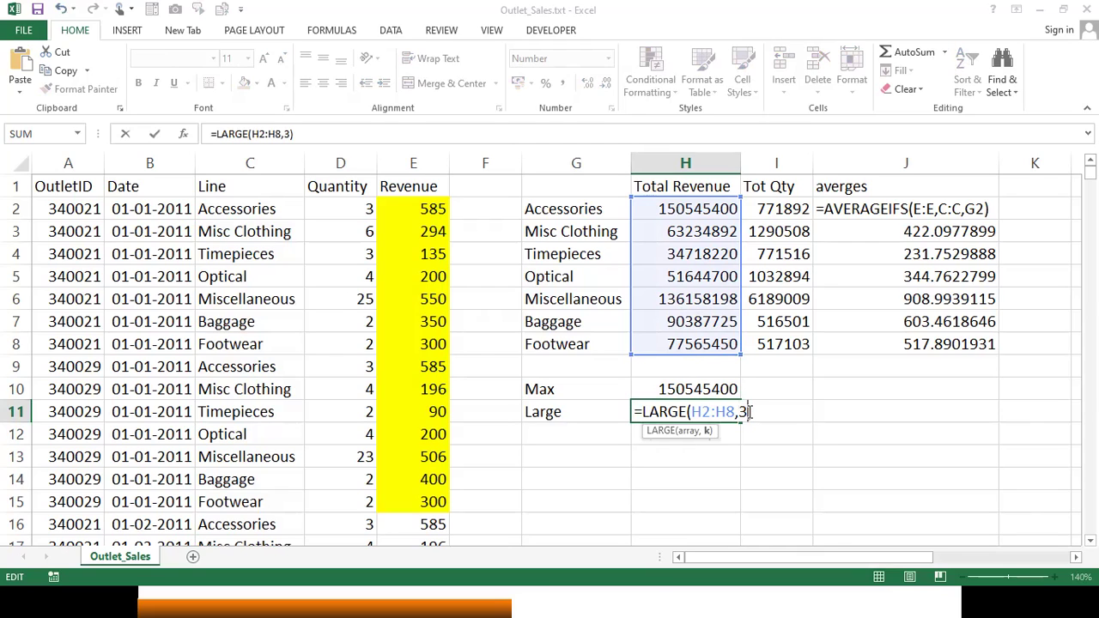
key("Return")
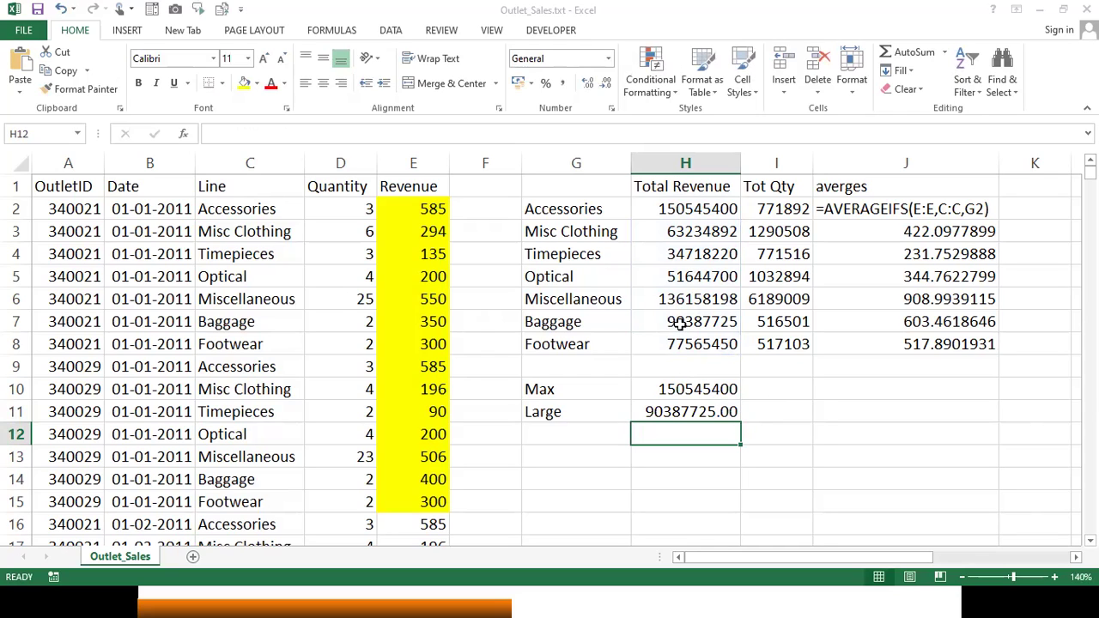
left_click(672, 411)
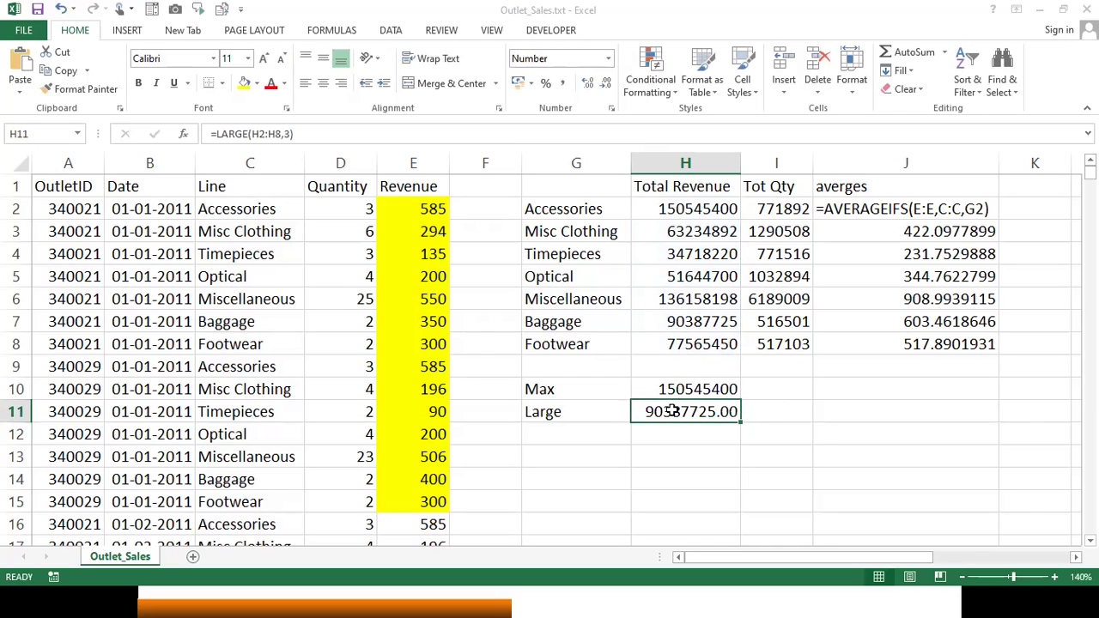
key("F2")
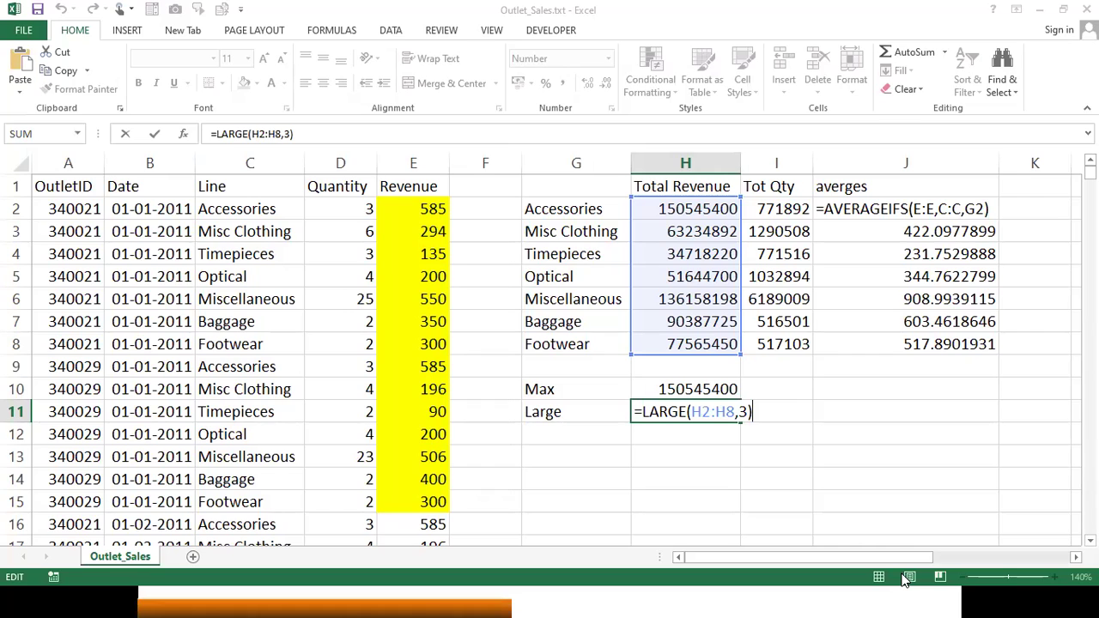
key("Return")
Step: Enter the label "Small" in G12 and a SMALL formula over I2:I8 with k set to 2 in H12
key("Left")
type("Small")
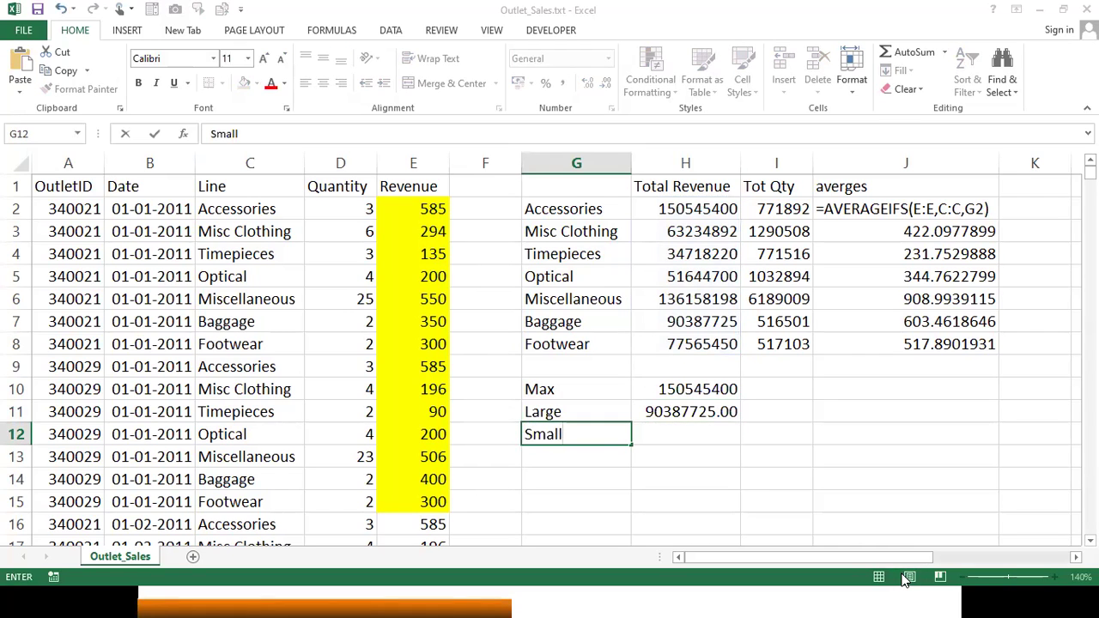
key("Tab")
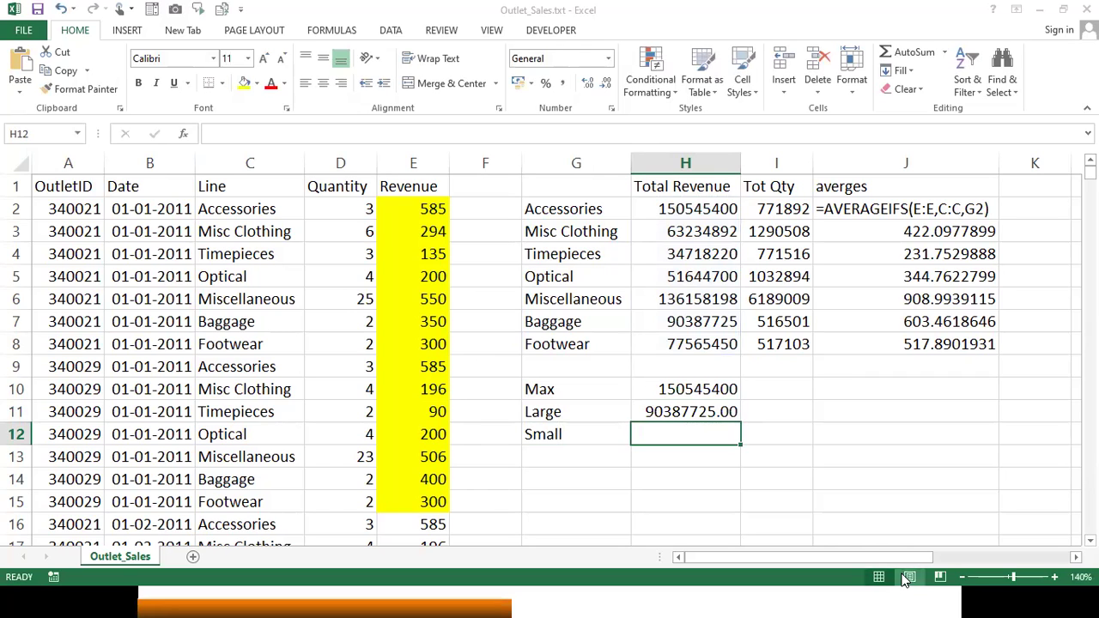
type("=sm")
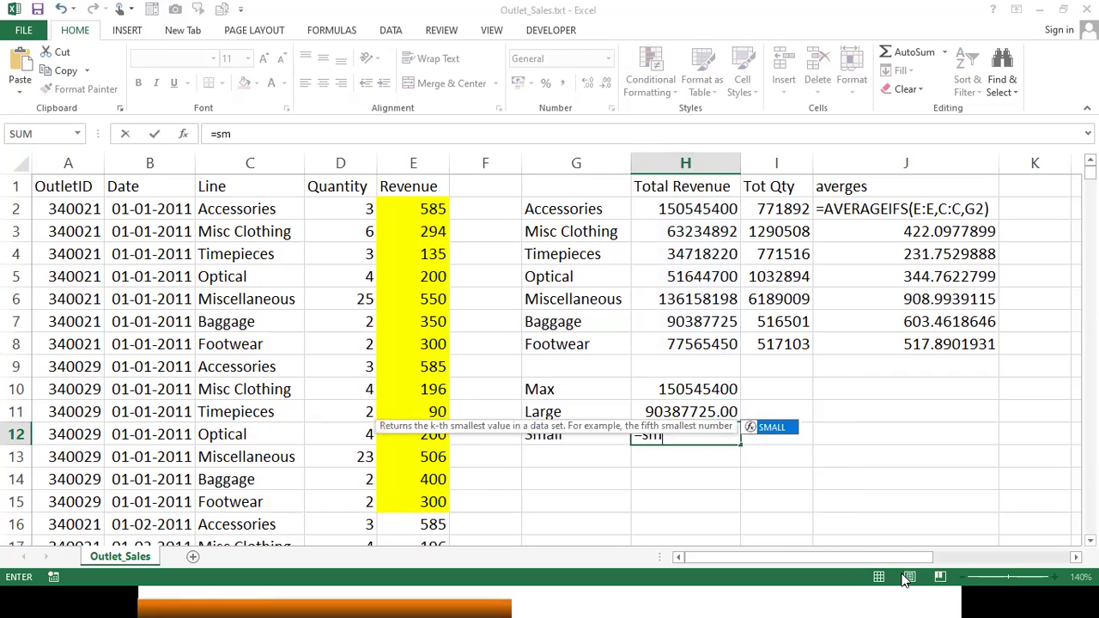
type("all(")
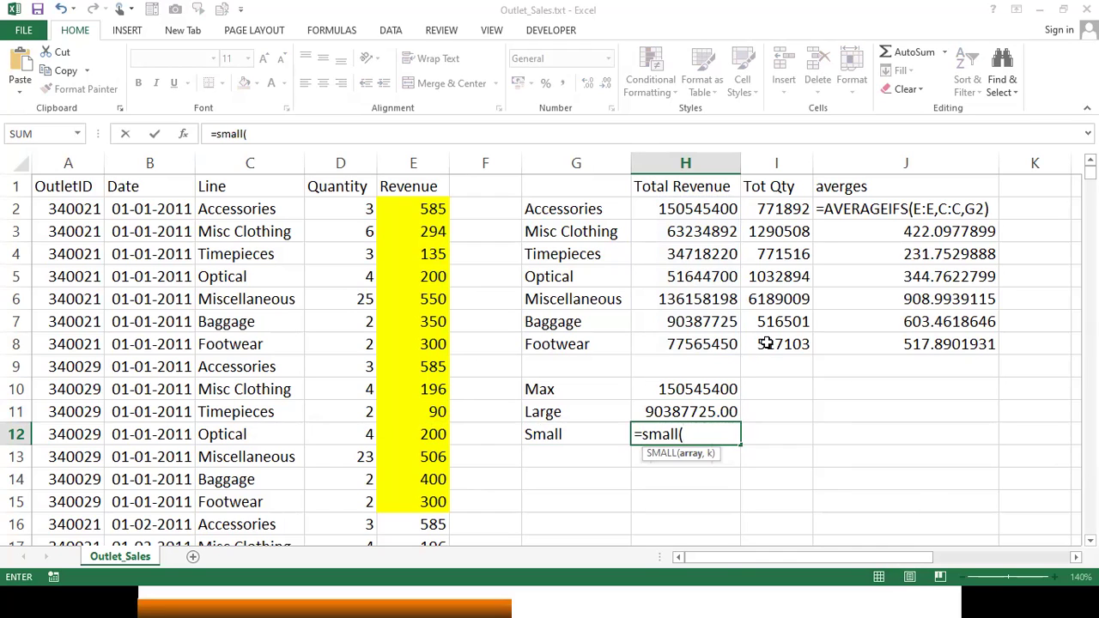
left_click_drag(775, 343, 768, 215)
type(",")
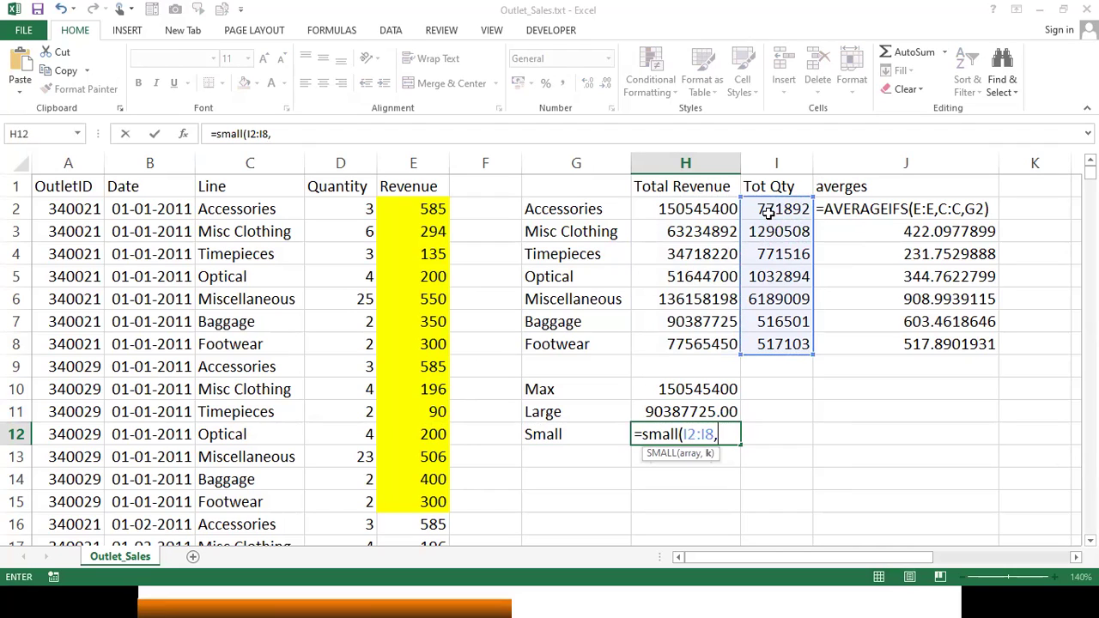
type("2)")
key("Return")
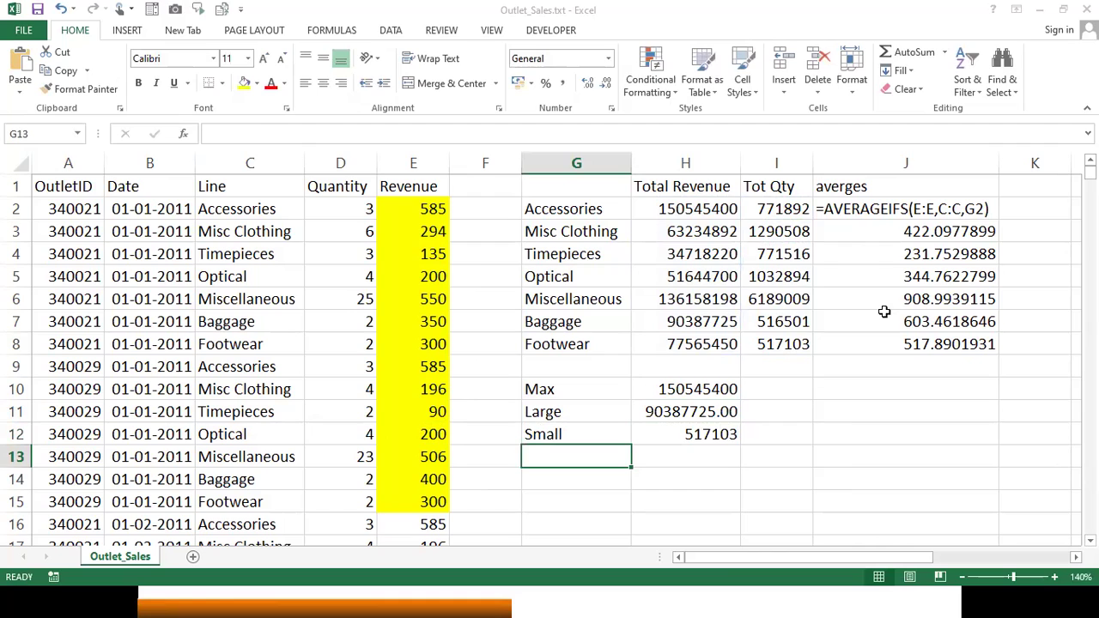
Step: Review the SMALL formula in H12 and the total quantity range it refers to
left_click(789, 343)
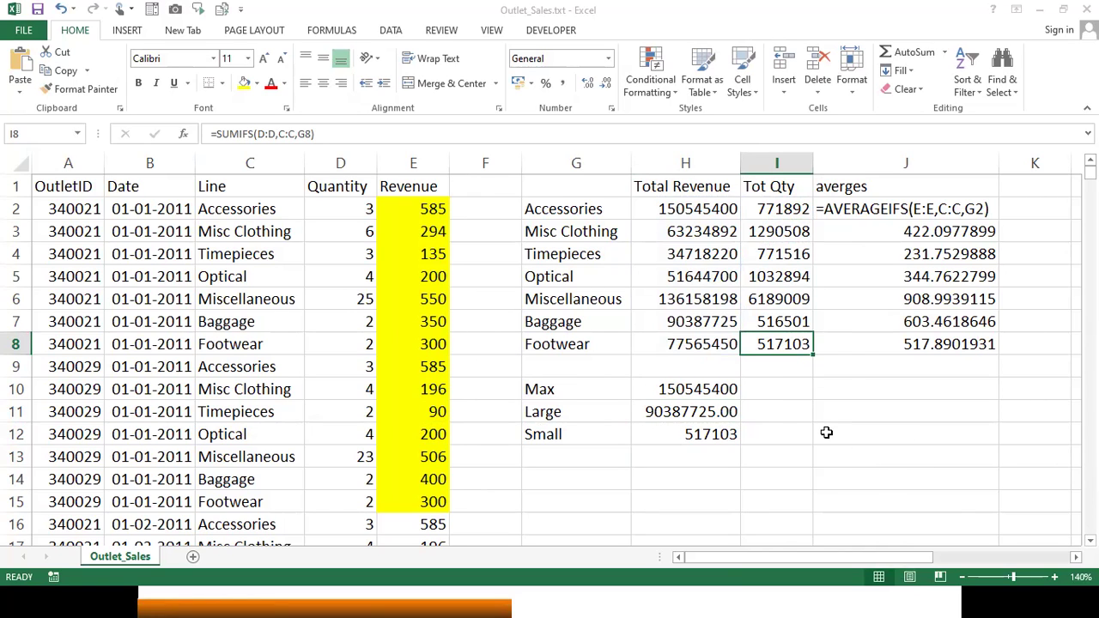
left_click(719, 434)
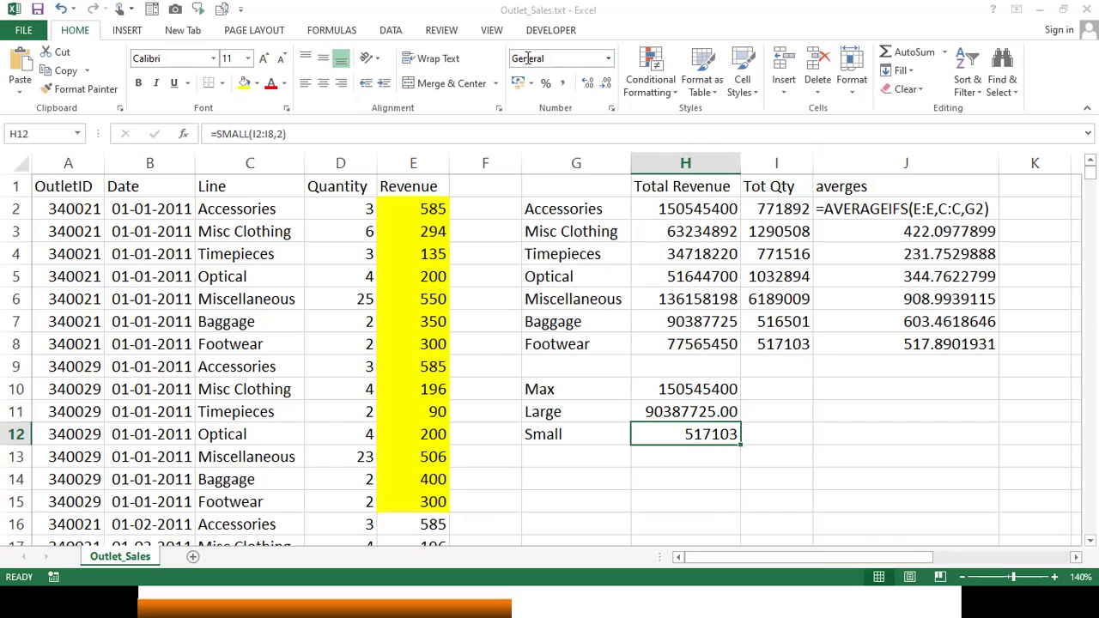
left_click(595, 269)
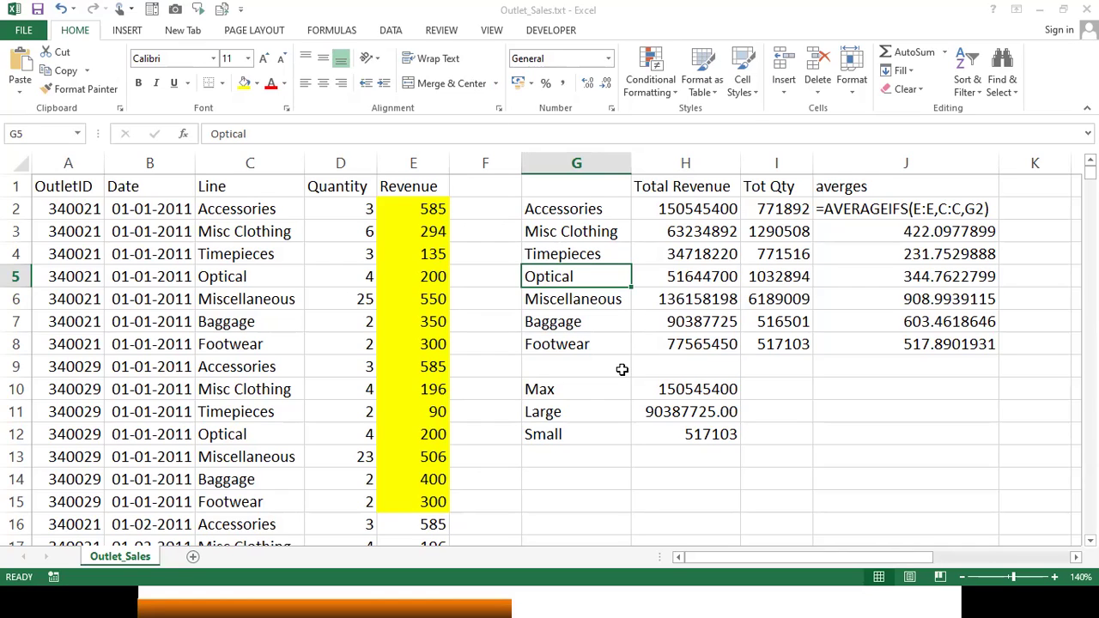
left_click(604, 434)
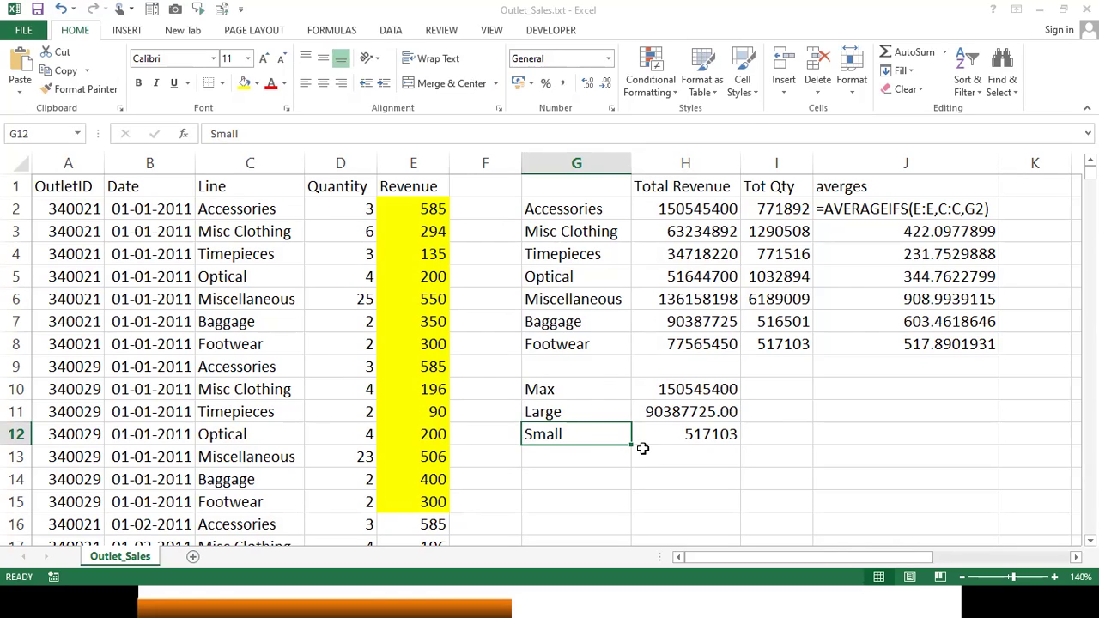
left_click(674, 435)
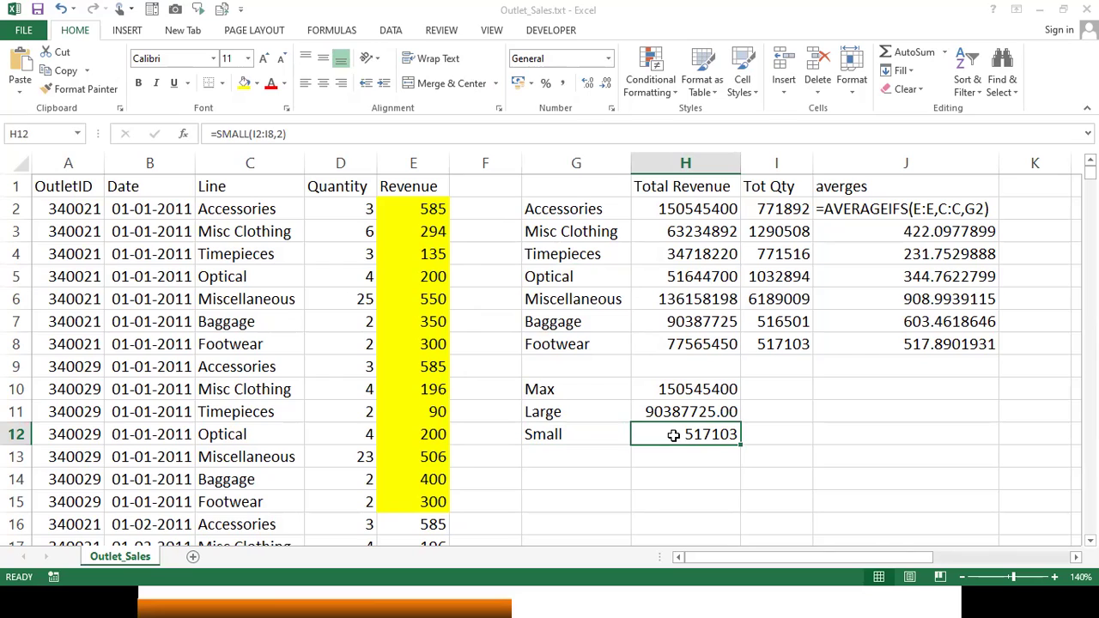
double_click(674, 435)
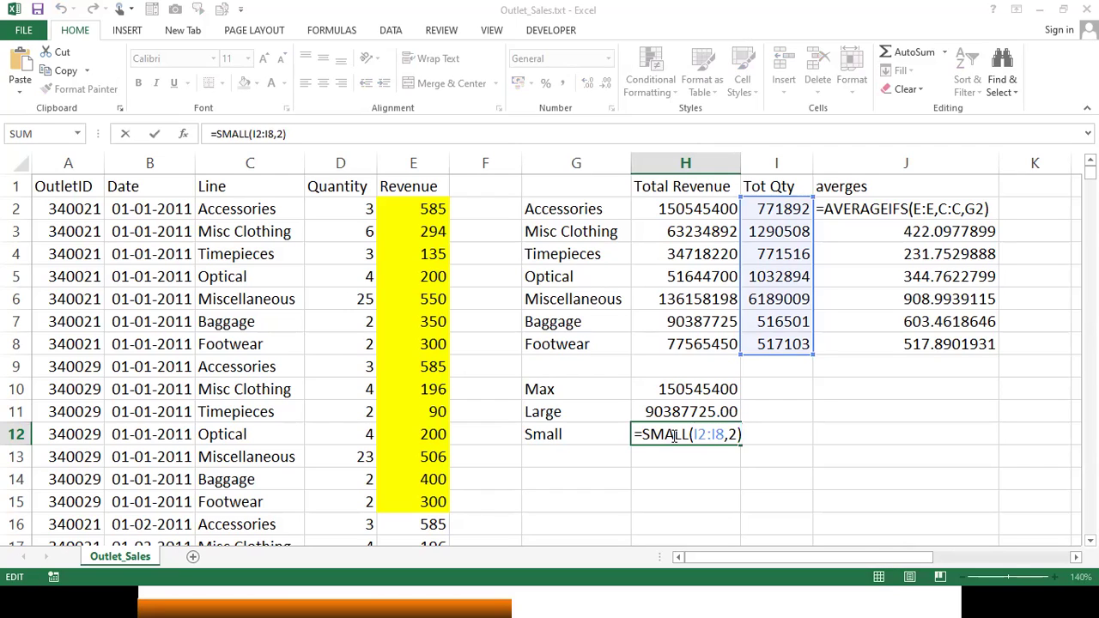
key("shift+Return")
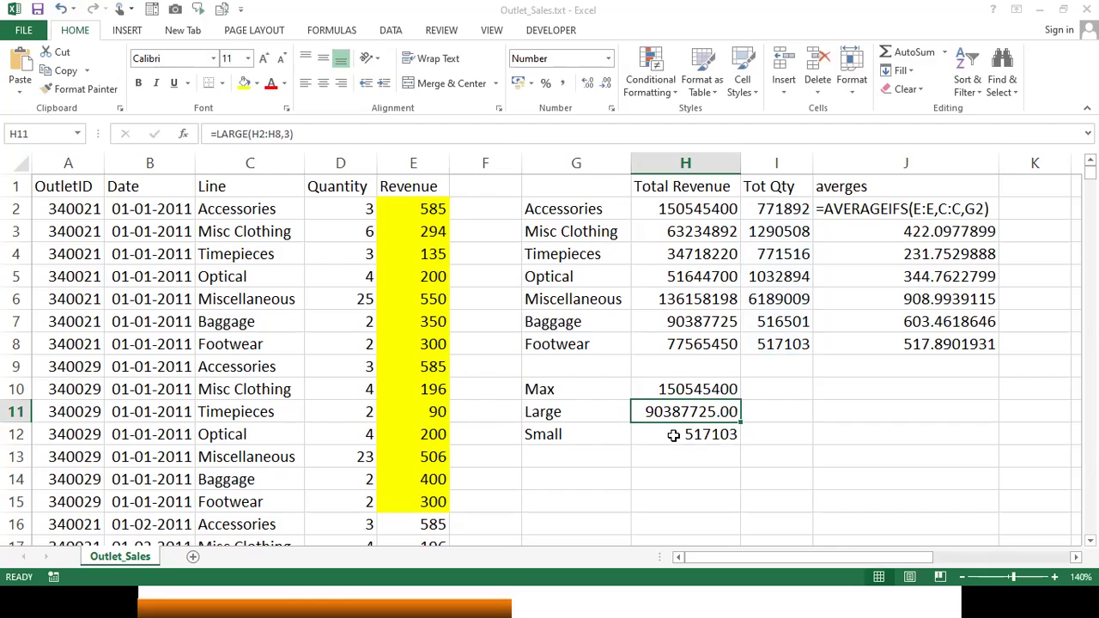
Step: Try k as 1 in the LARGE formula in H11, and set it to 2
key("F2")
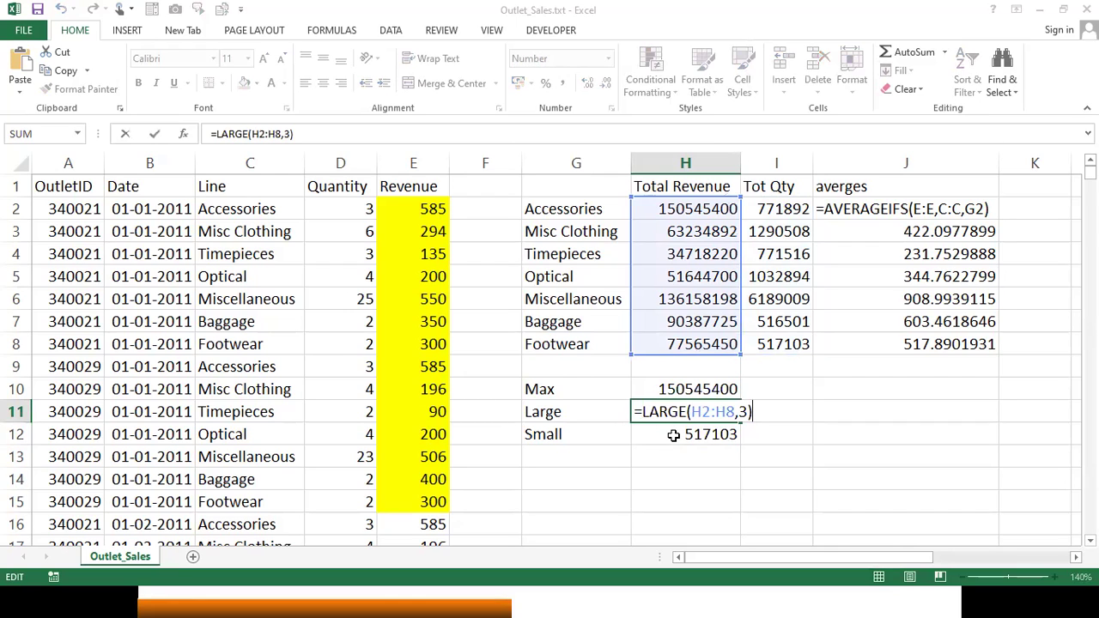
double_click(744, 412)
type("1")
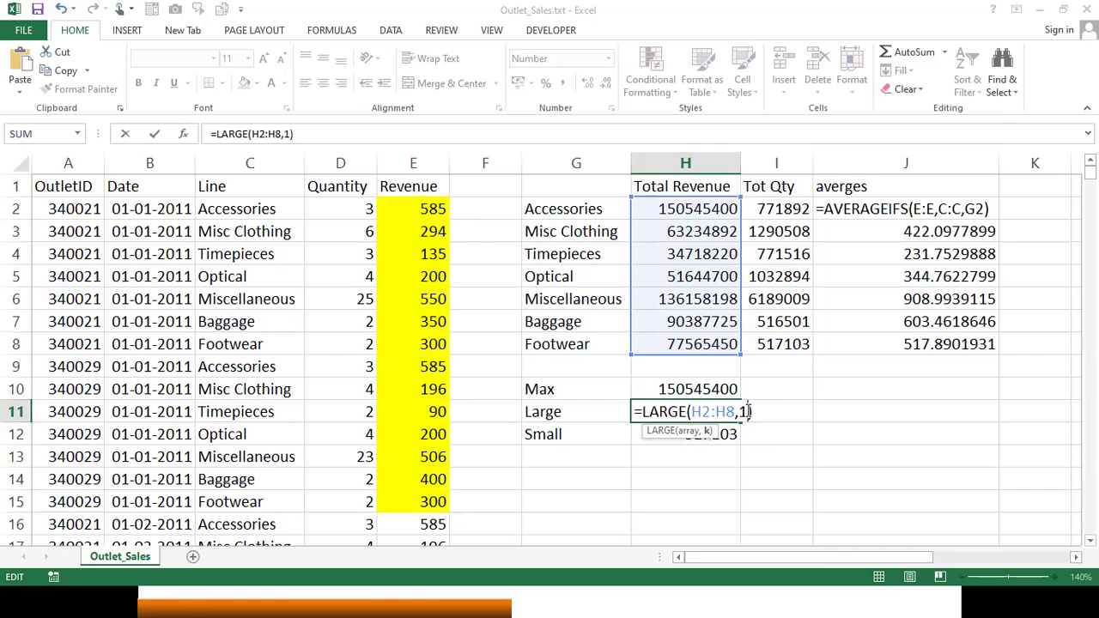
double_click(743, 412)
type("2")
key("ctrl+Return")
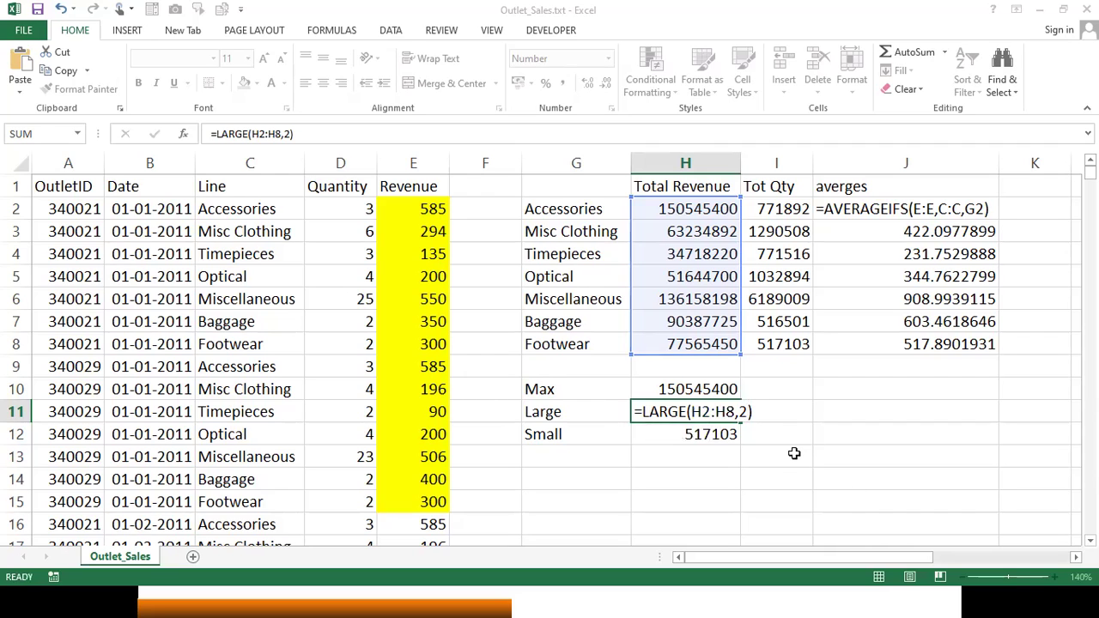
key("Return")
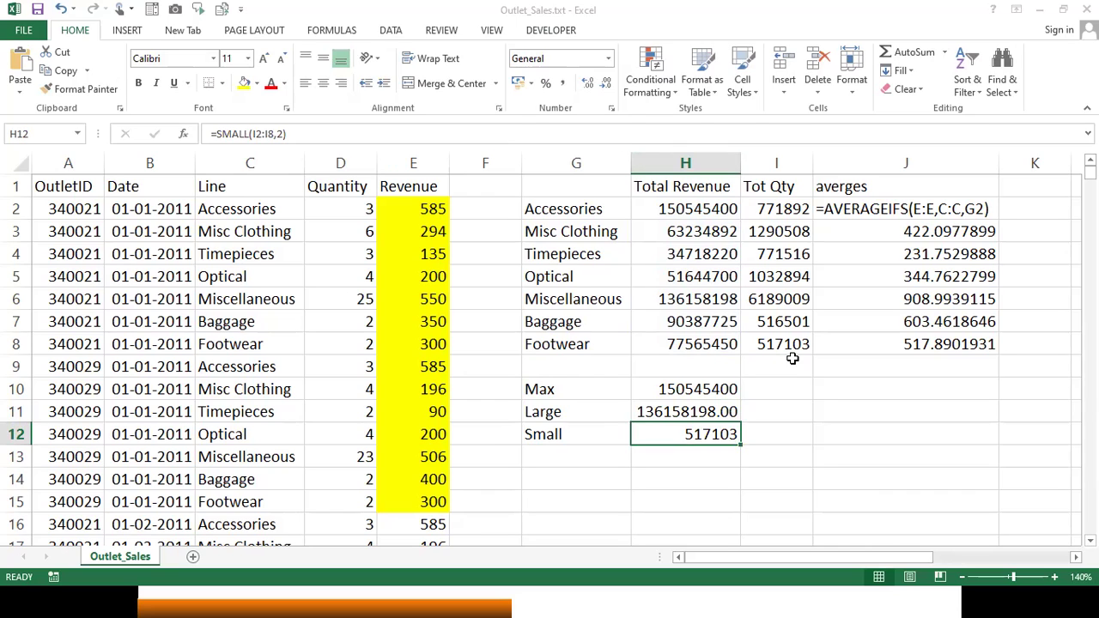
Step: Enter the rank numbers 1, 2, 3 and 4 down cells I10 to I13
left_click(794, 388)
type("1")
key("Return")
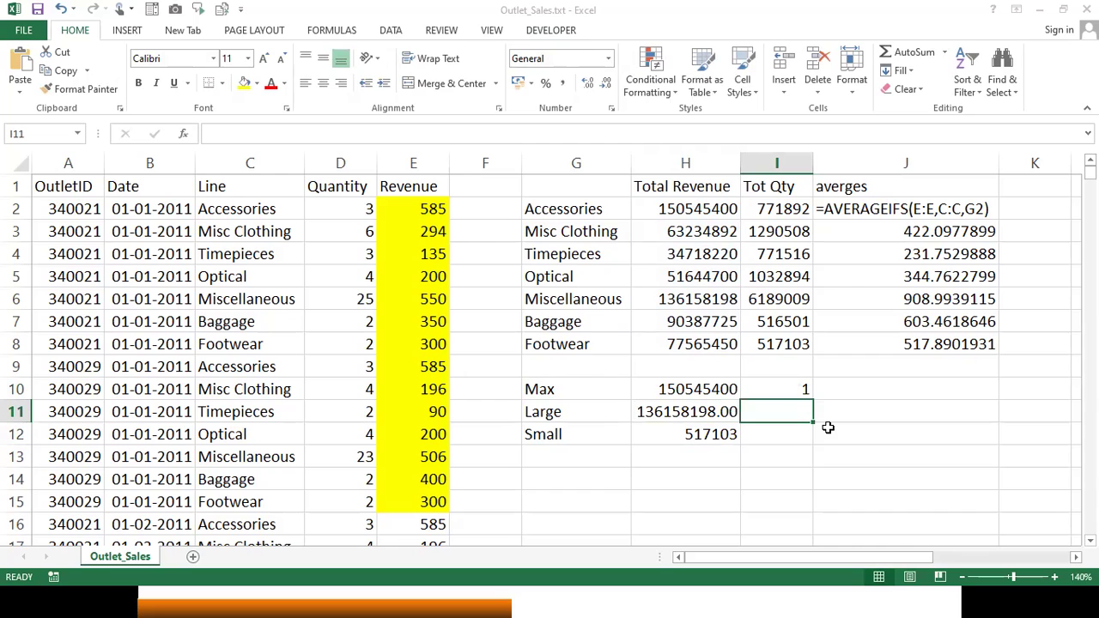
type("2")
key("Return")
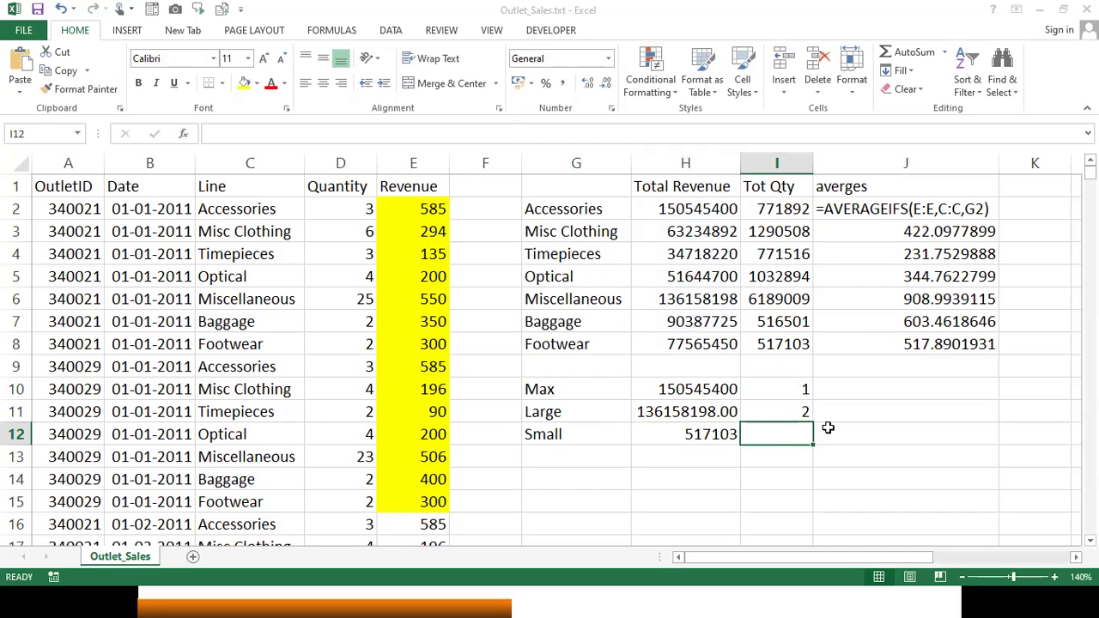
type("3")
key("Return")
type("4")
key("Return")
Step: Enter a LARGE formula in J10 over the total quantities I2:I8, taking k from the rank in I10
key("Up")
key("Up")
key("Up")
key("Up")
key("Right")
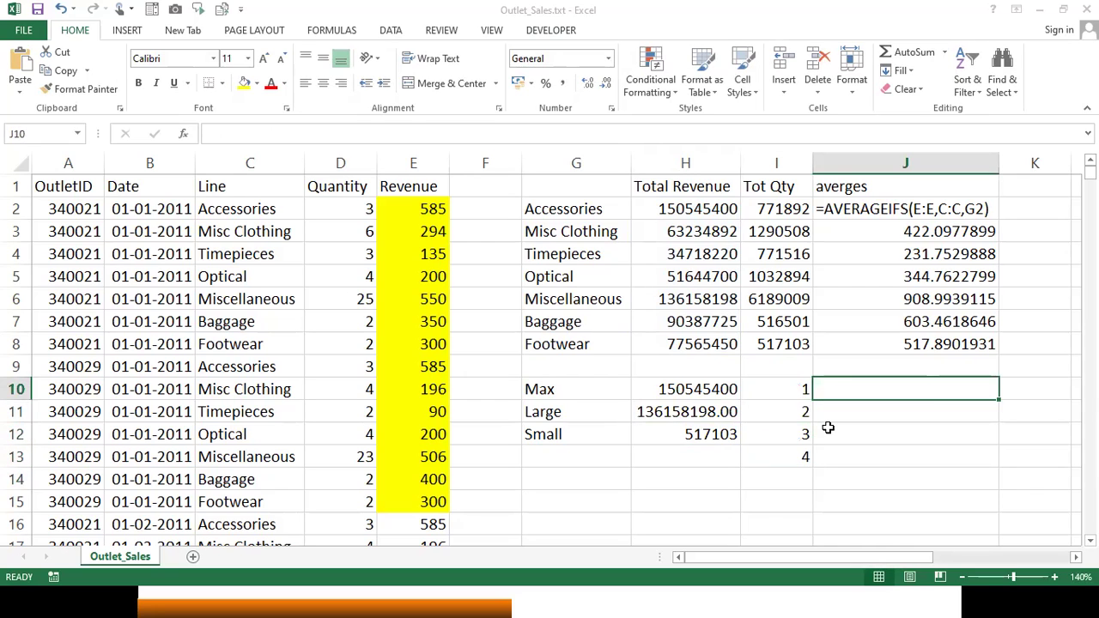
type("=la")
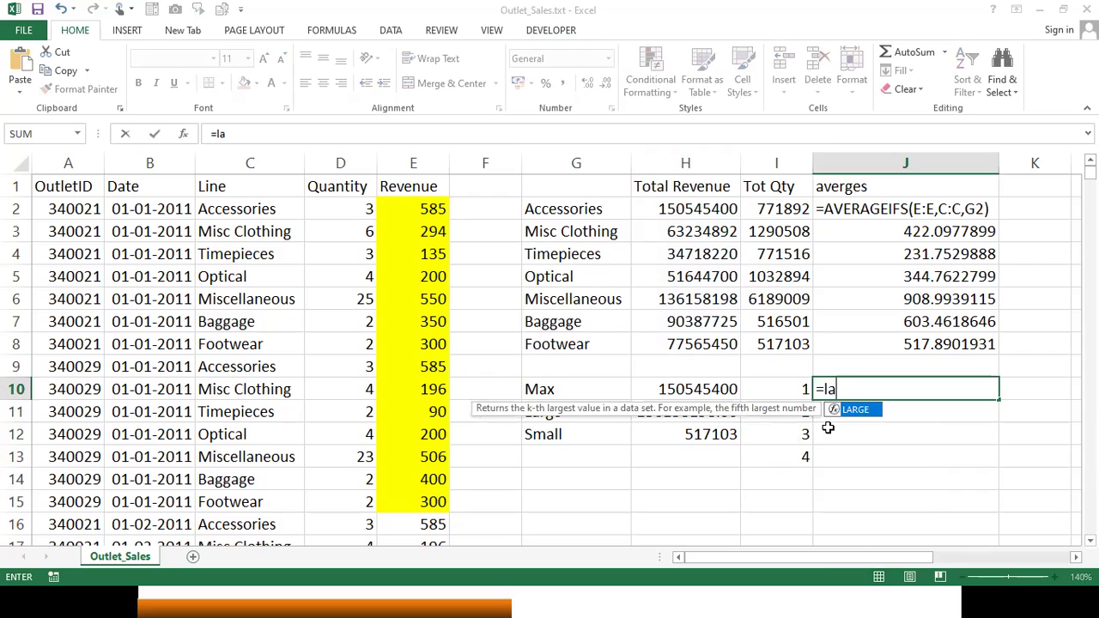
type("rge(")
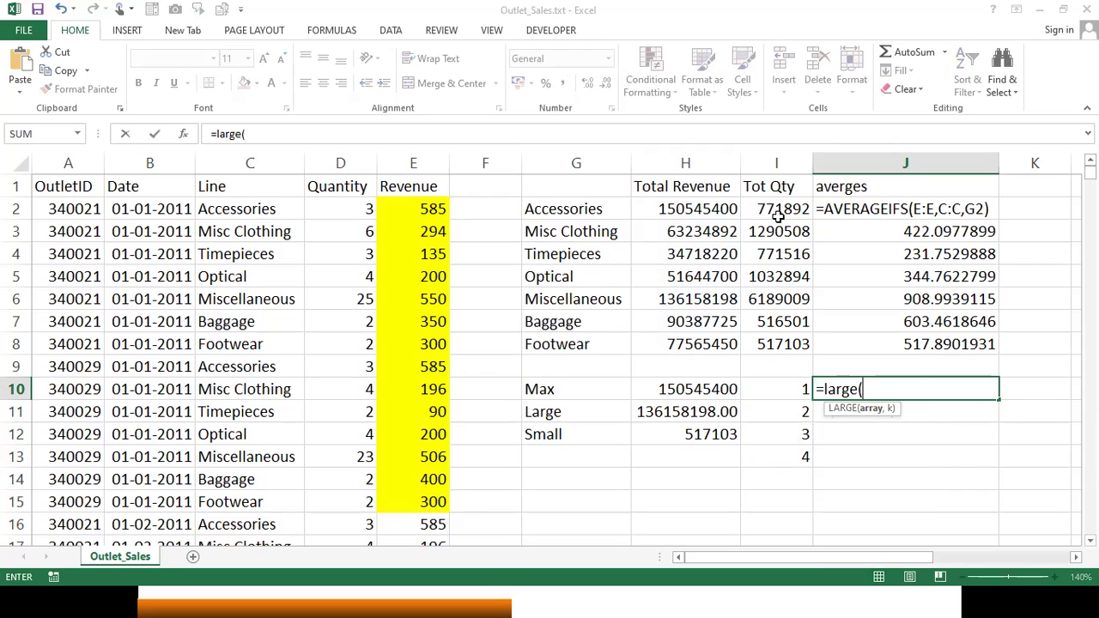
left_click_drag(780, 209, 784, 340)
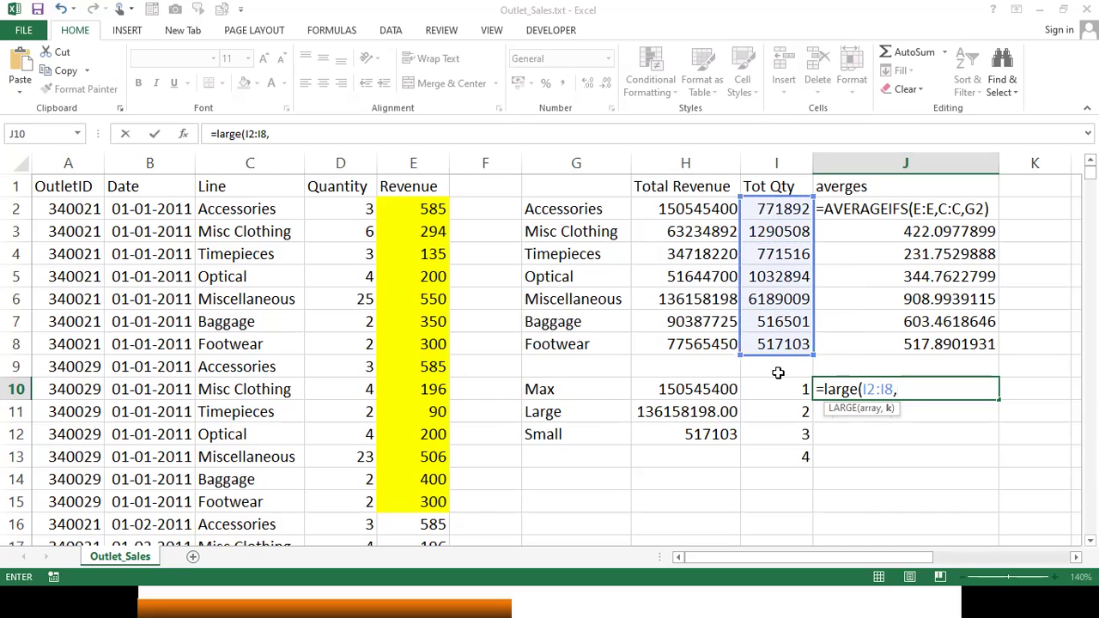
left_click(785, 391)
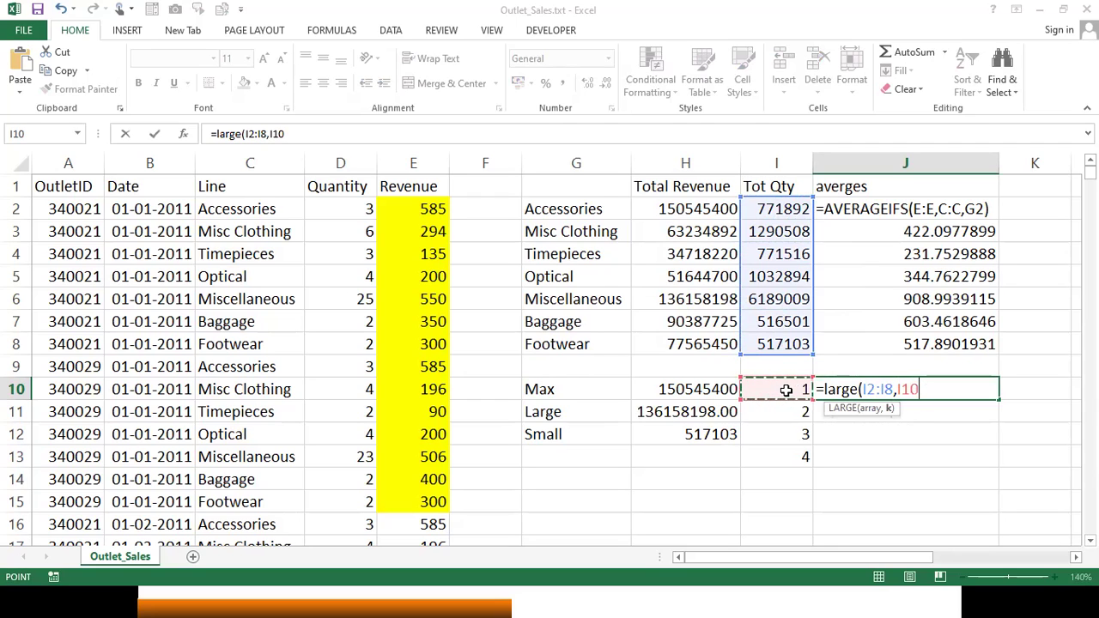
type(")")
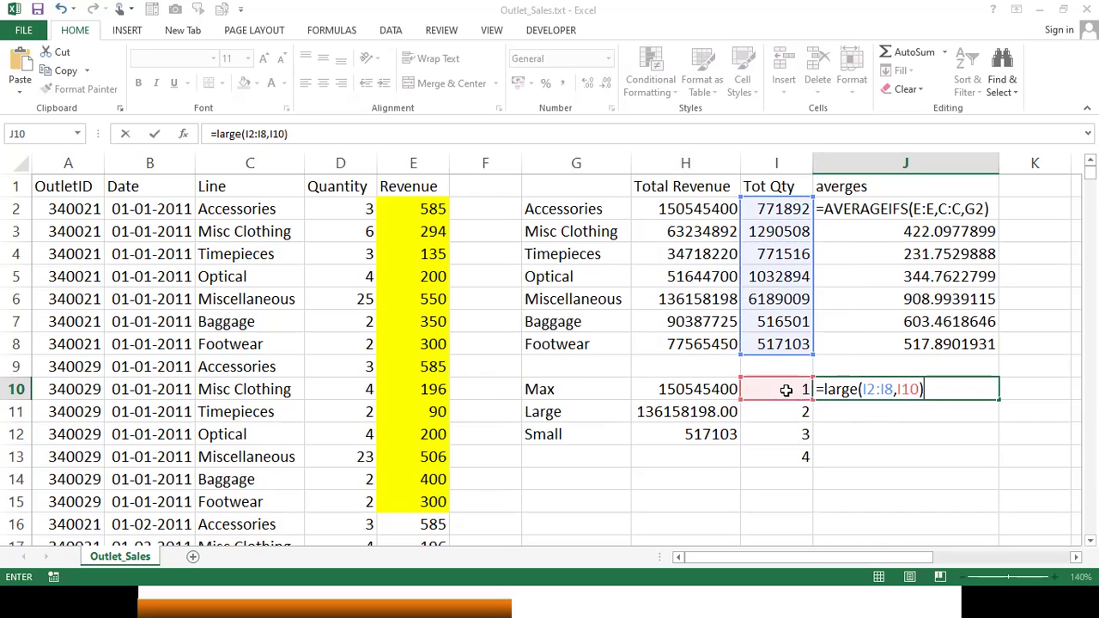
key("Return")
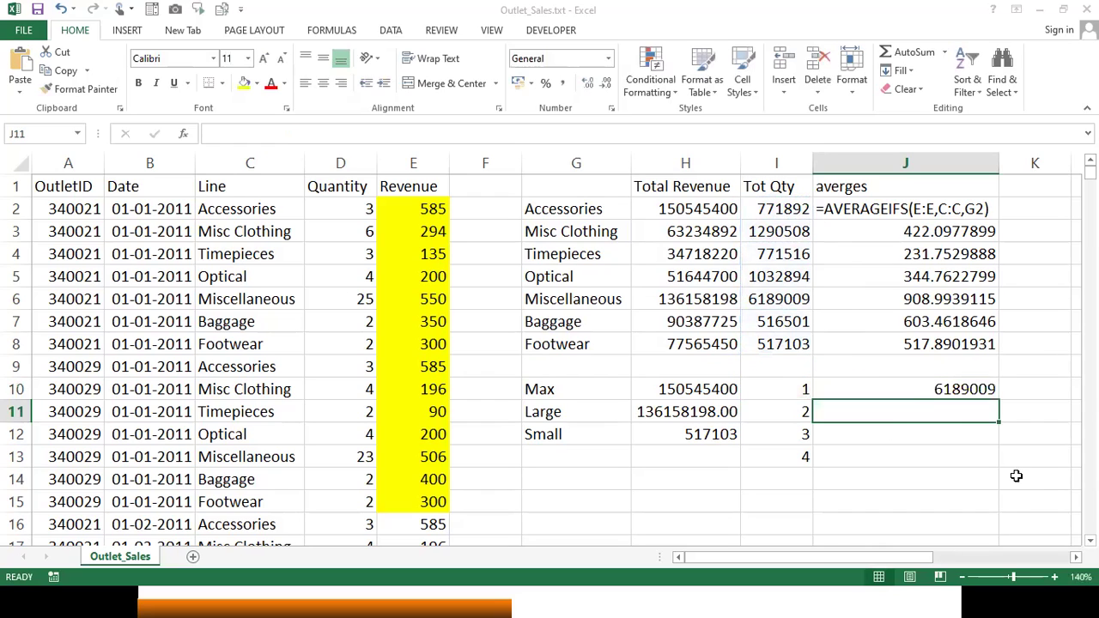
Step: Edit the LARGE formula in J10 to make the start of its array range column-absolute as $I2
left_click(951, 391)
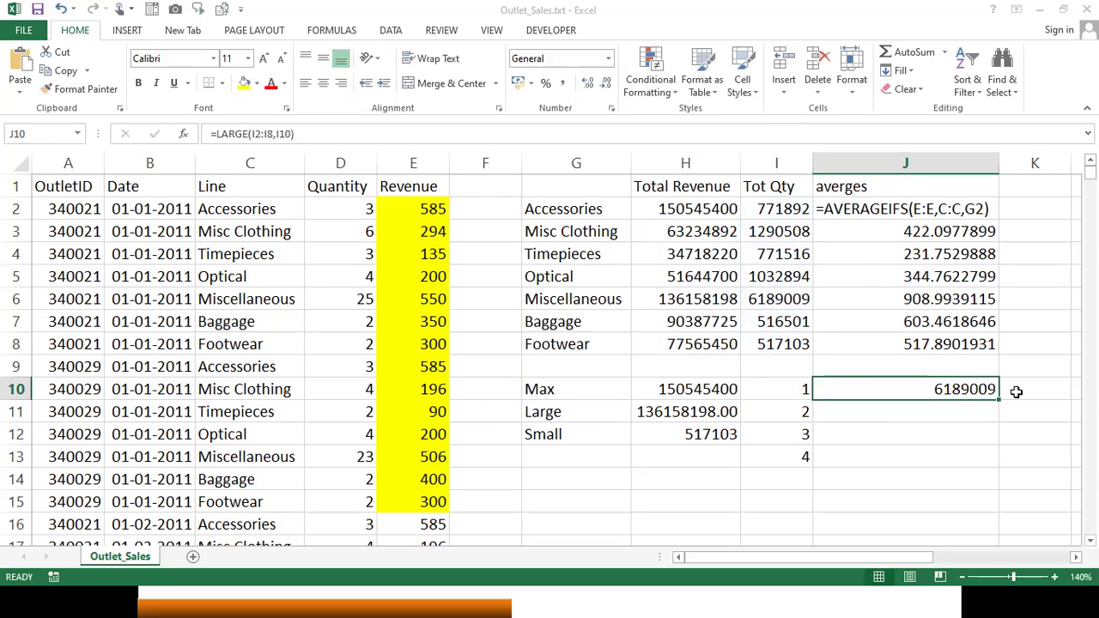
double_click(962, 391)
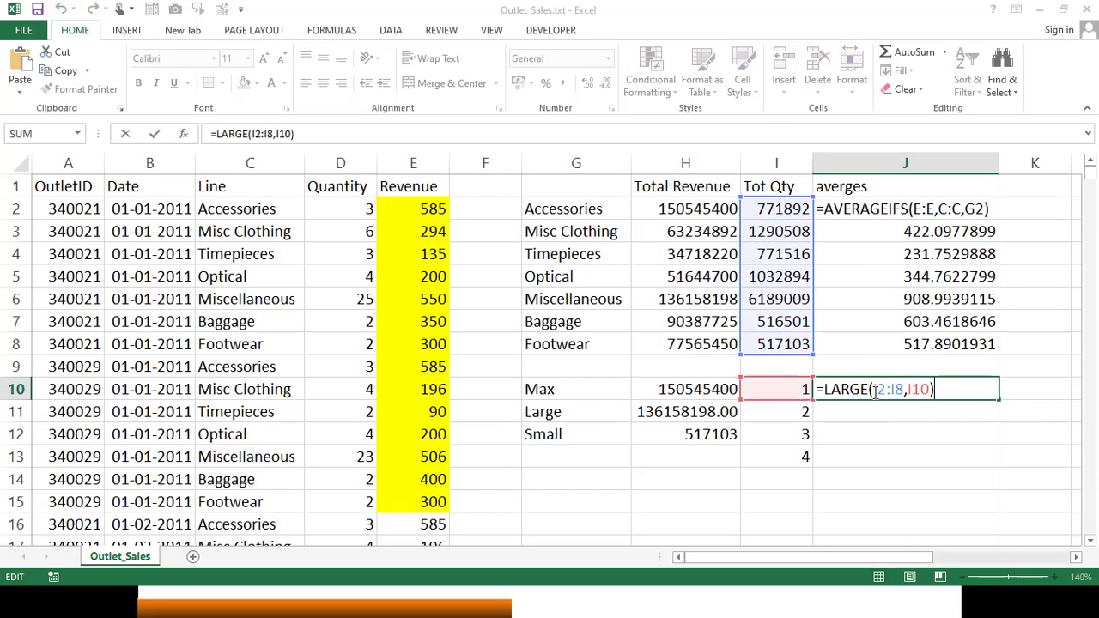
left_click_drag(872, 391, 899, 391)
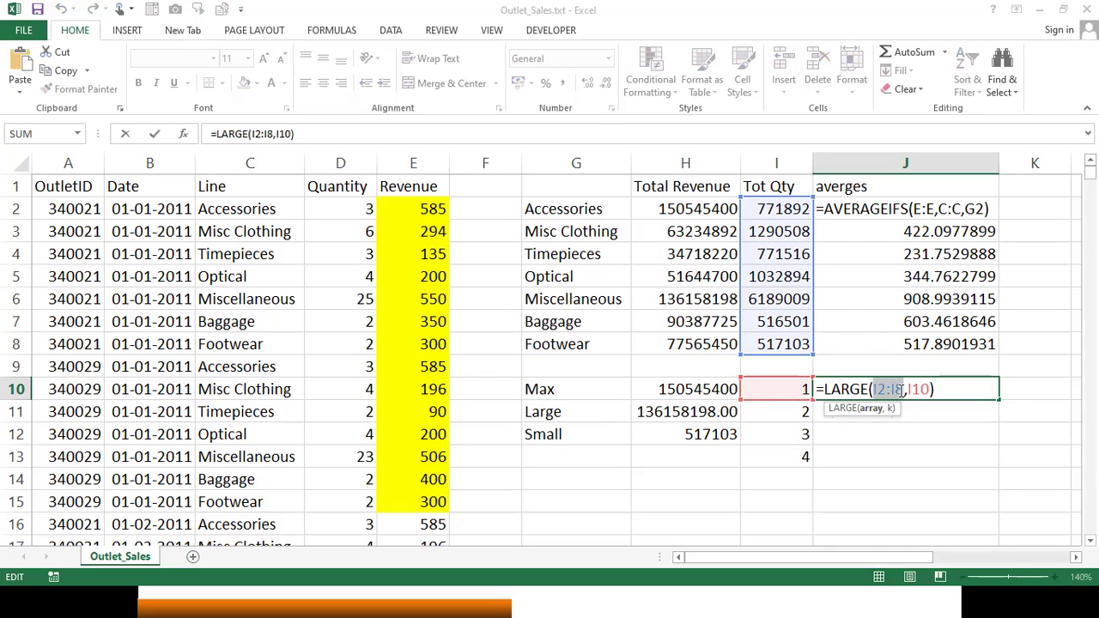
key("Home")
key("Right")
key("Right")
key("Right")
key("Right")
key("Right")
key("Right")
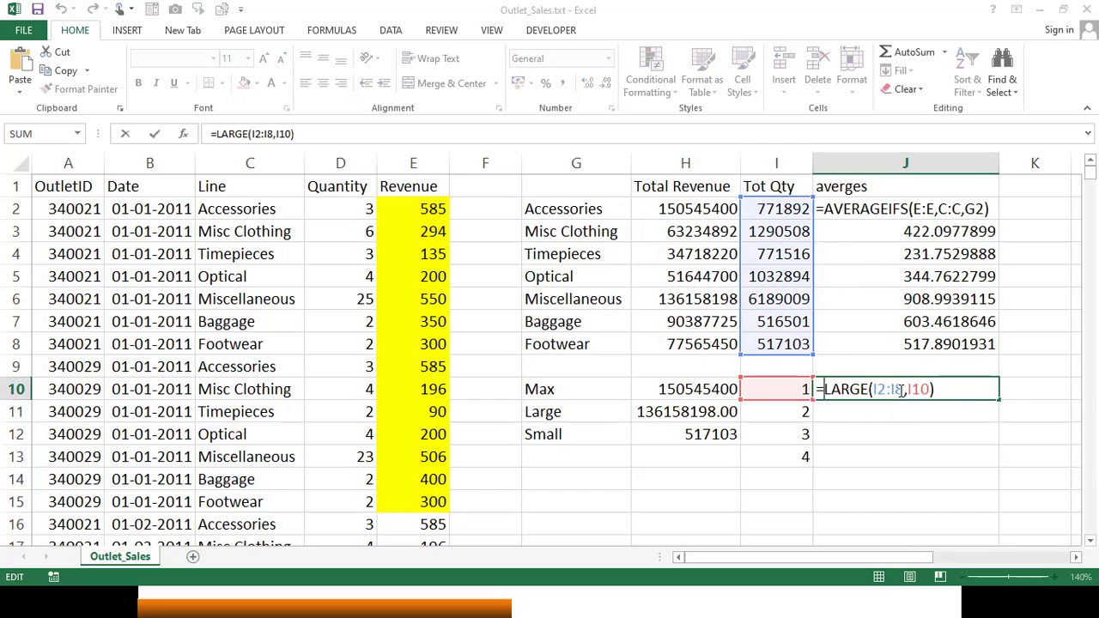
key("Right")
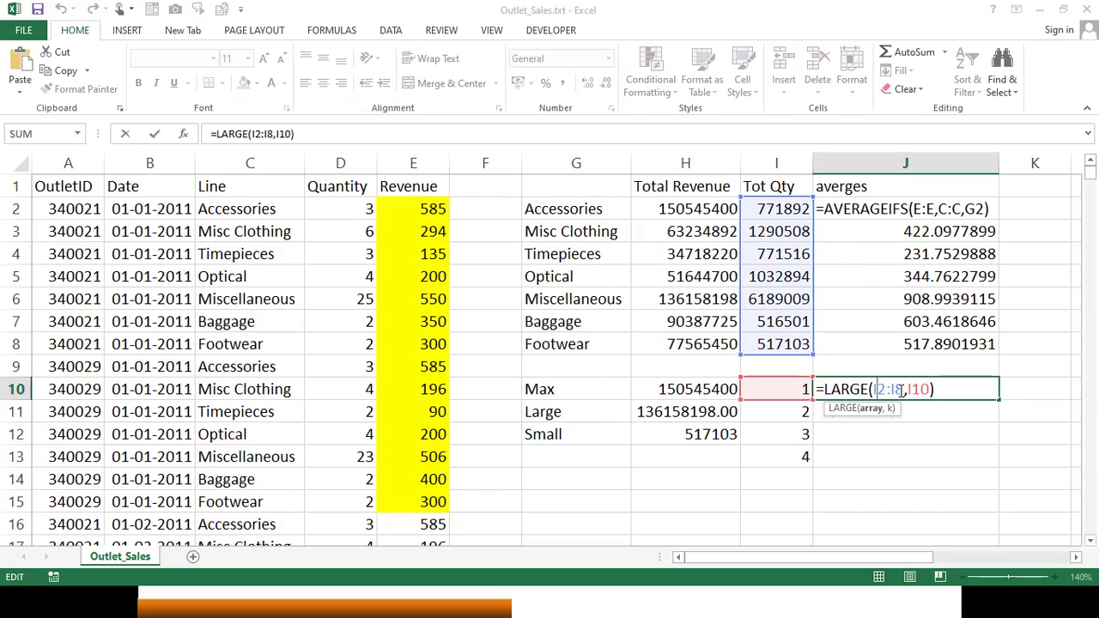
type("$")
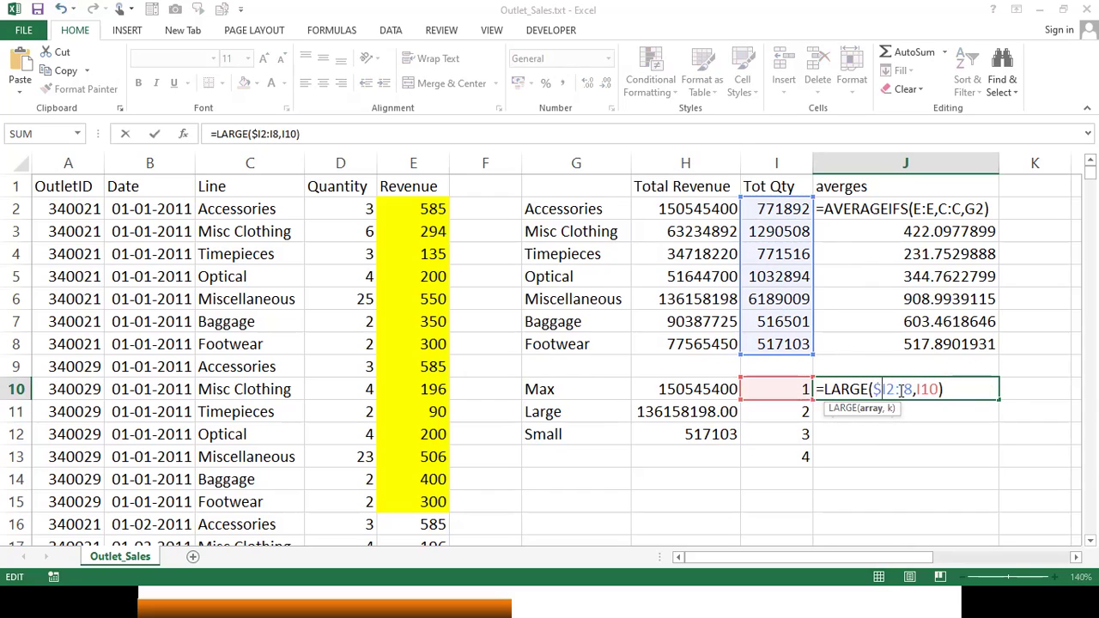